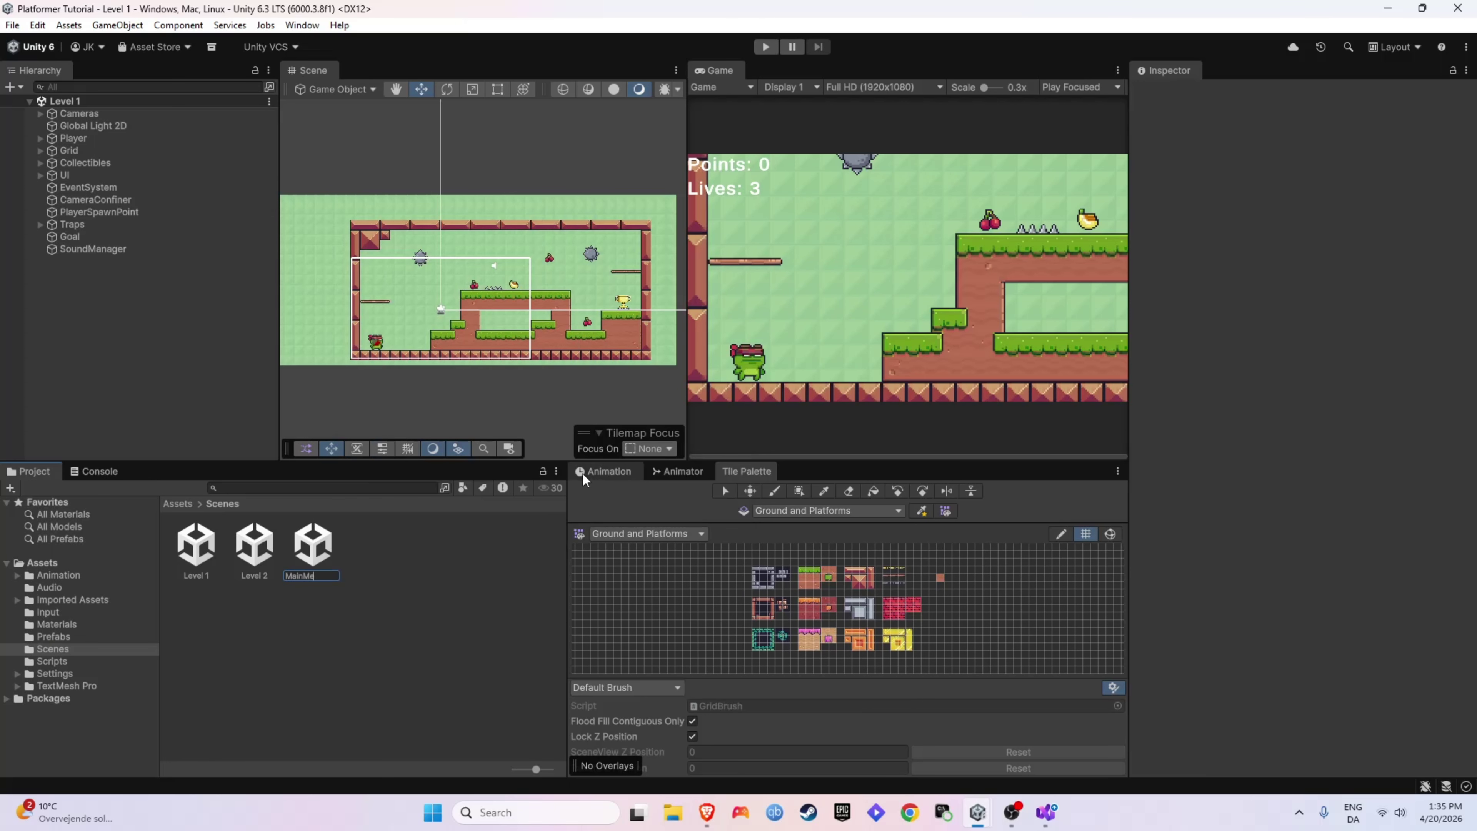
Finish naming the new scene asset MainMenu and open that scene.
{"action": "key", "text": "Return"}
{"action": "double_click", "coordinate": [305, 545]}
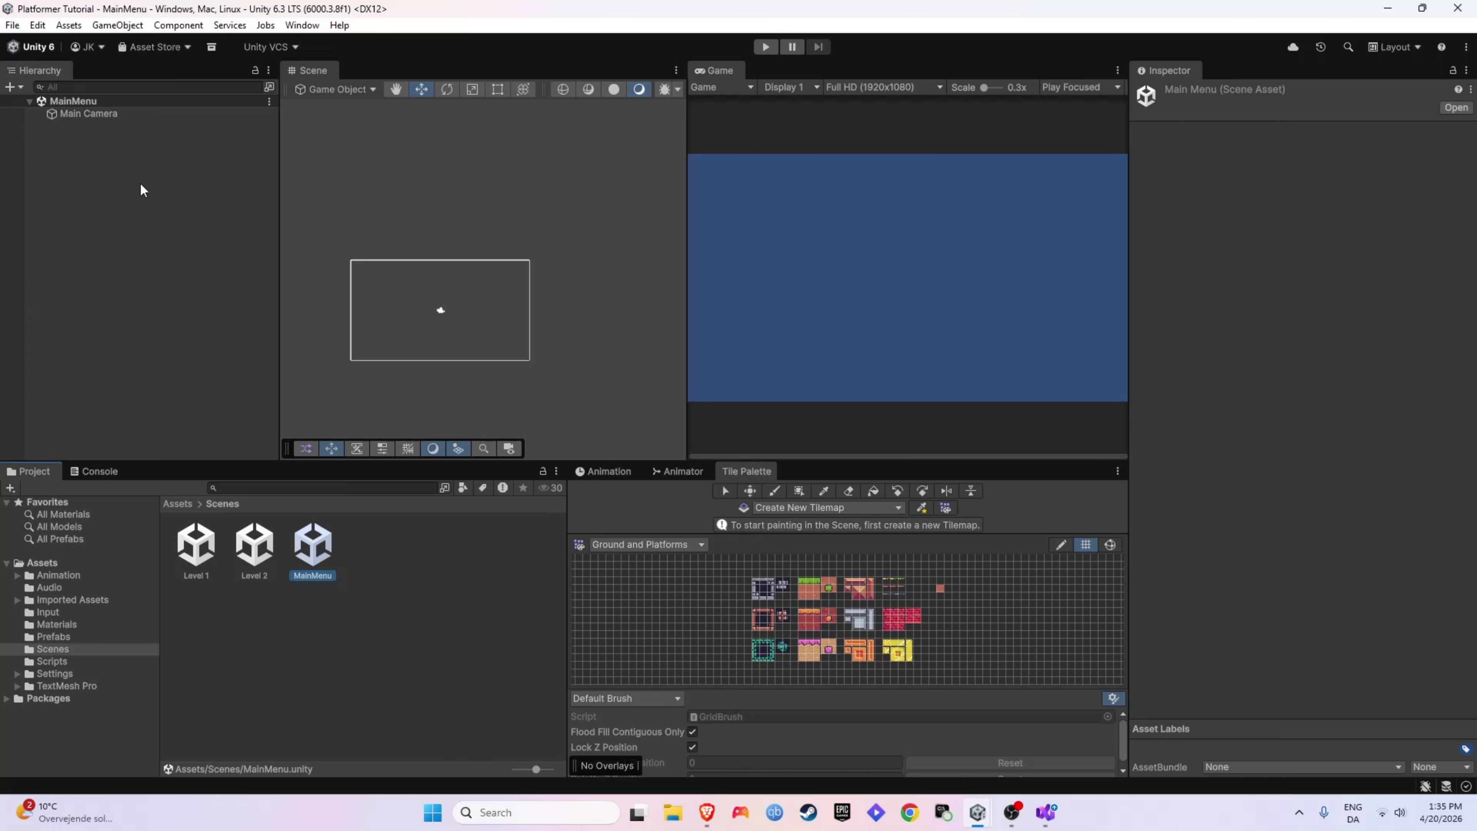
{"action": "left_click", "coordinate": [120, 191]}
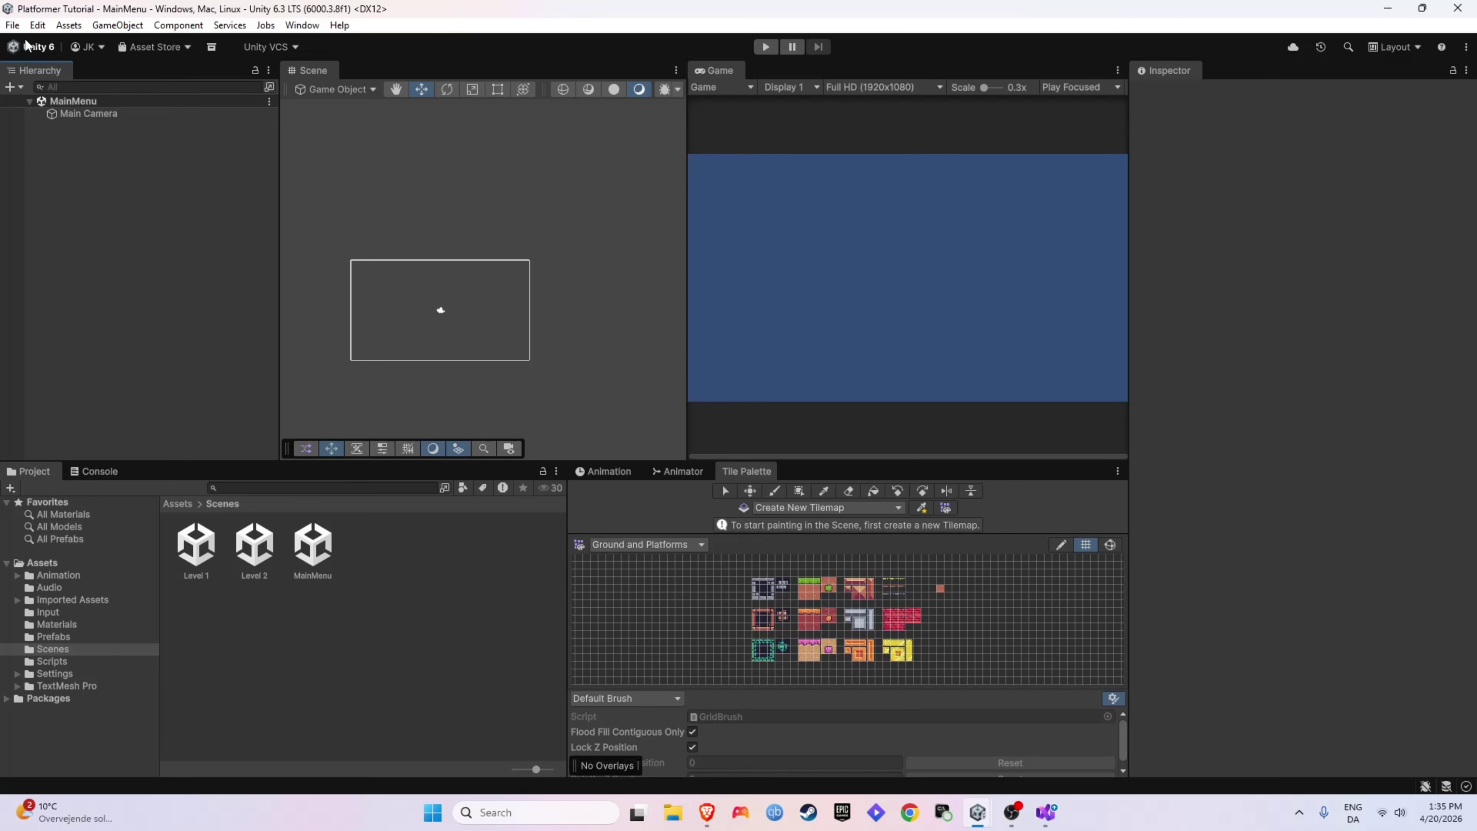
Add the open MainMenu scene to the build's scene list and move it to the first position, index 0.
{"action": "left_click", "coordinate": [11, 25]}
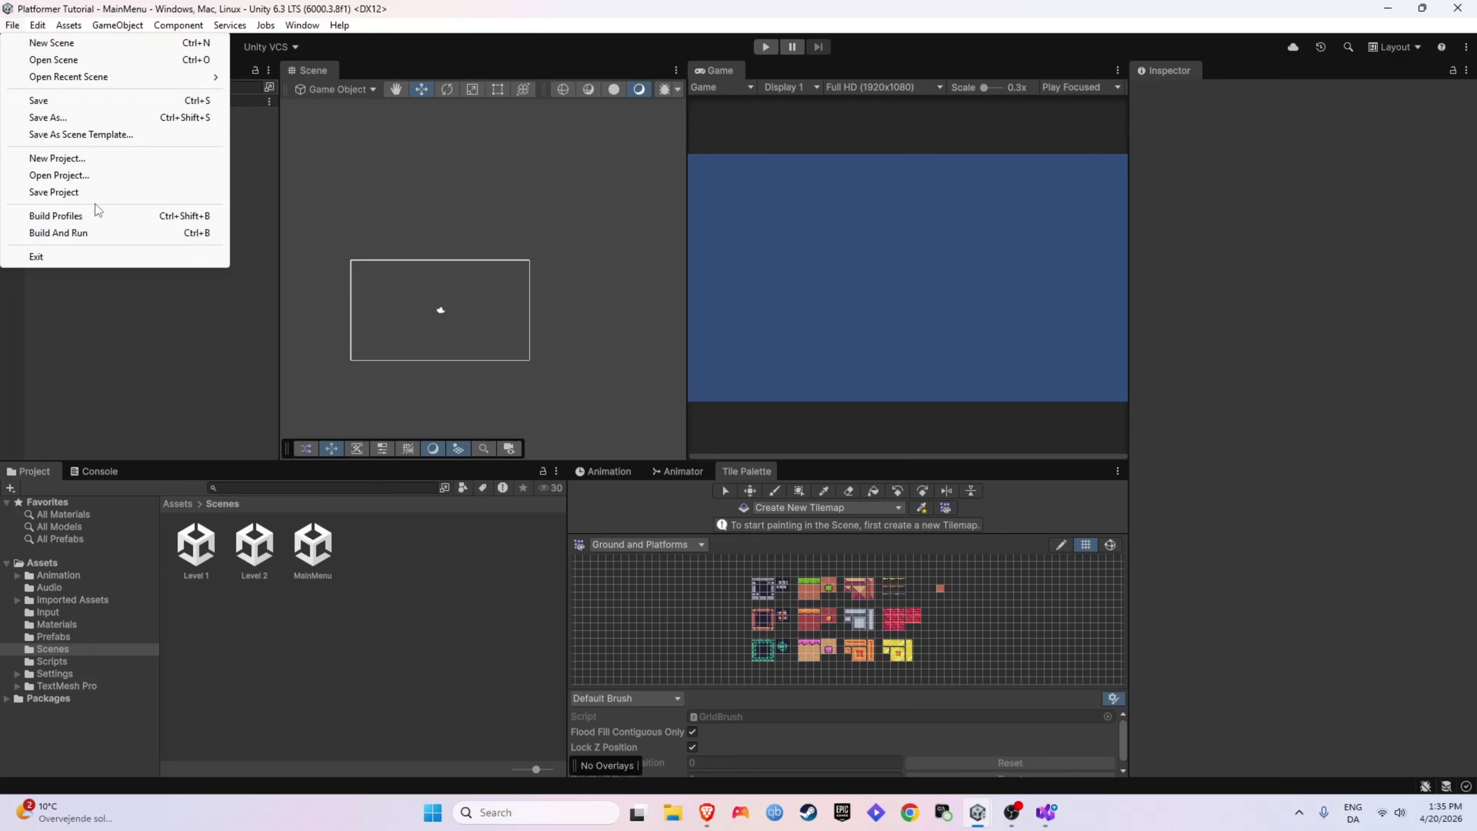
{"action": "left_click", "coordinate": [87, 215]}
{"action": "left_click", "coordinate": [1031, 383]}
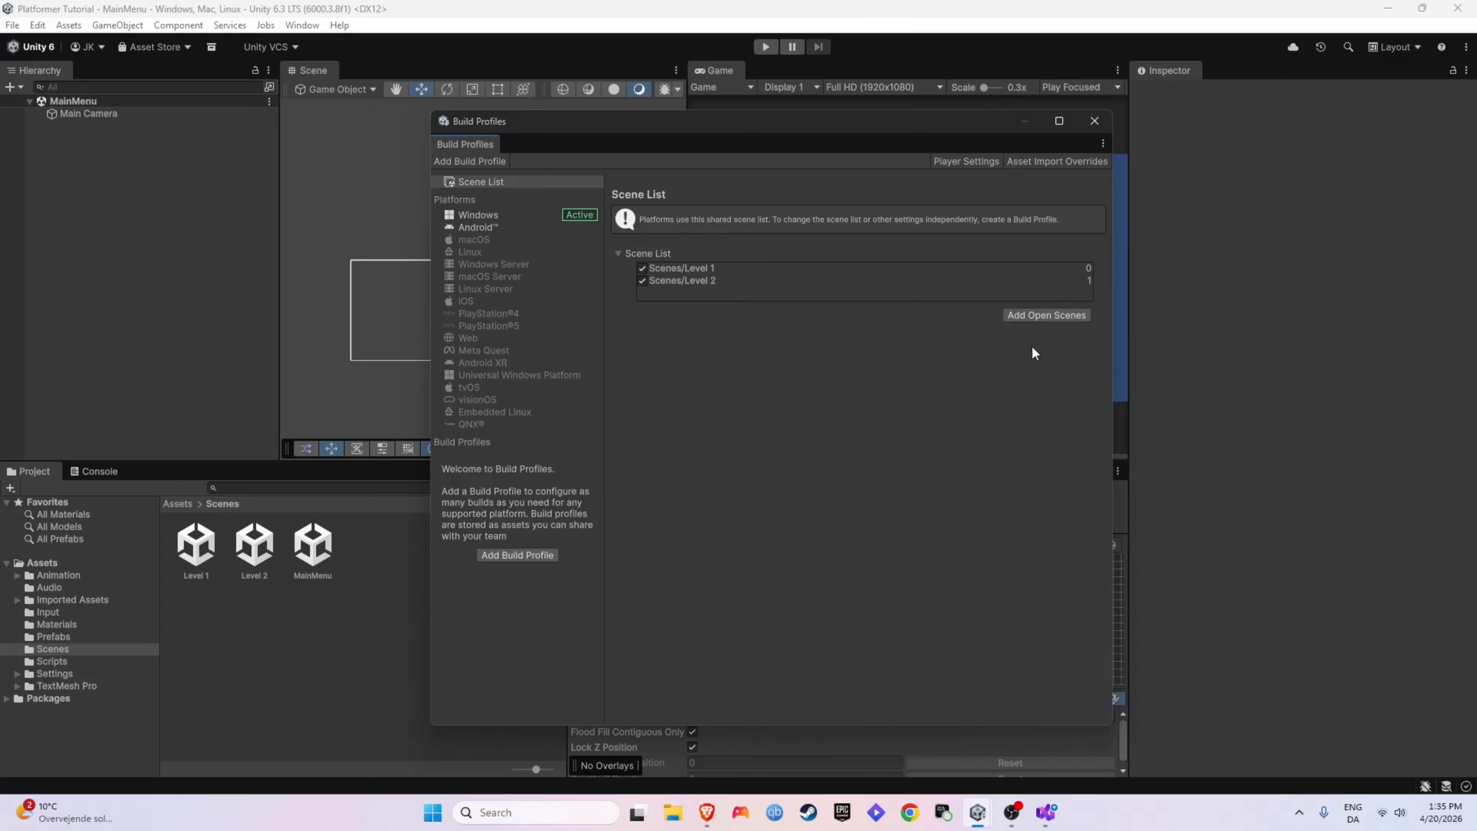
{"action": "left_click", "coordinate": [1034, 317]}
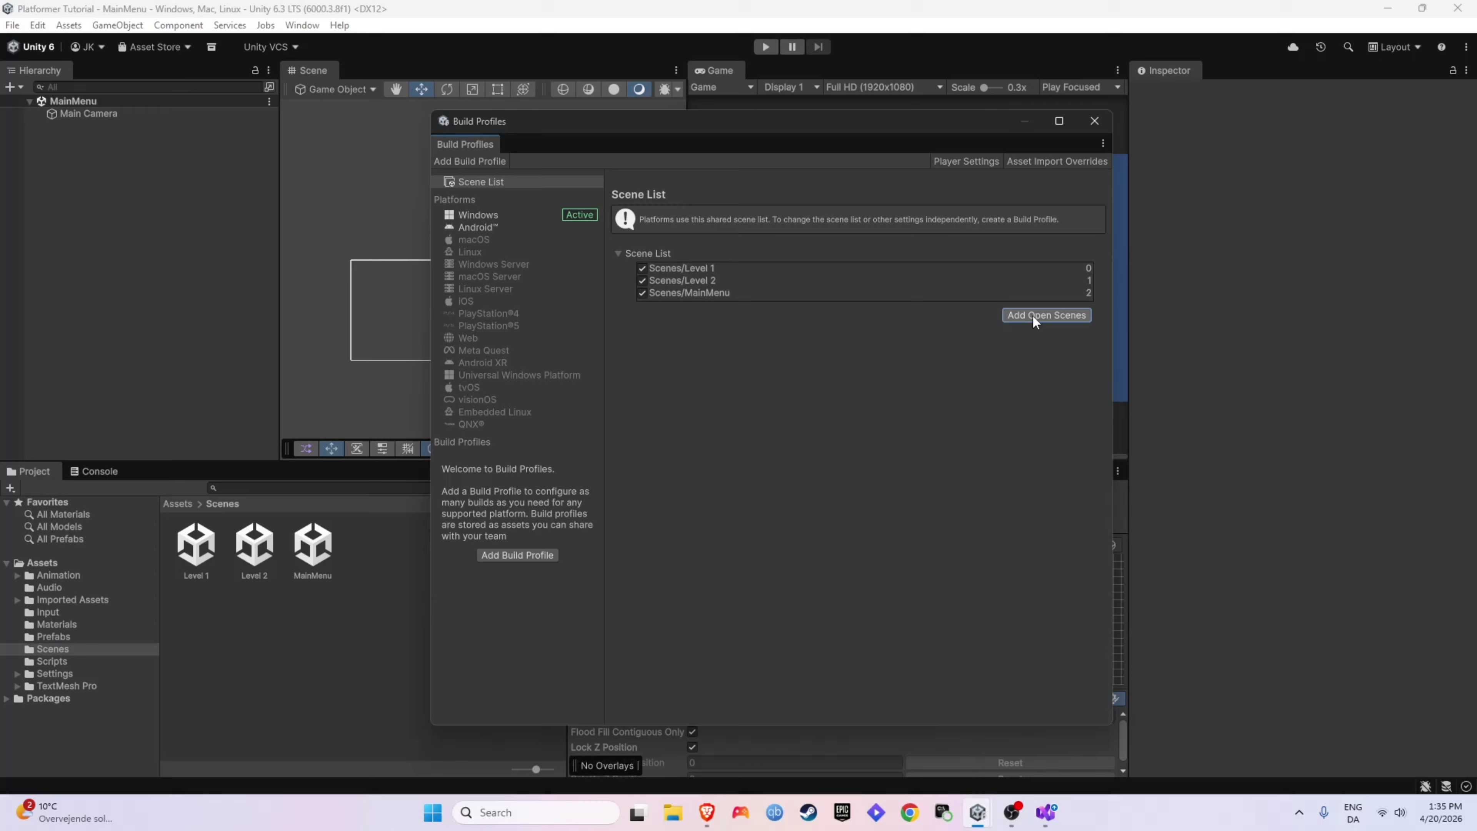
{"action": "left_click", "coordinate": [700, 291]}
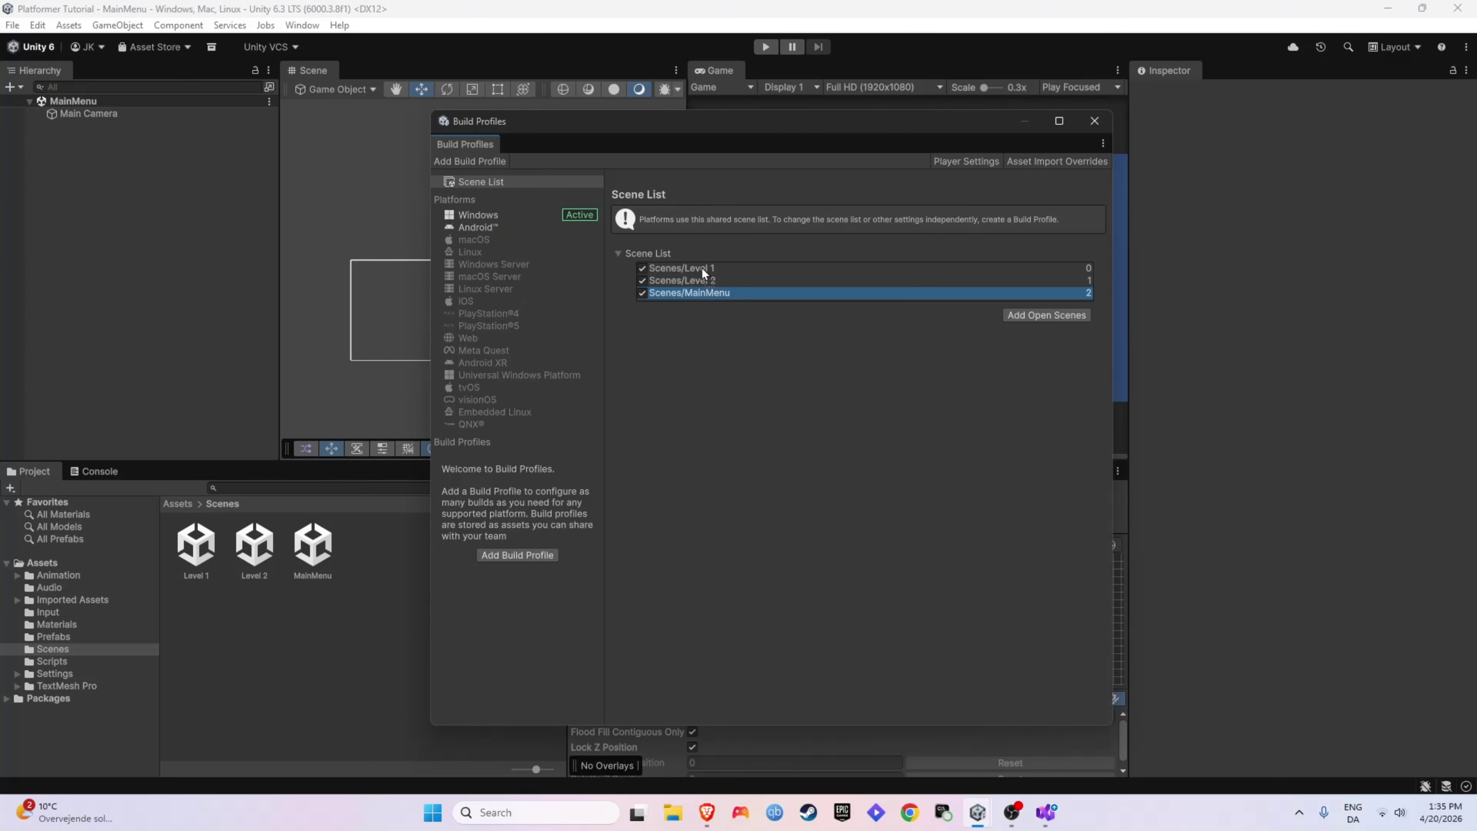
{"action": "left_click_drag", "start_coordinate": [701, 268], "coordinate": [701, 266]}
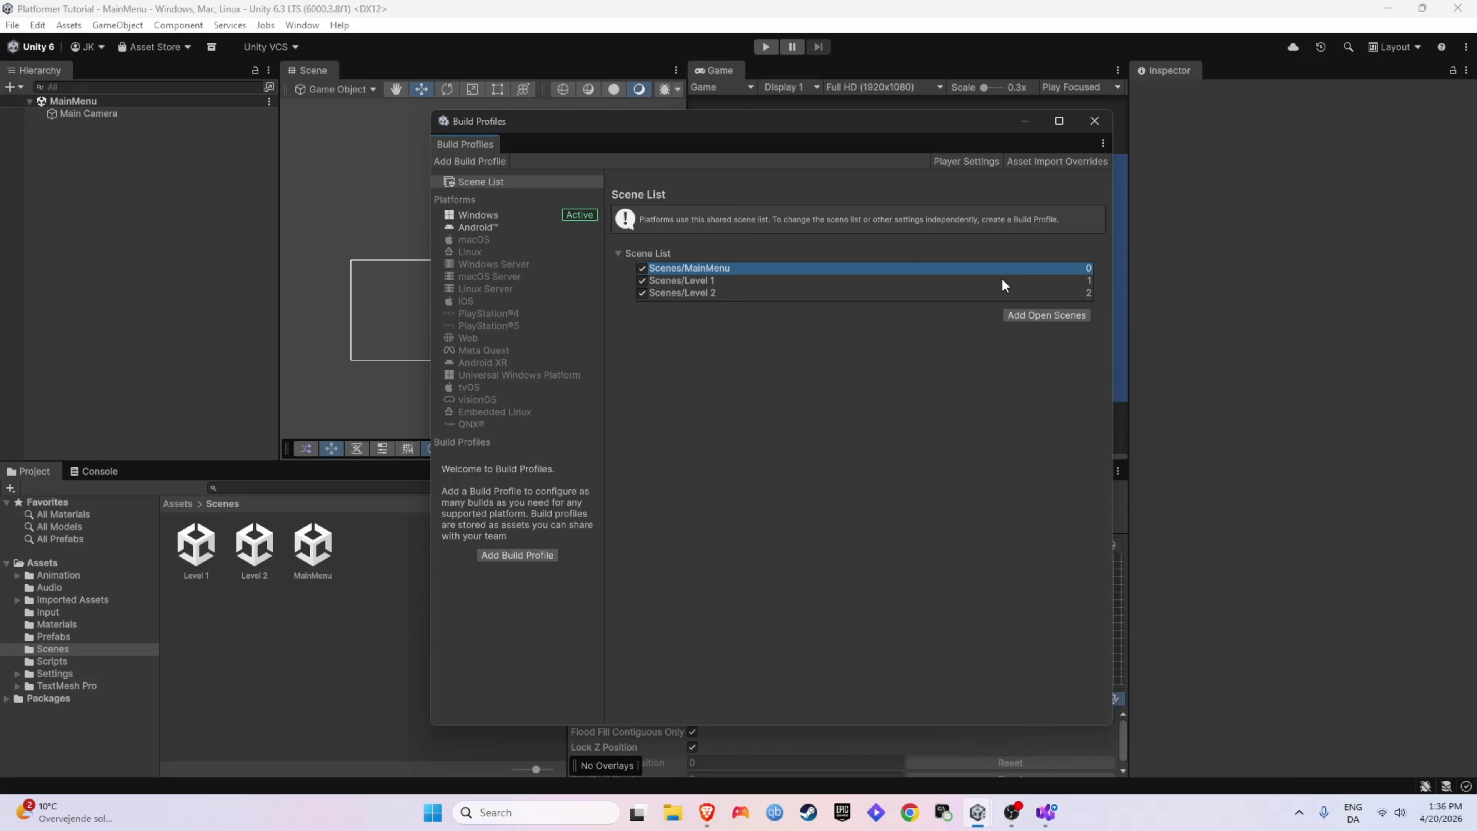
{"action": "left_click", "coordinate": [1093, 123]}
Create a UI canvas in the MainMenu scene and name it MainMenuUI.
{"action": "right_click", "coordinate": [119, 168]}
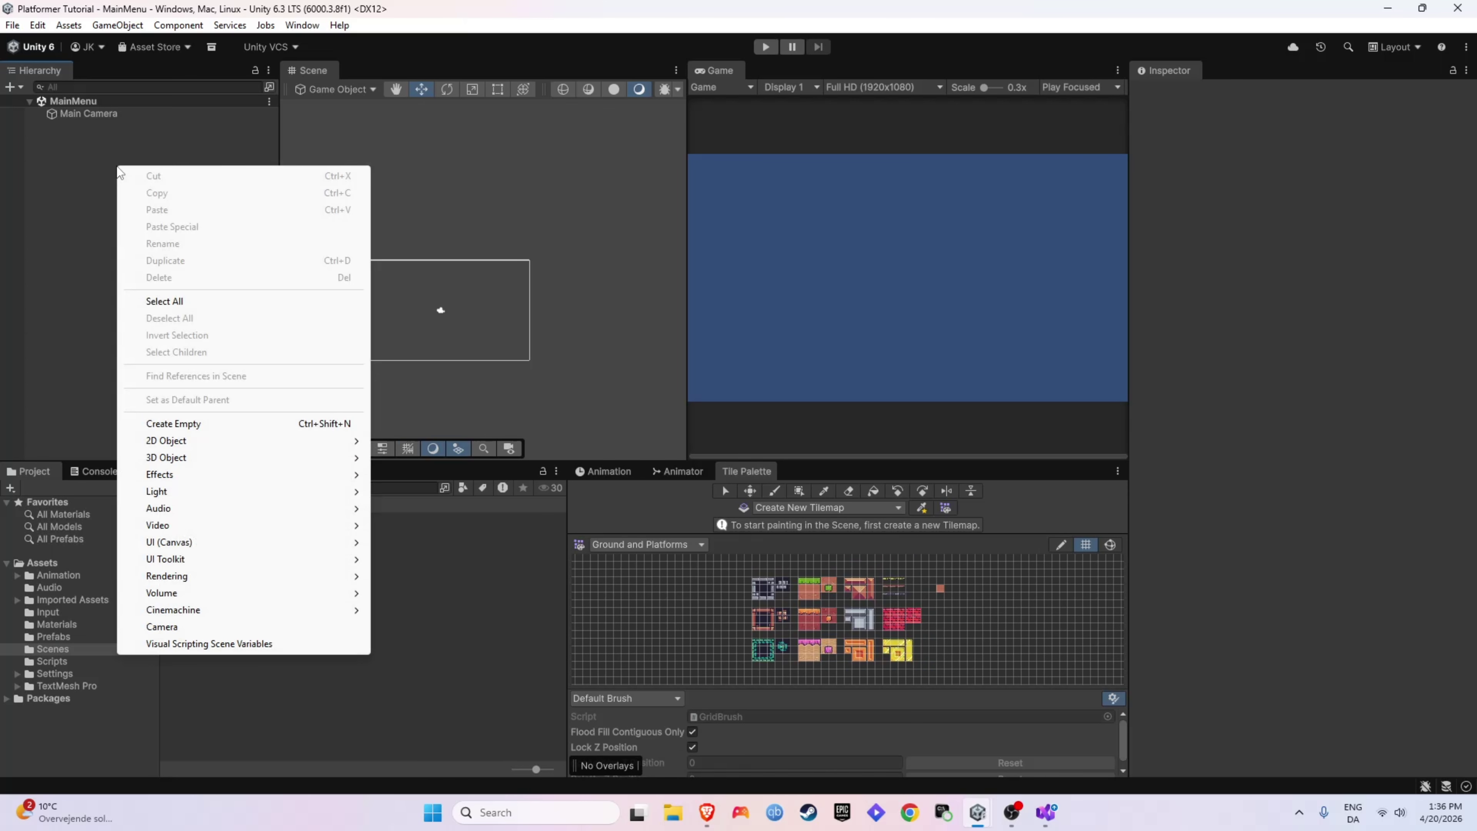
{"action": "mouse_move", "coordinate": [242, 547]}
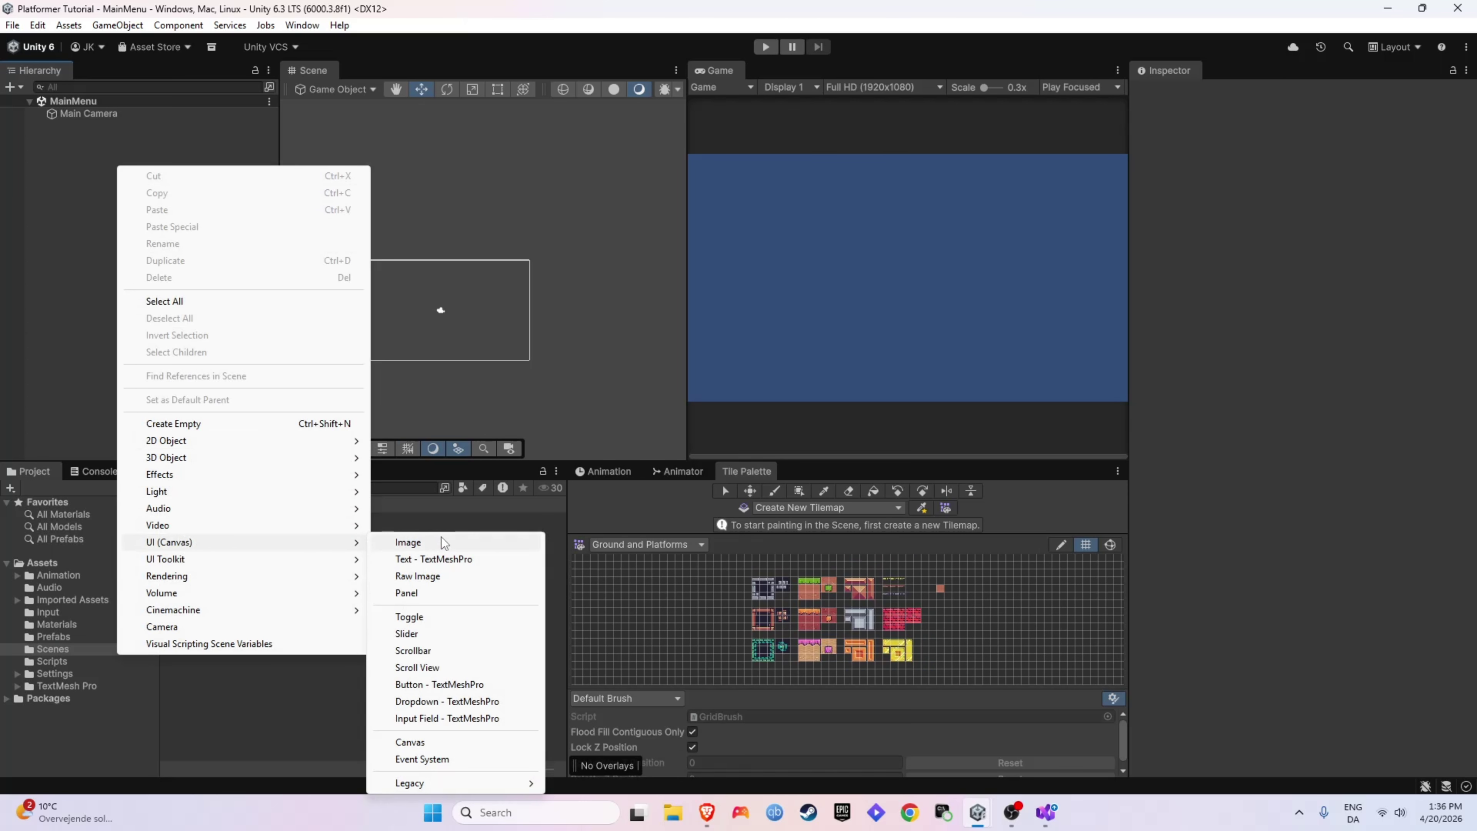
{"action": "left_click", "coordinate": [413, 742]}
{"action": "type", "text": "M"}
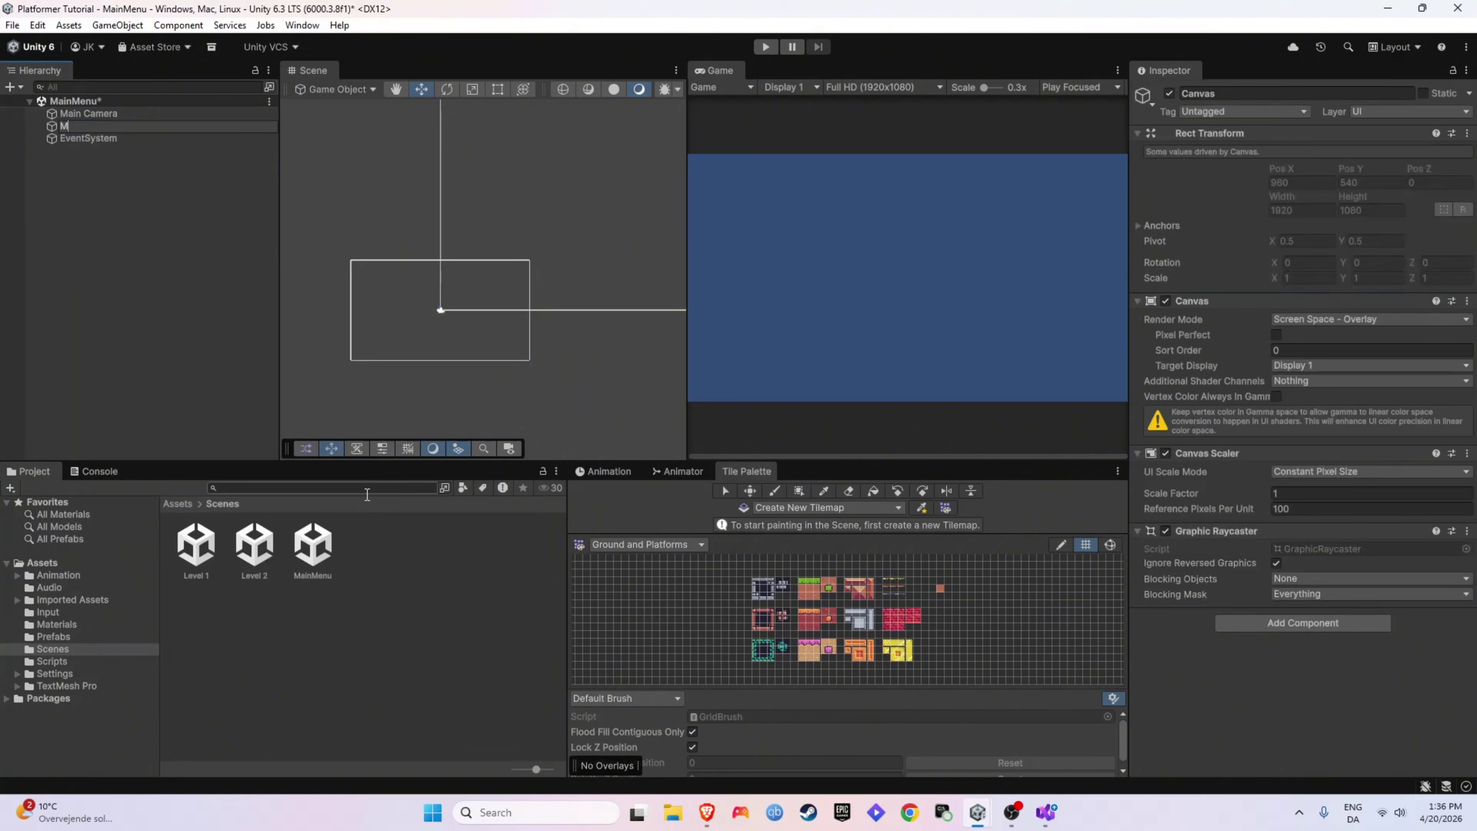
{"action": "type", "text": "ainMenuUI"}
{"action": "key", "text": "Return"}
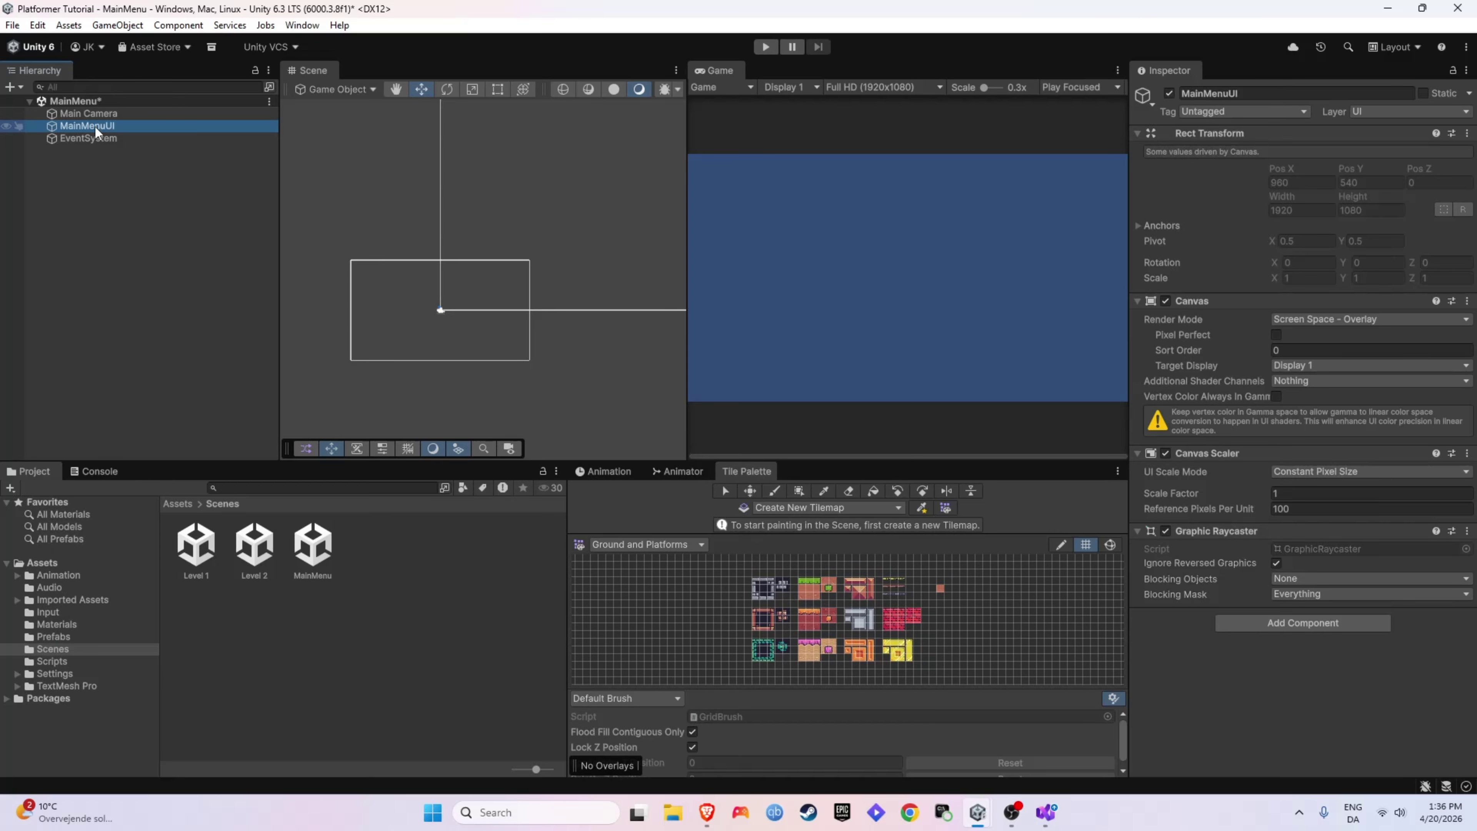
{"action": "left_click", "coordinate": [66, 378]}
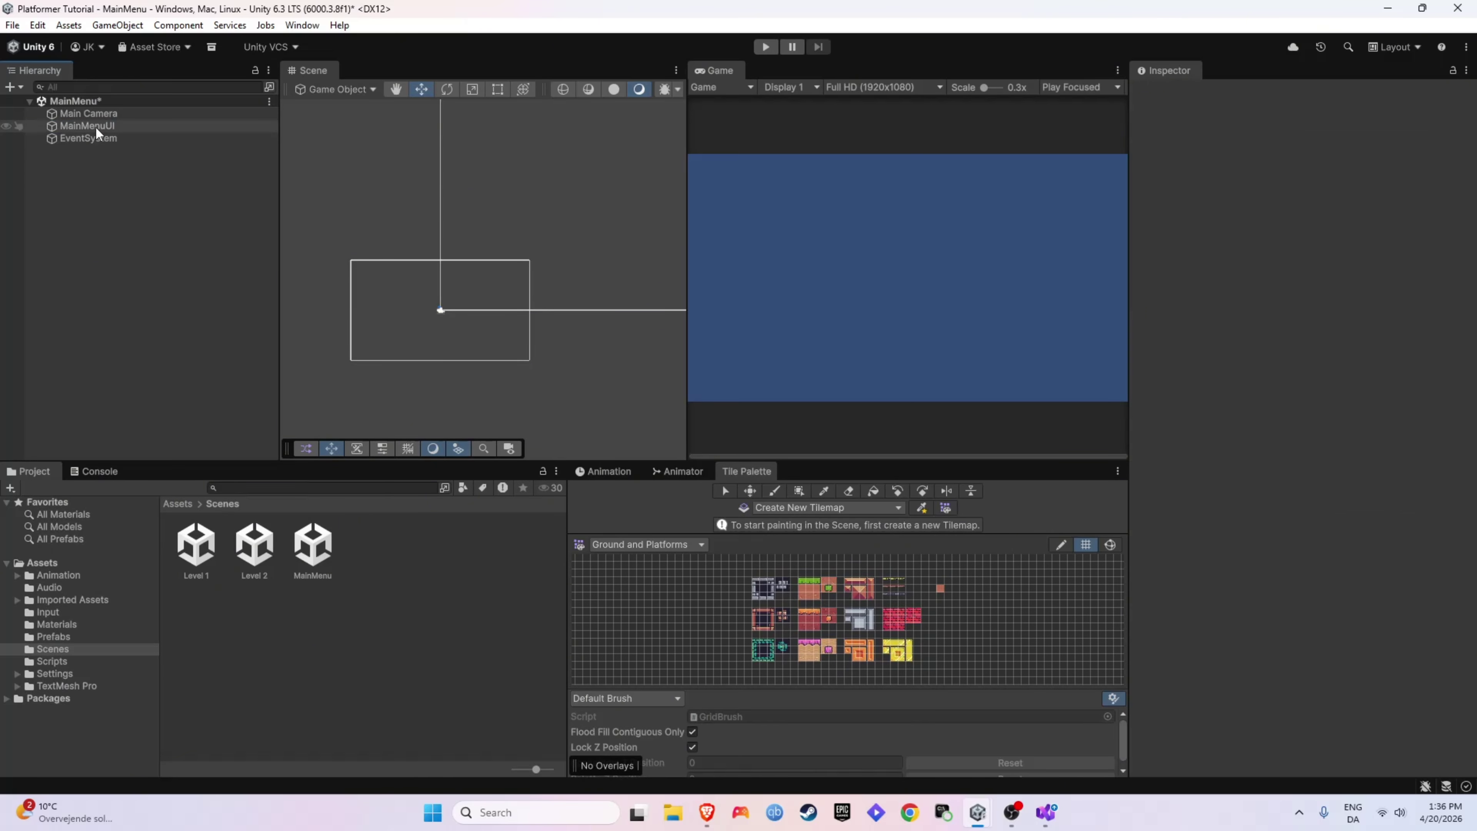
Add a UI panel as a child of MainMenuUI and name it MainMenuPanel.
{"action": "right_click", "coordinate": [96, 125]}
{"action": "mouse_move", "coordinate": [234, 543]}
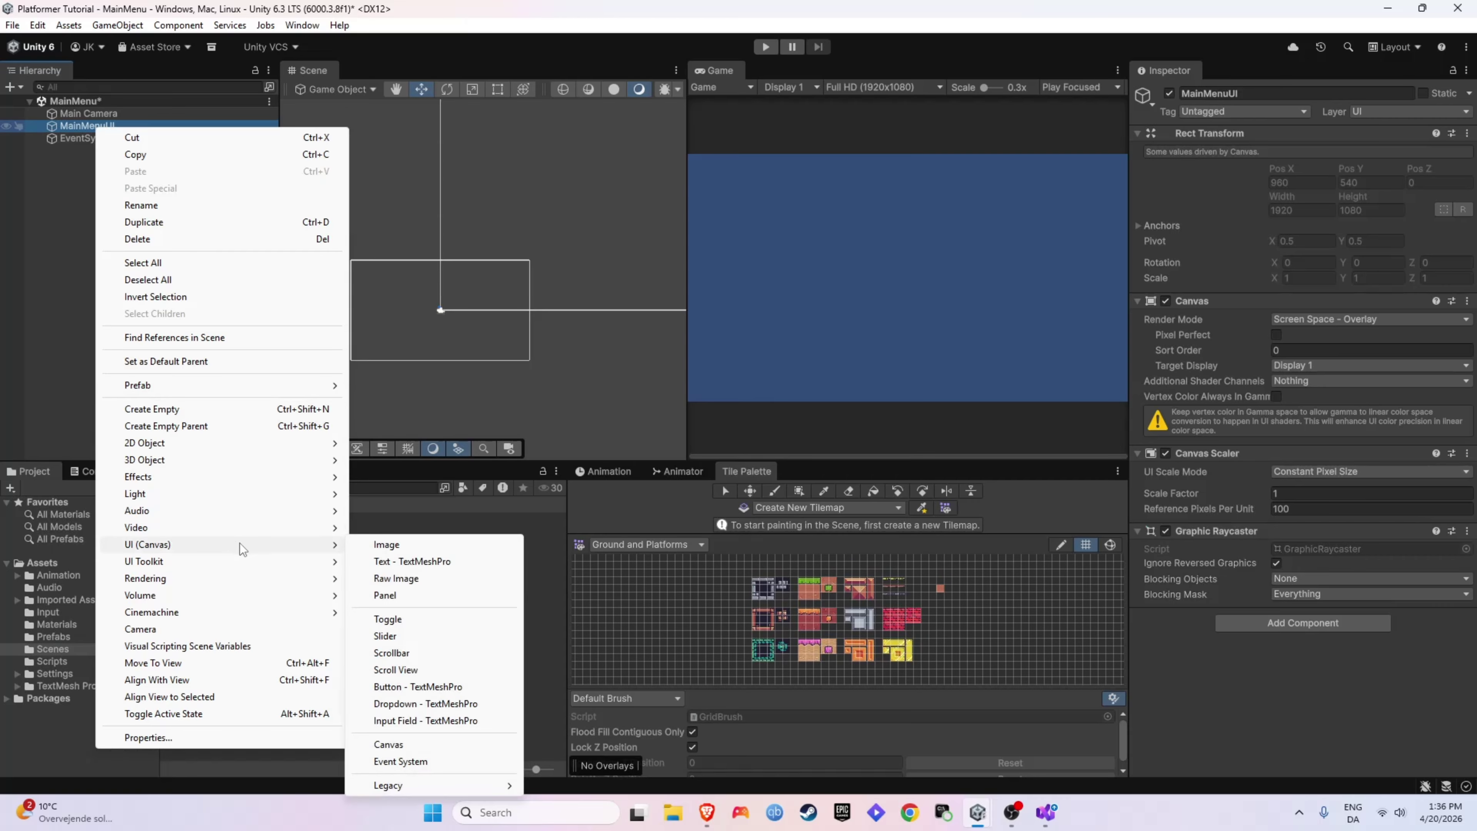
{"action": "left_click", "coordinate": [419, 595]}
{"action": "type", "text": "Main"}
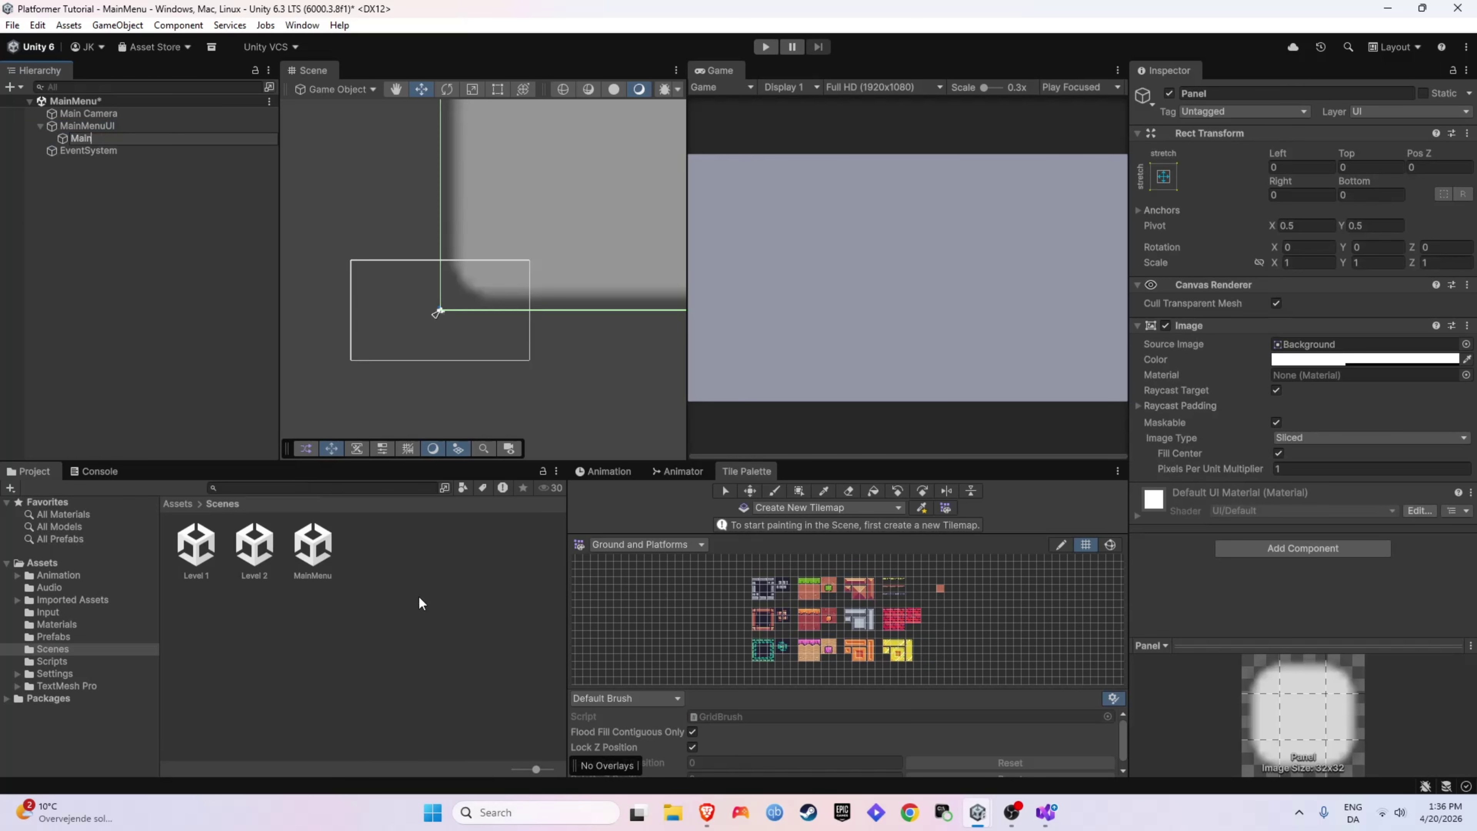
{"action": "type", "text": "MenuPanel"}
{"action": "key", "text": "Return"}
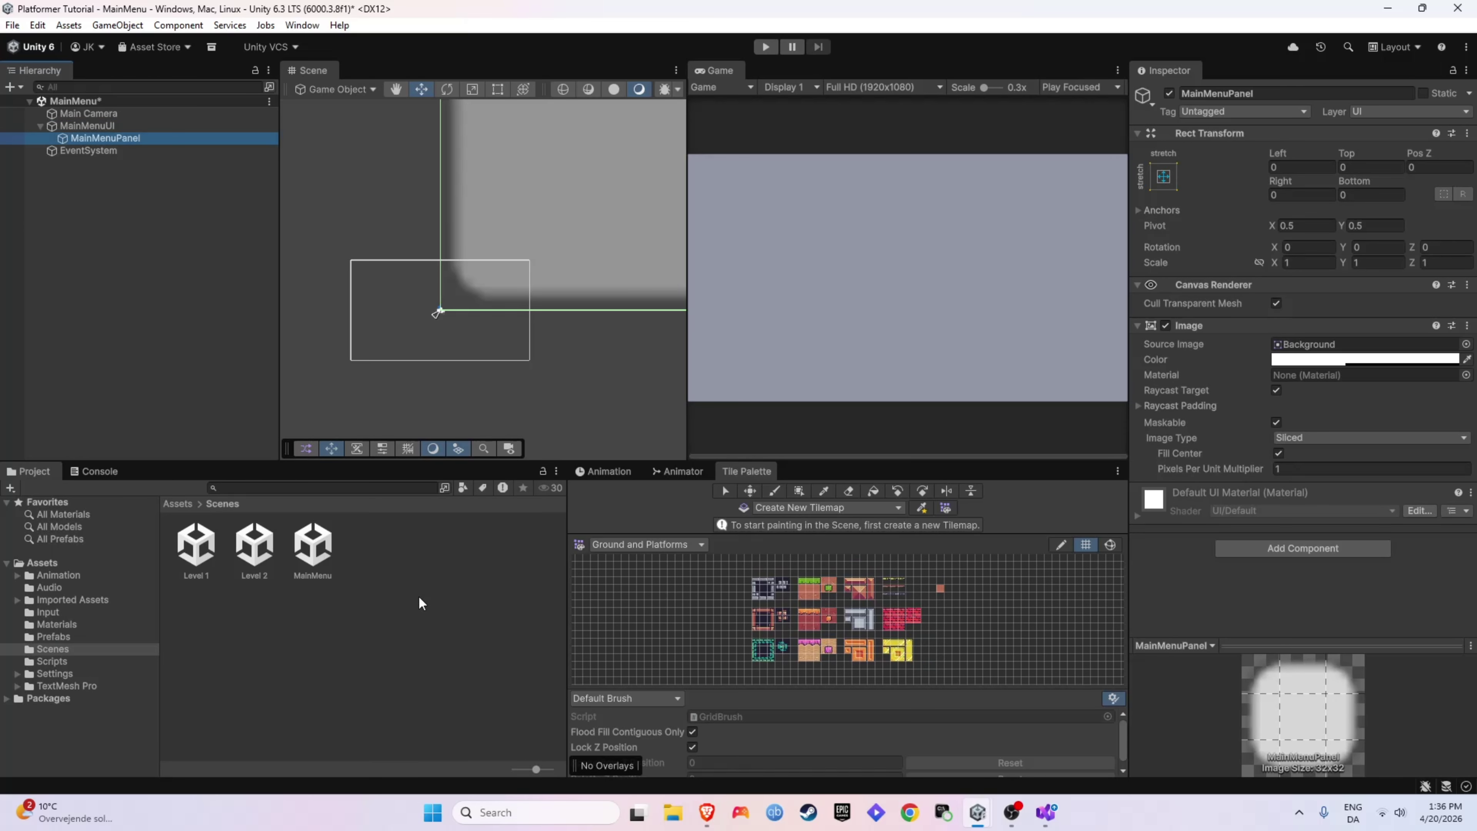
Add a second UI panel under MainMenuUI and name it LevelSelectPanel.
{"action": "right_click", "coordinate": [112, 126]}
{"action": "mouse_move", "coordinate": [325, 543]}
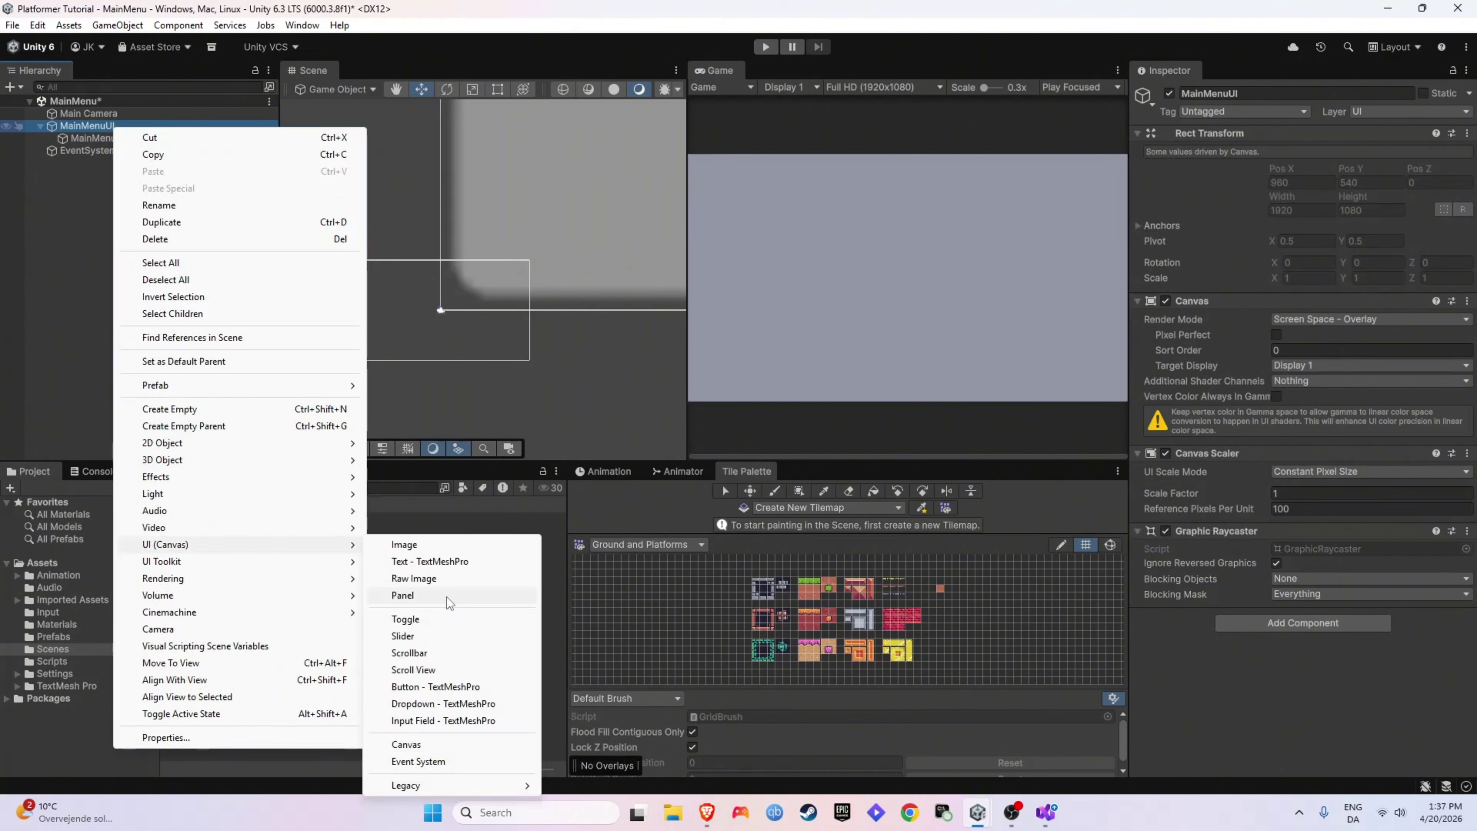
{"action": "left_click", "coordinate": [446, 596]}
{"action": "type", "text": "LevelS"}
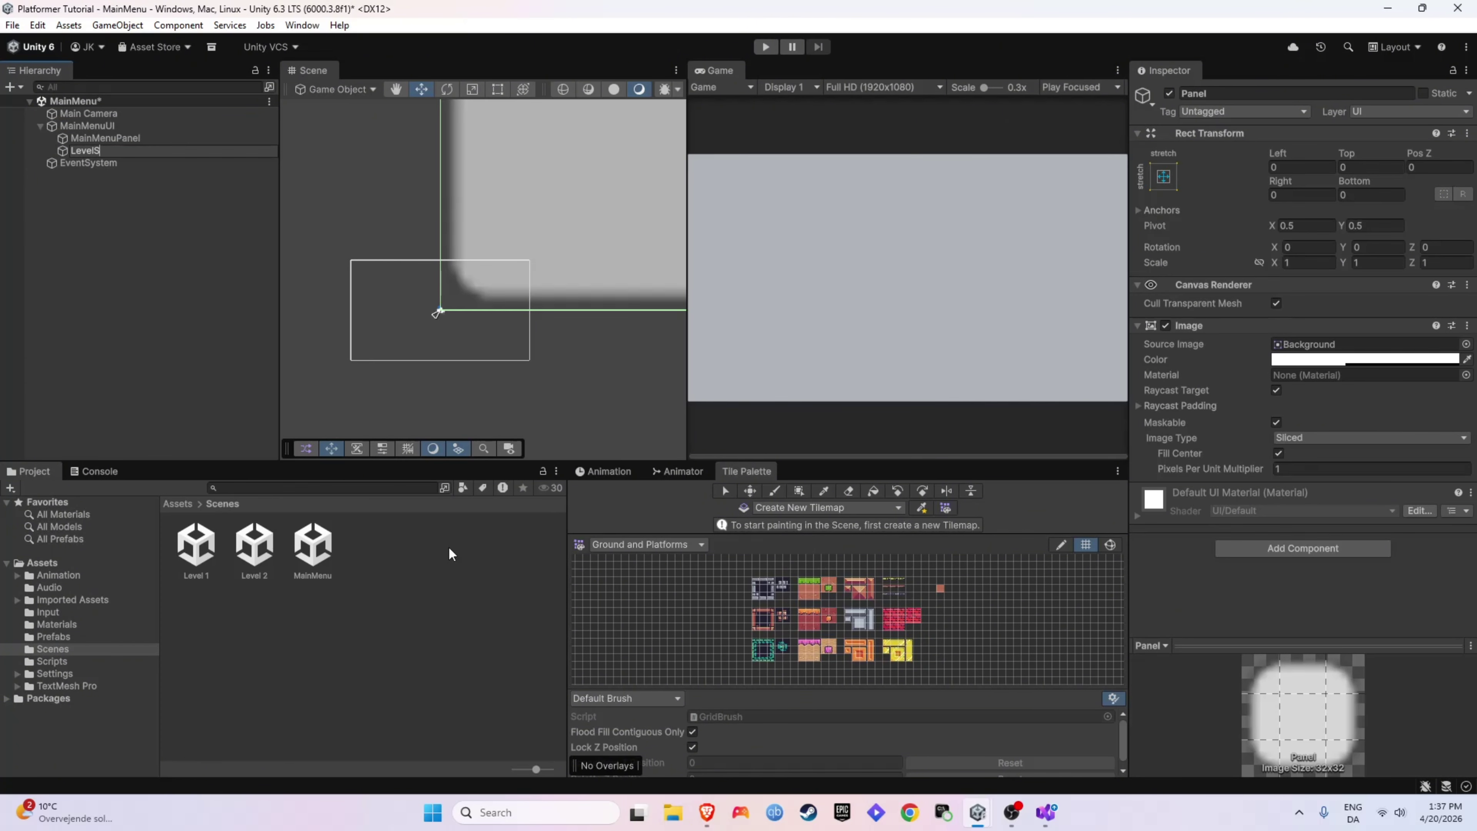
{"action": "type", "text": "electPanel"}
{"action": "key", "text": "Return"}
Deactivate the LevelSelectPanel object.
{"action": "left_click", "coordinate": [104, 137]}
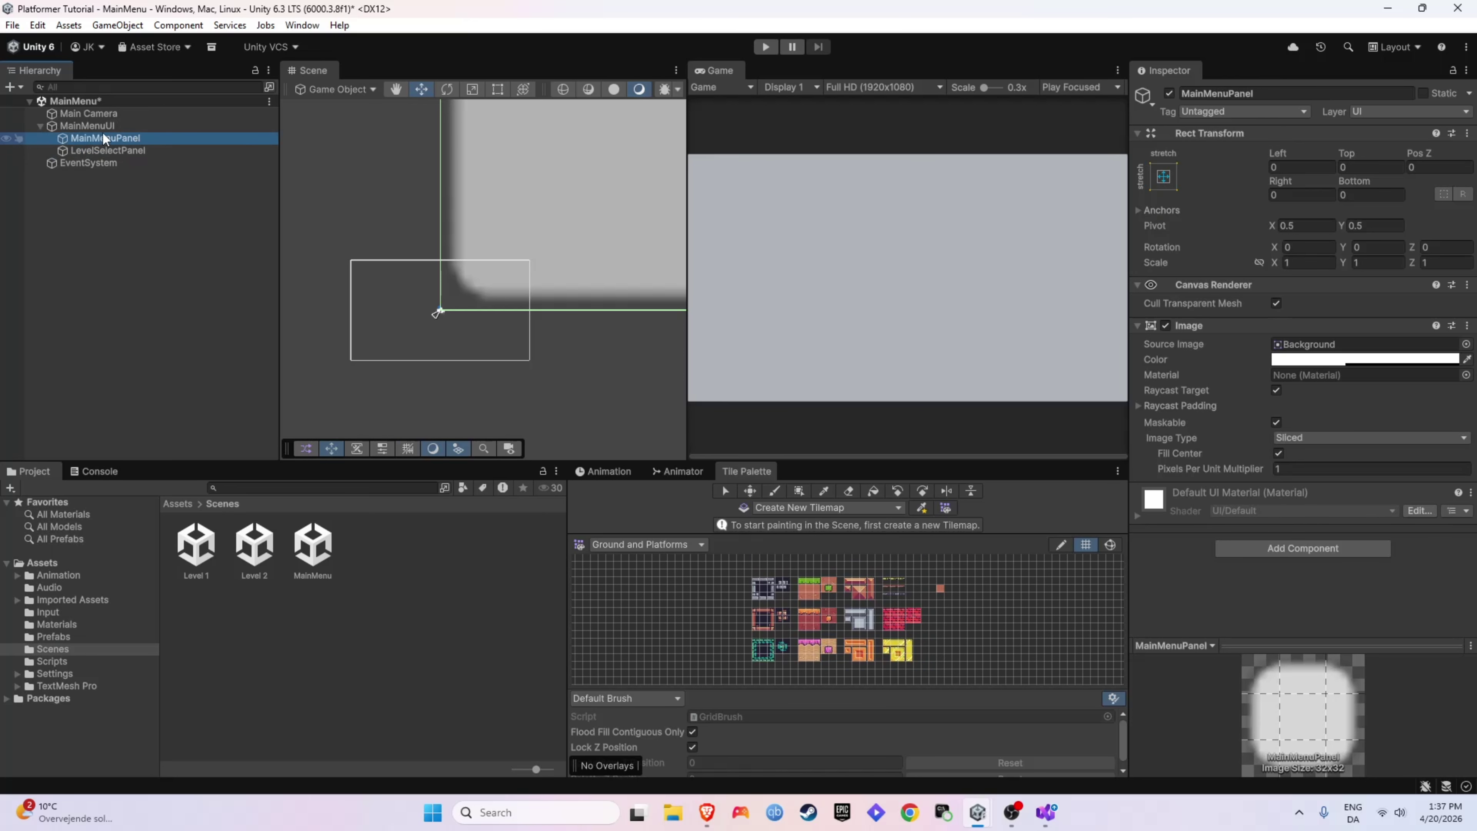
{"action": "left_click", "coordinate": [122, 153]}
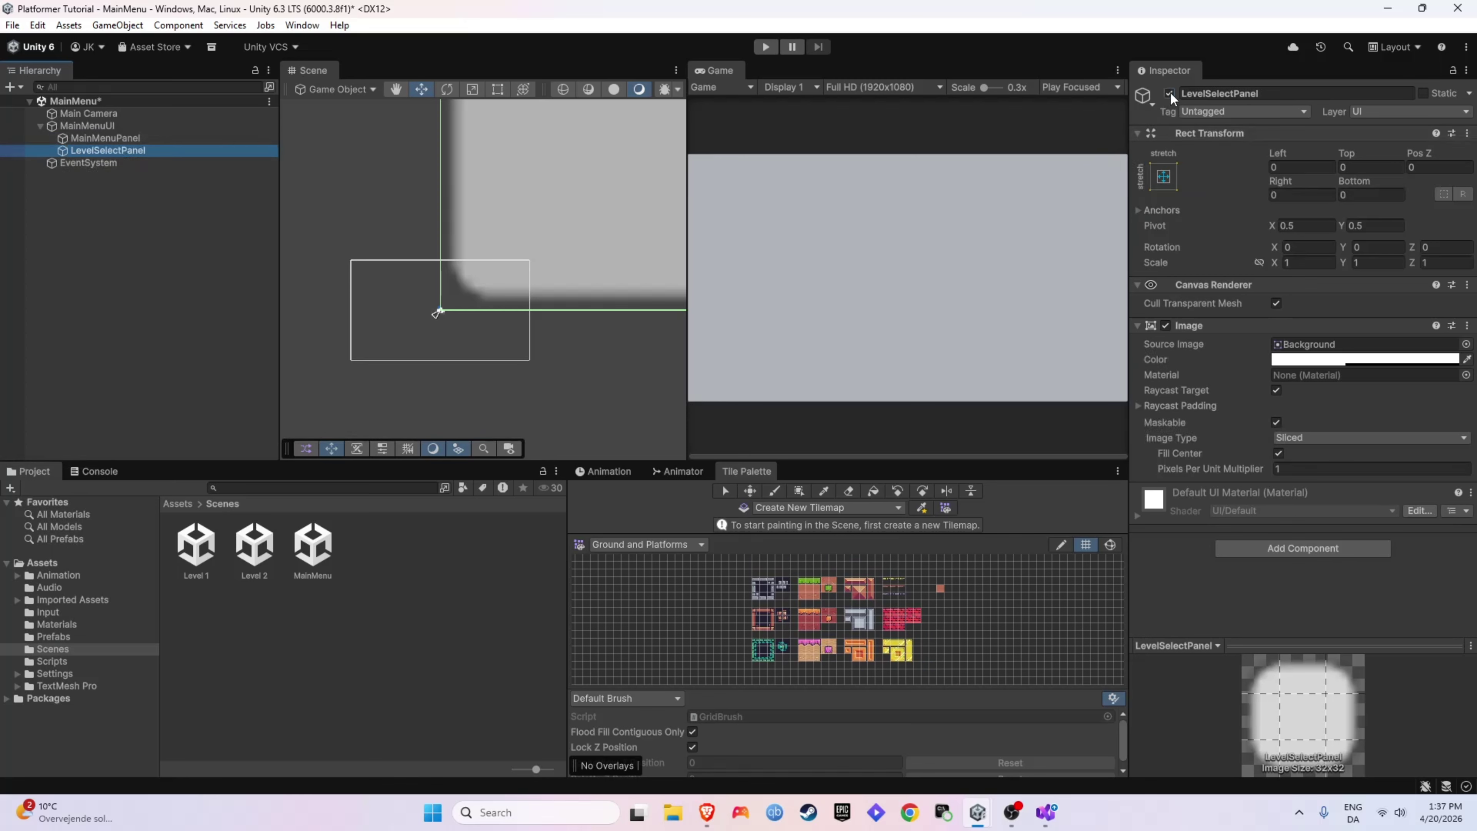
{"action": "left_click", "coordinate": [1168, 93]}
Add a TextMeshPro button as a child of MainMenuPanel and name it PlayButton.
{"action": "left_click", "coordinate": [116, 137]}
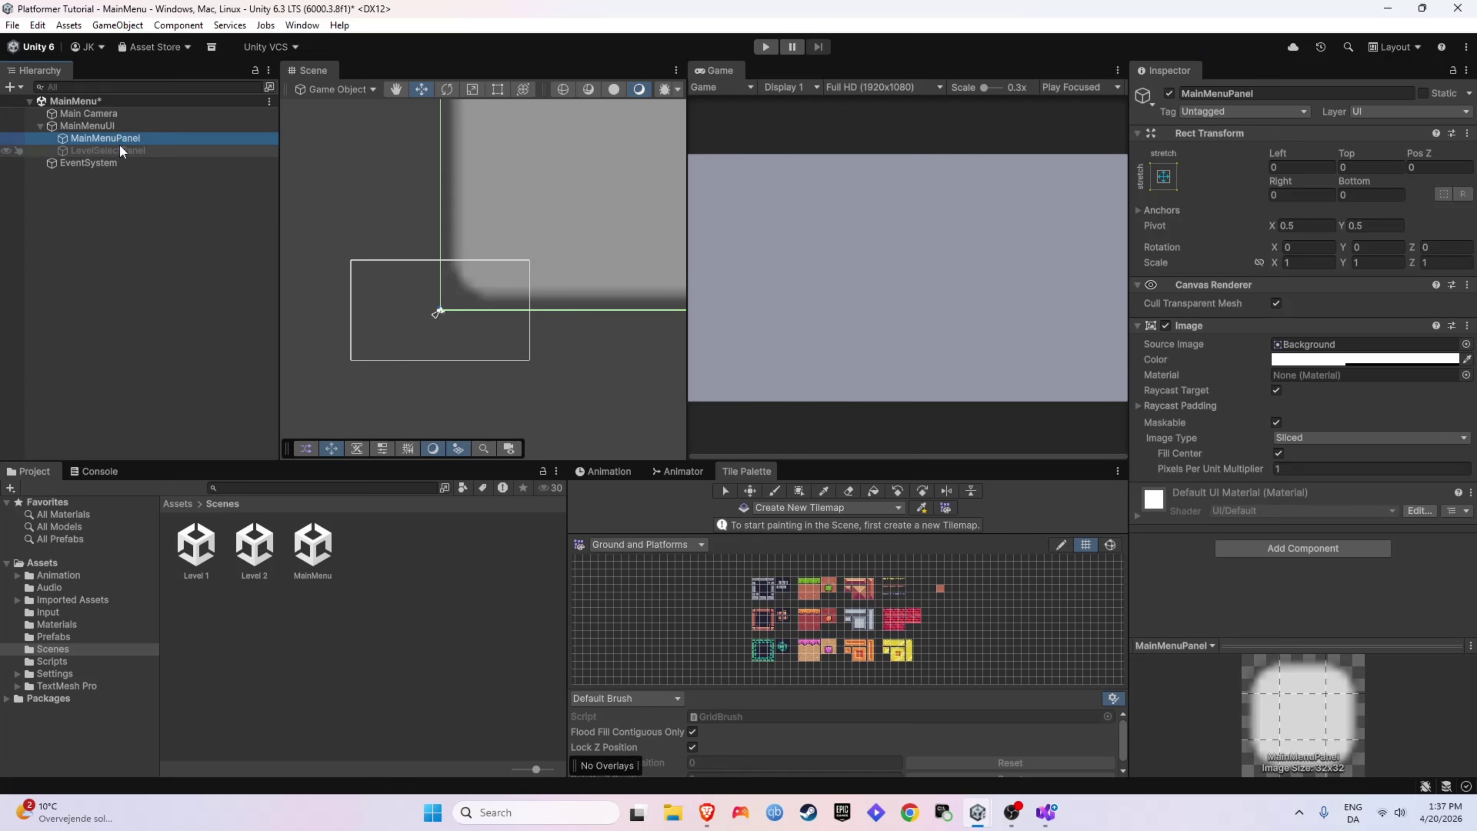
{"action": "double_click", "coordinate": [122, 139]}
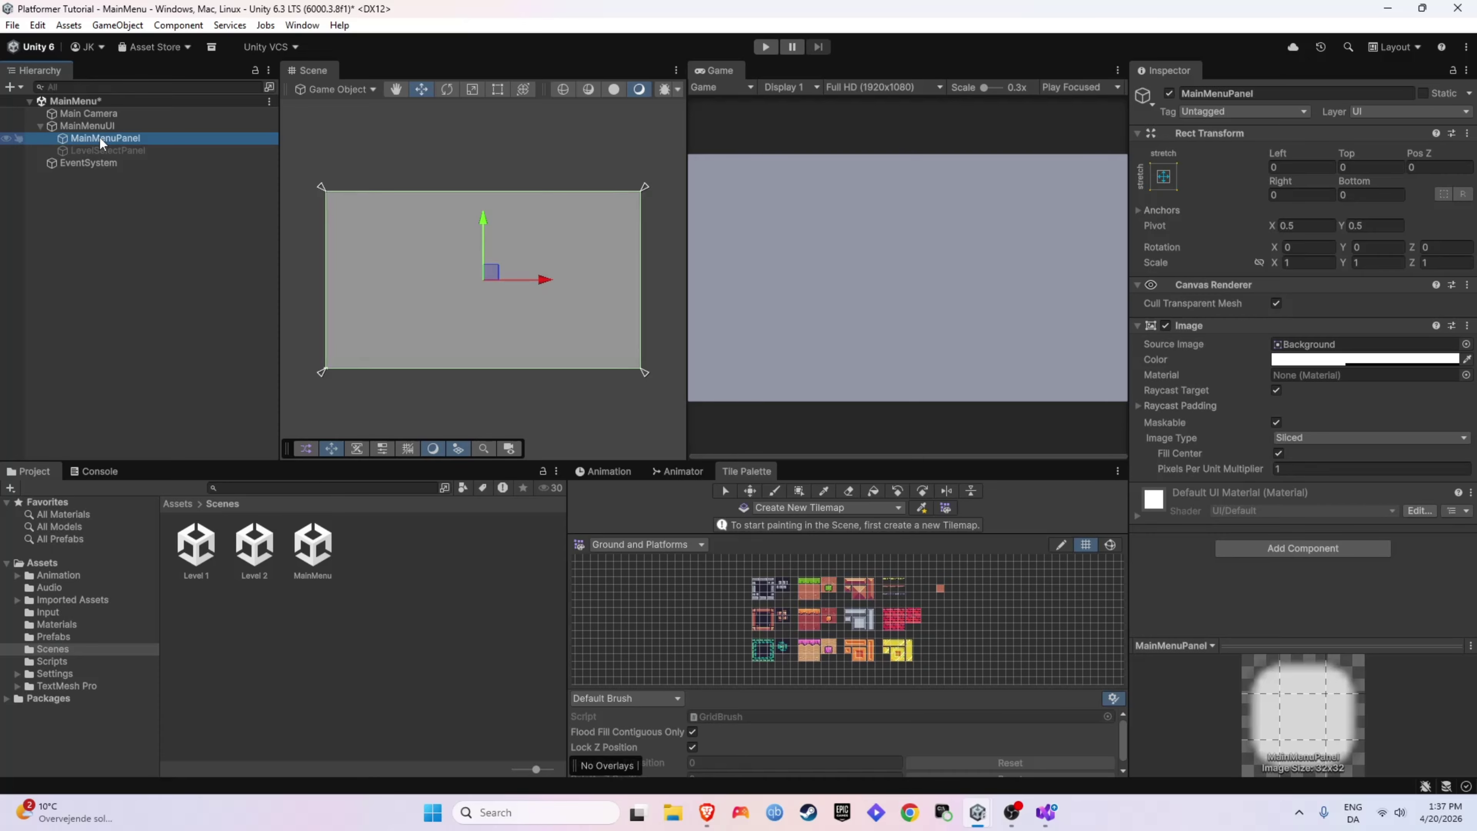
{"action": "right_click", "coordinate": [112, 141]}
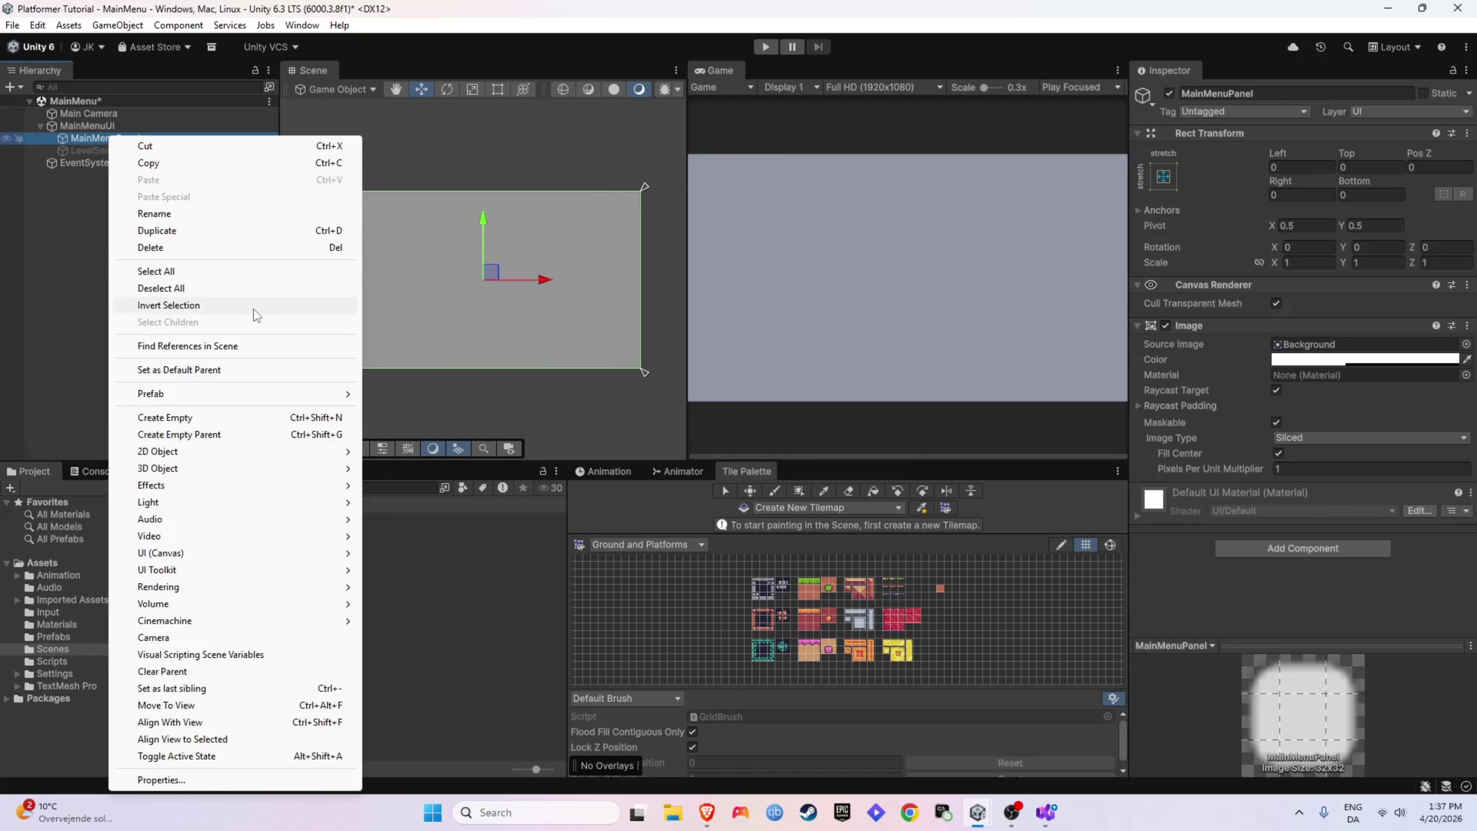
{"action": "mouse_move", "coordinate": [288, 556]}
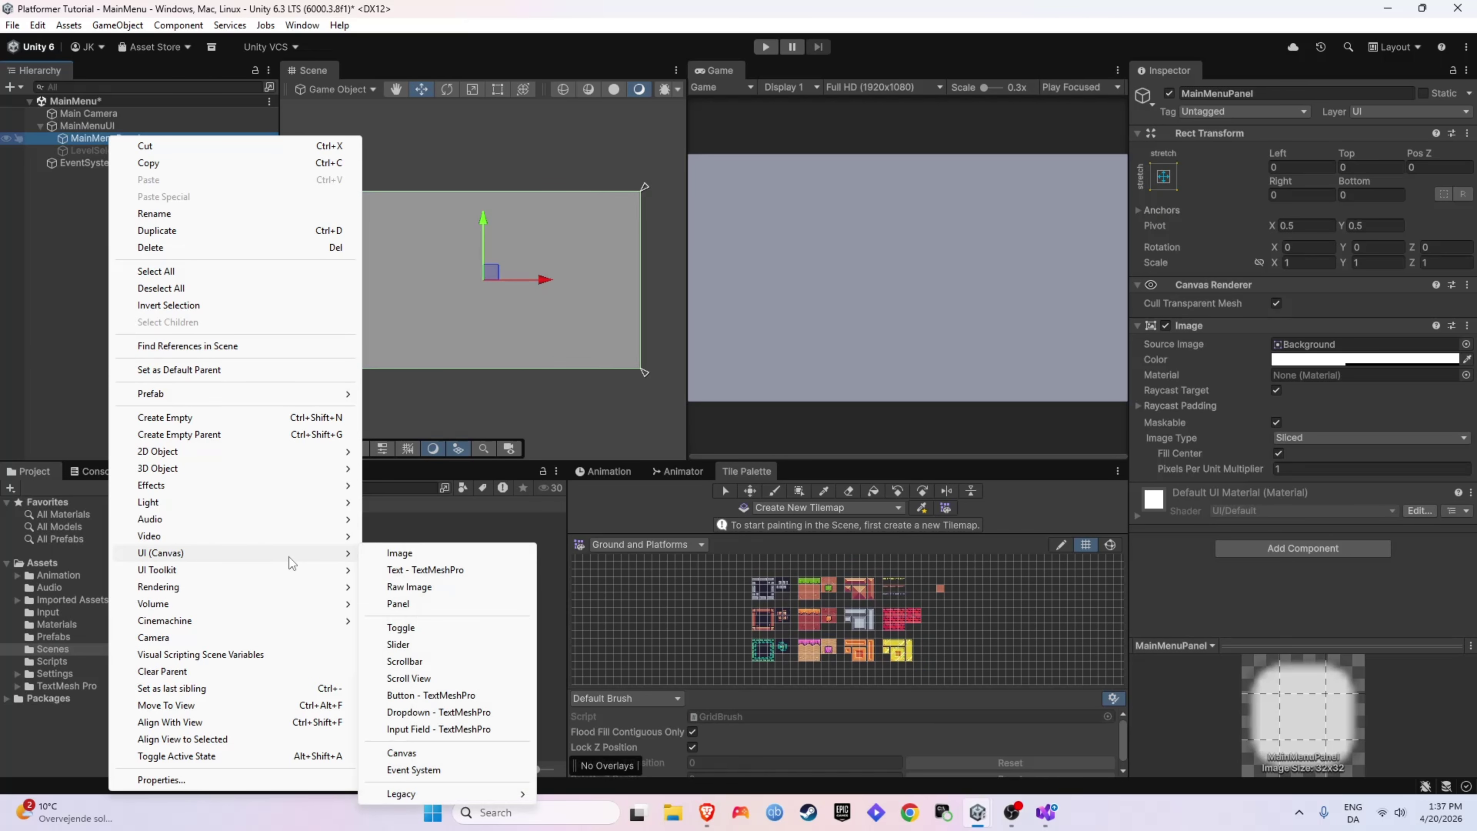
{"action": "left_click", "coordinate": [411, 701]}
{"action": "type", "text": "P"}
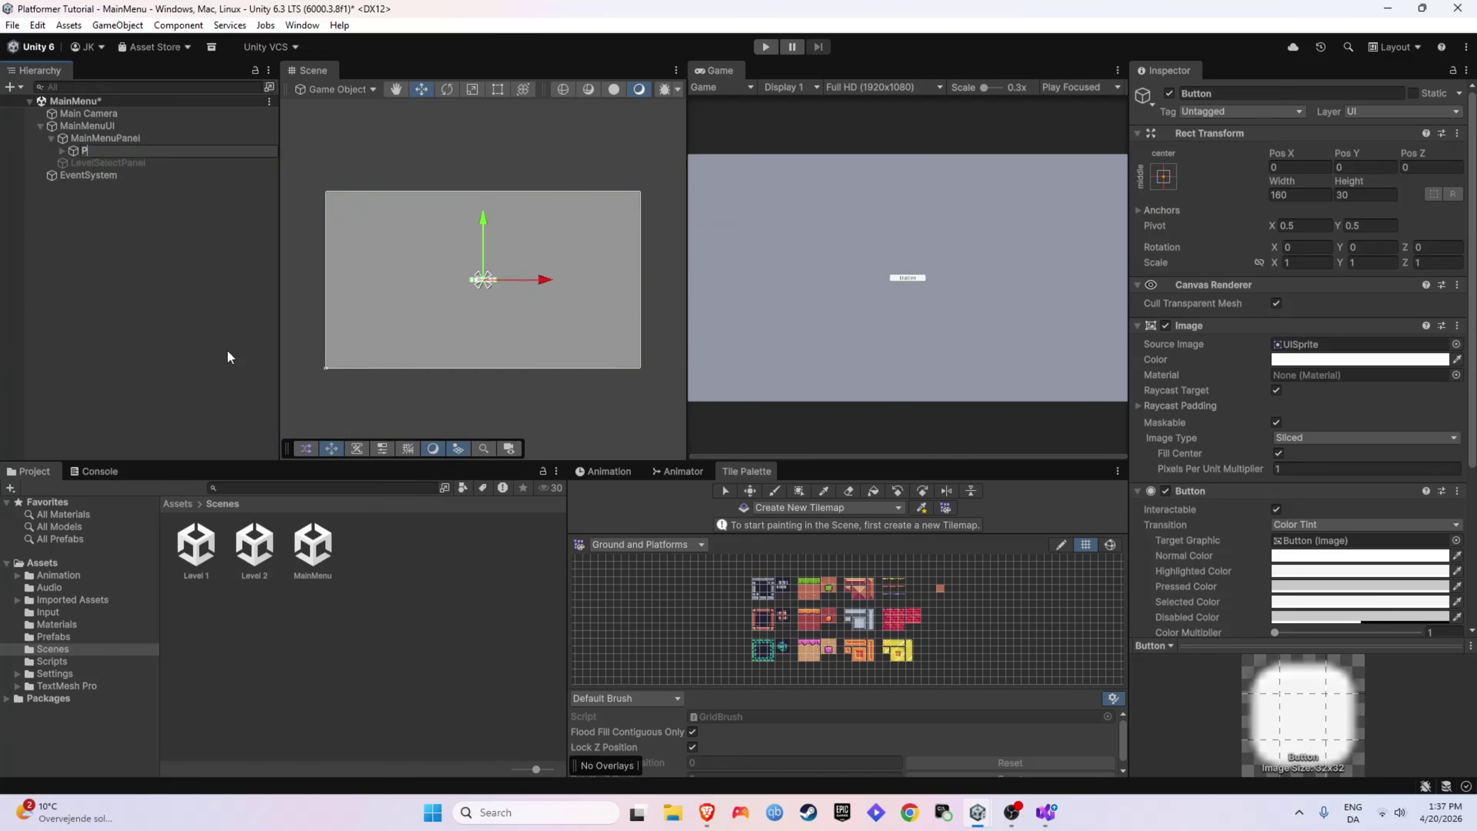
{"action": "type", "text": "layButton"}
{"action": "key", "text": "Return"}
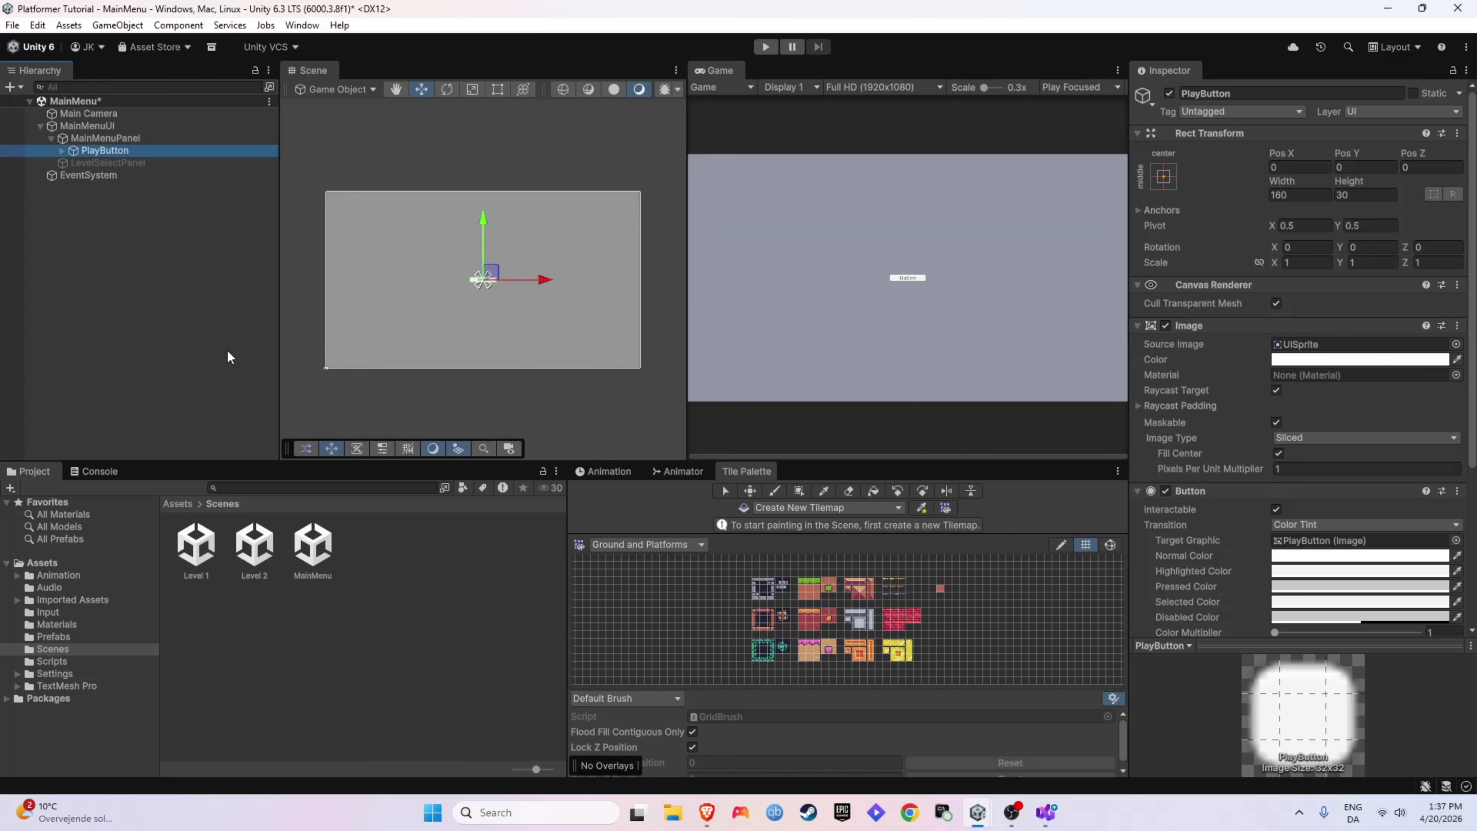
Set PlayButton's width to 300 and its height to 150.
{"action": "left_click", "coordinate": [1297, 197]}
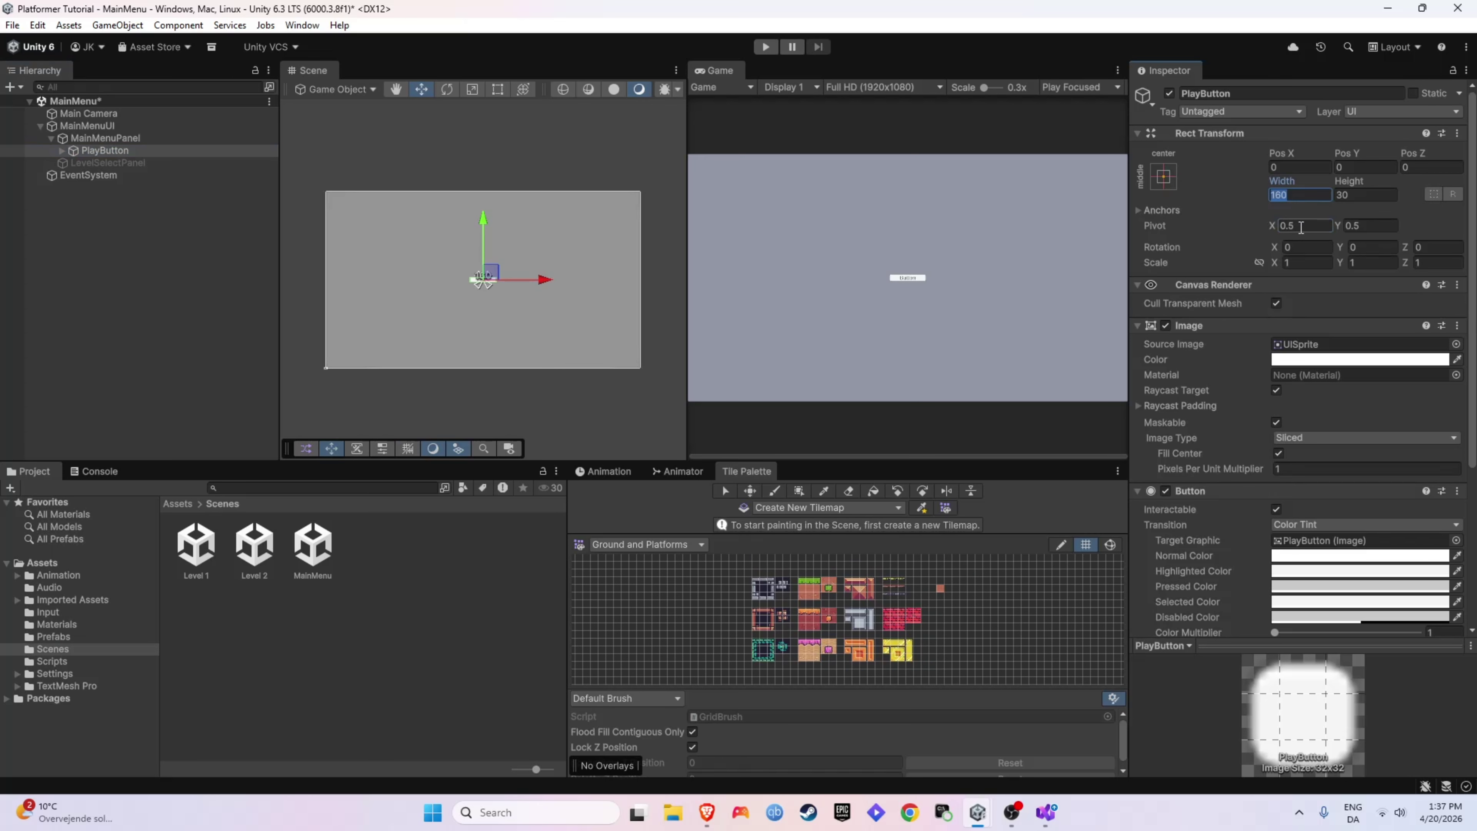
{"action": "type", "text": "300"}
{"action": "key", "text": "Tab"}
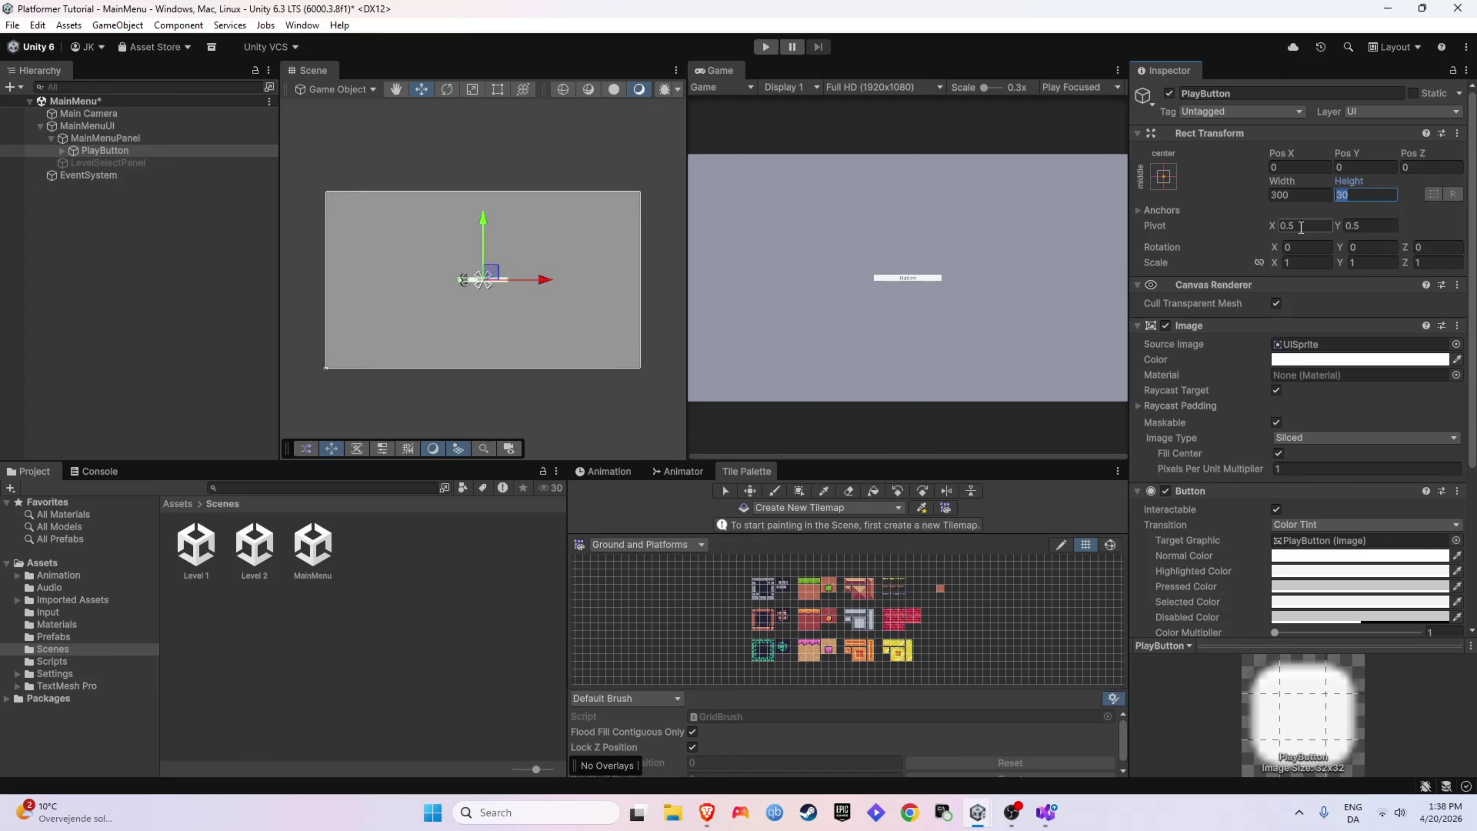
{"action": "type", "text": "150"}
Change PlayButton's label to PLAY in bold at font size 72, and rename its text object PlayText.
{"action": "left_click", "coordinate": [62, 150]}
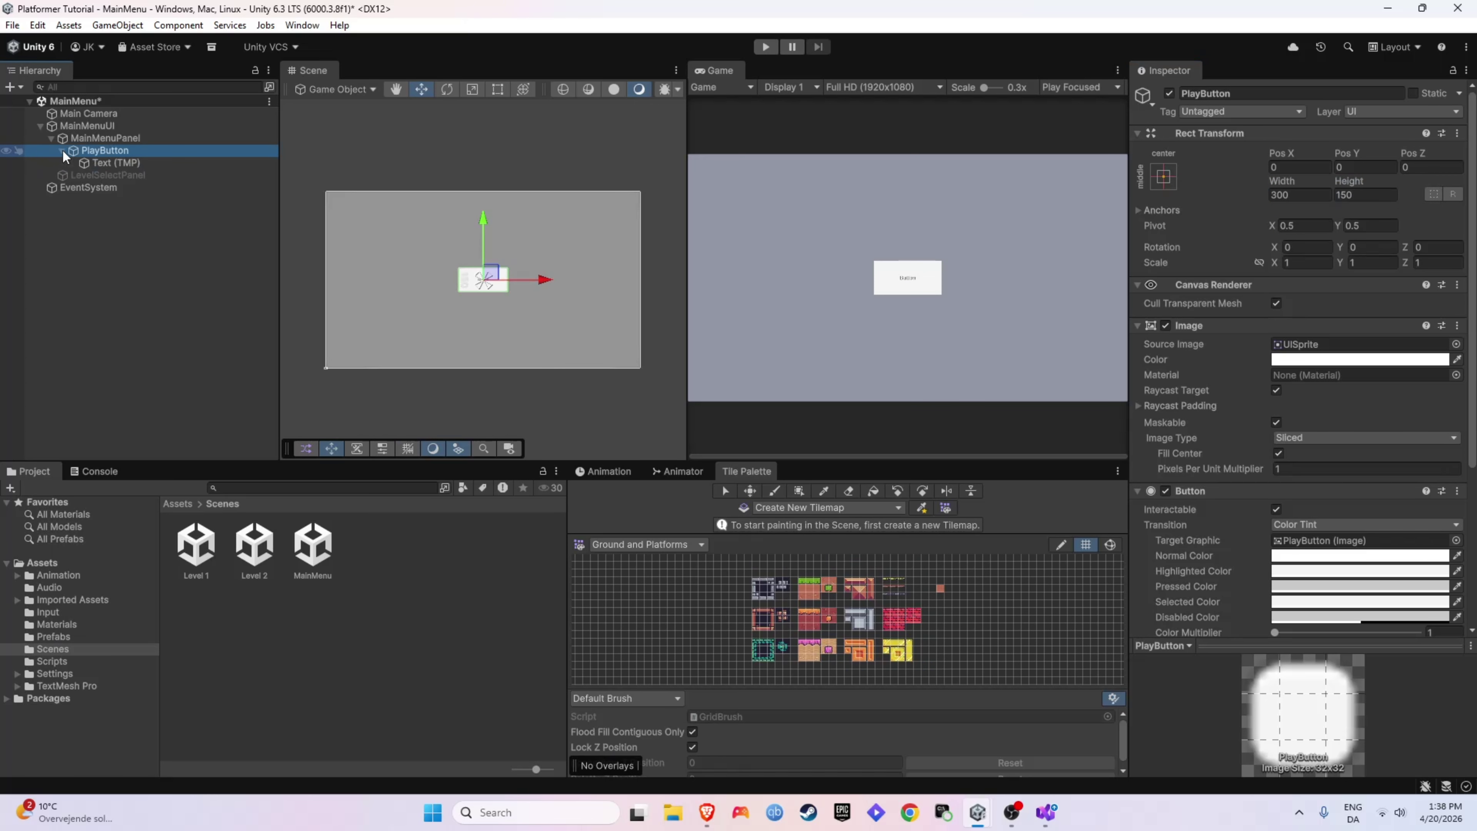
{"action": "left_click", "coordinate": [135, 162]}
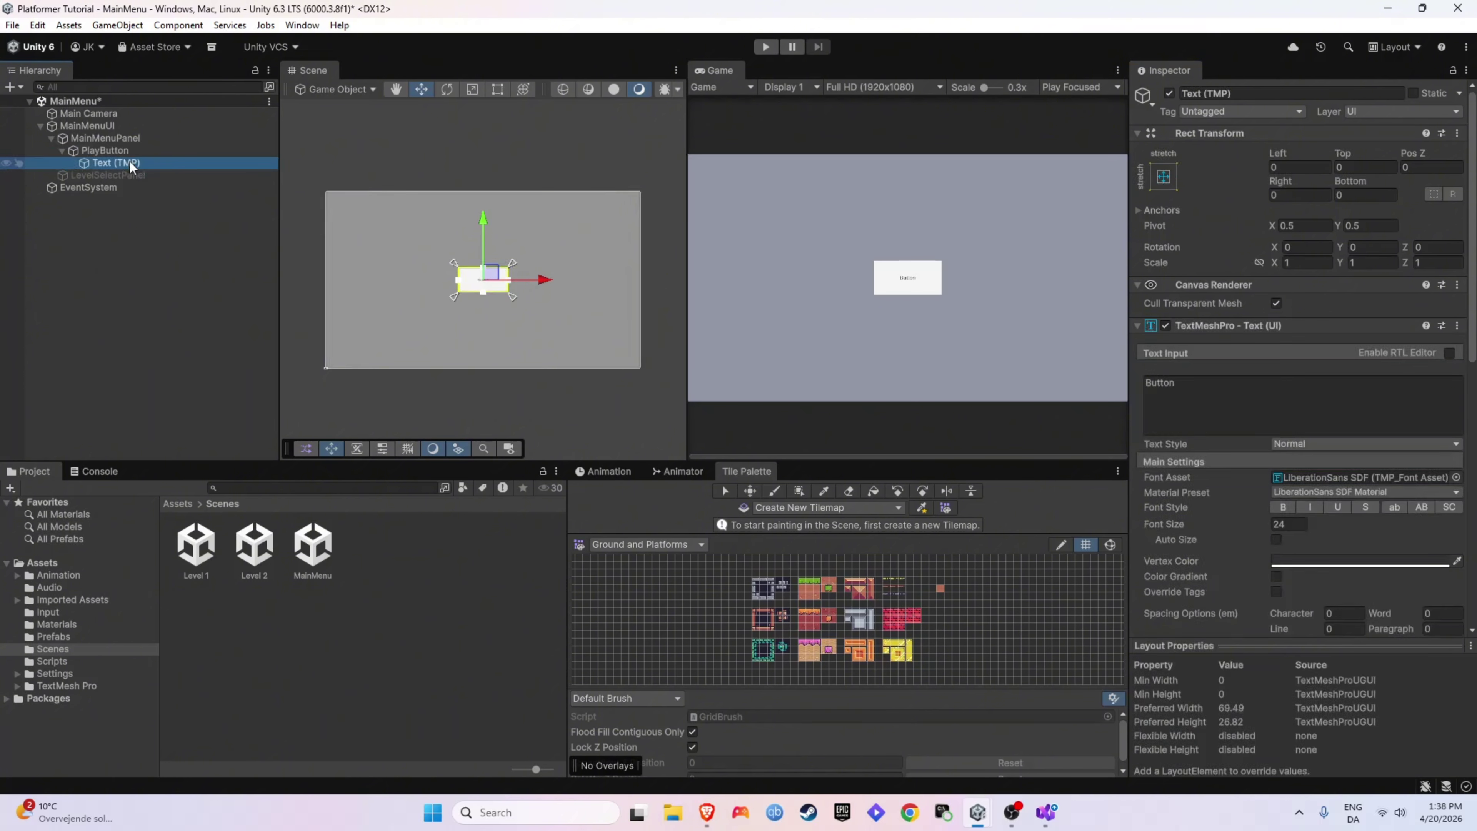
{"action": "left_click", "coordinate": [1222, 392]}
{"action": "key", "text": "ctrl+a"}
{"action": "type", "text": "PLA"}
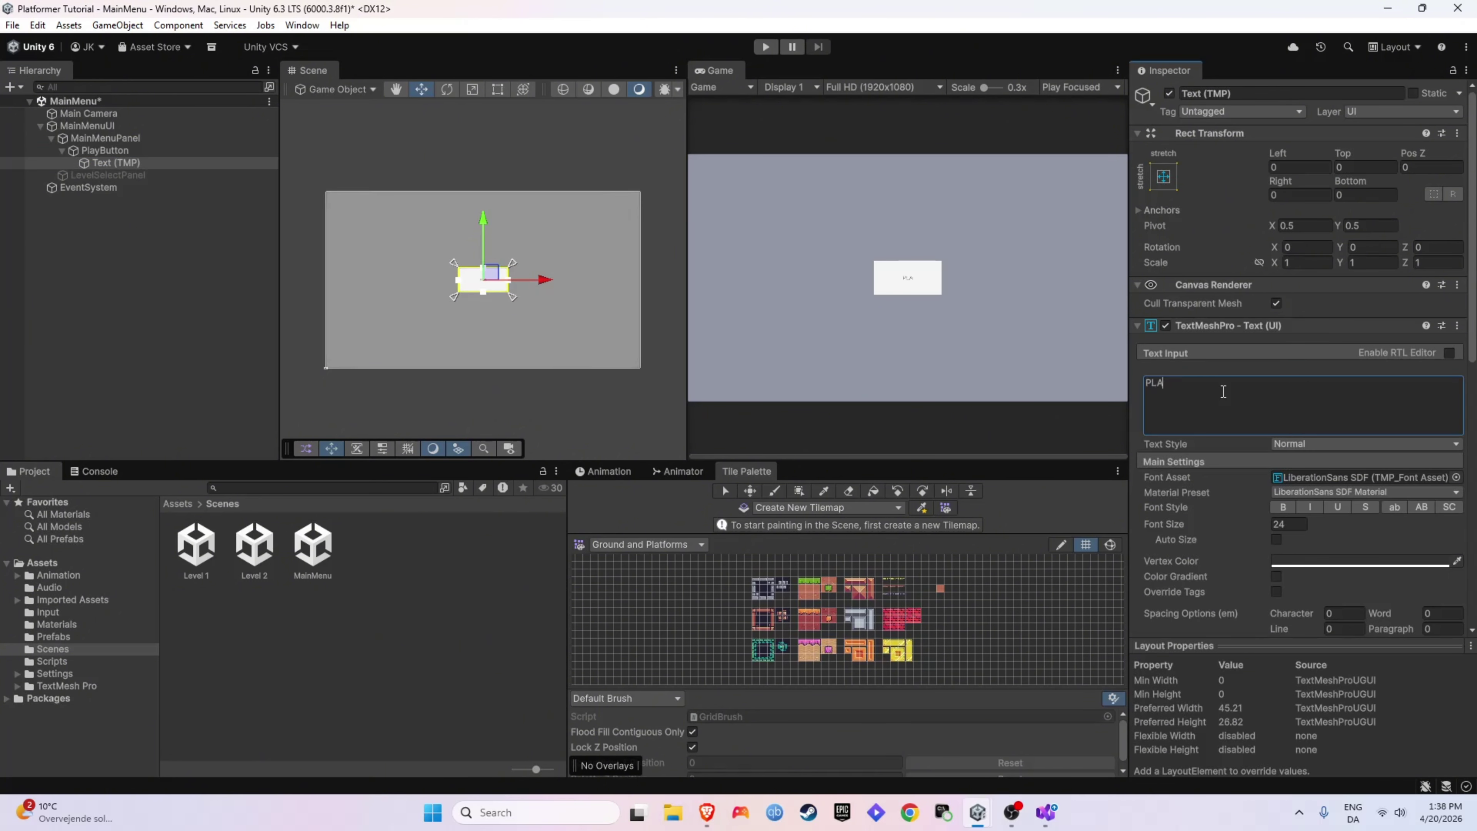
{"action": "type", "text": "Y"}
{"action": "left_click", "coordinate": [1282, 507]}
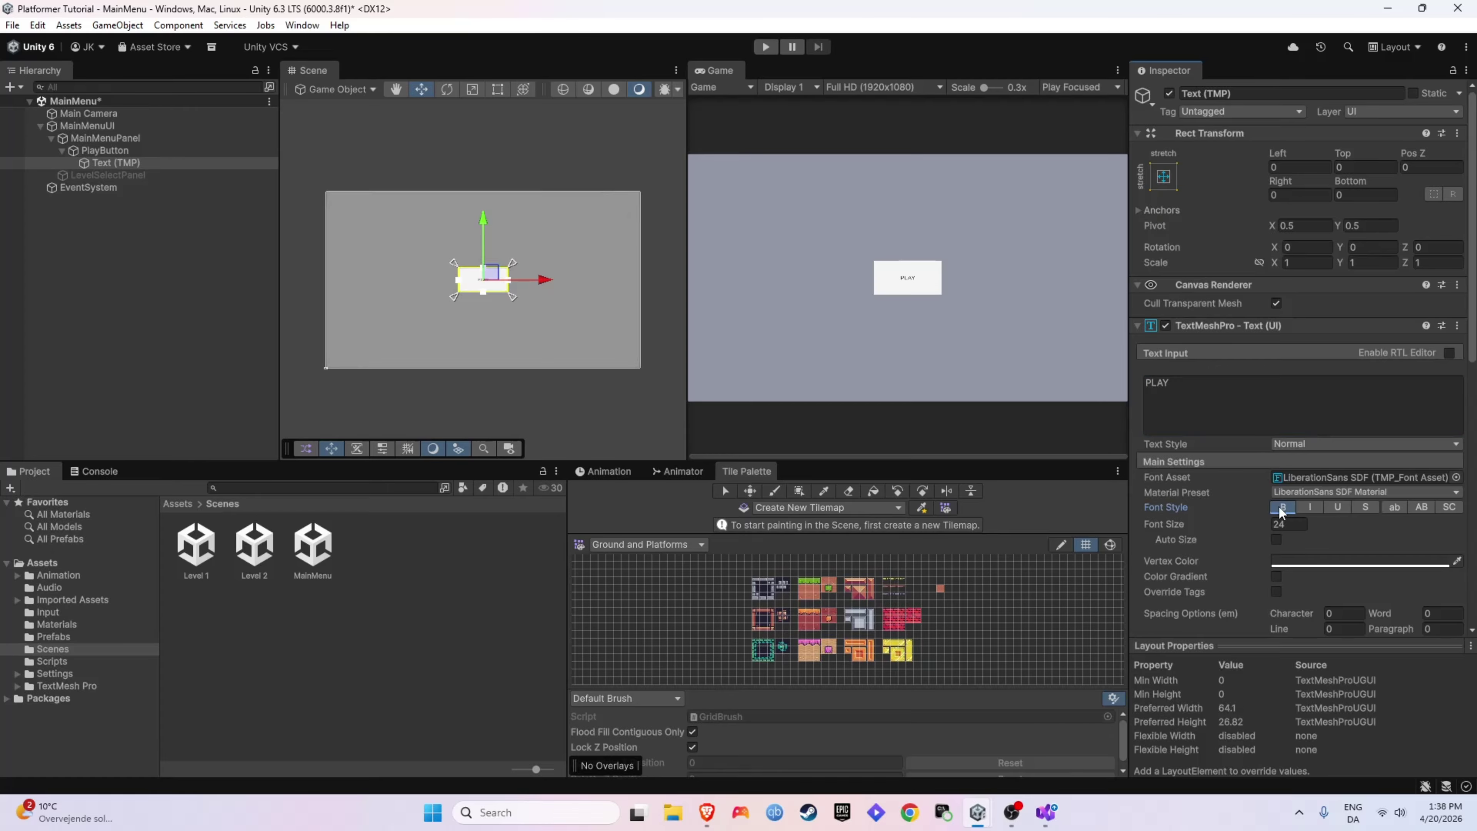
{"action": "type", "text": "72"}
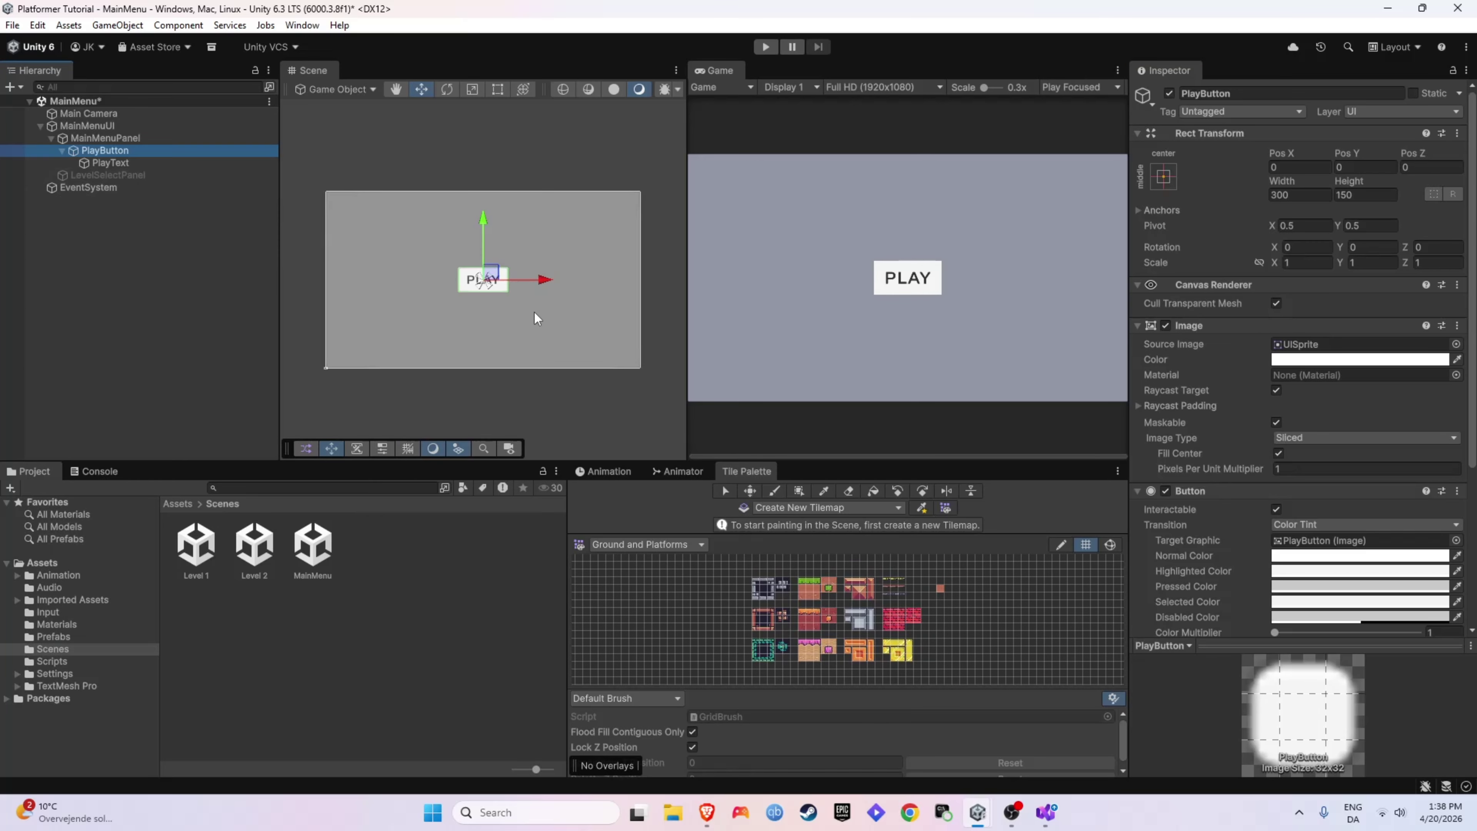
Duplicate PlayButton twice and stack the buttons vertically, with the original above centre, the first copy centred and the second copy below.
{"action": "key", "text": "ctrl+d"}
{"action": "key", "text": "ctrl+d"}
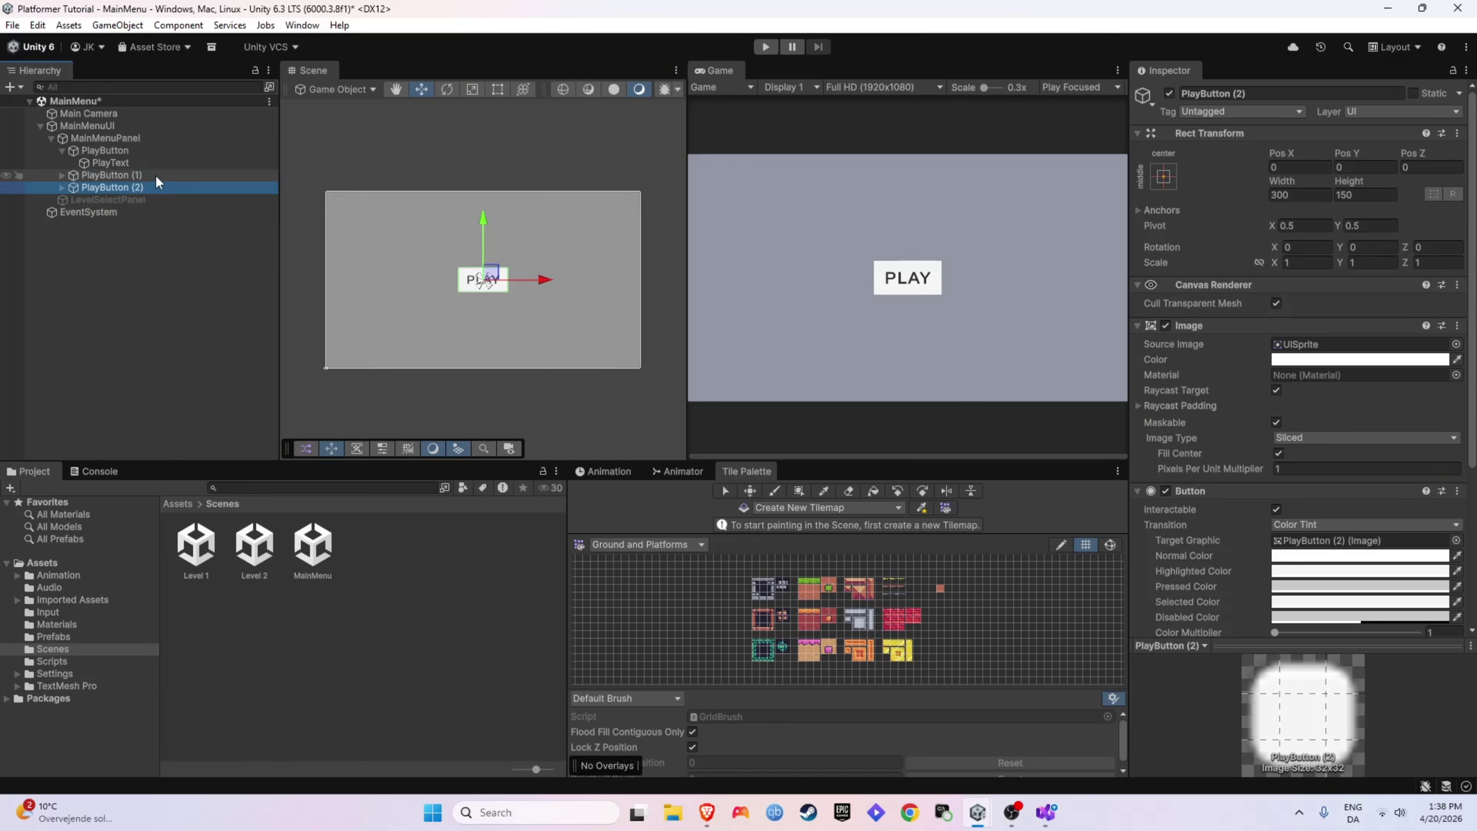
{"action": "key", "text": "Up"}
{"action": "key", "text": "Up"}
{"action": "key", "text": "Up"}
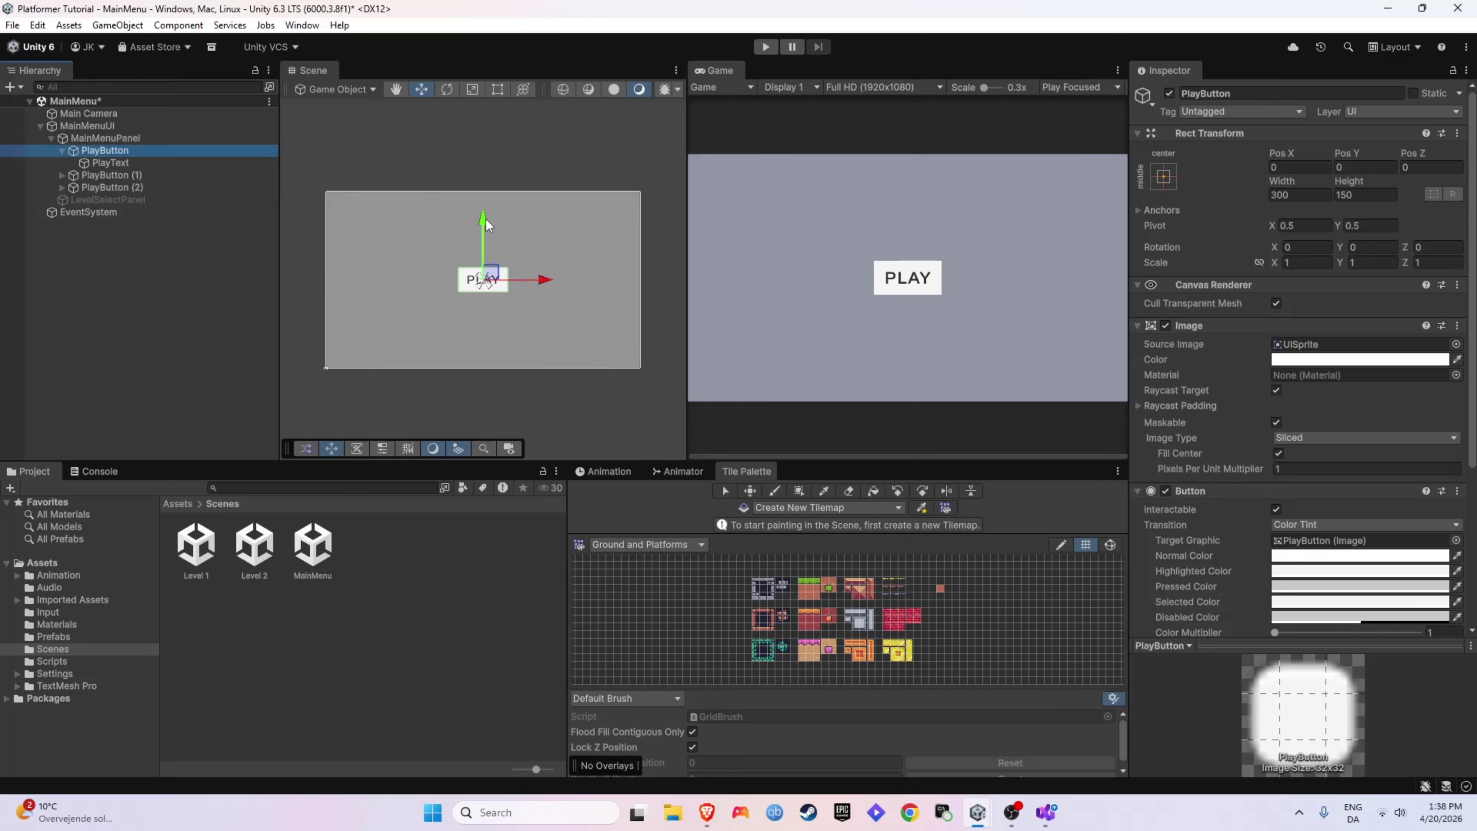
{"action": "left_click_drag", "start_coordinate": [478, 221], "coordinate": [485, 261]}
{"action": "left_click", "coordinate": [175, 188]}
{"action": "left_click", "coordinate": [483, 273]}
Rename the first PlayButton copy to LevelSelectButton and the second copy to QuitButton.
{"action": "key", "text": "F2"}
{"action": "key", "text": "BackSpace"}
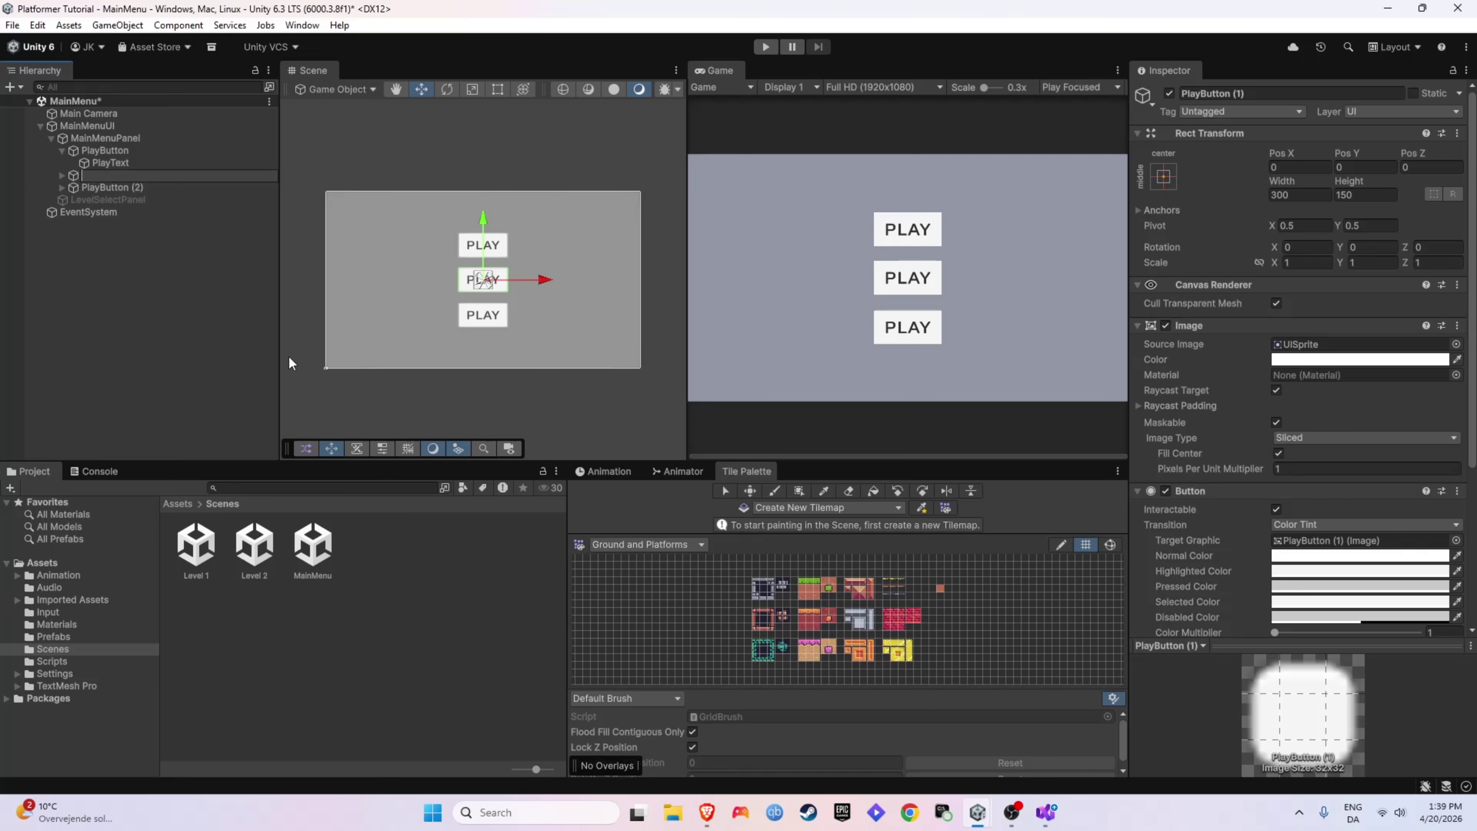
{"action": "type", "text": "LevelSelectButton"}
{"action": "key", "text": "Return"}
{"action": "key", "text": "Down"}
{"action": "key", "text": "F2"}
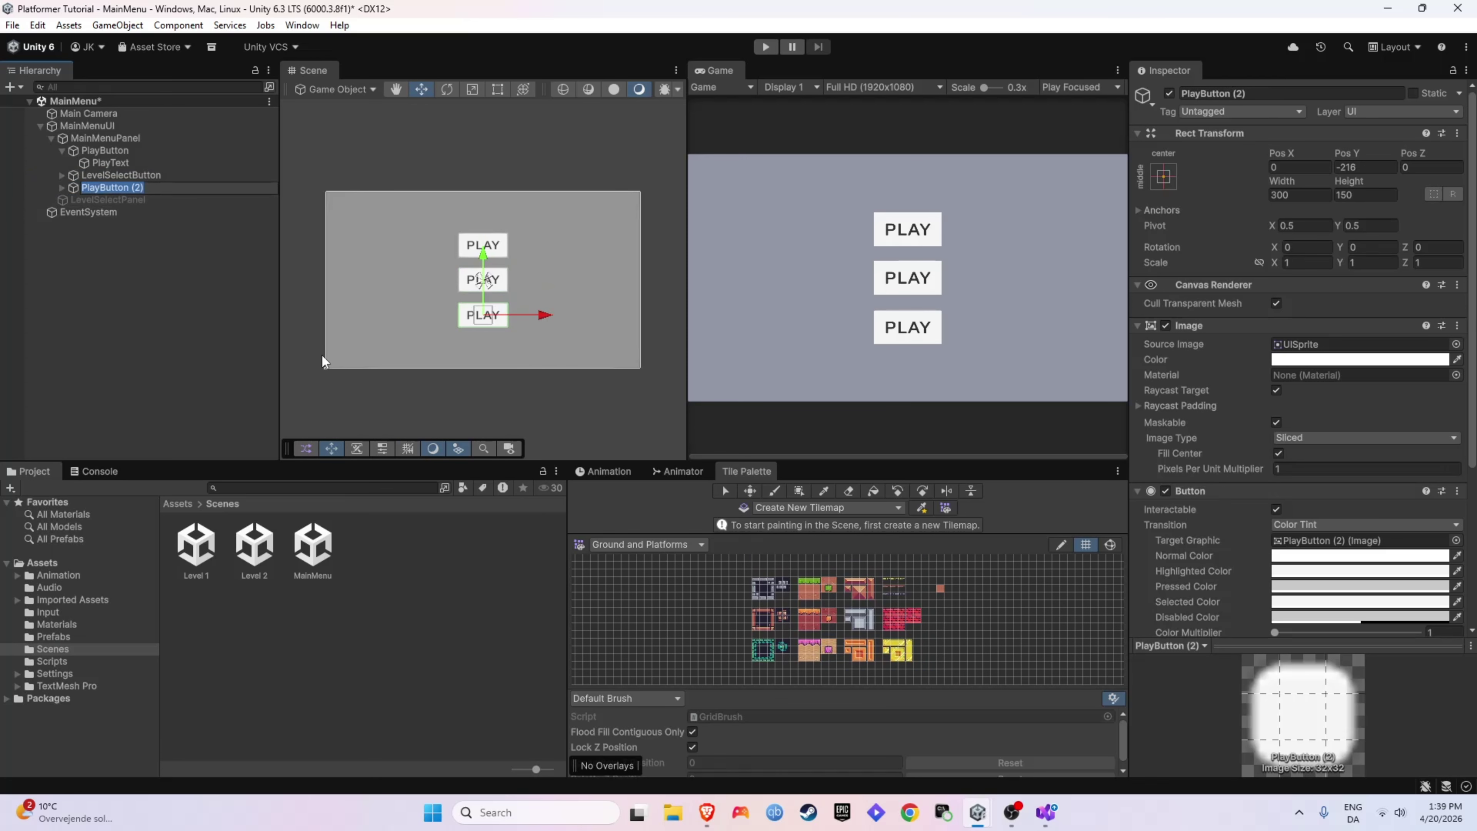
{"action": "type", "text": "QuitButton"}
{"action": "key", "text": "Return"}
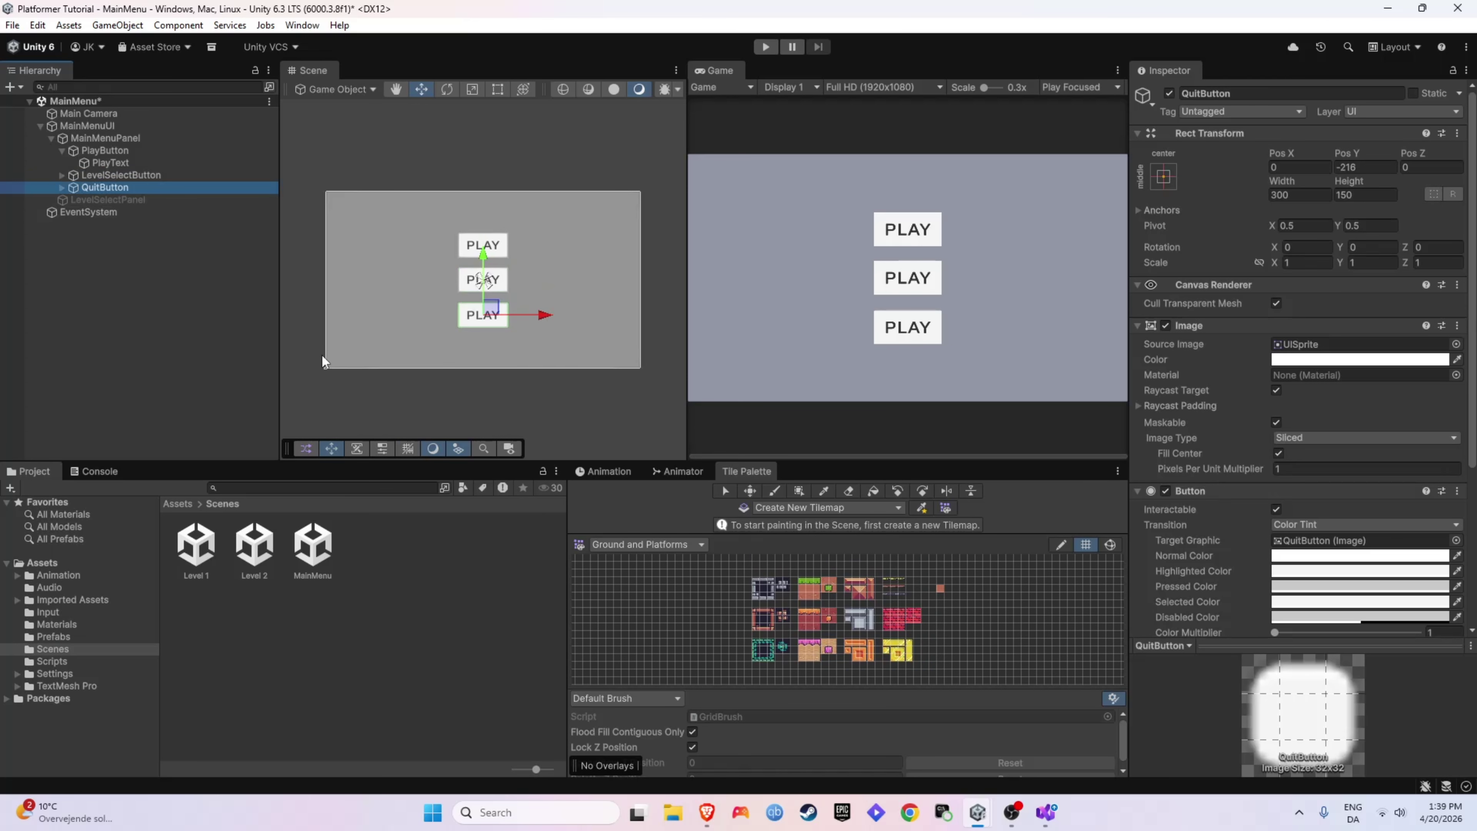
Rename the text object under LevelSelectButton to LevelText and the one under QuitButton to QuitText.
{"action": "left_click", "coordinate": [61, 174]}
{"action": "left_click", "coordinate": [61, 200]}
{"action": "left_click", "coordinate": [111, 187]}
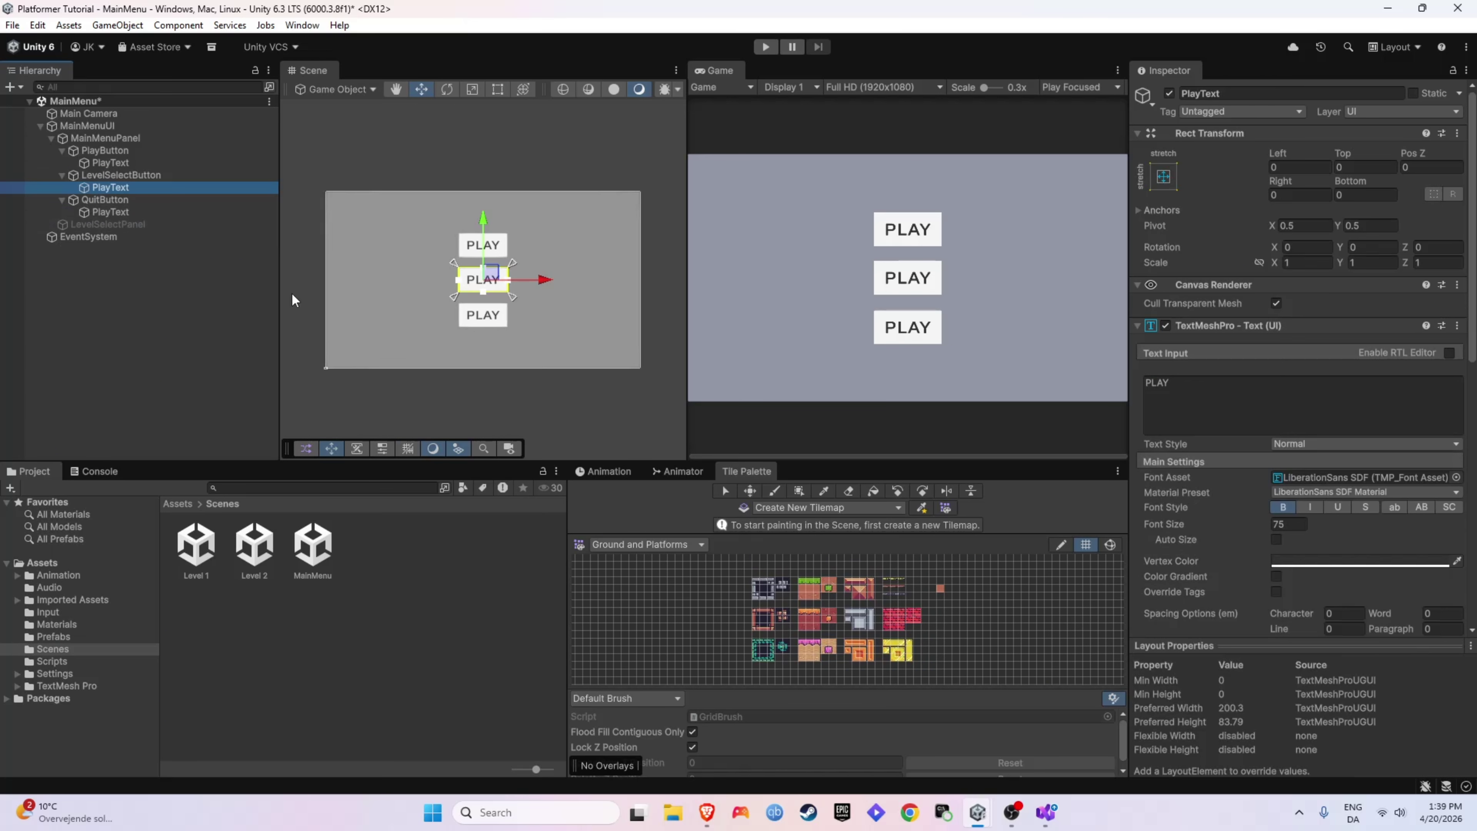
{"action": "key", "text": "F2"}
{"action": "type", "text": "LevelText"}
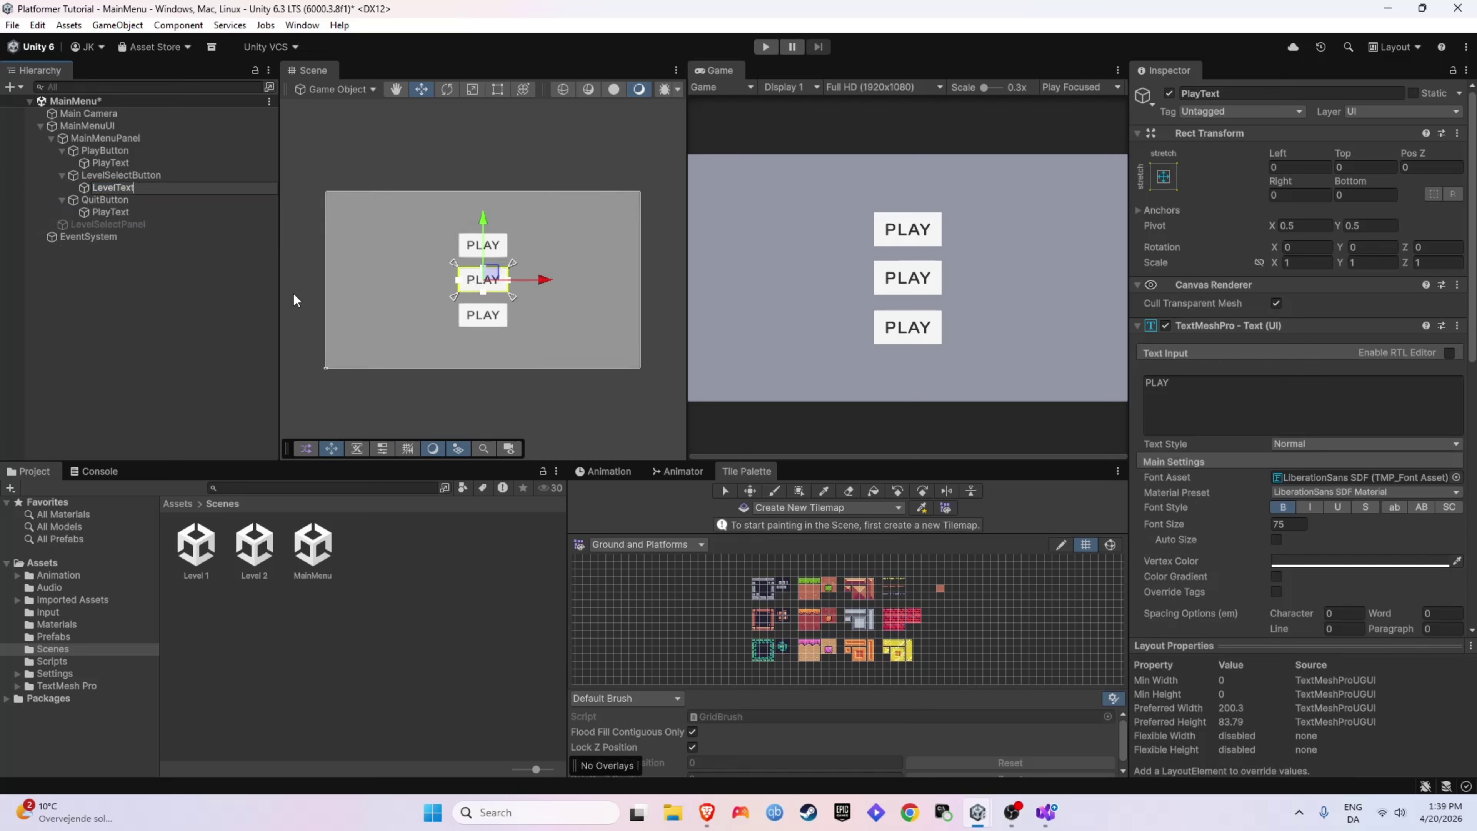
{"action": "key", "text": "Return"}
{"action": "left_click", "coordinate": [155, 213]}
{"action": "key", "text": "F2"}
{"action": "type", "text": "QuitText"}
{"action": "key", "text": "Return"}
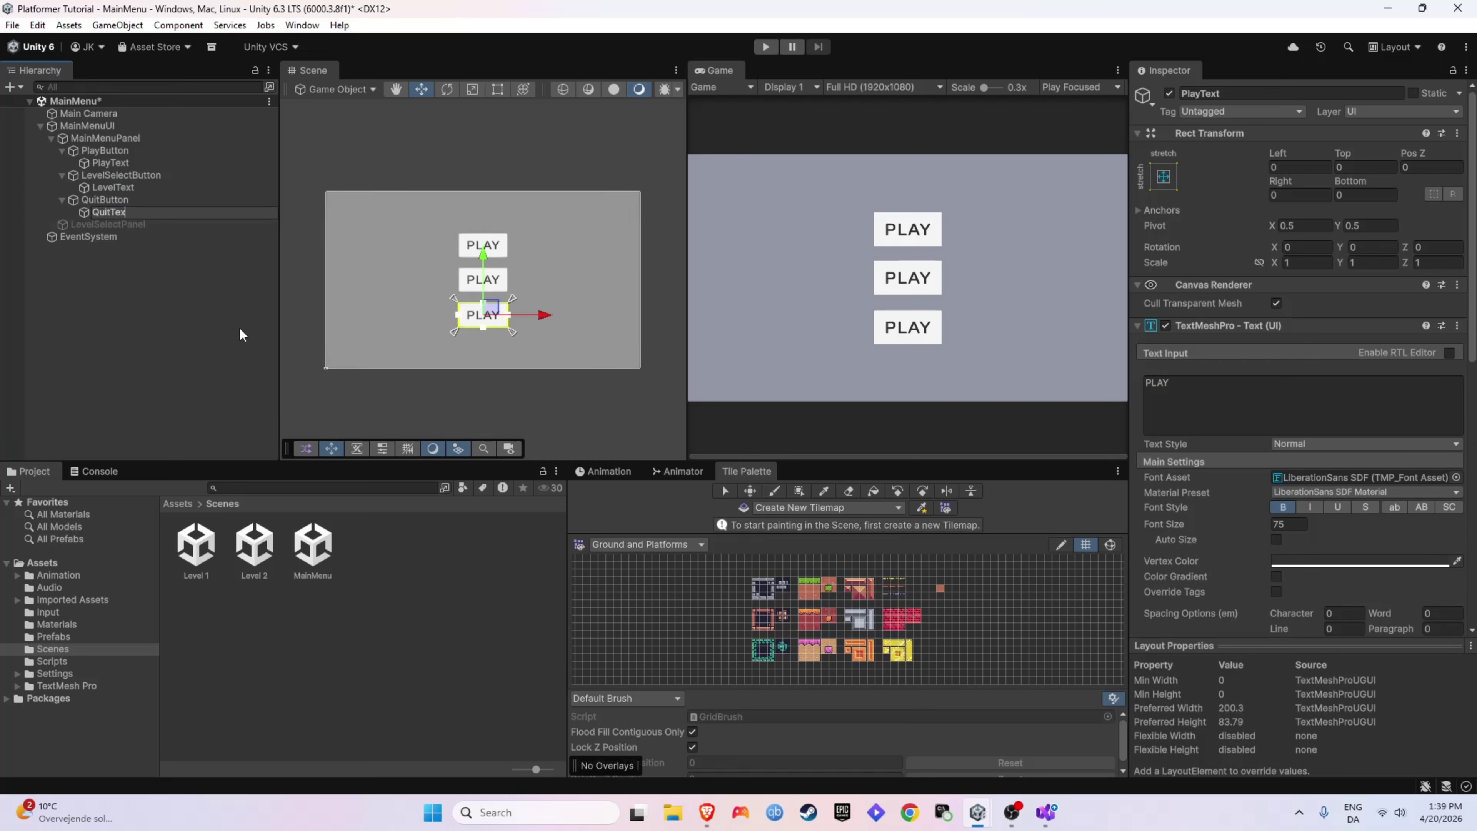
Change the LevelText label to LEVELS and set its font size to 70.
{"action": "left_click", "coordinate": [113, 187]}
{"action": "double_click", "coordinate": [1157, 383]}
{"action": "type", "text": "LEVELS"}
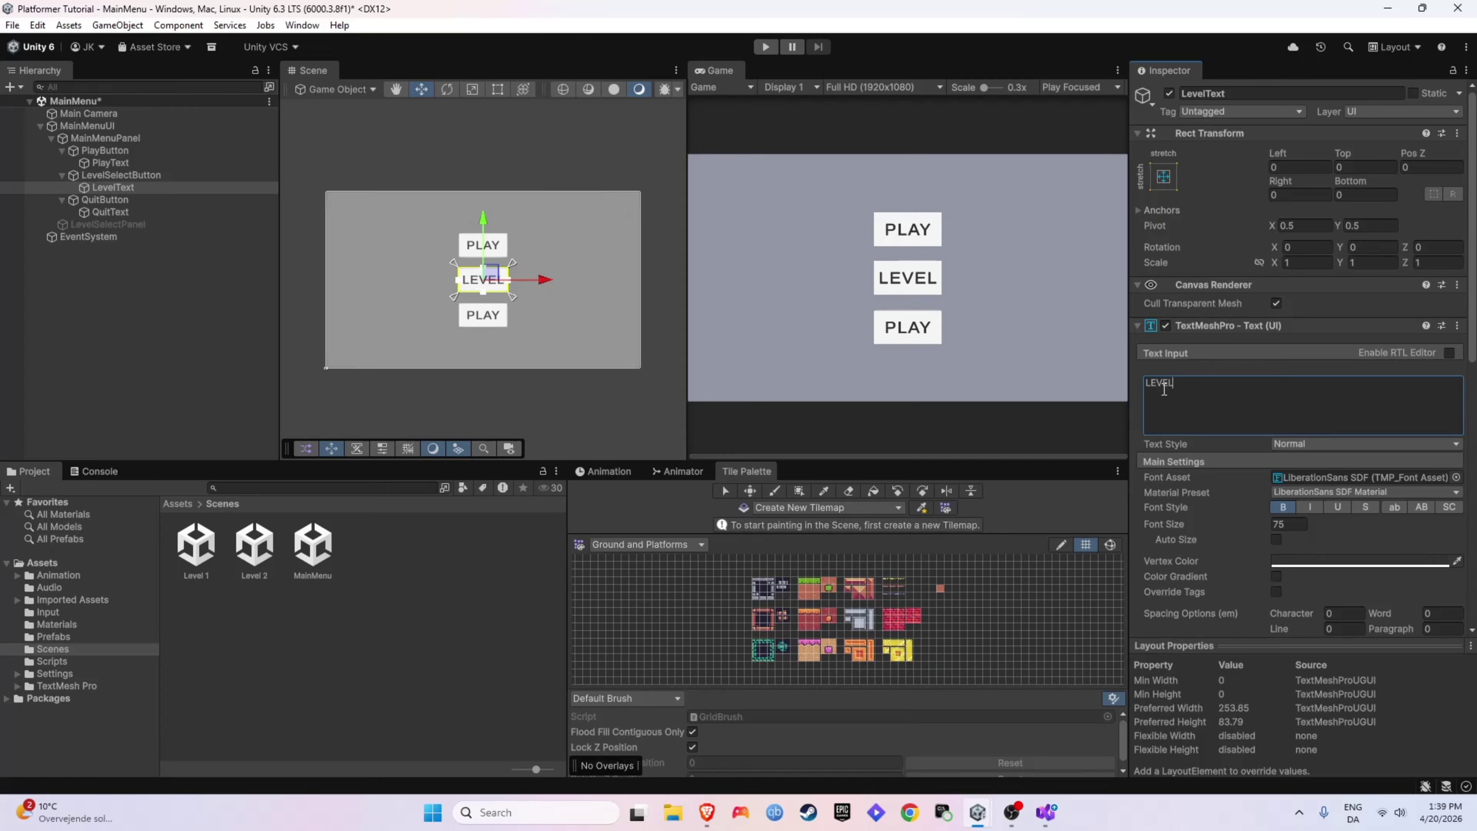
{"action": "left_click", "coordinate": [1293, 523]}
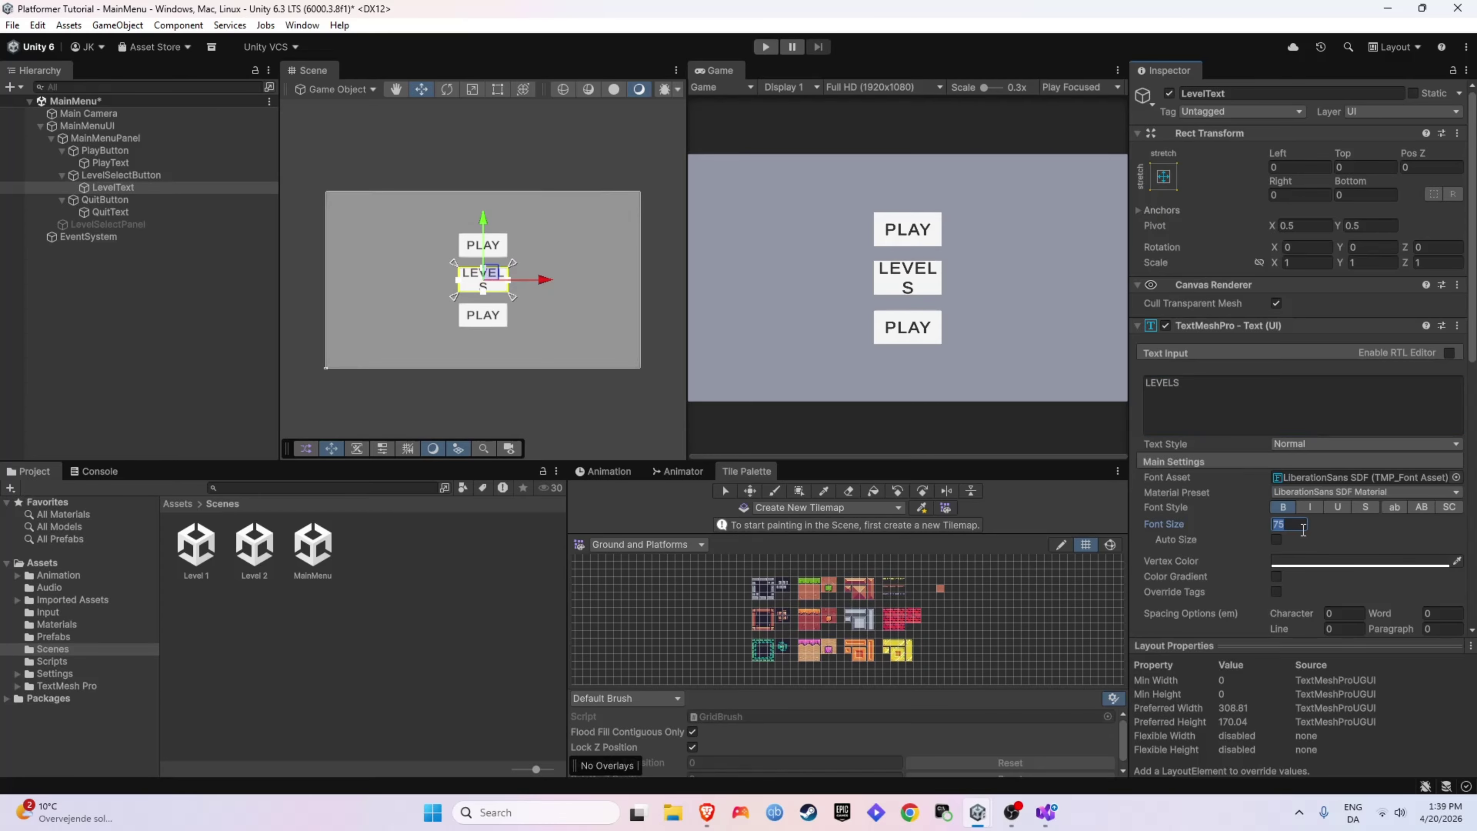
{"action": "type", "text": "70"}
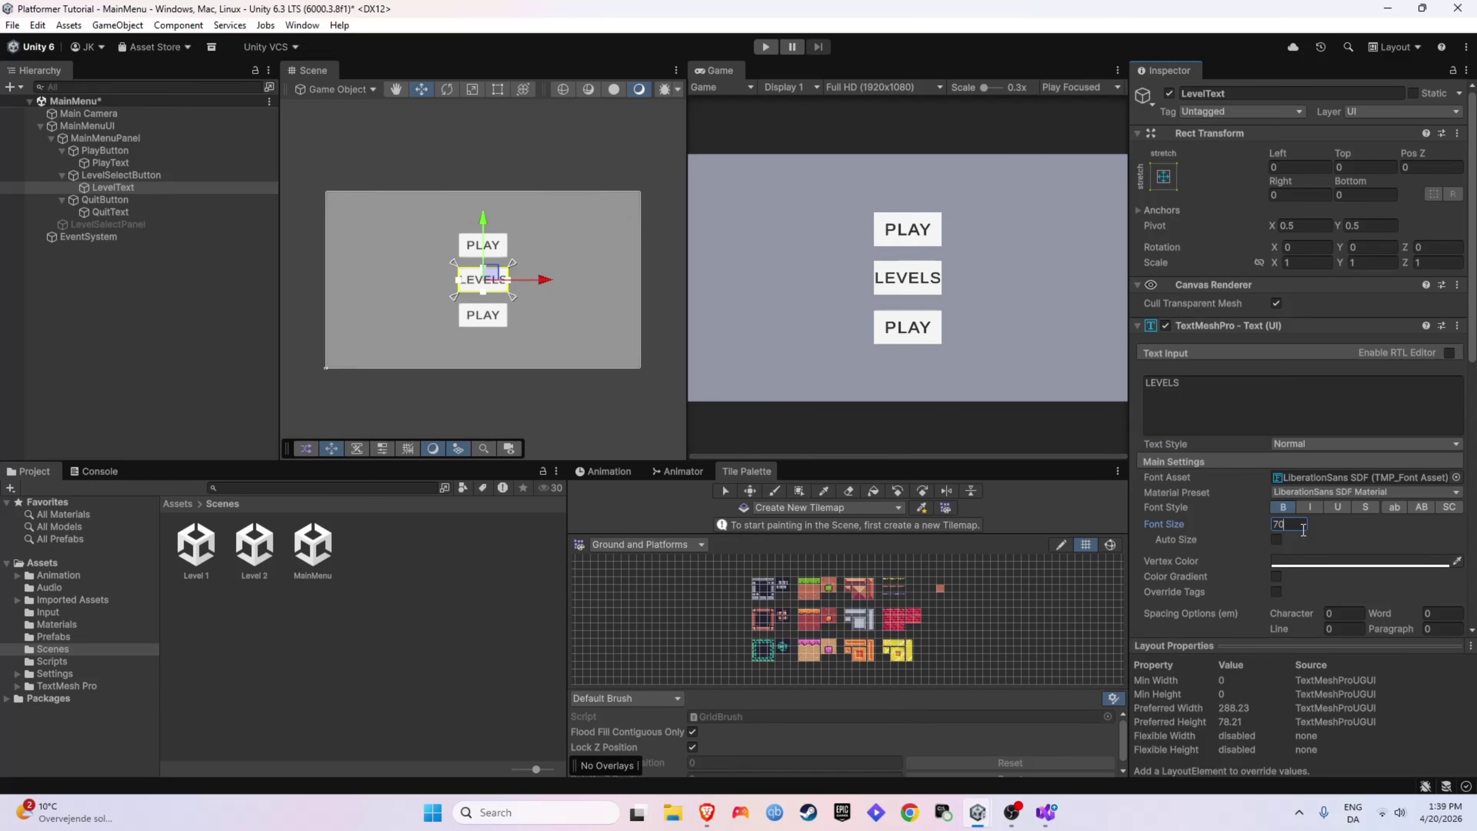
Change the QuitText label to QUIT.
{"action": "left_click", "coordinate": [110, 212]}
{"action": "left_click", "coordinate": [1186, 384]}
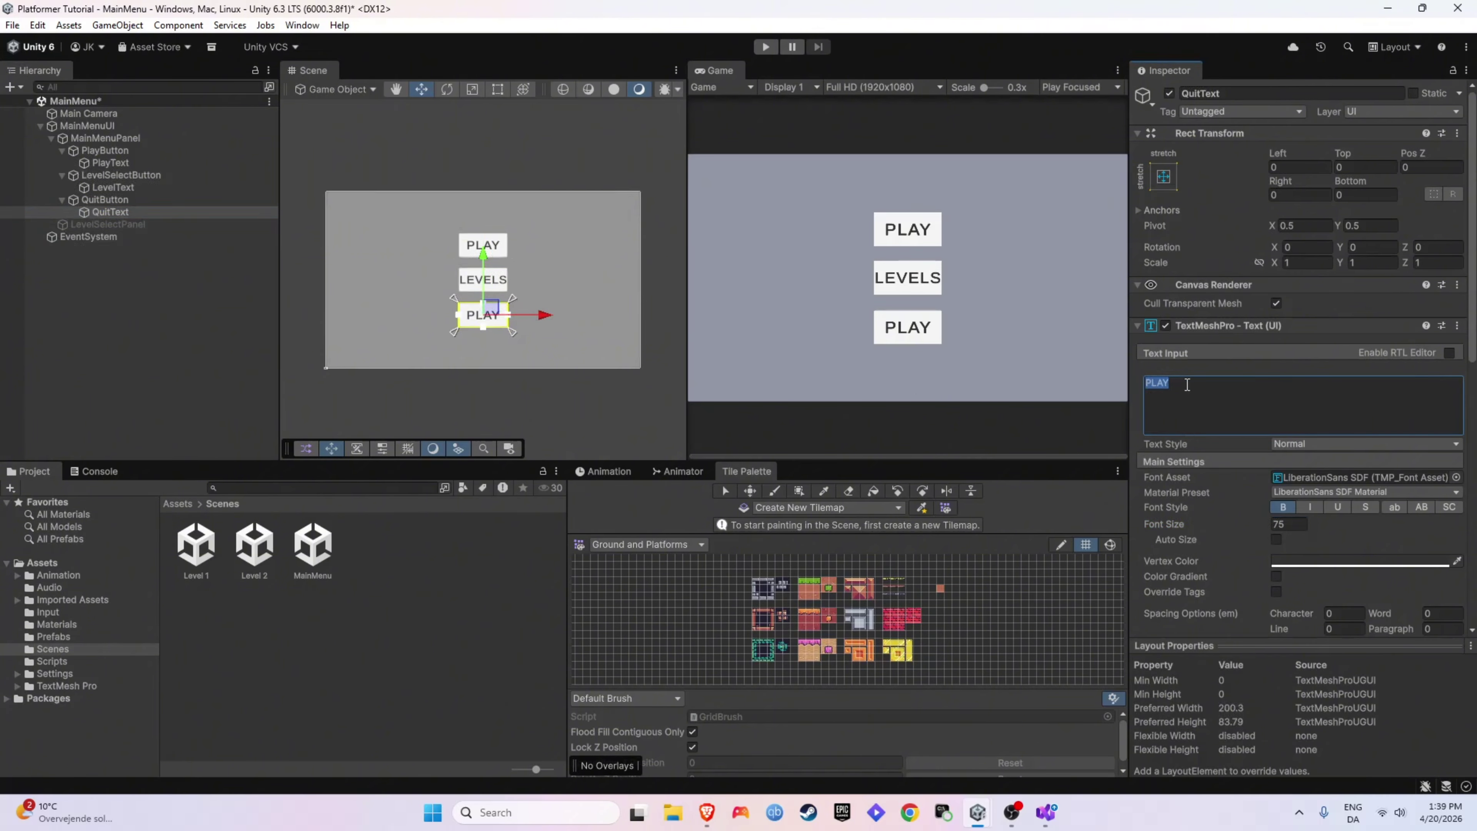
{"action": "type", "text": "QUIT"}
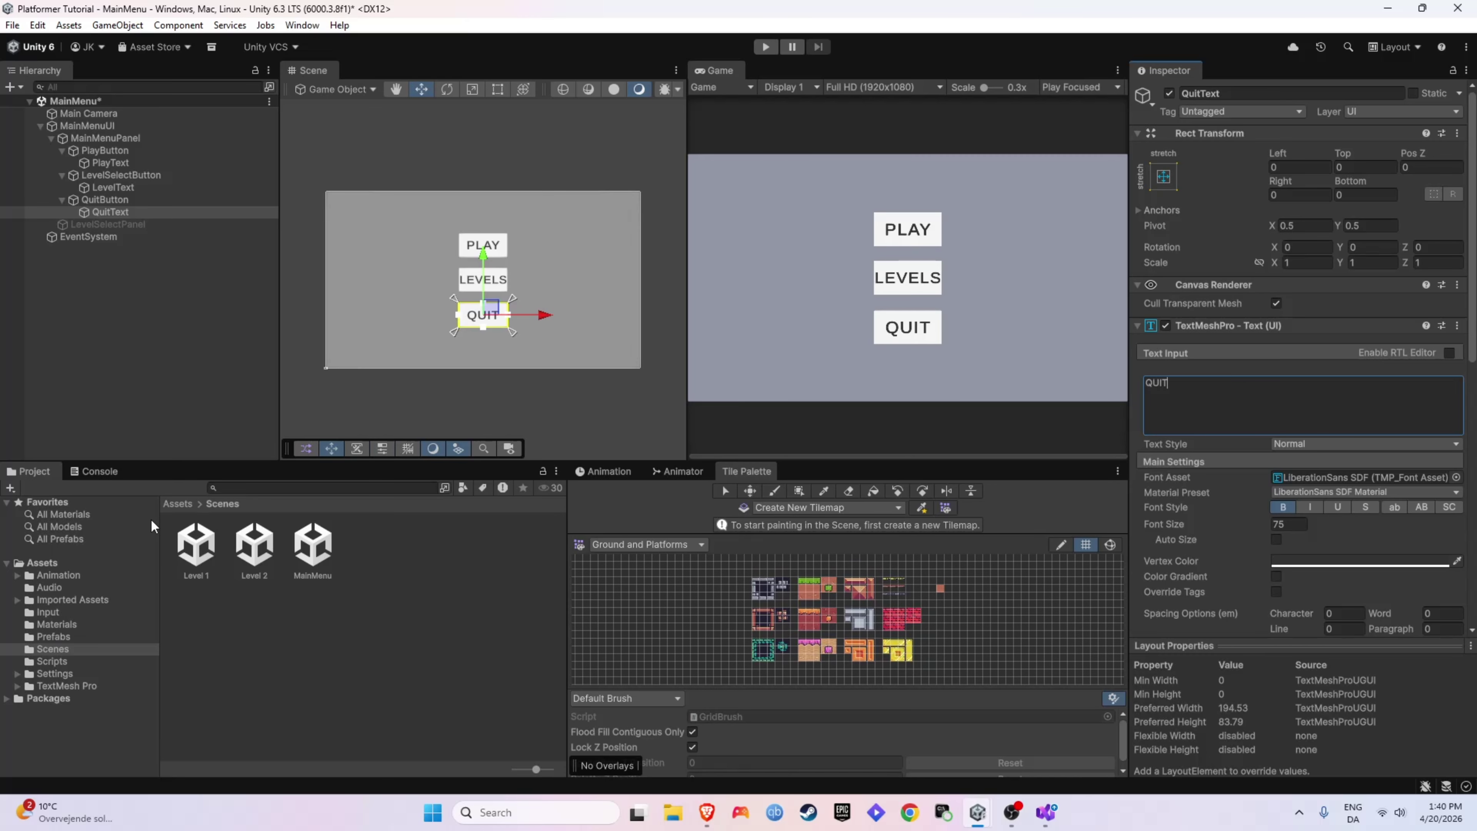
Create a MonoBehaviour script named MainMenu in the Scripts folder and open it in Visual Studio.
{"action": "left_click", "coordinate": [172, 504]}
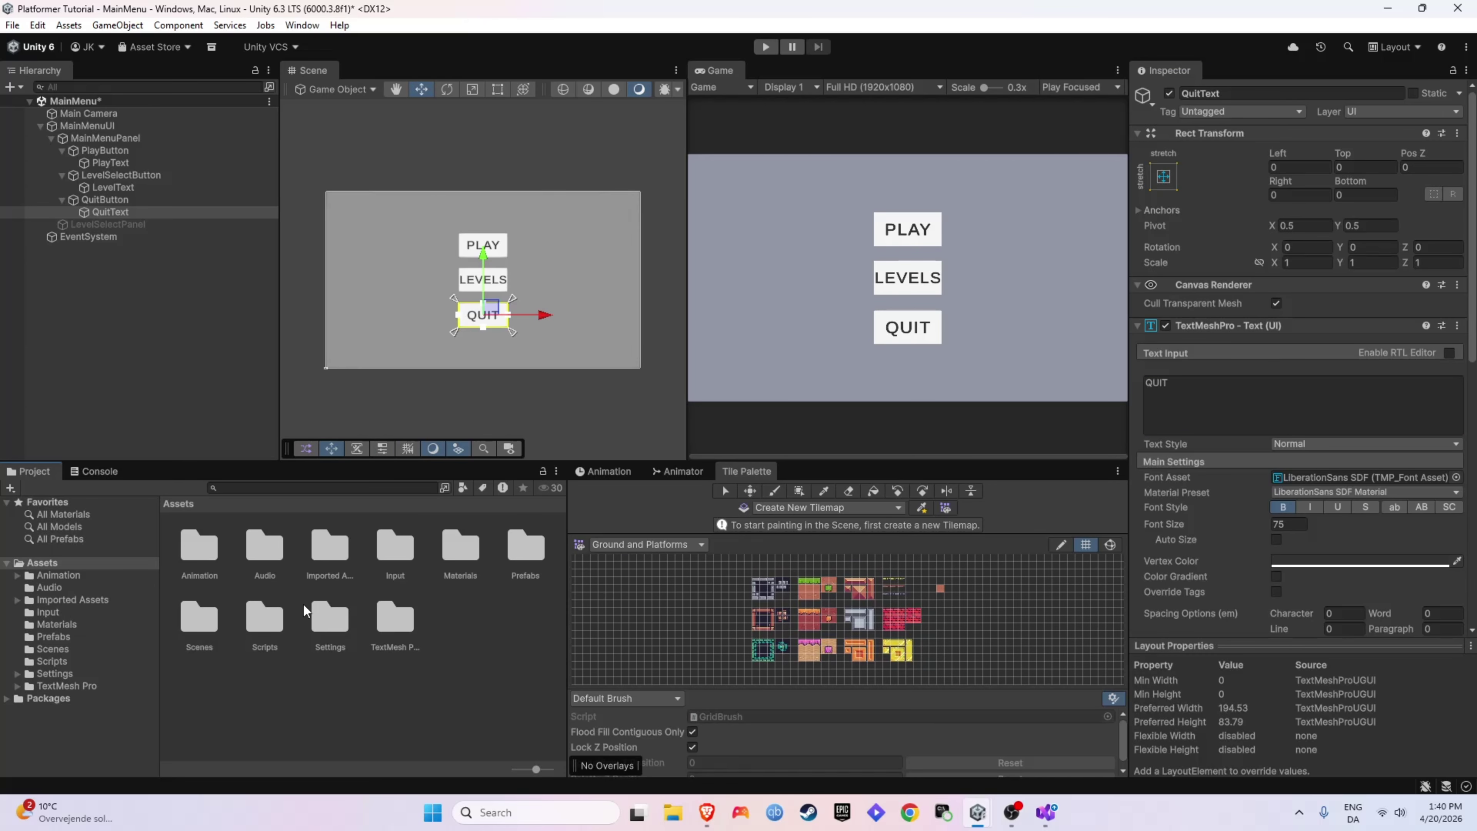
{"action": "double_click", "coordinate": [265, 617]}
{"action": "right_click", "coordinate": [376, 658]}
{"action": "mouse_move", "coordinate": [556, 183]}
{"action": "left_click", "coordinate": [729, 221]}
{"action": "type", "text": "M"}
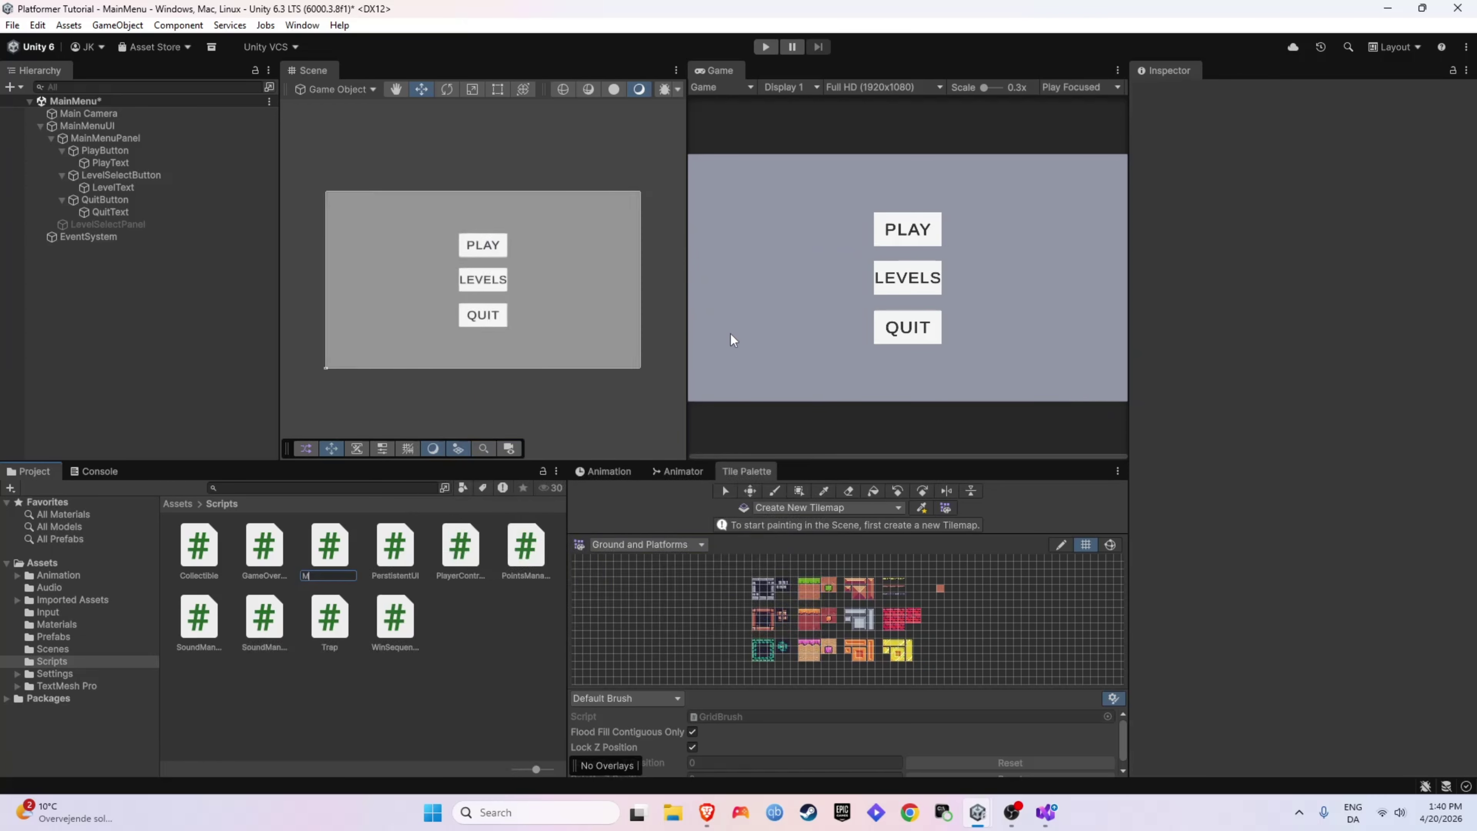
{"action": "type", "text": "ainMenu"}
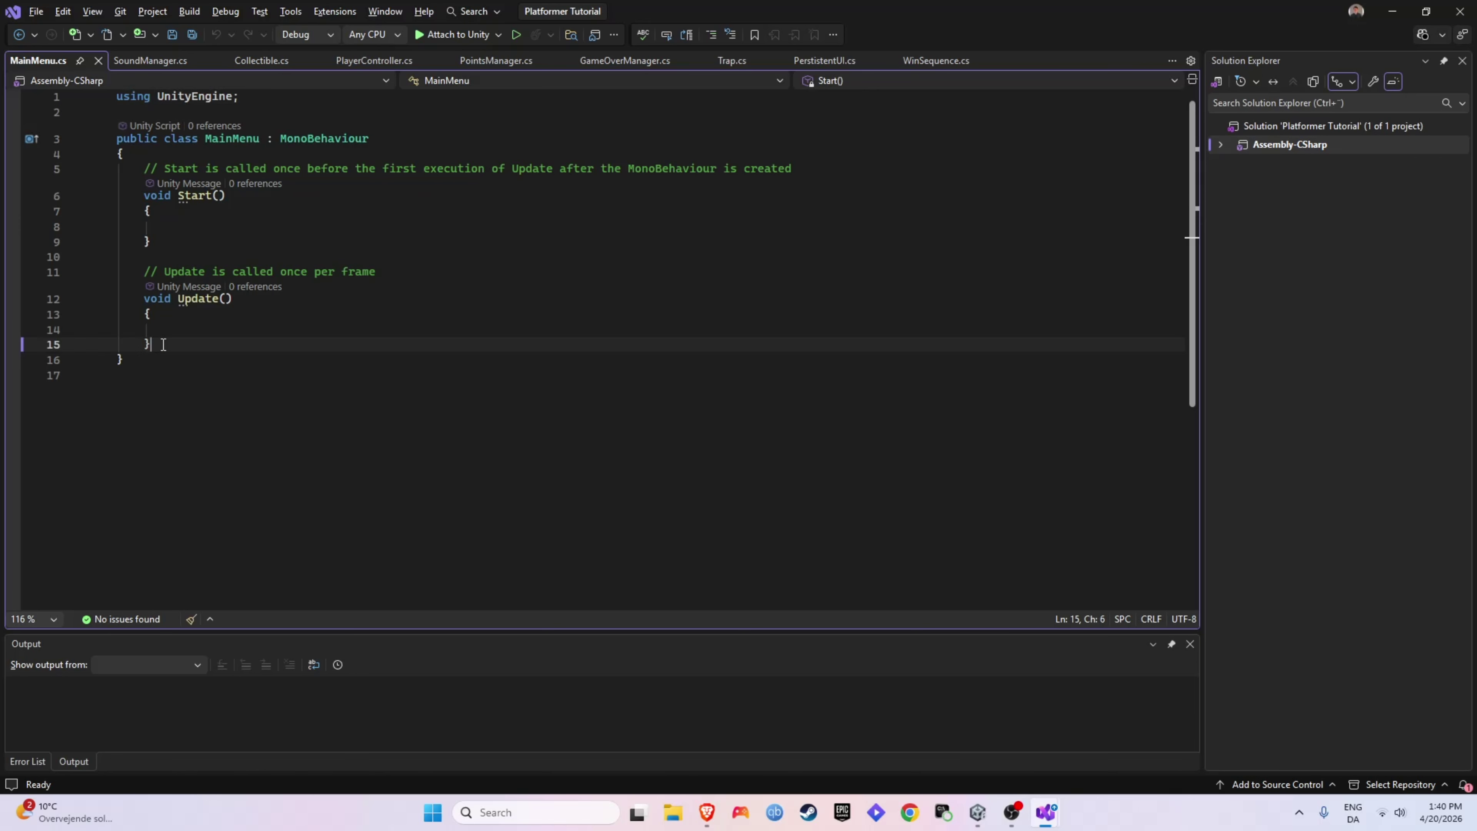
Remove the default Start and Update methods from the MainMenu script and add "using UnityEngine.SceneManagement;".
{"action": "left_click_drag", "start_coordinate": [151, 344], "coordinate": [33, 199]}
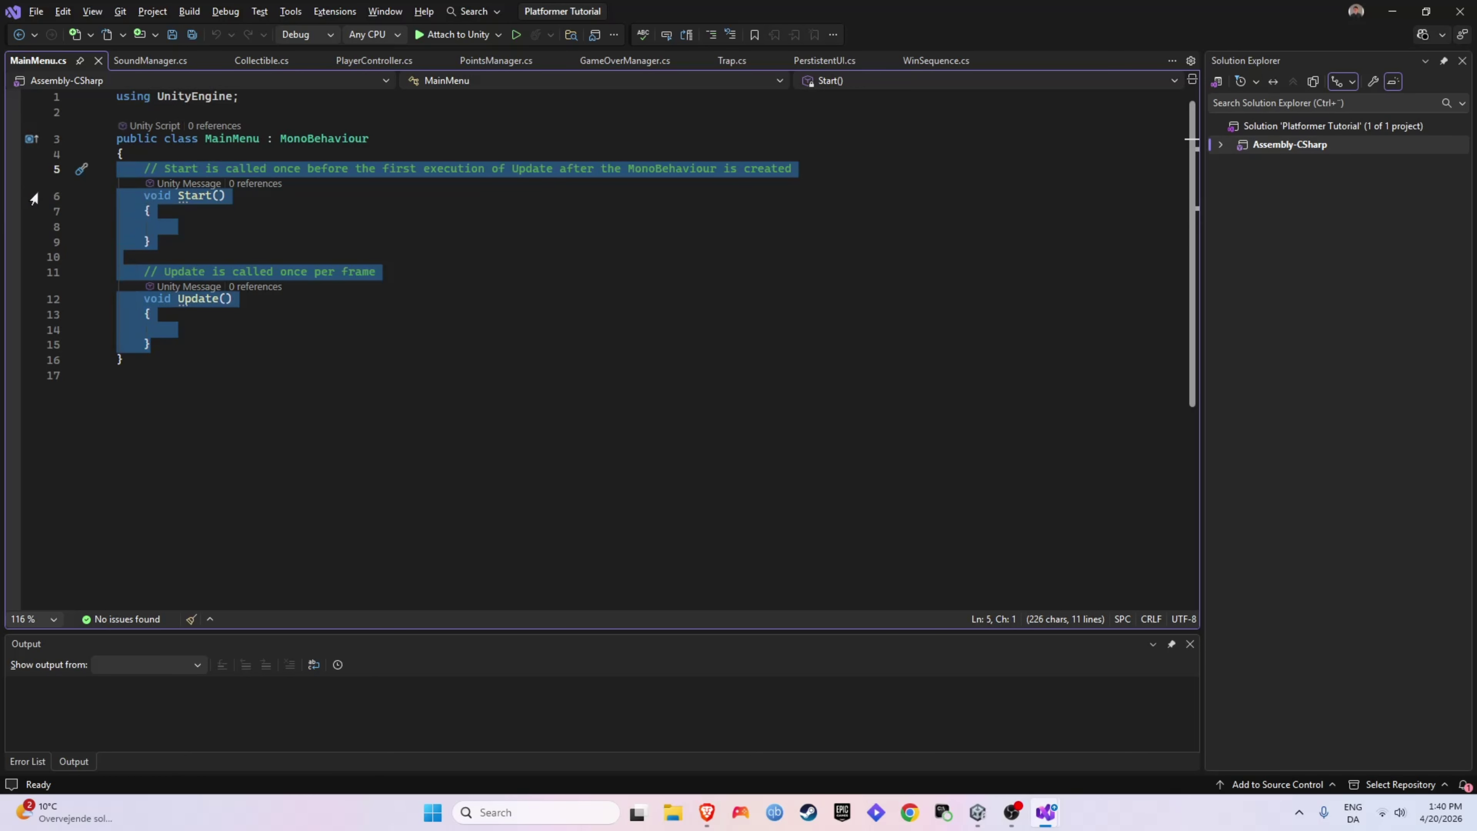
{"action": "key", "text": "Delete"}
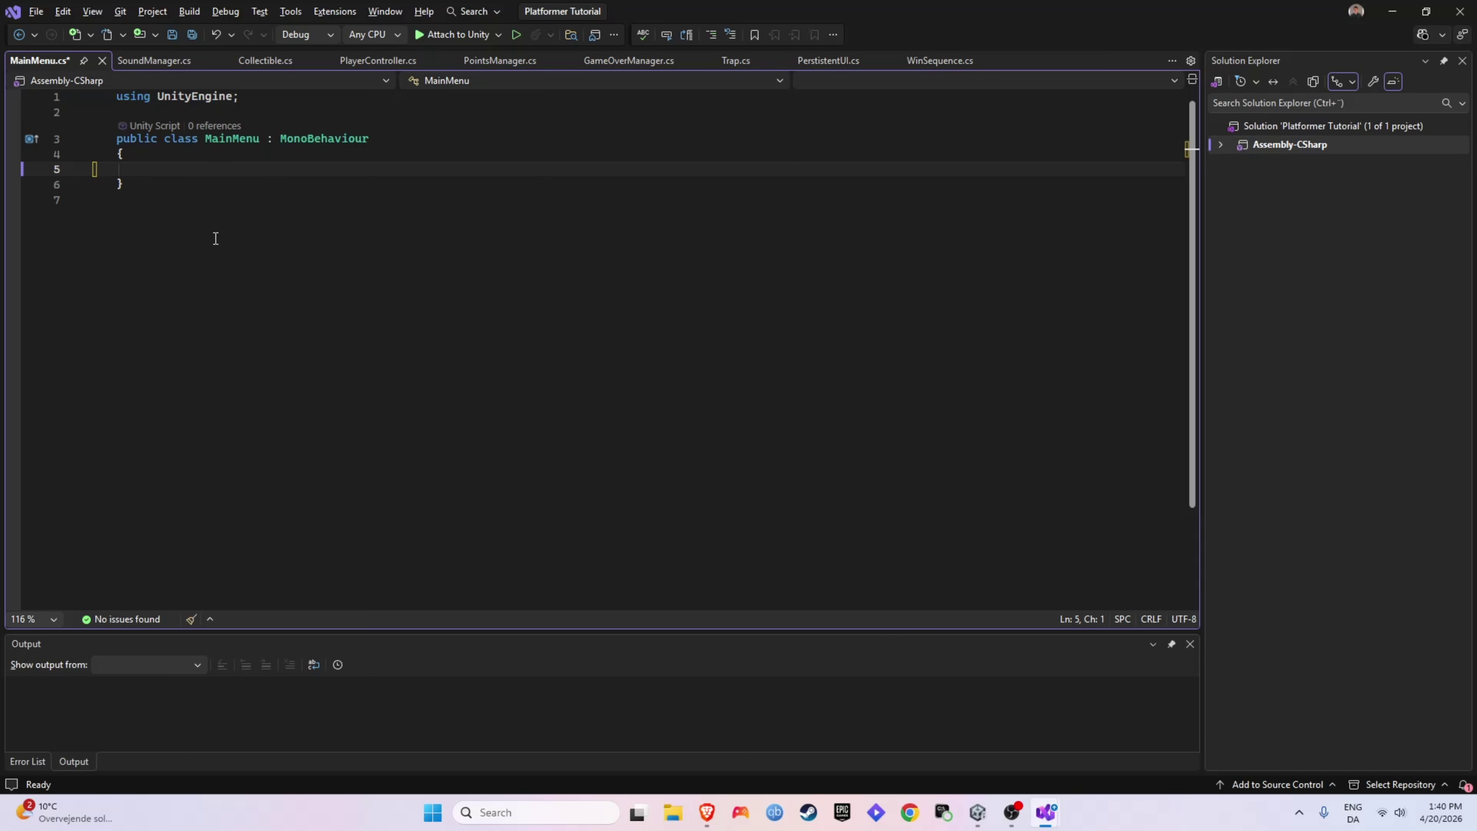
{"action": "left_click", "coordinate": [244, 97]}
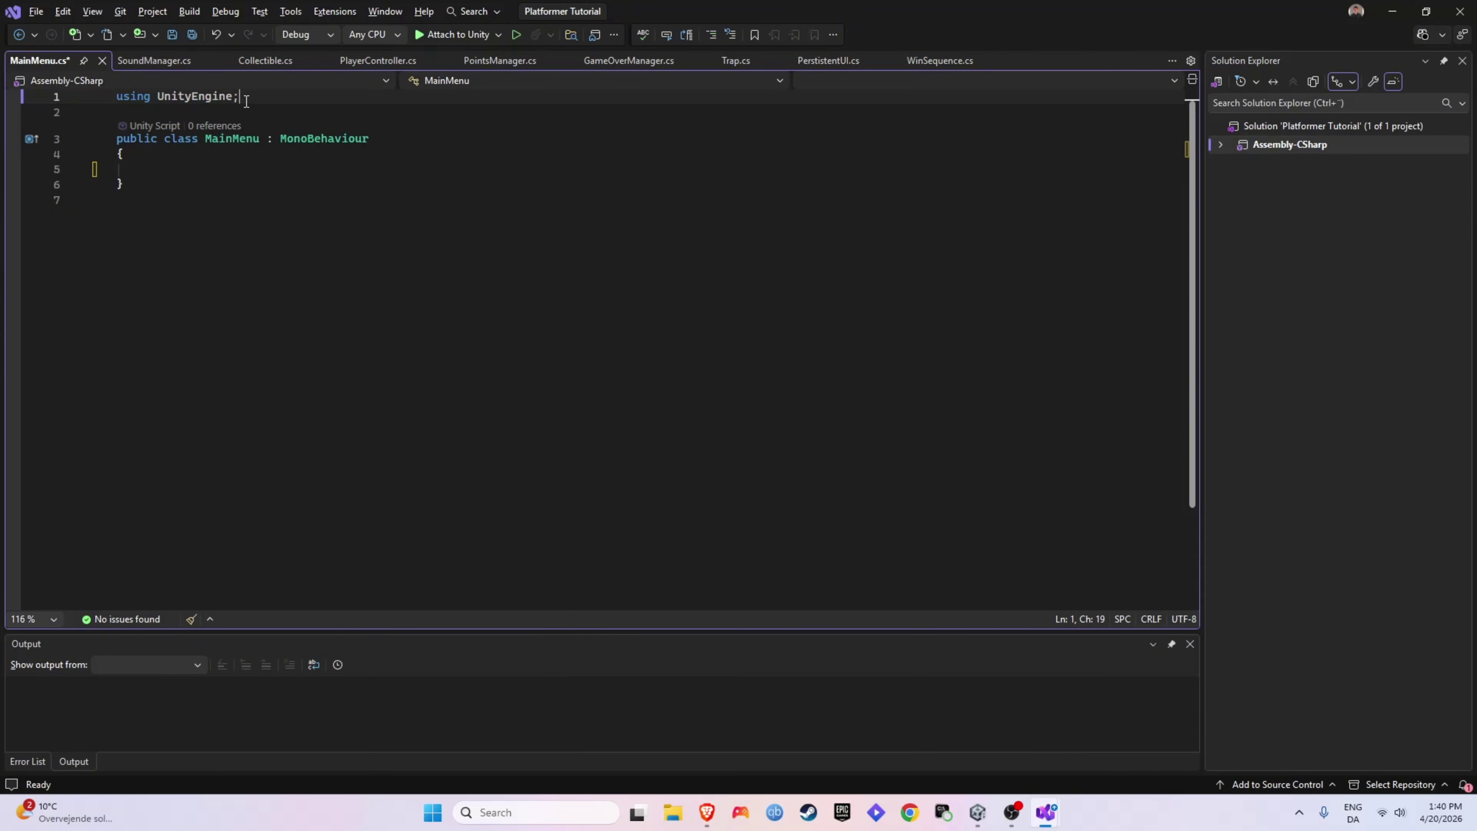
{"action": "key", "text": "Return"}
{"action": "type", "text": "usi"}
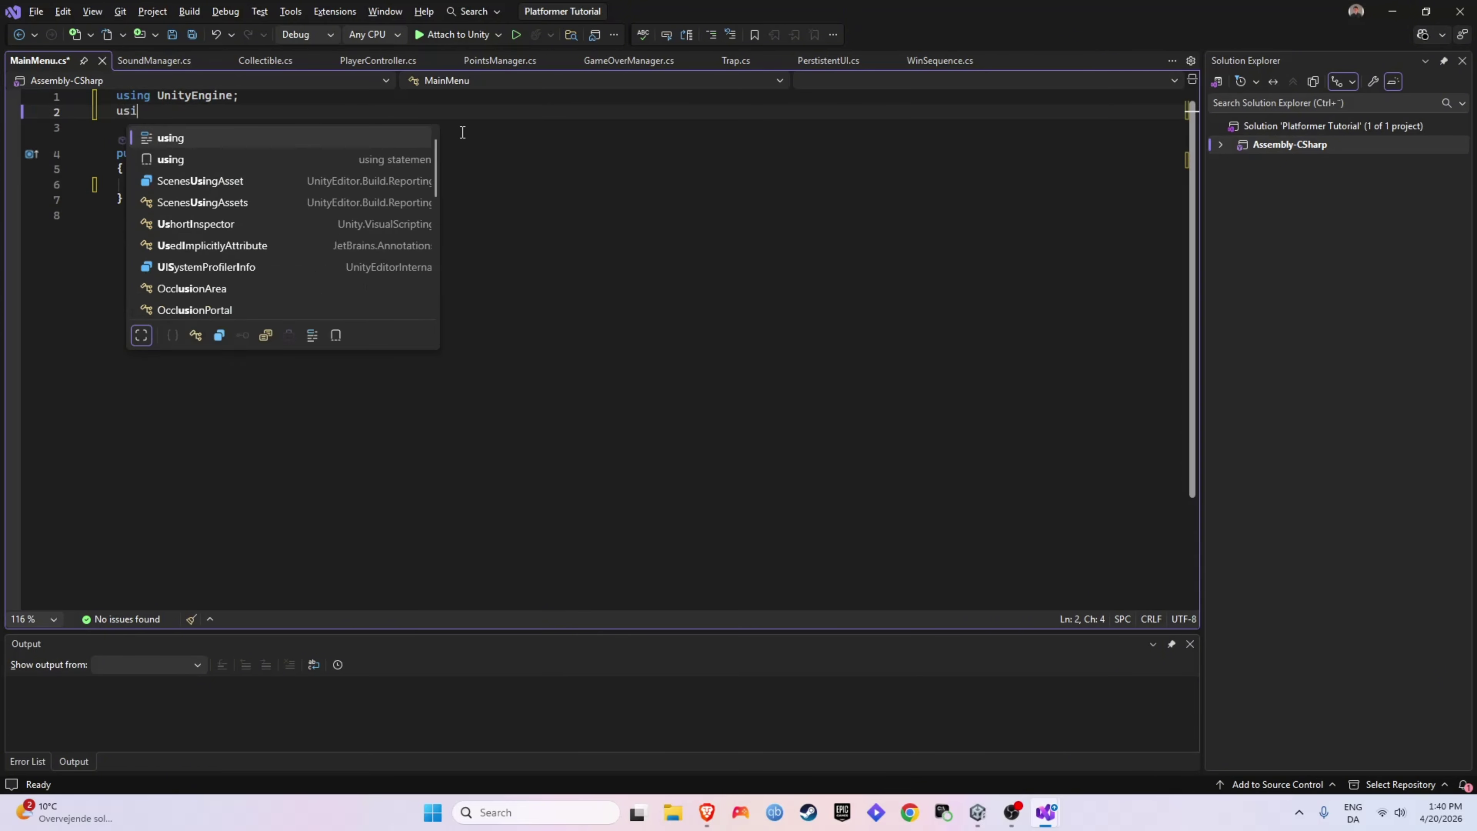
{"action": "type", "text": "ng UnityEngine.SceneManagement;"}
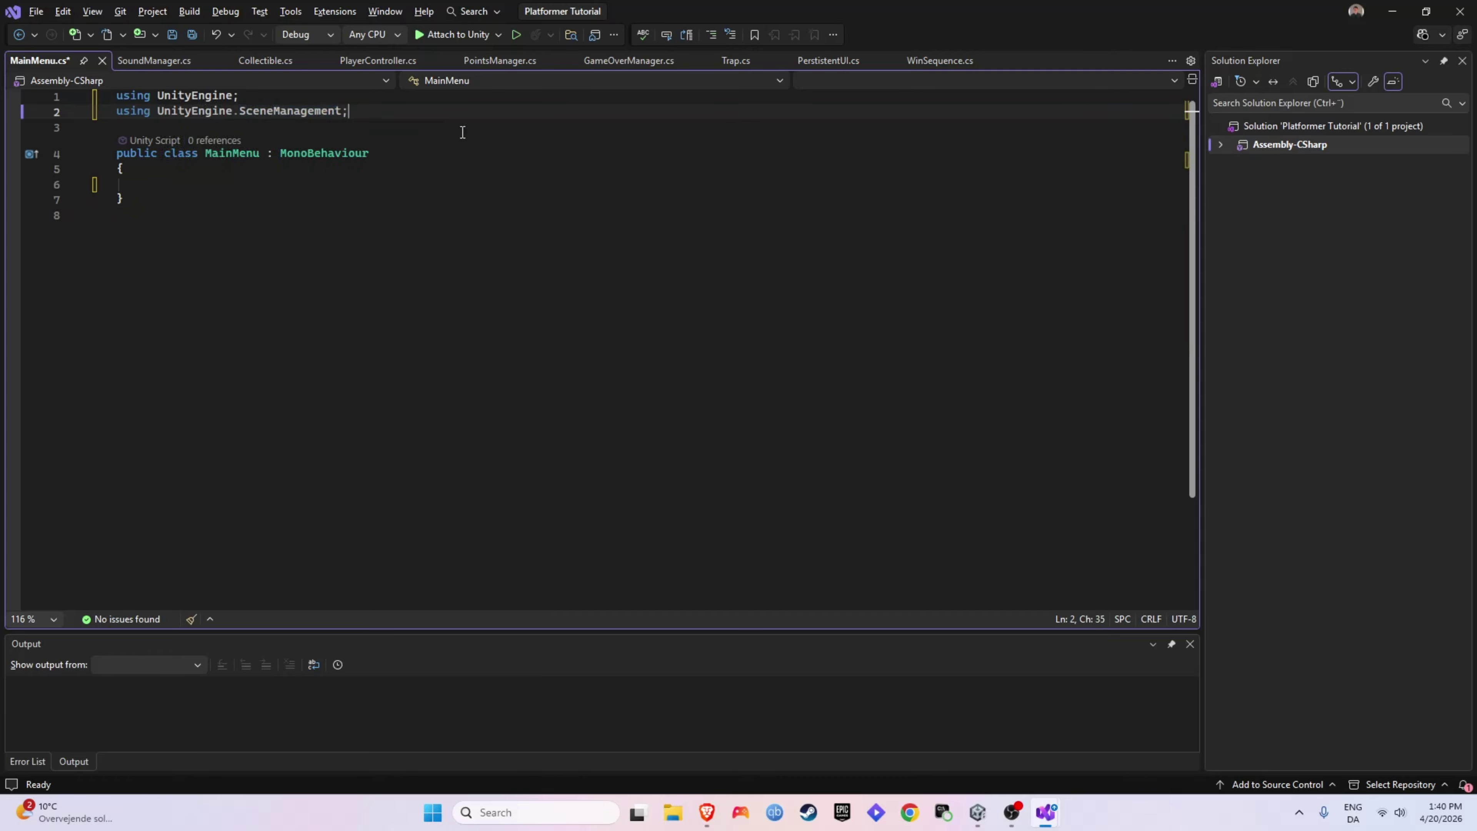
Write a public void PlayGame() method in the MainMenu class that calls SceneManager.LoadScene(1), and save the script.
{"action": "left_click", "coordinate": [427, 184]}
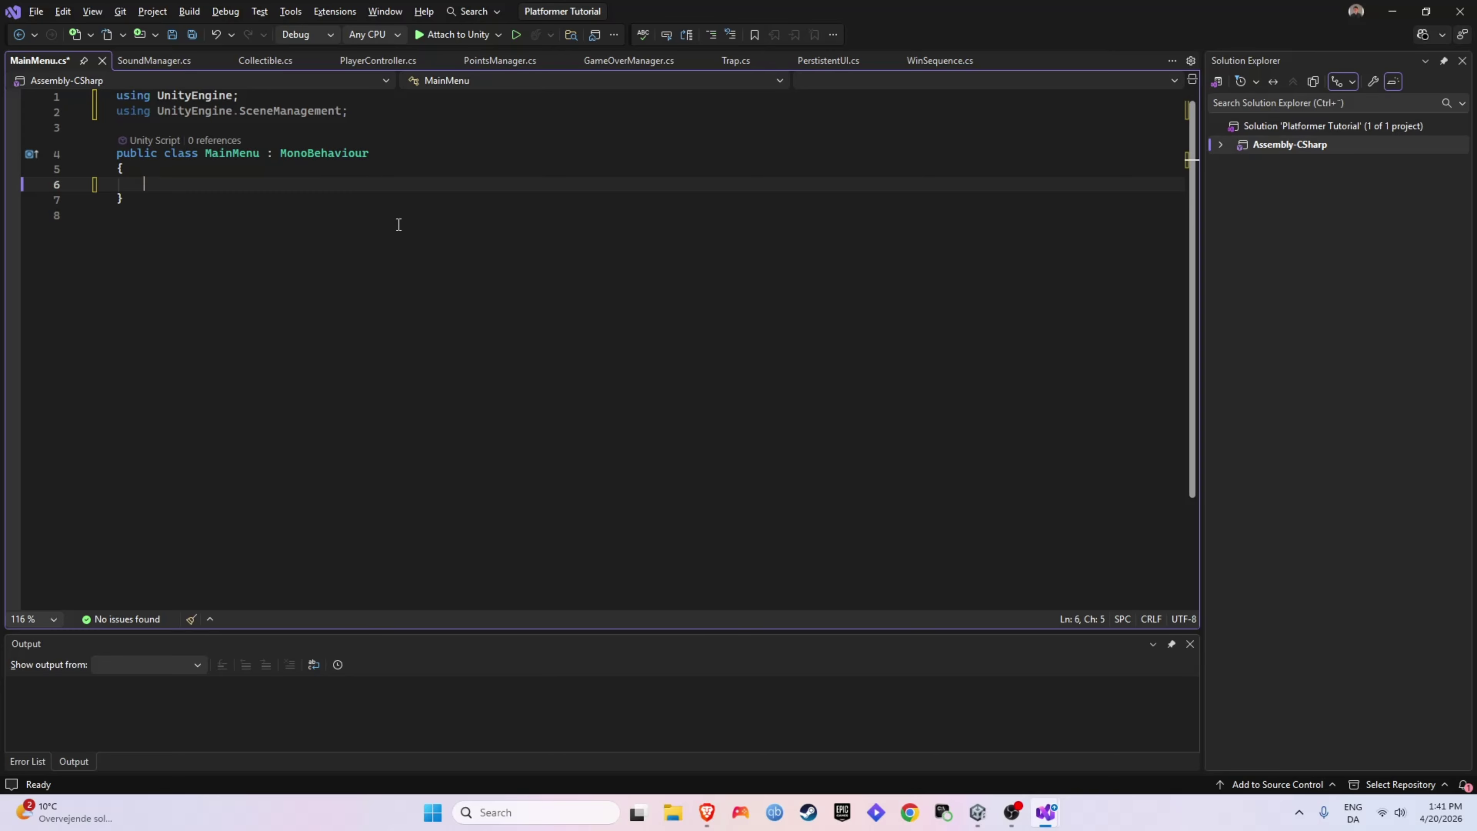
{"action": "type", "text": "public void PlayGame()"}
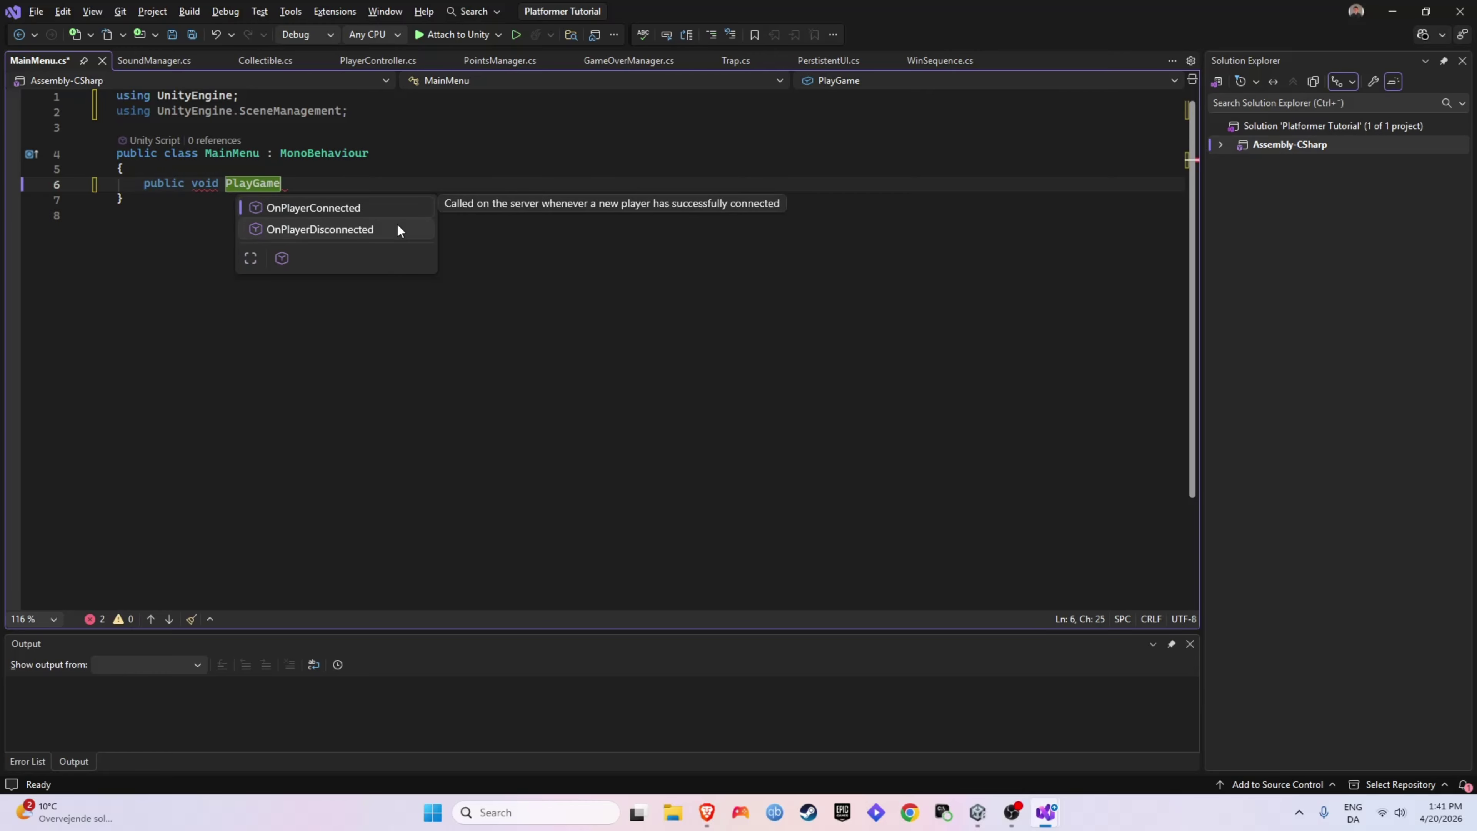
{"action": "key", "text": "Return"}
{"action": "type", "text": "{"}
{"action": "key", "text": "Return"}
{"action": "type", "text": "S"}
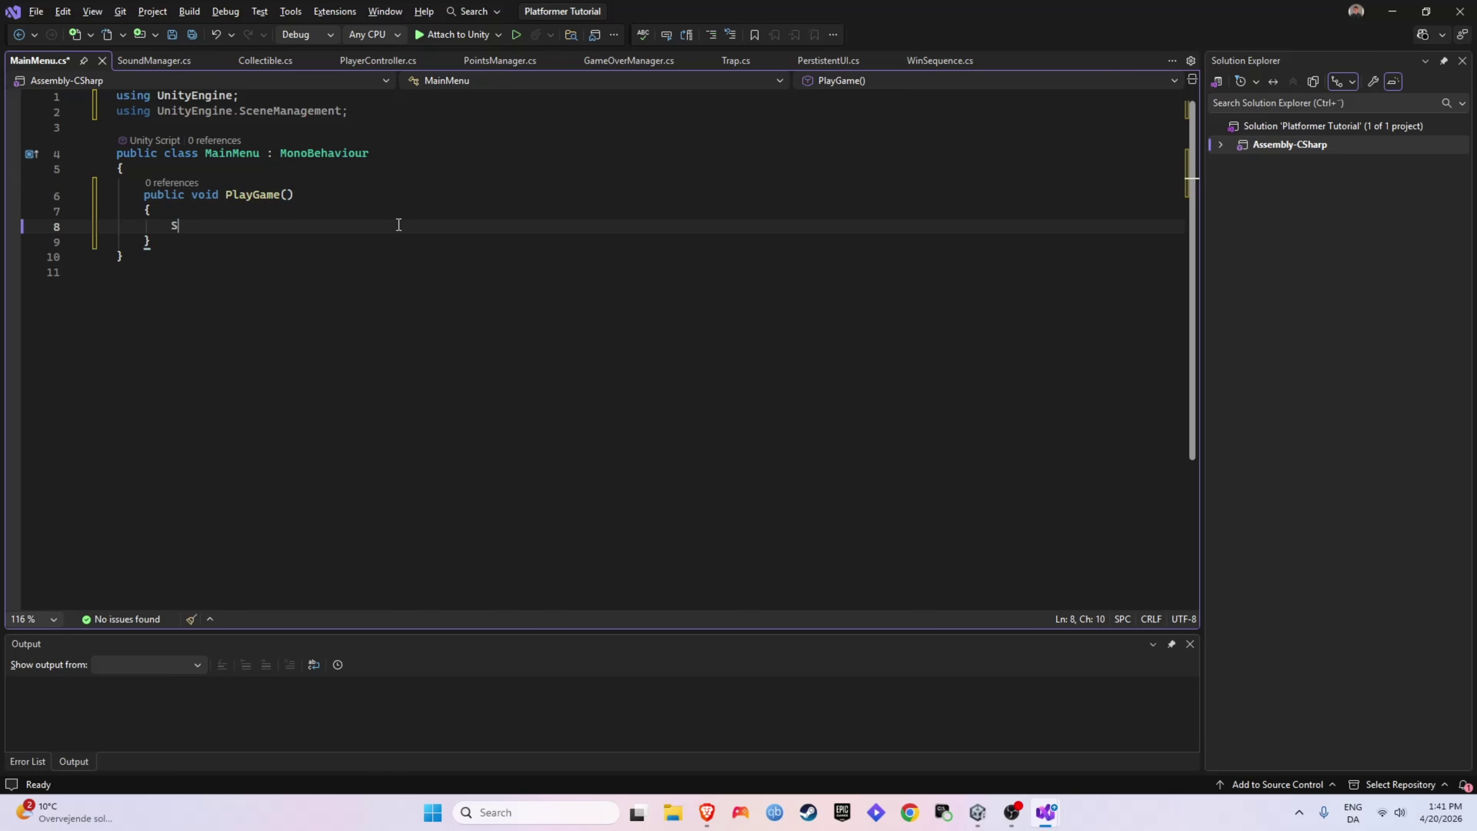
{"action": "type", "text": "ceneManager.Load"}
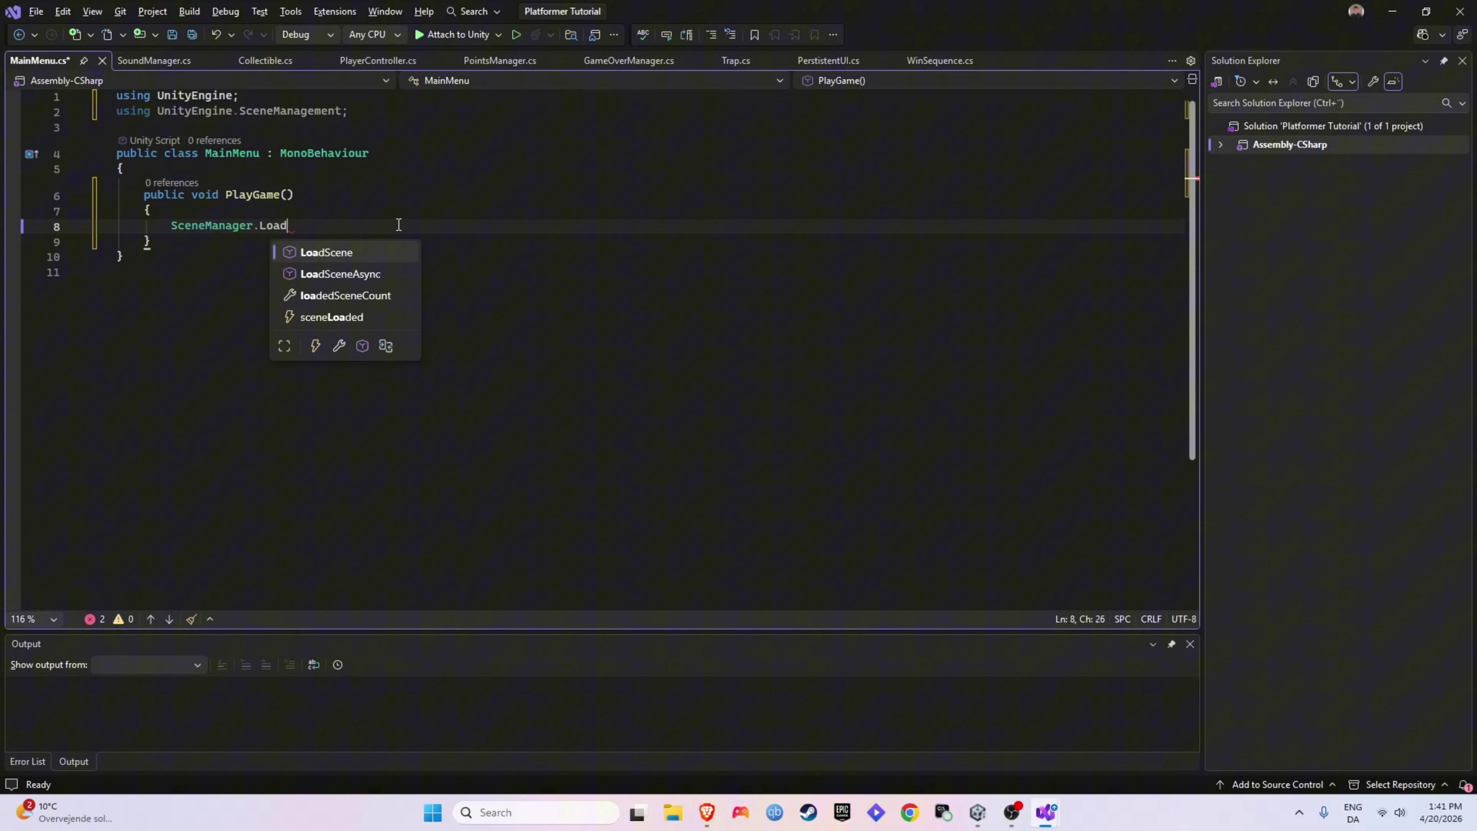
{"action": "key", "text": "Tab"}
{"action": "type", "text": "("}
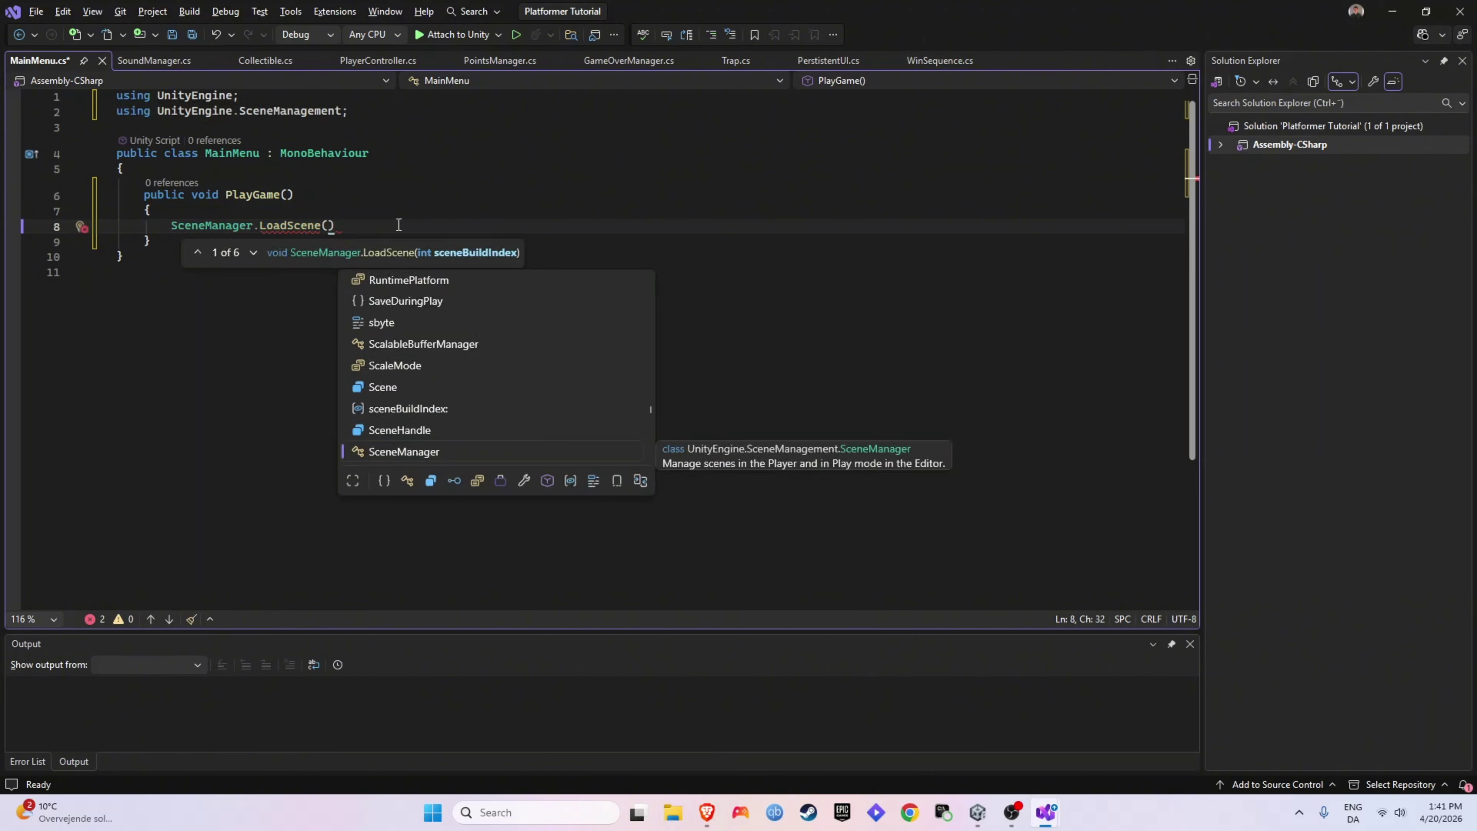
{"action": "type", "text": "1);"}
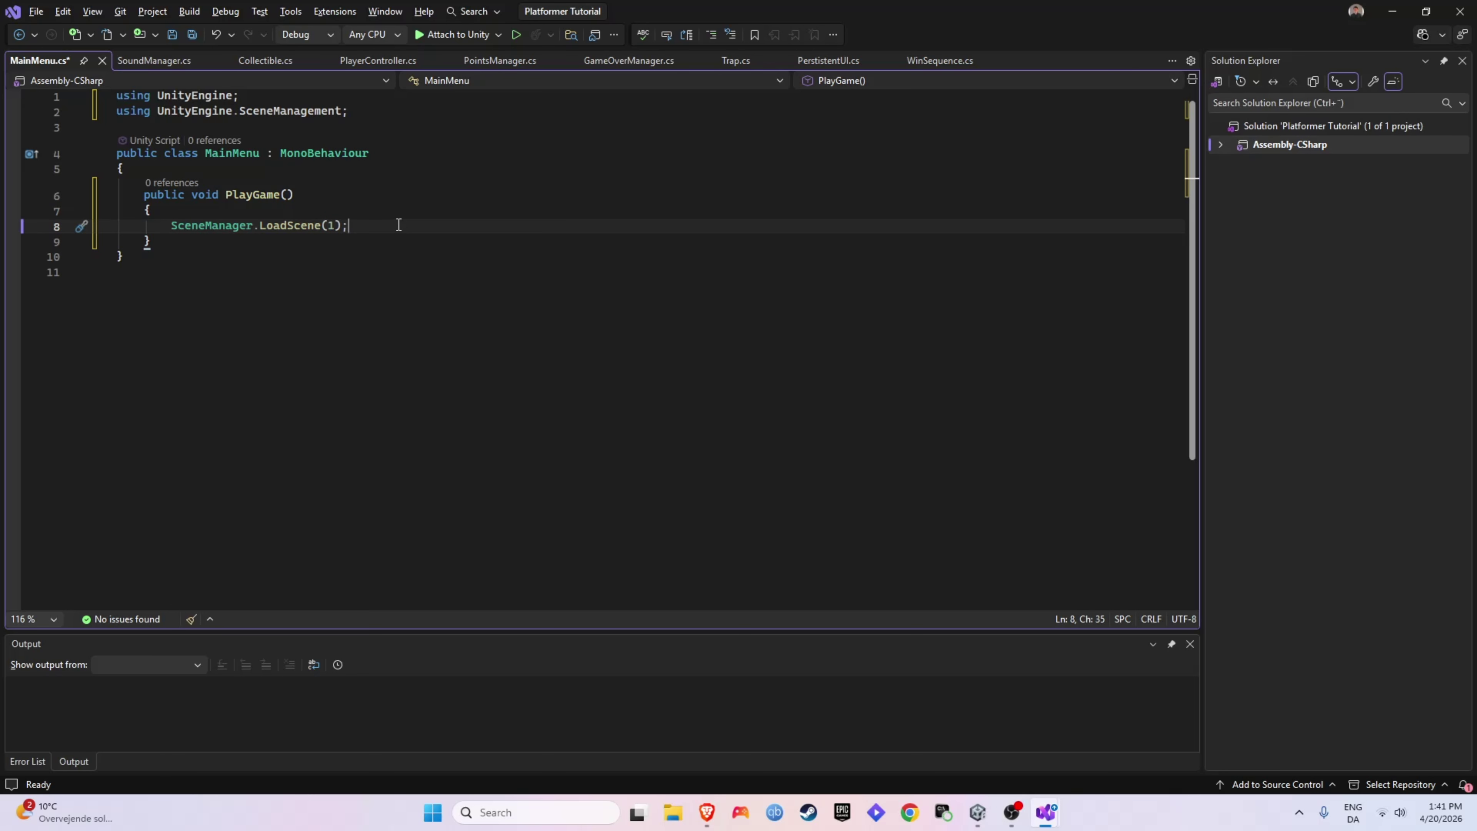
{"action": "key", "text": "ctrl+s"}
Switch to Unity and add an entry to PlayButton's On Click event list.
{"action": "key", "text": "alt+Tab"}
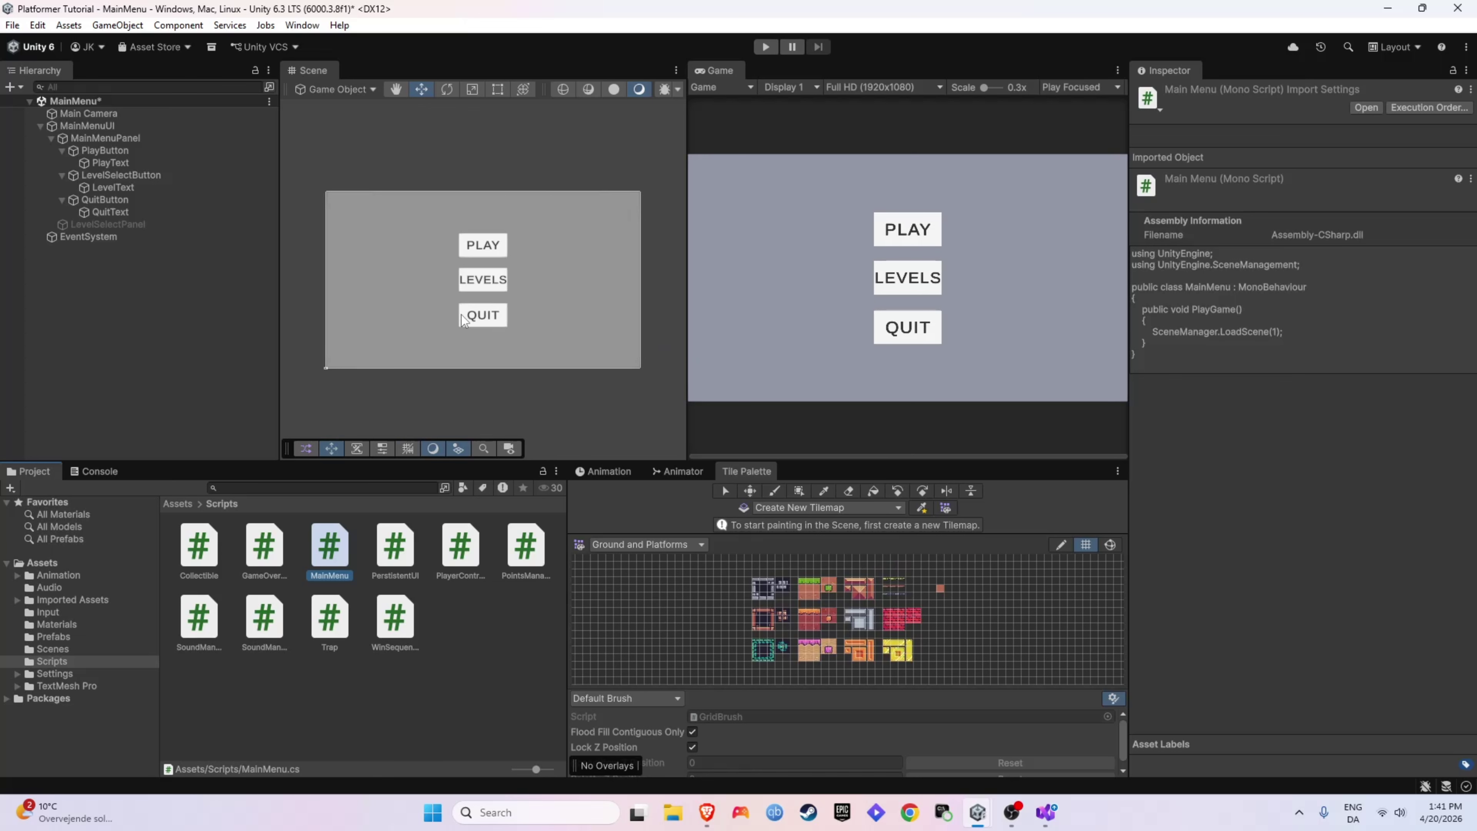
{"action": "left_click", "coordinate": [118, 152]}
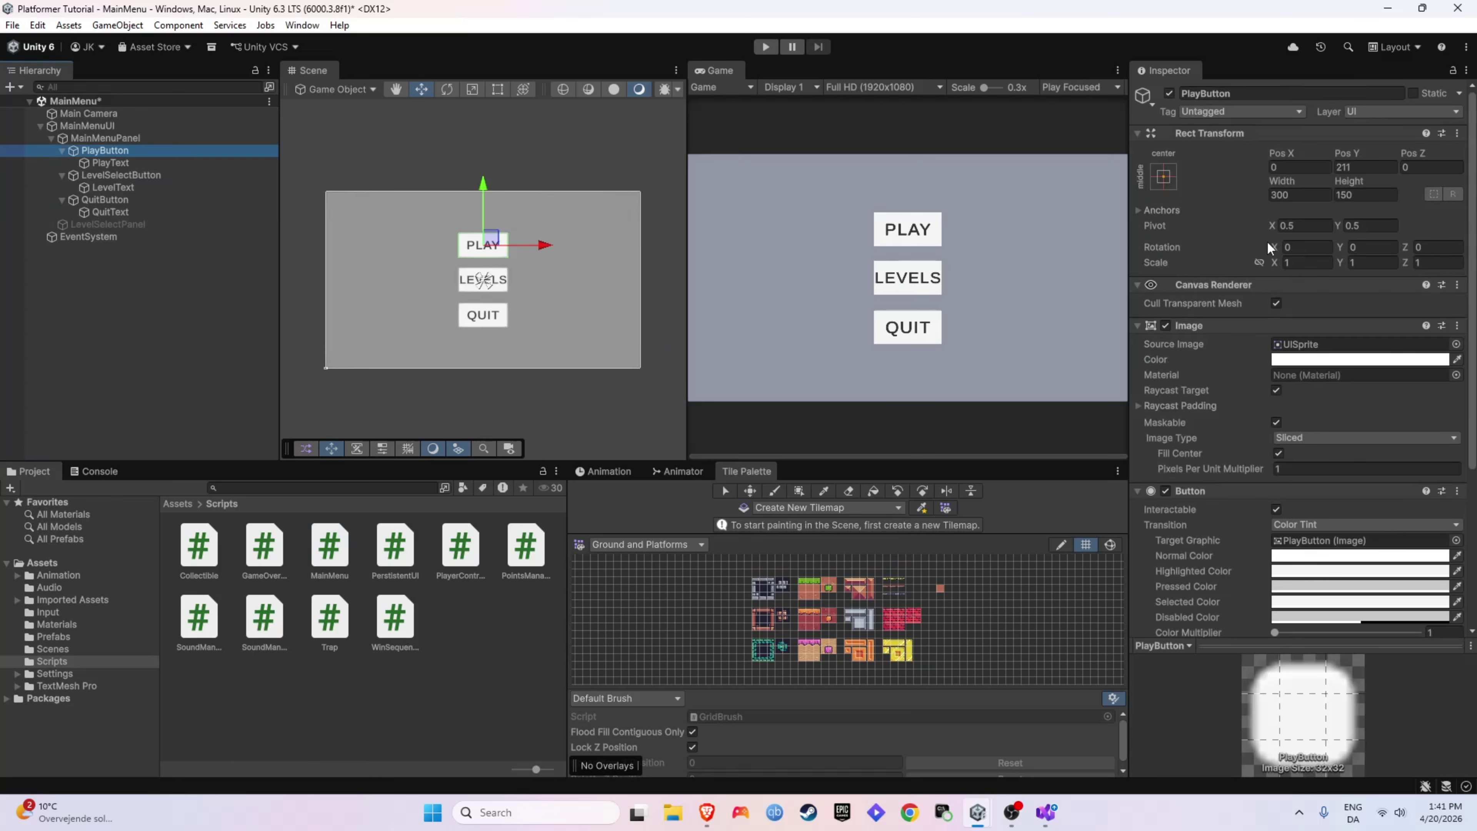
{"action": "scroll", "coordinate": [1242, 285], "scroll_direction": "down", "scroll_amount": 4}
{"action": "left_click", "coordinate": [1265, 488]}
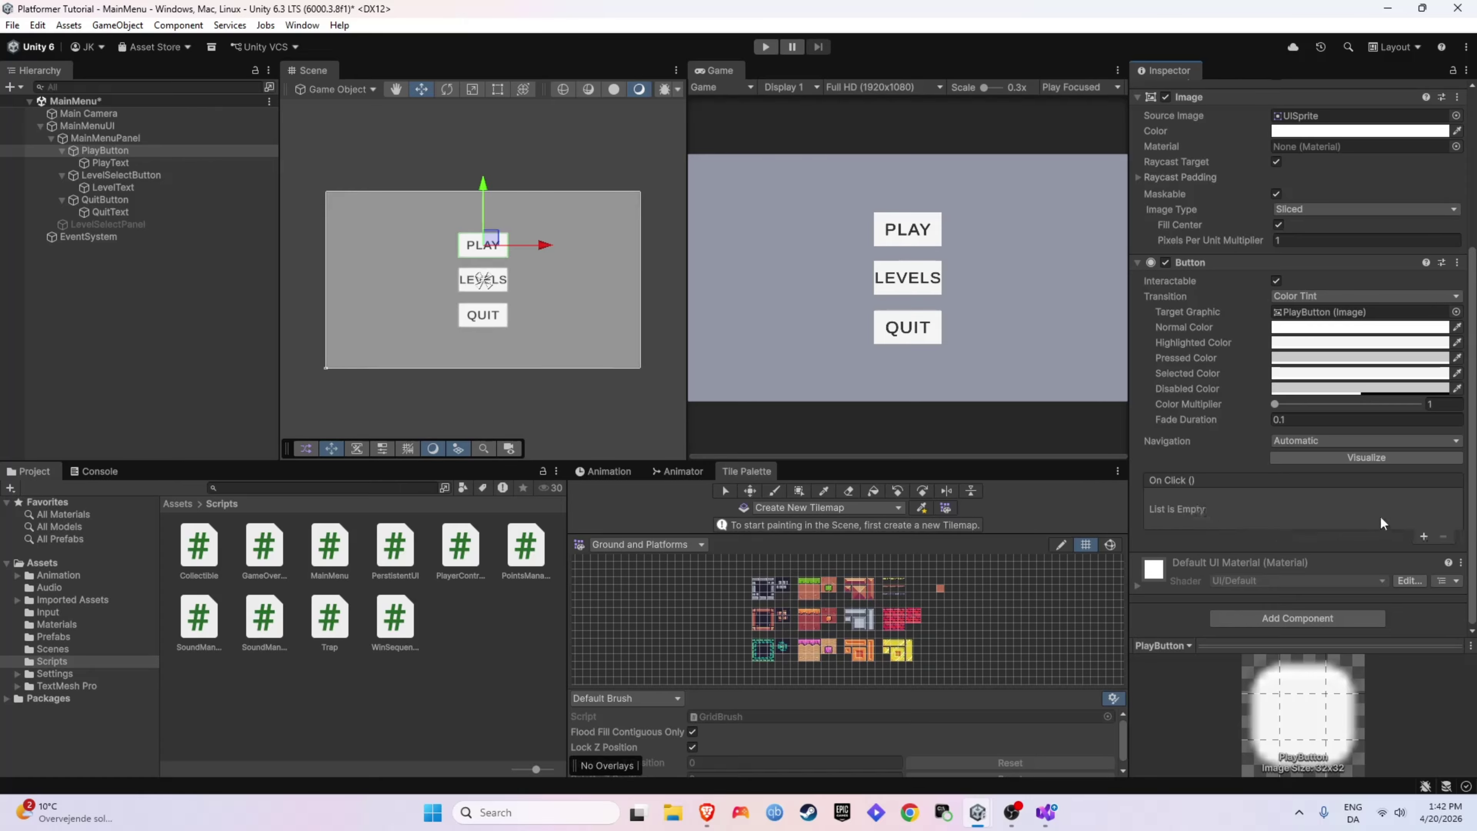
{"action": "left_click", "coordinate": [1424, 536]}
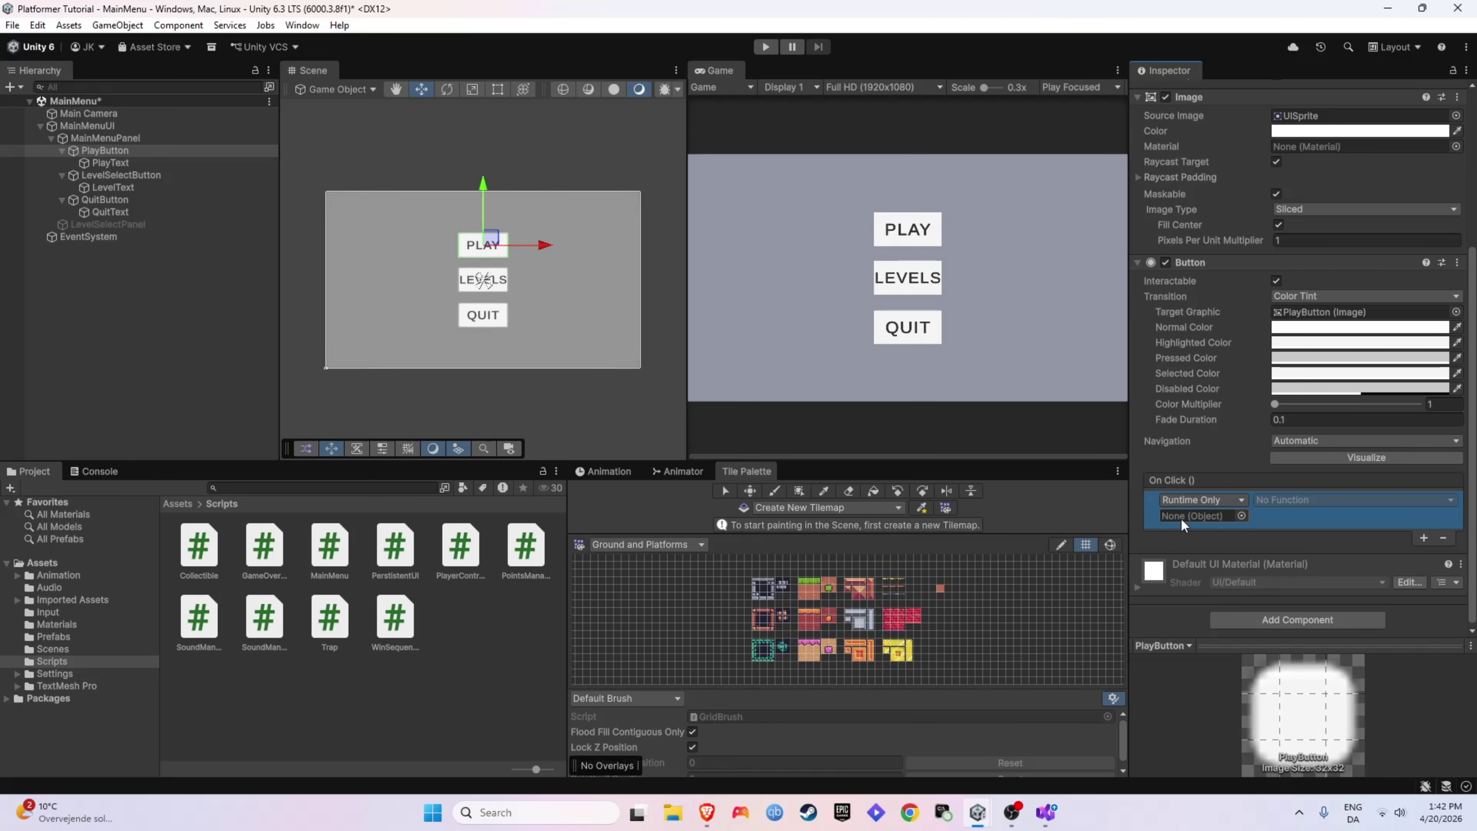
Attach the MainMenu script to MainMenuUI, and set PlayButton's On Click entry to call MainMenu.PlayGame on the MainMenuUI object.
{"action": "left_click", "coordinate": [337, 556]}
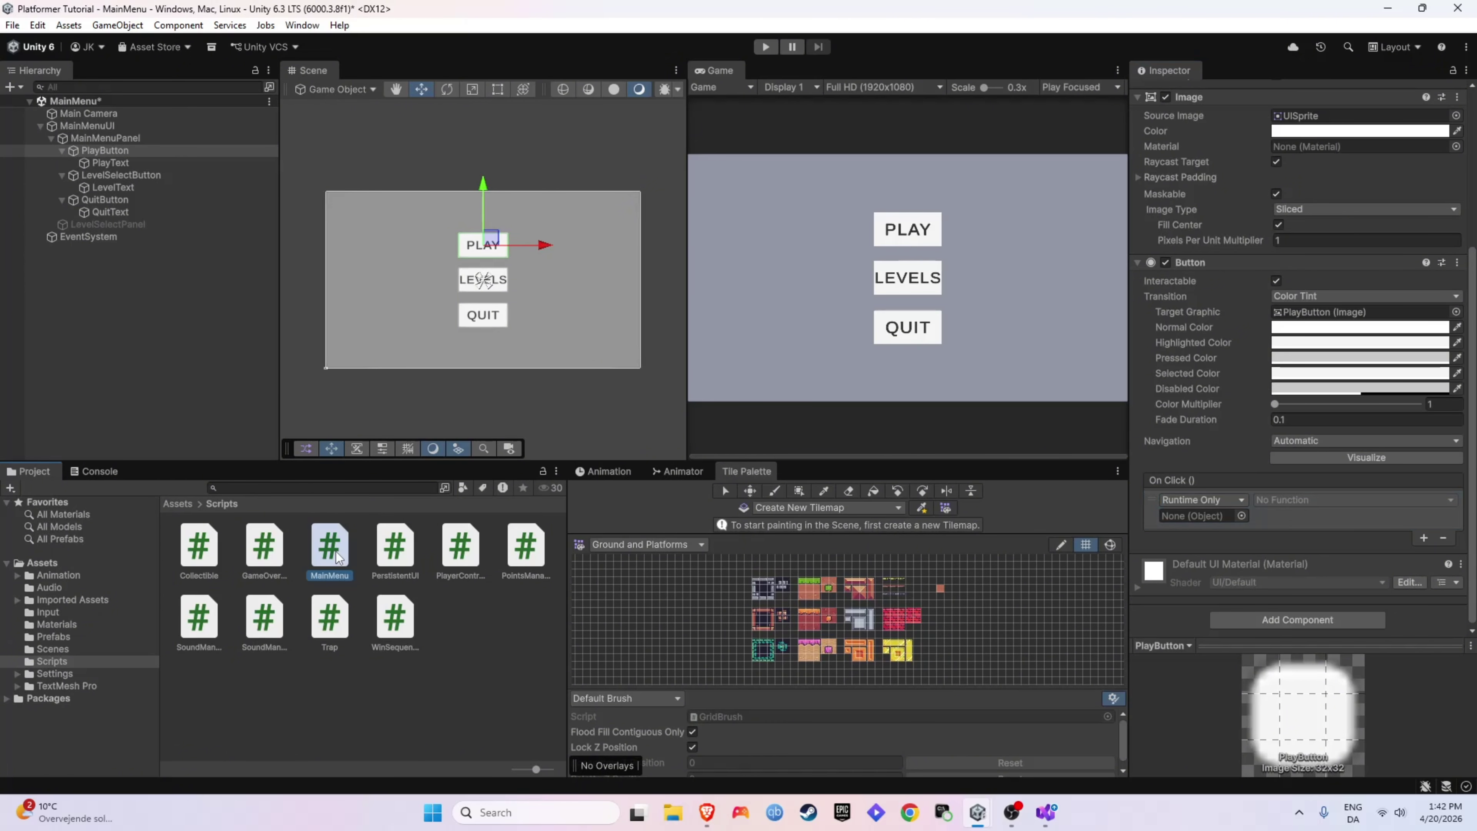
{"action": "left_click_drag", "start_coordinate": [337, 556], "coordinate": [90, 126]}
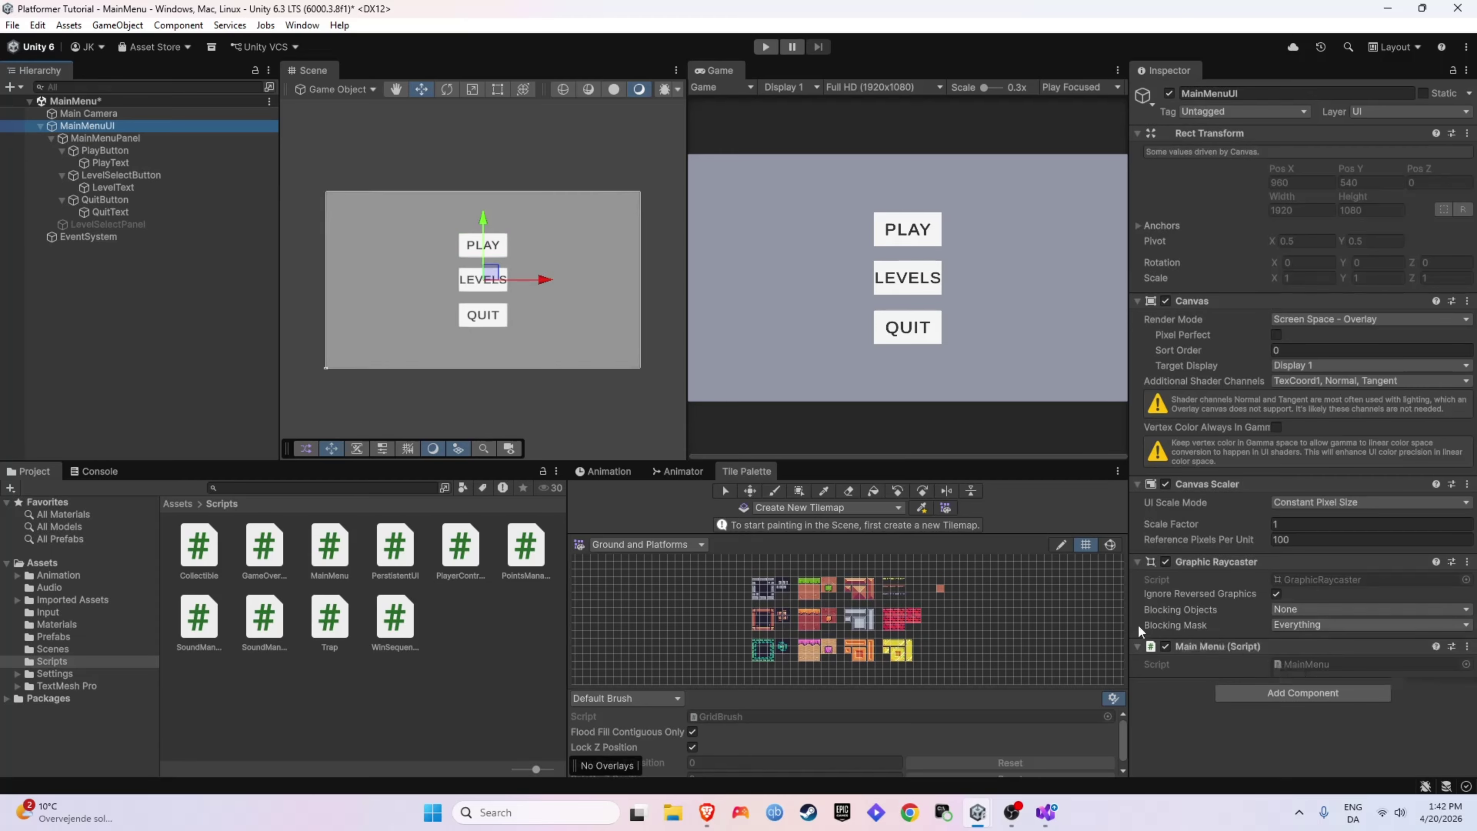
{"action": "left_click", "coordinate": [104, 150]}
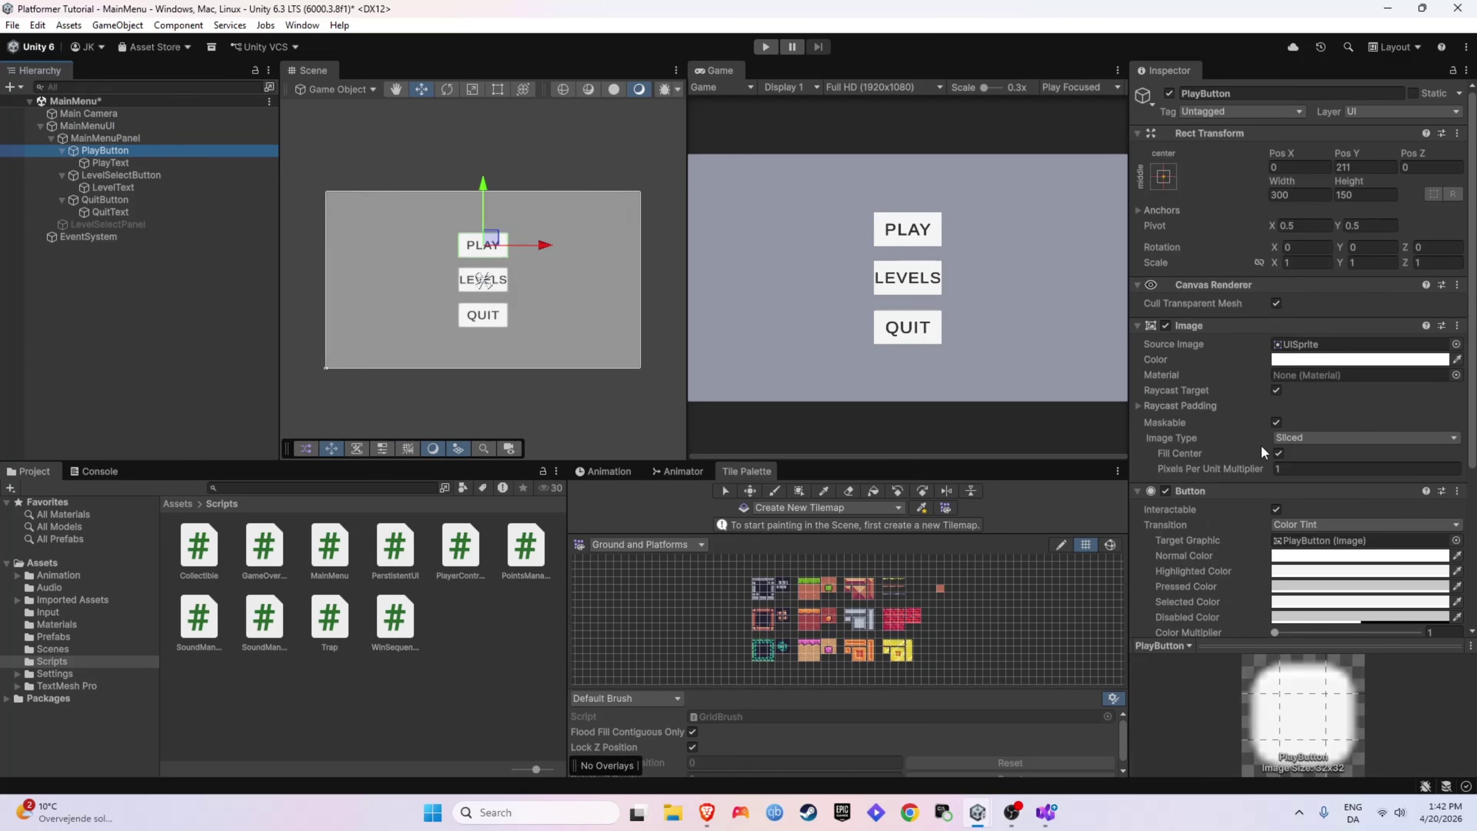
{"action": "scroll", "coordinate": [1319, 434], "scroll_direction": "down", "scroll_amount": 4}
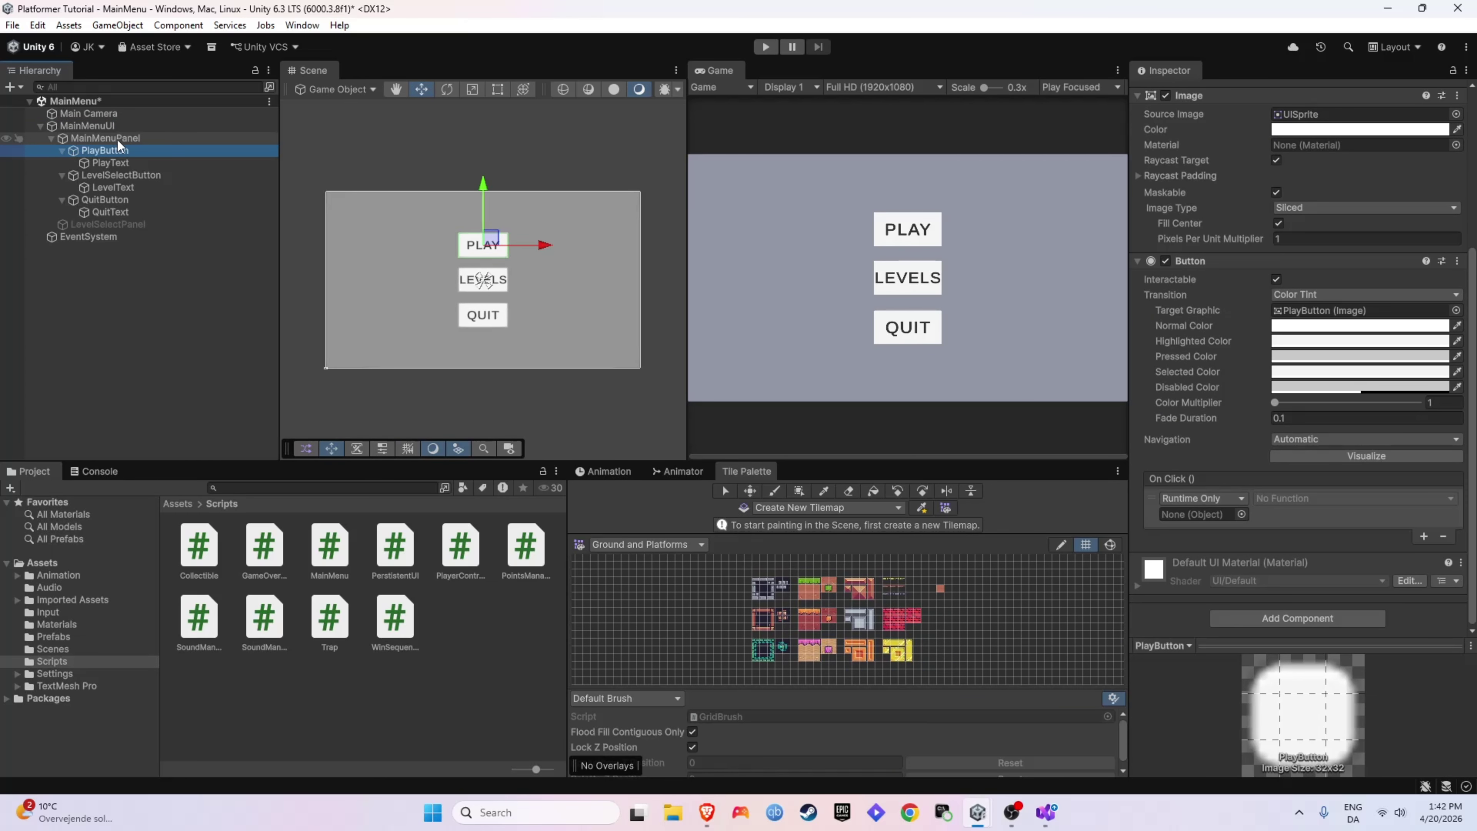
{"action": "left_click_drag", "start_coordinate": [104, 150], "coordinate": [1203, 517]}
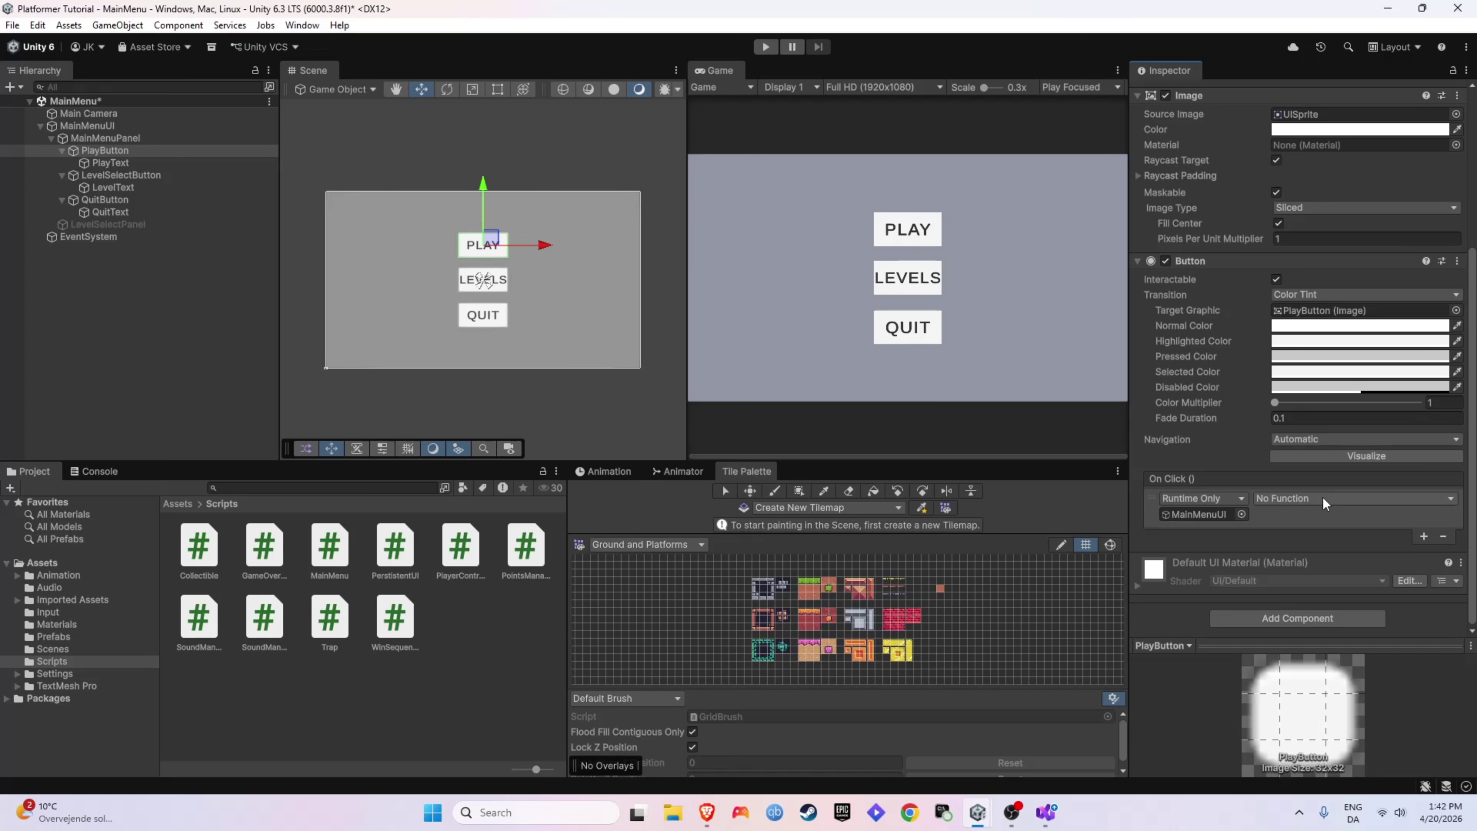
{"action": "left_click", "coordinate": [1323, 499]}
{"action": "mouse_move", "coordinate": [1297, 626]}
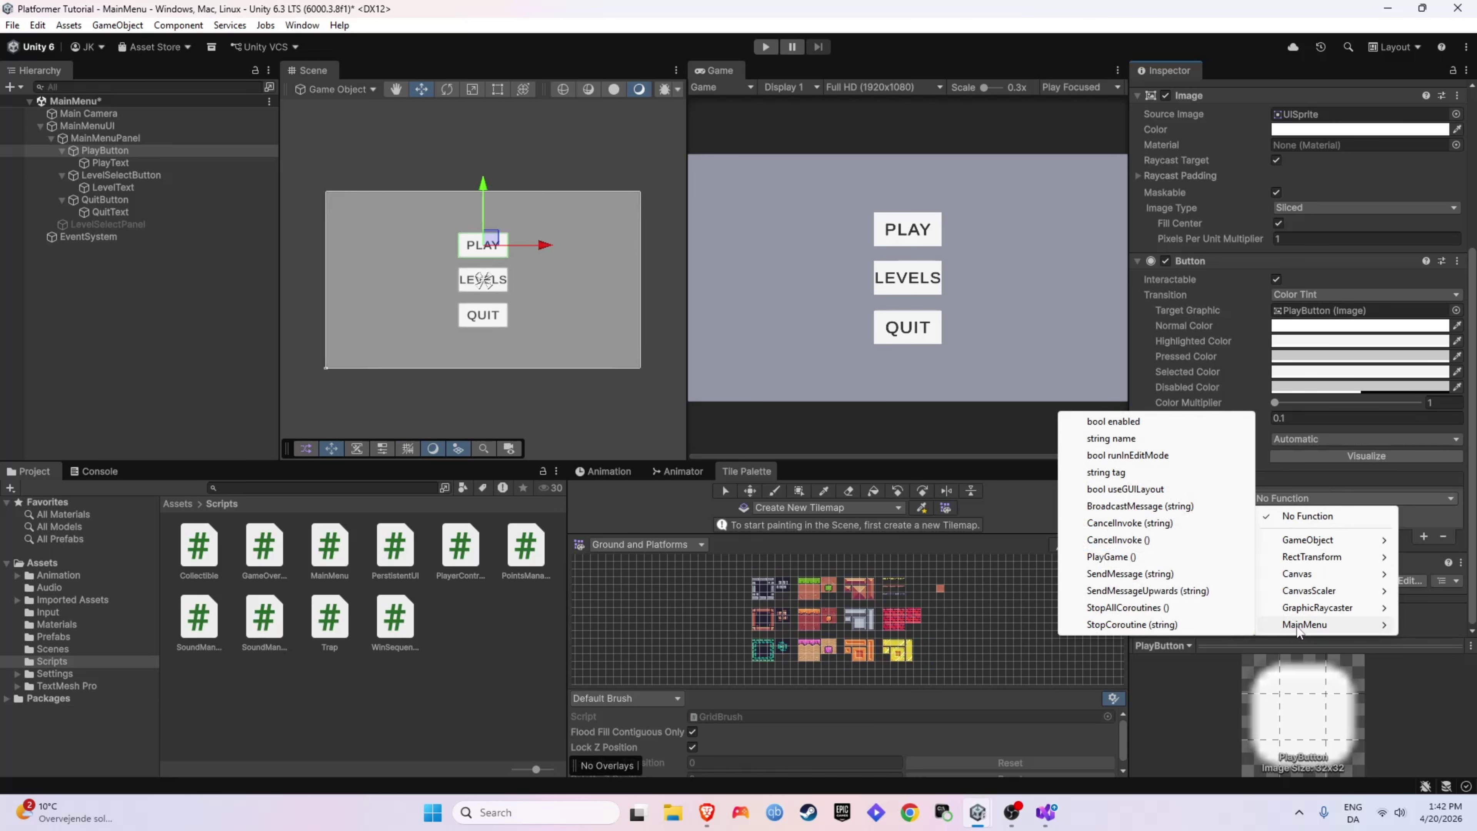
{"action": "left_click", "coordinate": [1107, 556]}
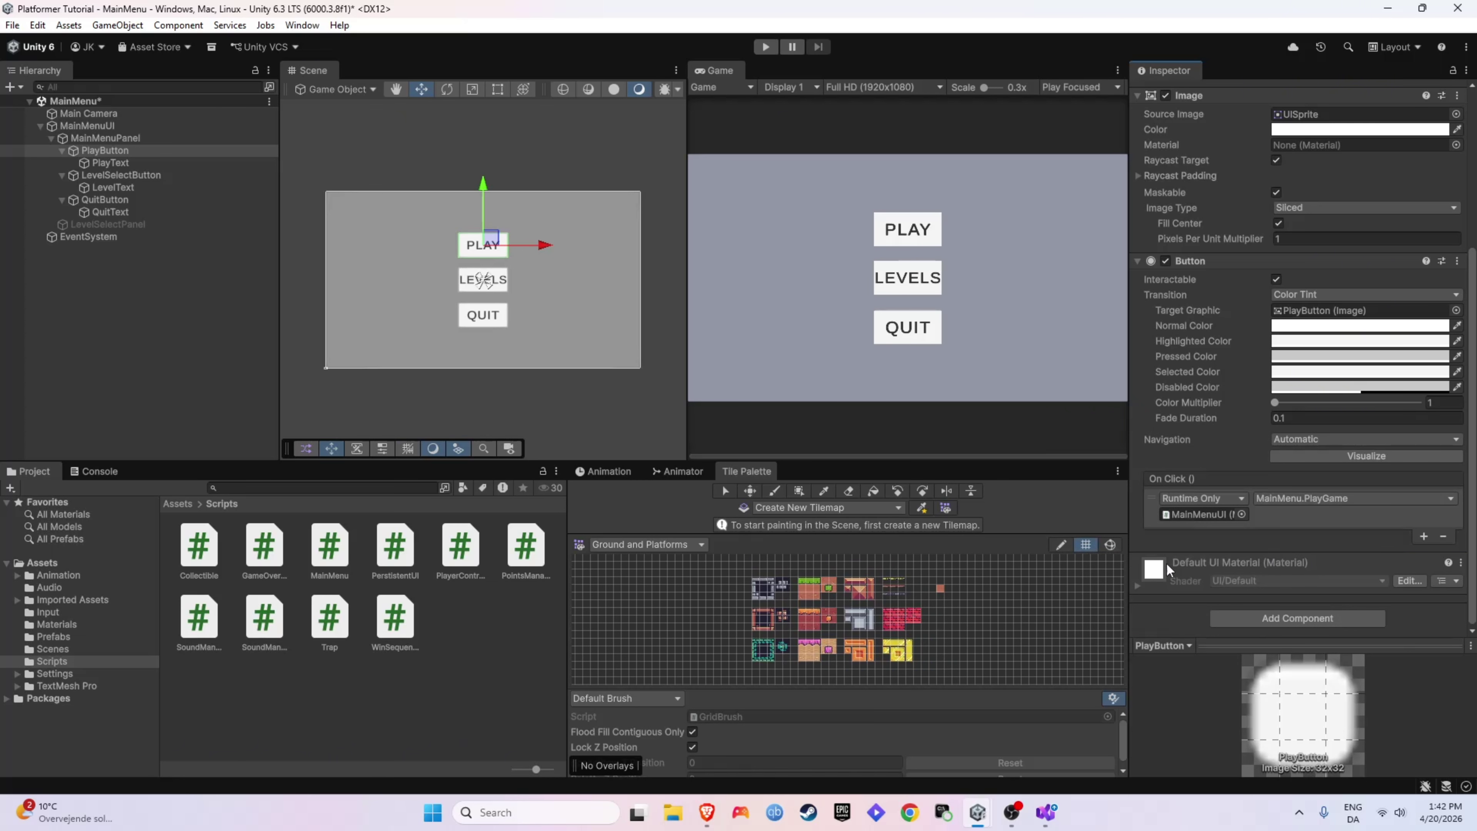
Run the scene in Play mode and test the Levels, Quit and Play buttons.
{"action": "key", "text": "ctrl+p"}
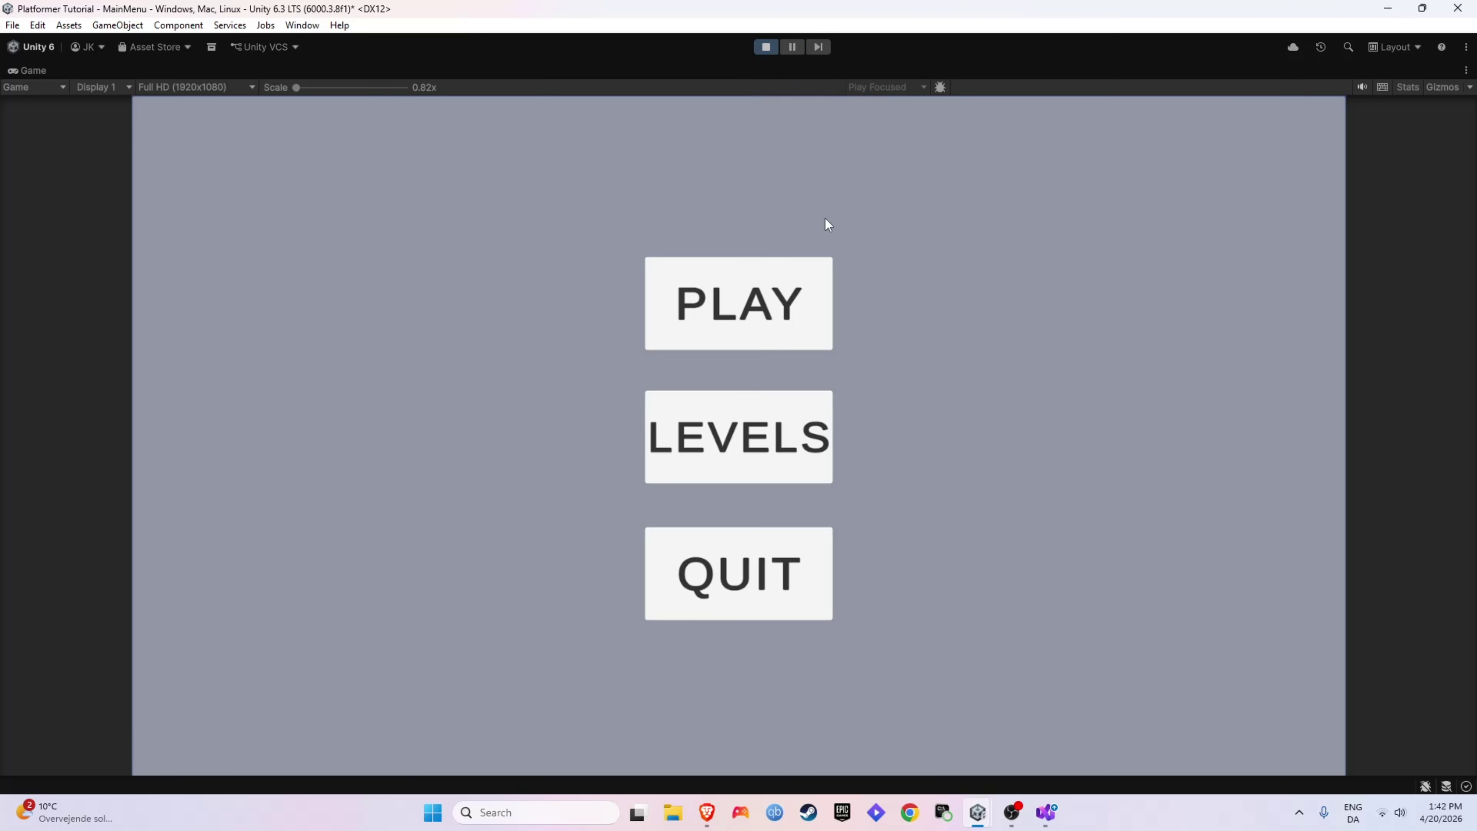
{"action": "left_click", "coordinate": [720, 421]}
{"action": "left_click", "coordinate": [743, 445]}
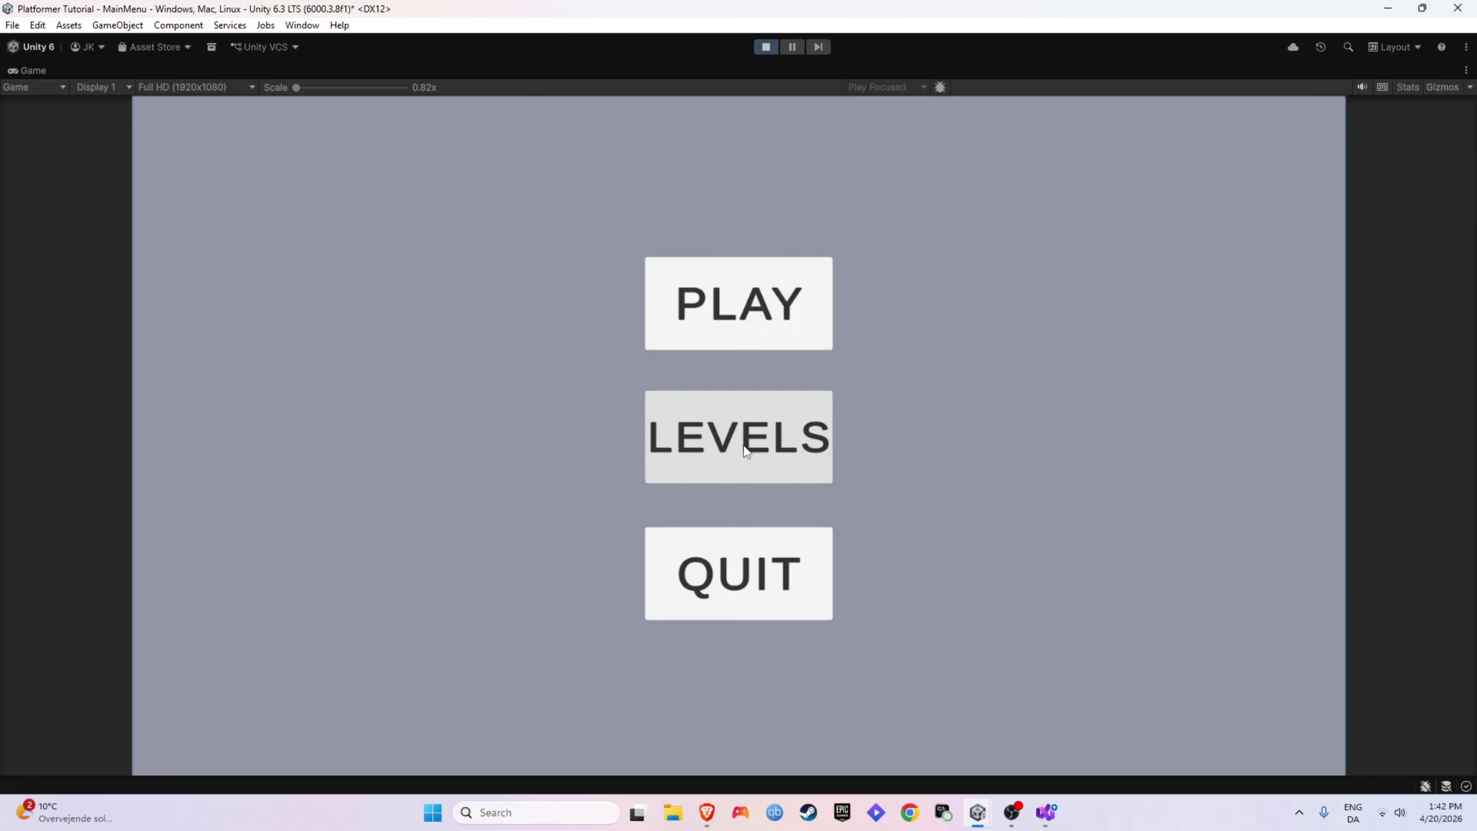
{"action": "left_click", "coordinate": [800, 538]}
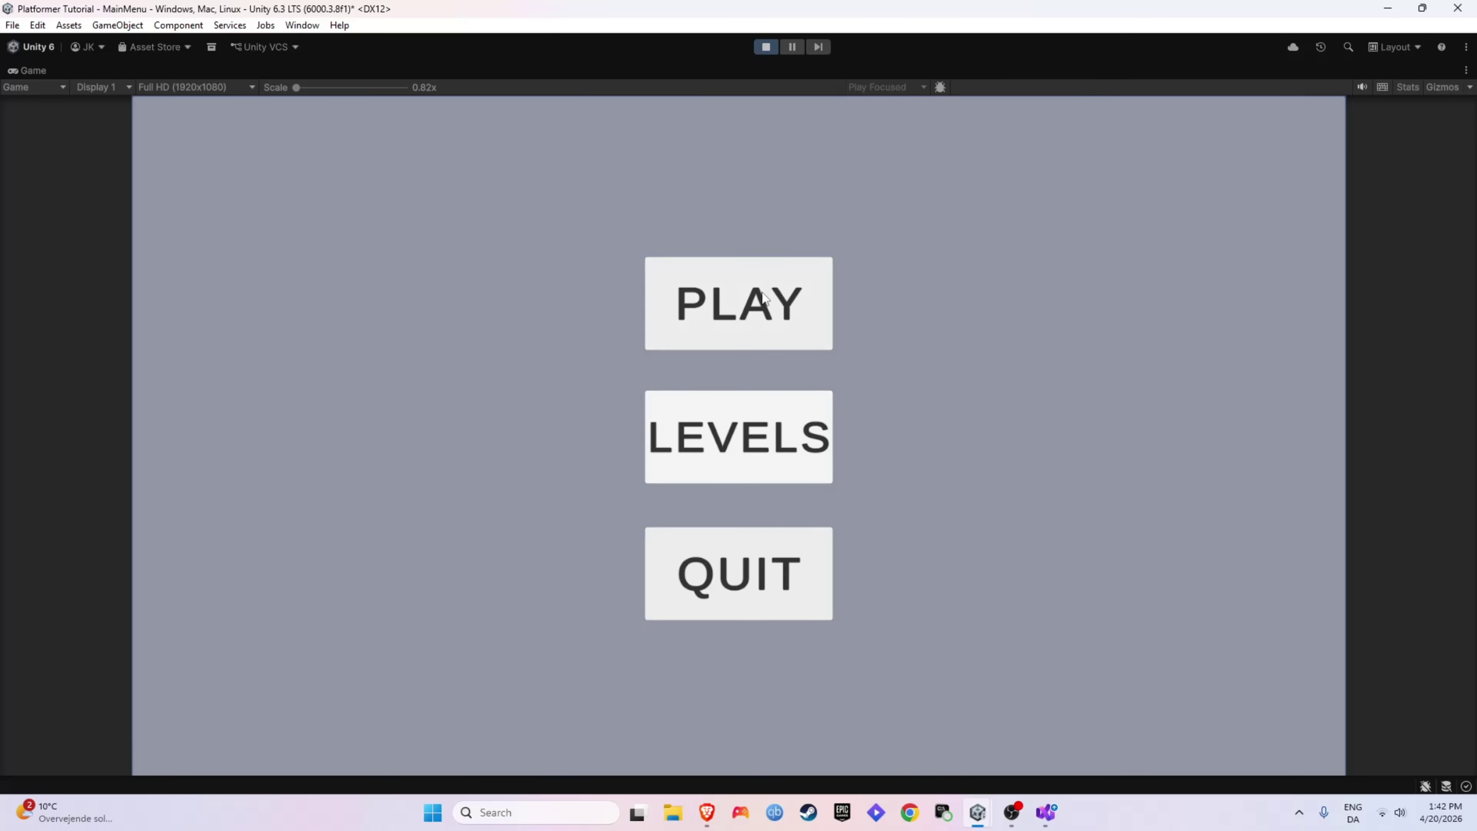
{"action": "left_click", "coordinate": [748, 300]}
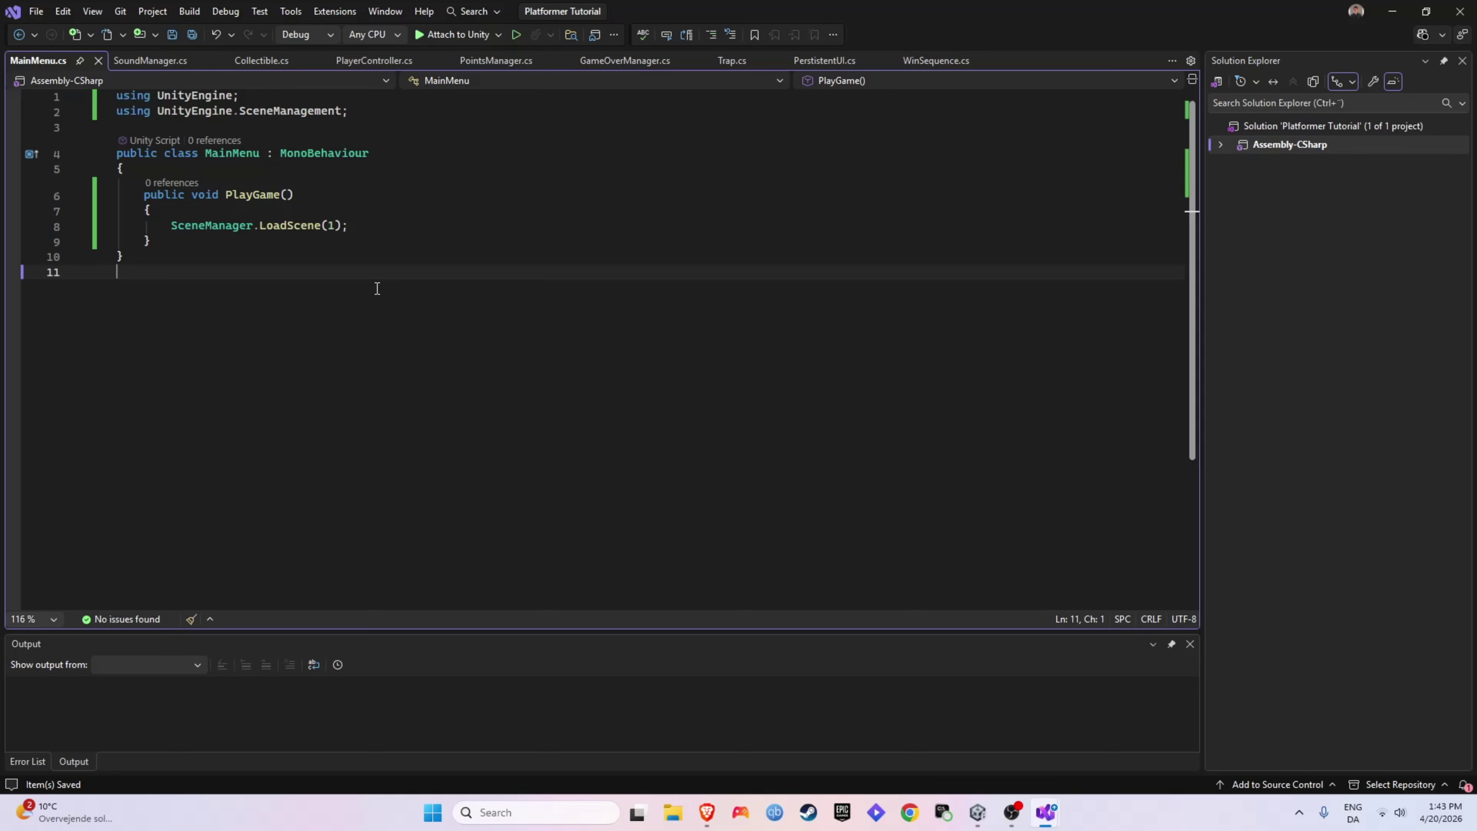
Add an empty public void QuitGame() method below PlayGame in the MainMenu class.
{"action": "key", "text": "Up"}
{"action": "key", "text": "Up"}
{"action": "key", "text": "End"}
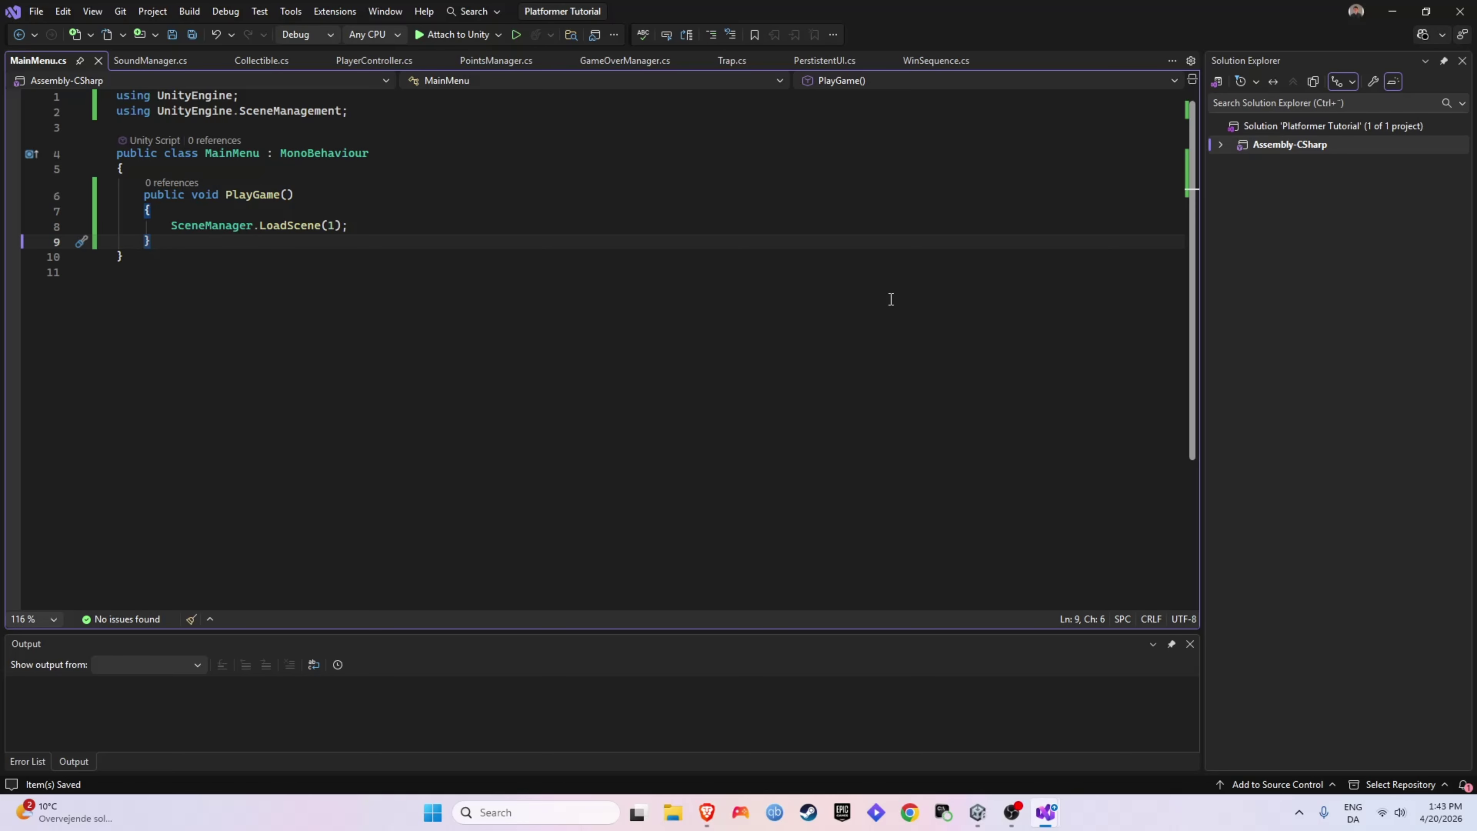
{"action": "key", "text": "Return"}
{"action": "key", "text": "Return"}
{"action": "type", "text": "public void "}
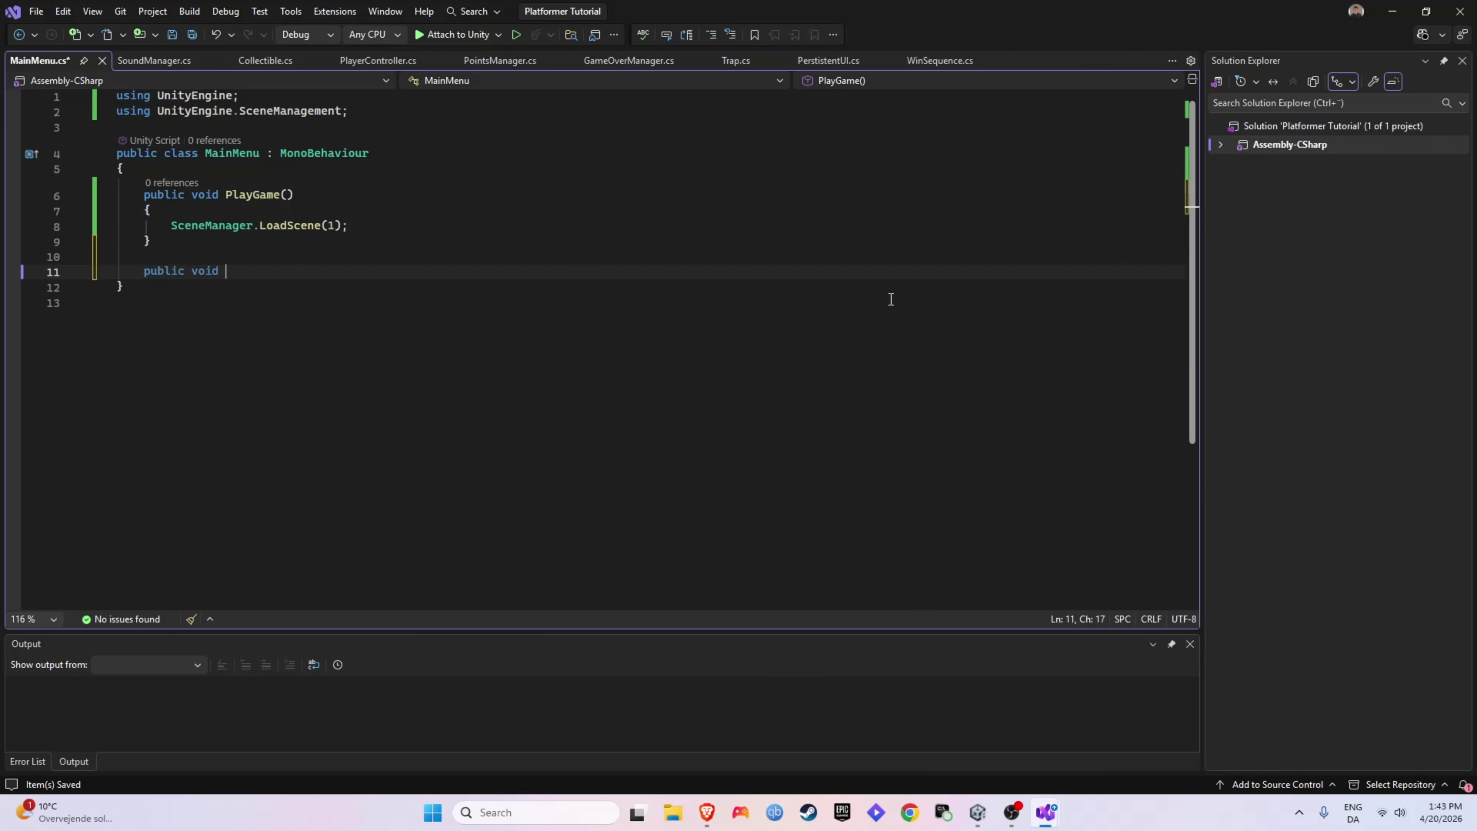
{"action": "type", "text": "QuitGame()"}
{"action": "key", "text": "Return"}
{"action": "type", "text": "{"}
{"action": "key", "text": "Return"}
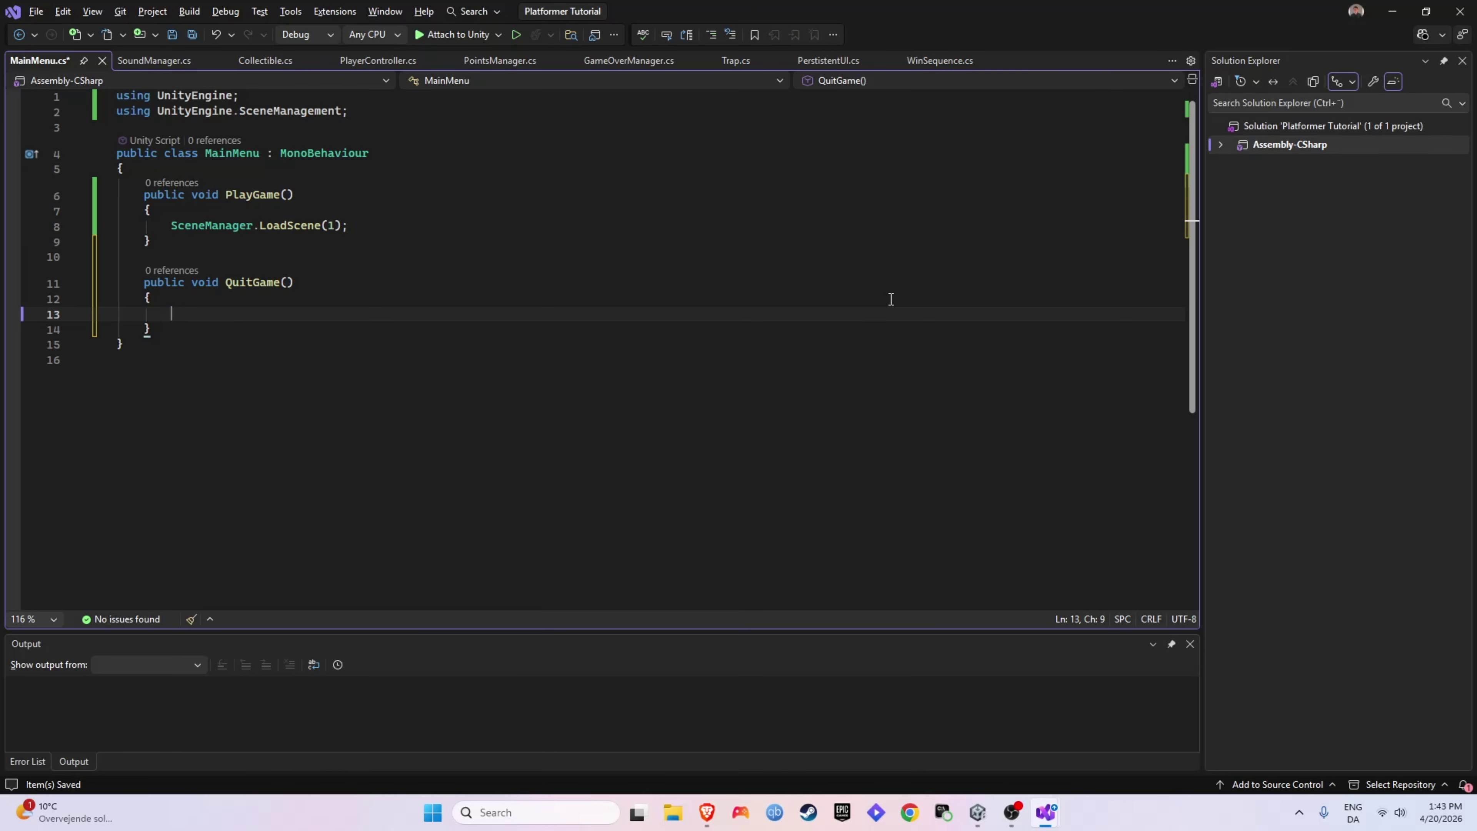
Fill QuitGame with Application.Quit(); and Debug.Log("Quit Game");, and save the script.
{"action": "type", "text": "Application.Q"}
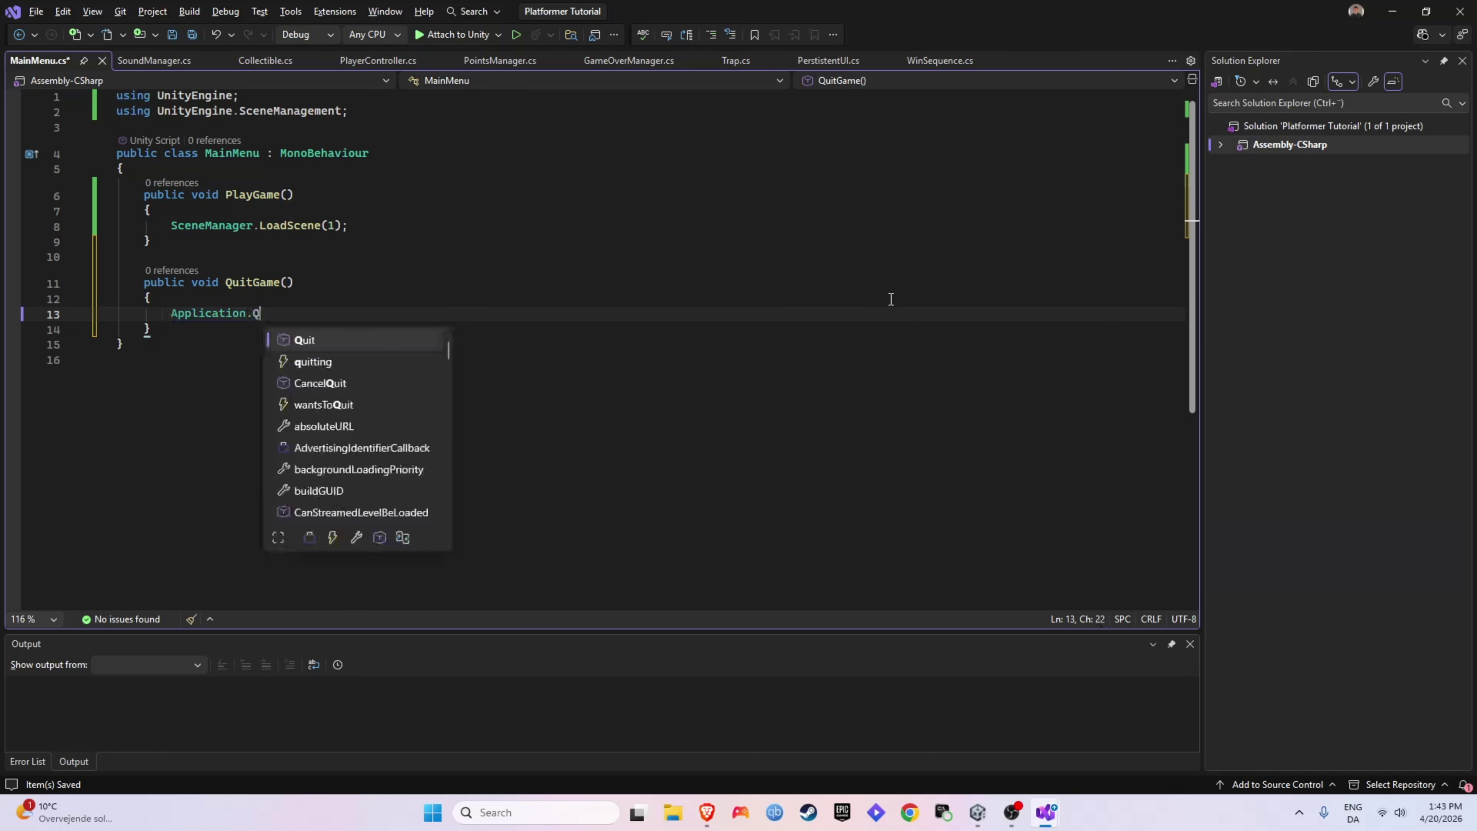
{"action": "key", "text": "Tab"}
{"action": "type", "text": "();"}
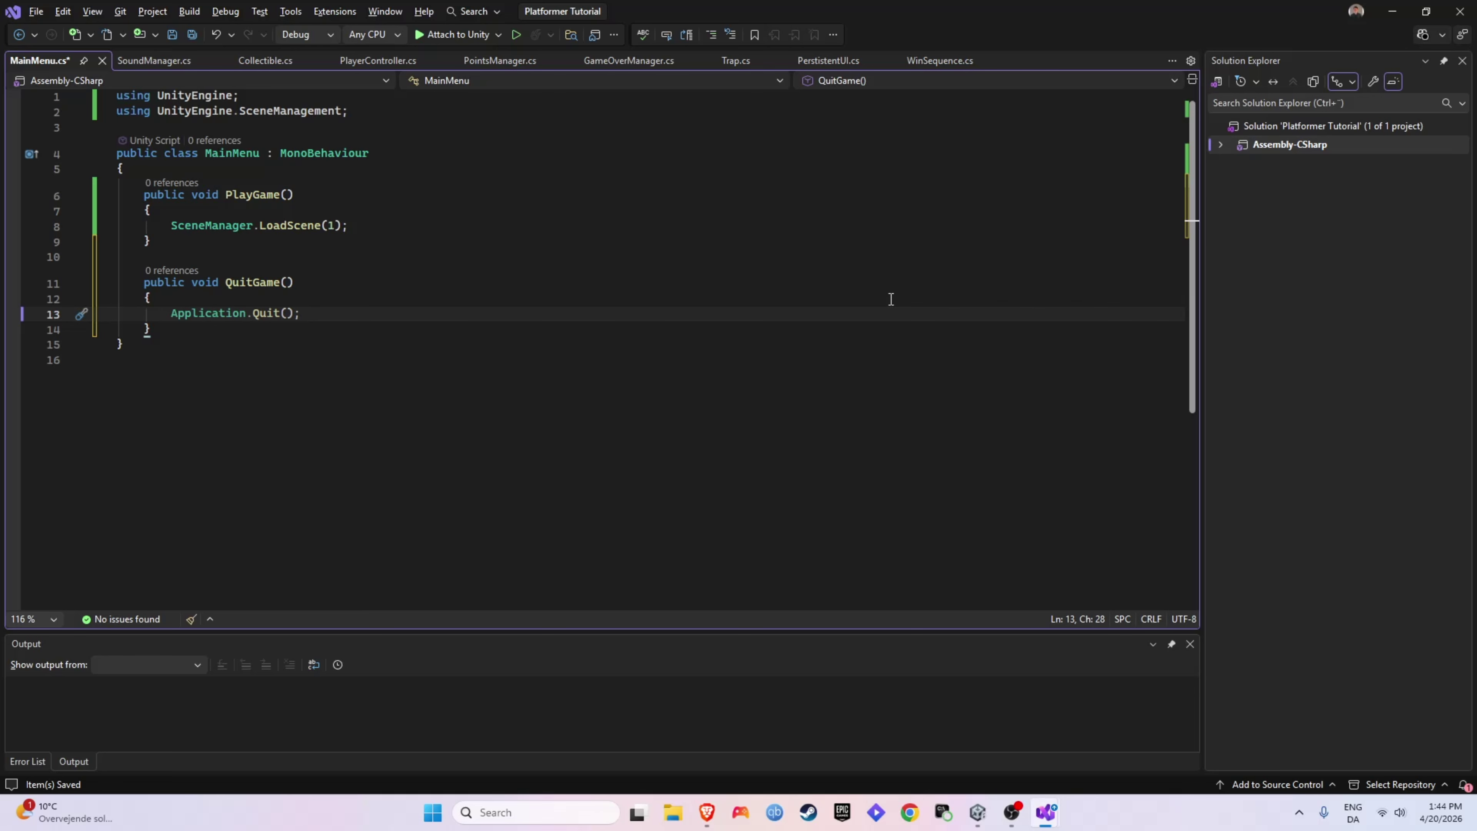
{"action": "key", "text": "Return"}
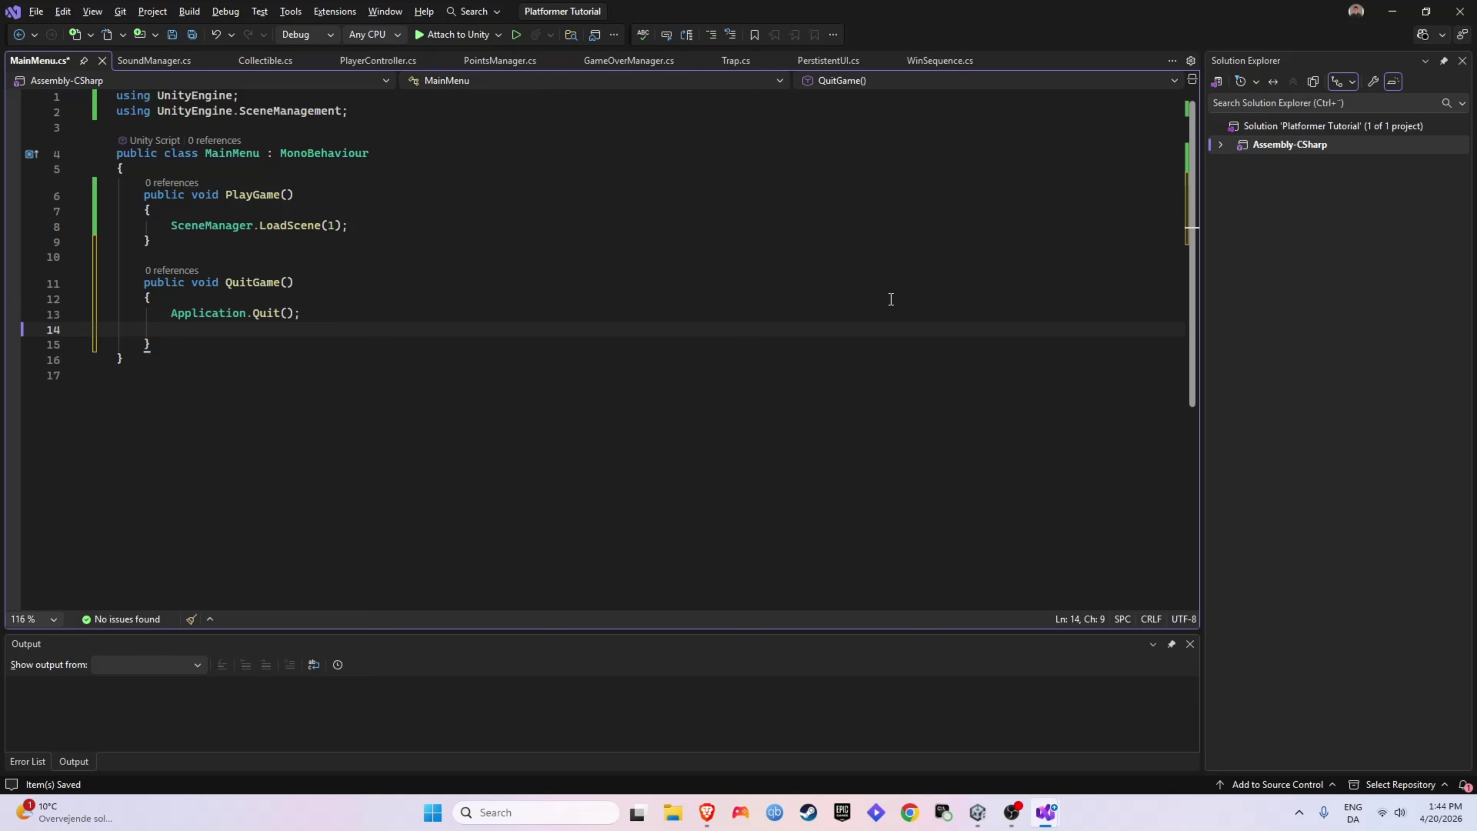
{"action": "type", "text": "Debug"}
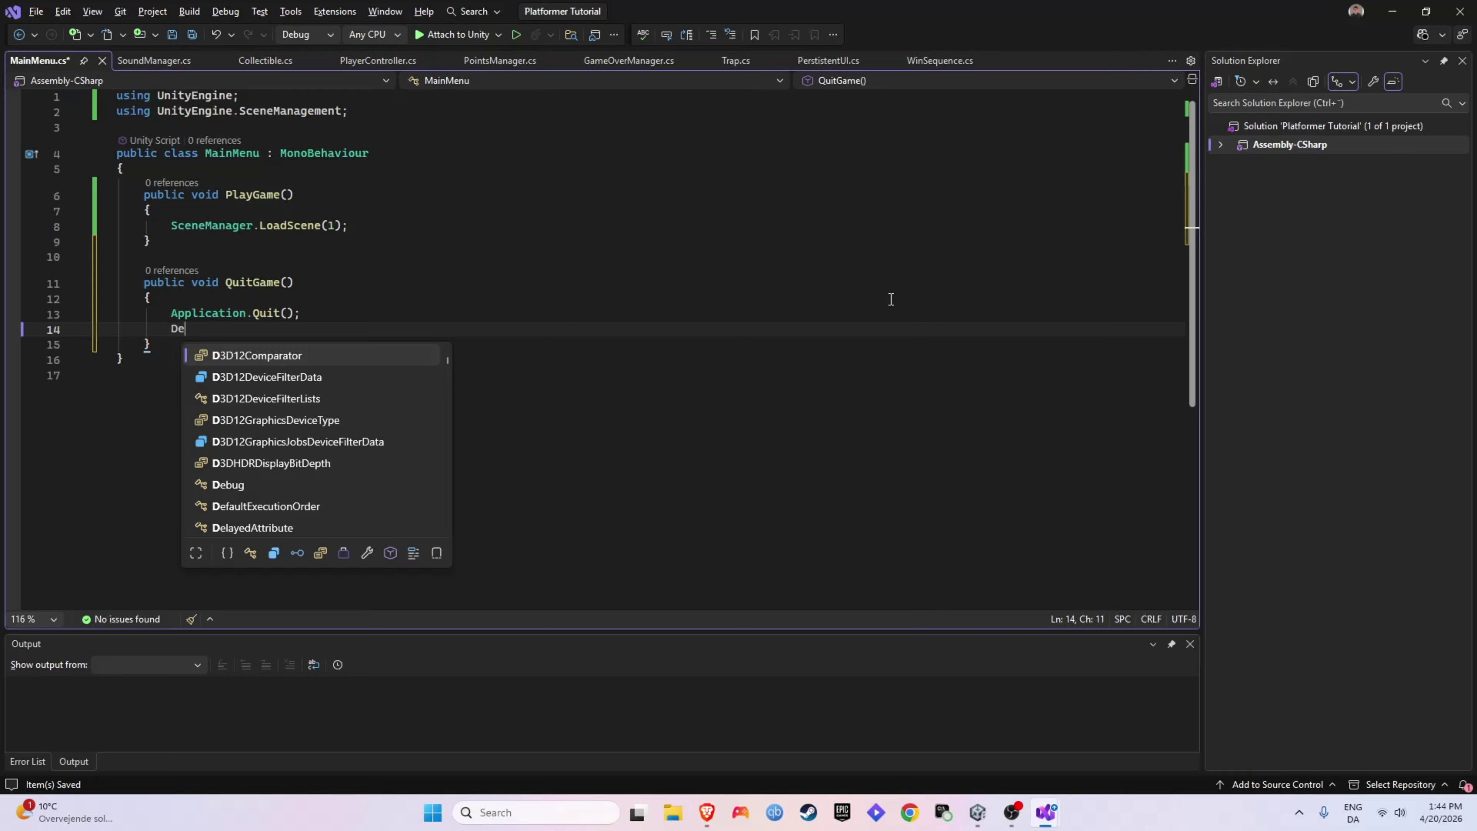
{"action": "key", "text": "Escape"}
{"action": "type", "text": ".Log"}
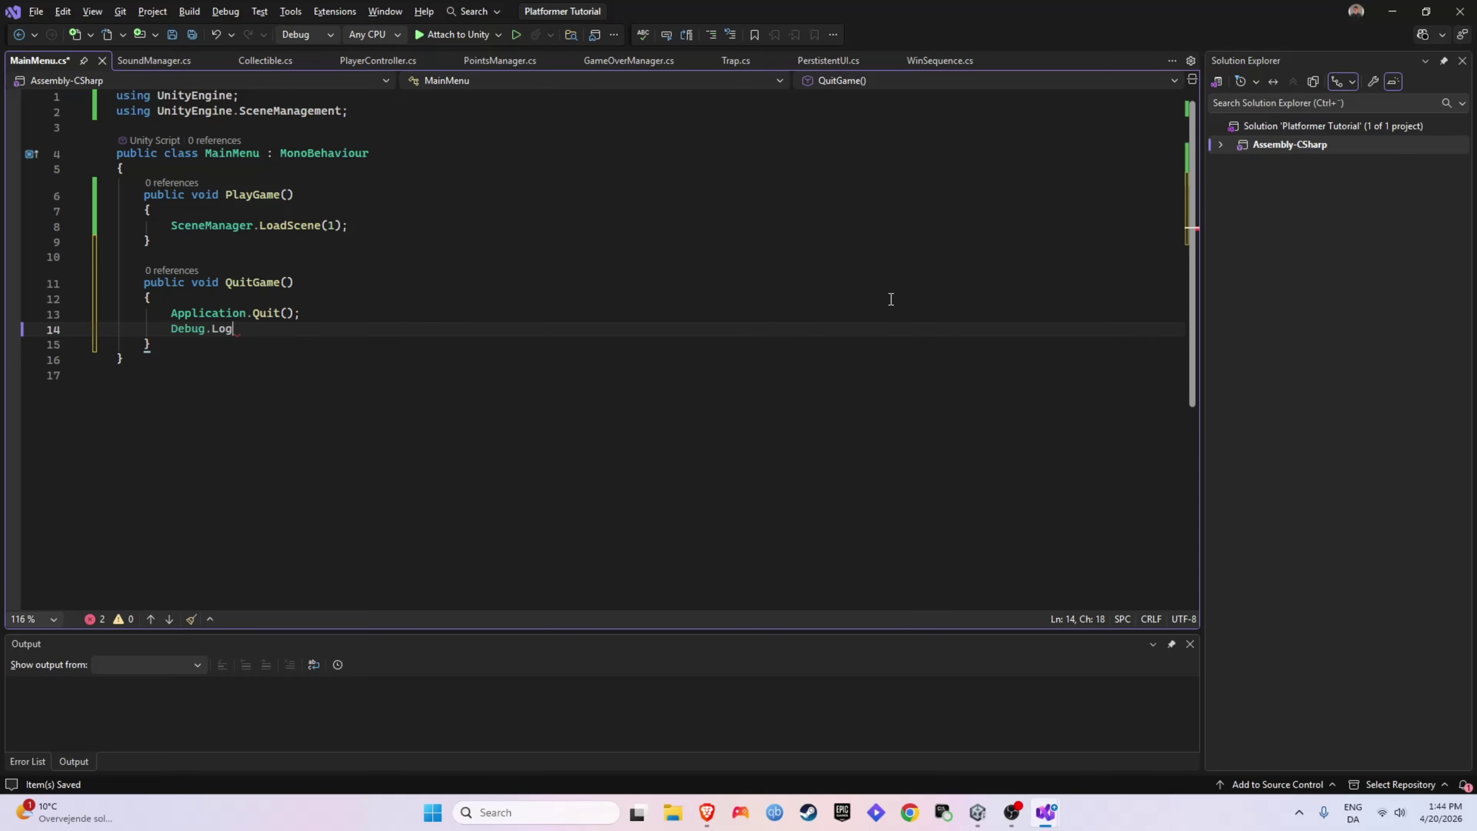
{"action": "type", "text": "(\"Quit Game\");"}
{"action": "key", "text": "ctrl+s"}
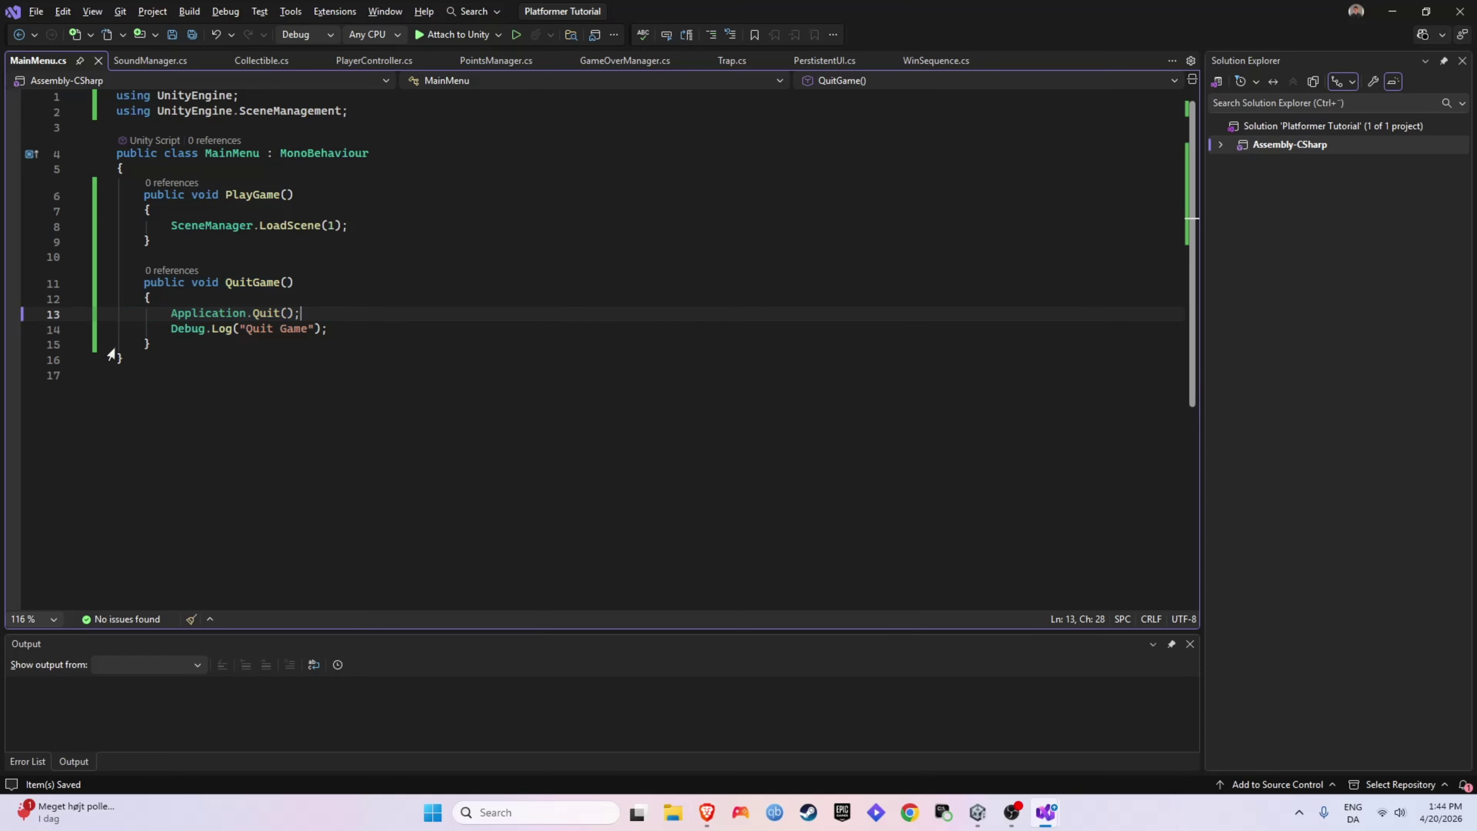
{"action": "left_click_drag", "start_coordinate": [175, 344], "coordinate": [102, 284]}
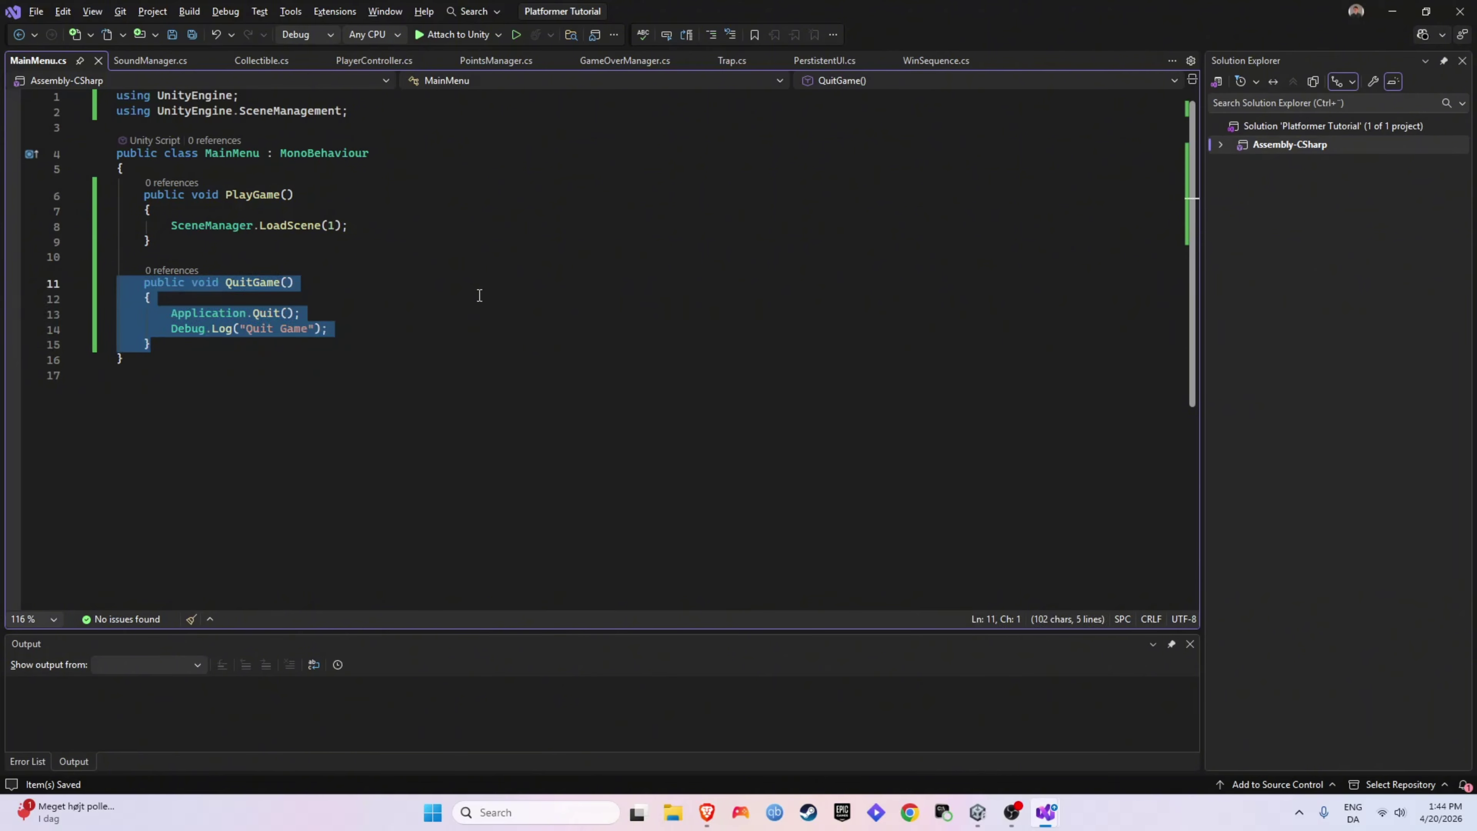
{"action": "left_click", "coordinate": [494, 299]}
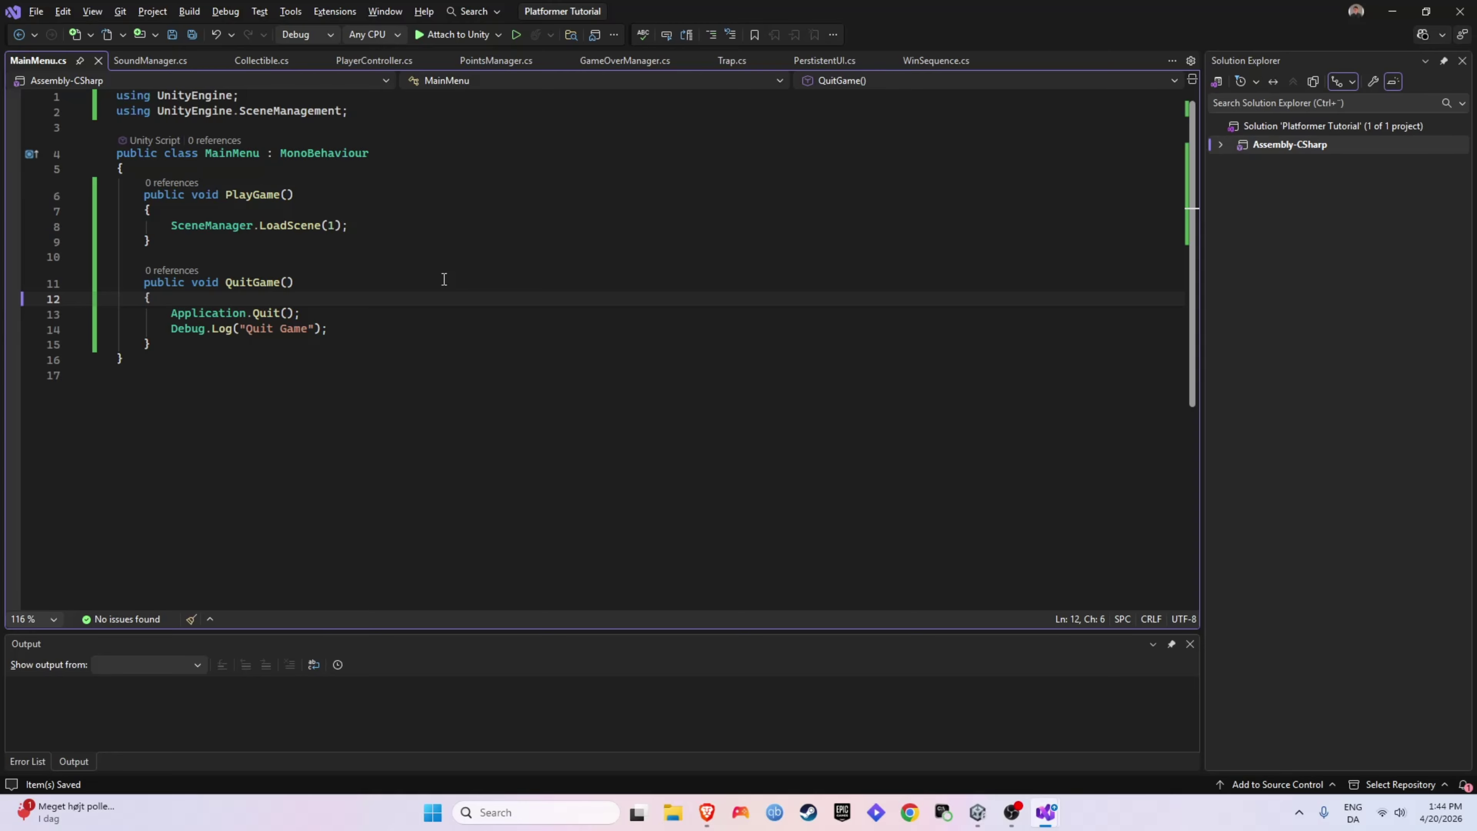
{"action": "key", "text": "alt+Tab"}
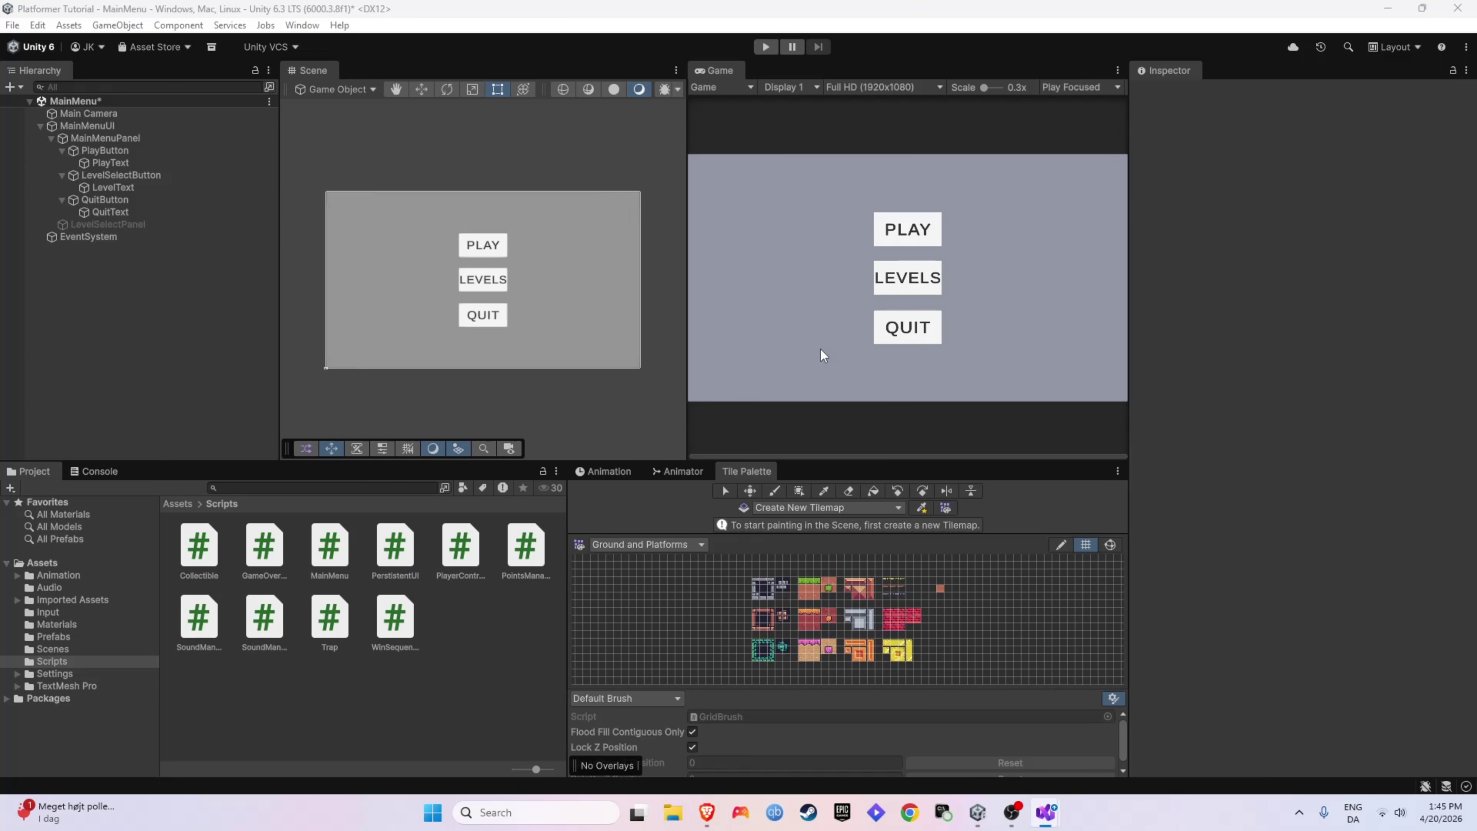
{"action": "key", "text": "alt+Tab"}
Add two [SerializeField] lines at the start of the MainMenu class and complete the first with private GameObject mainMenuPanel;.
{"action": "left_click", "coordinate": [551, 169]}
{"action": "key", "text": "Return"}
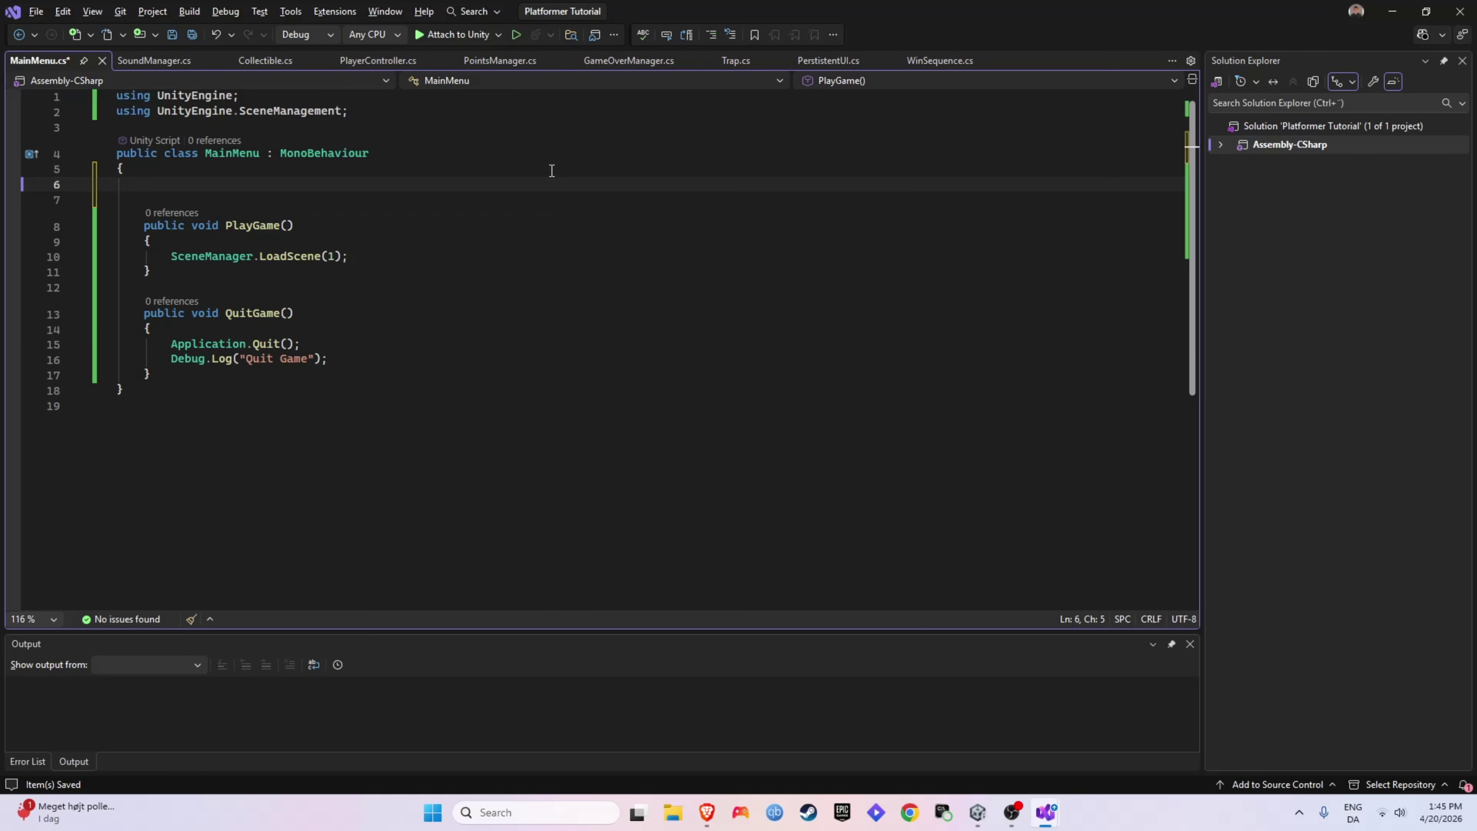
{"action": "type", "text": "[SerializeField]"}
{"action": "key", "text": "Return"}
{"action": "type", "text": "[SerializeField]"}
{"action": "left_click", "coordinate": [306, 184]}
{"action": "type", "text": "privat"}
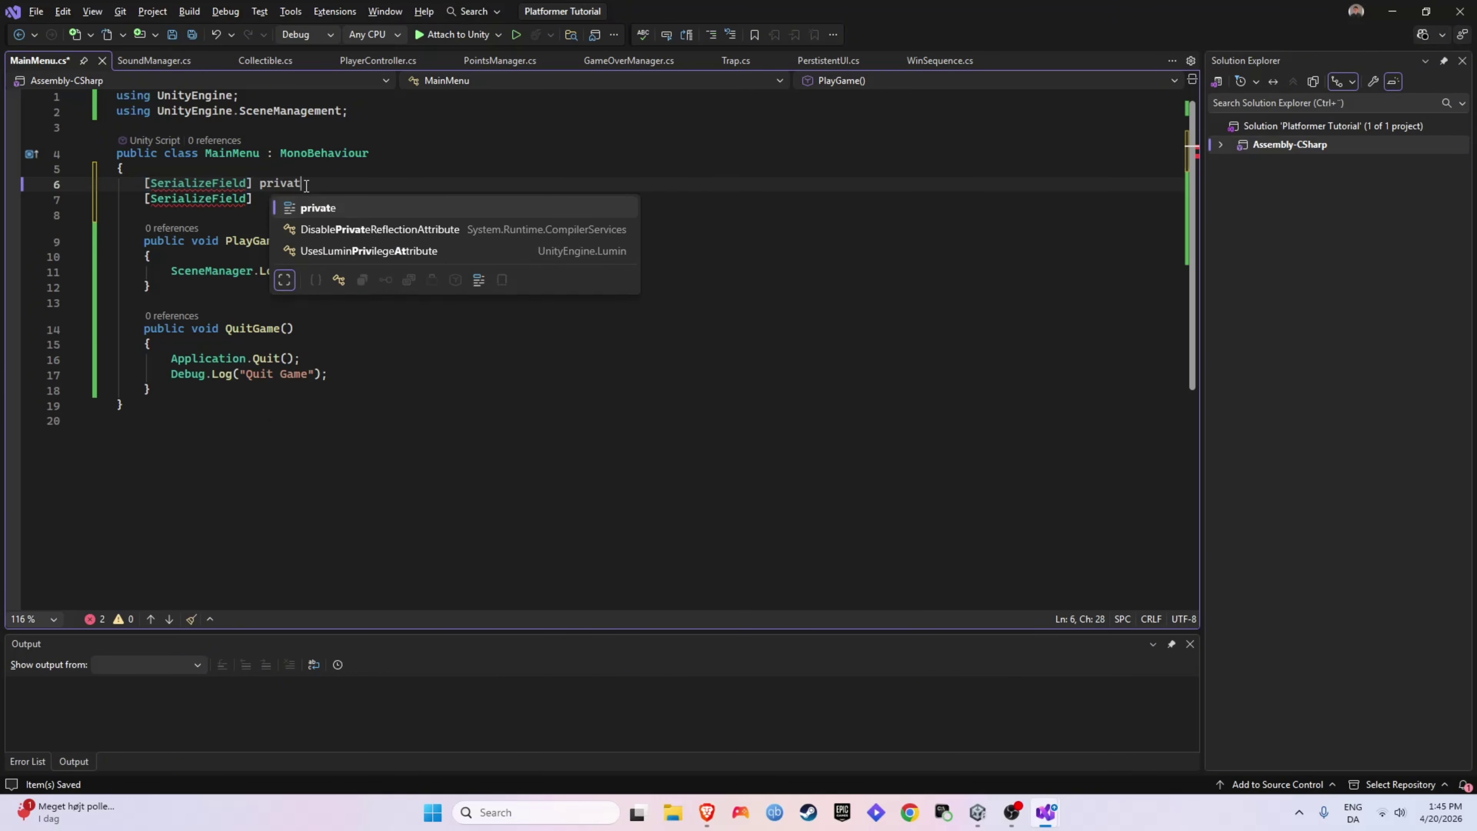
{"action": "type", "text": "e GameObject m"}
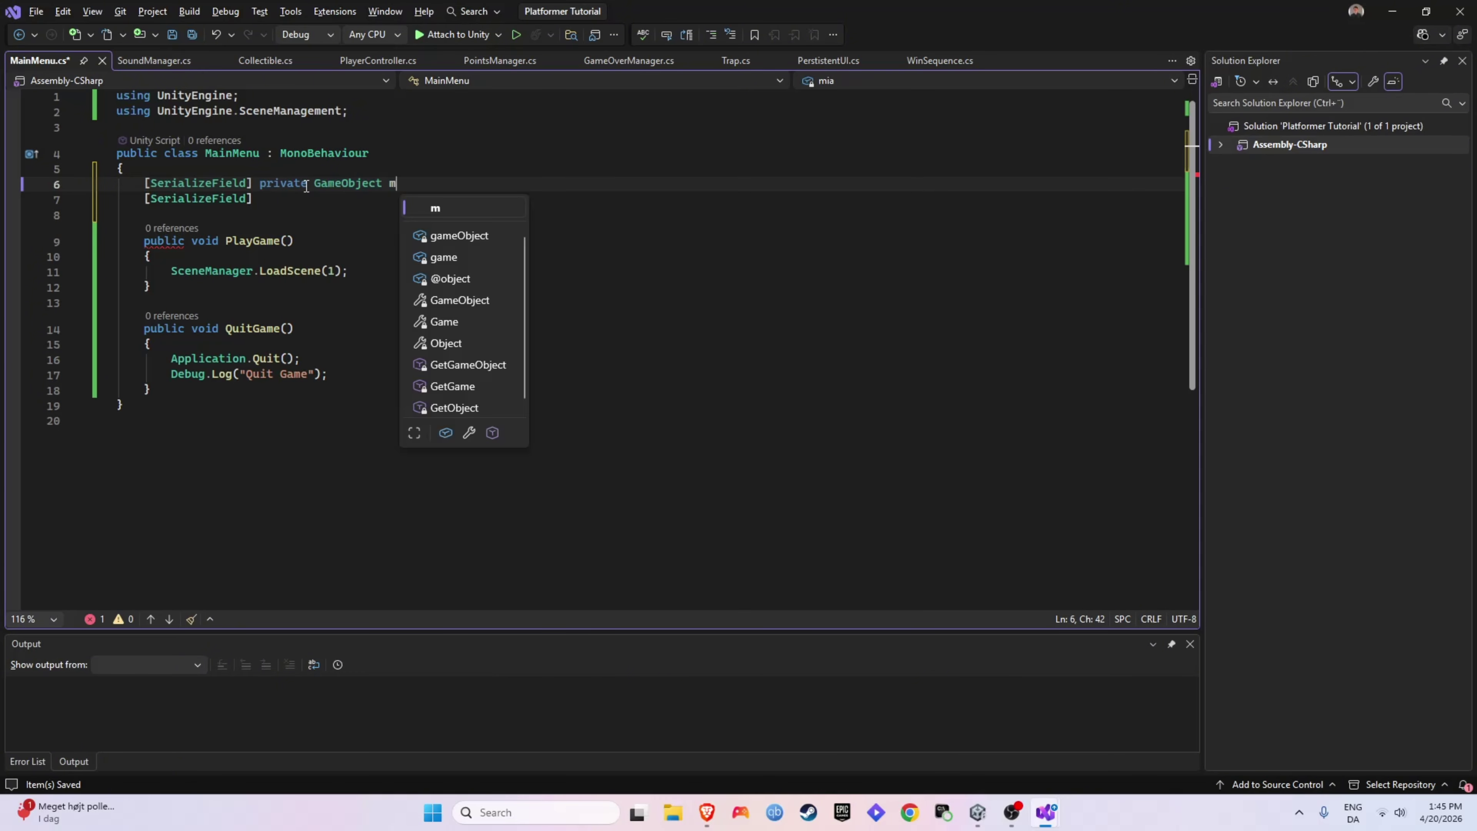
{"action": "type", "text": "ainMenuPanel;"}
Complete the second [SerializeField] line with private GameObject levelSelectPanel;.
{"action": "key", "text": "Down"}
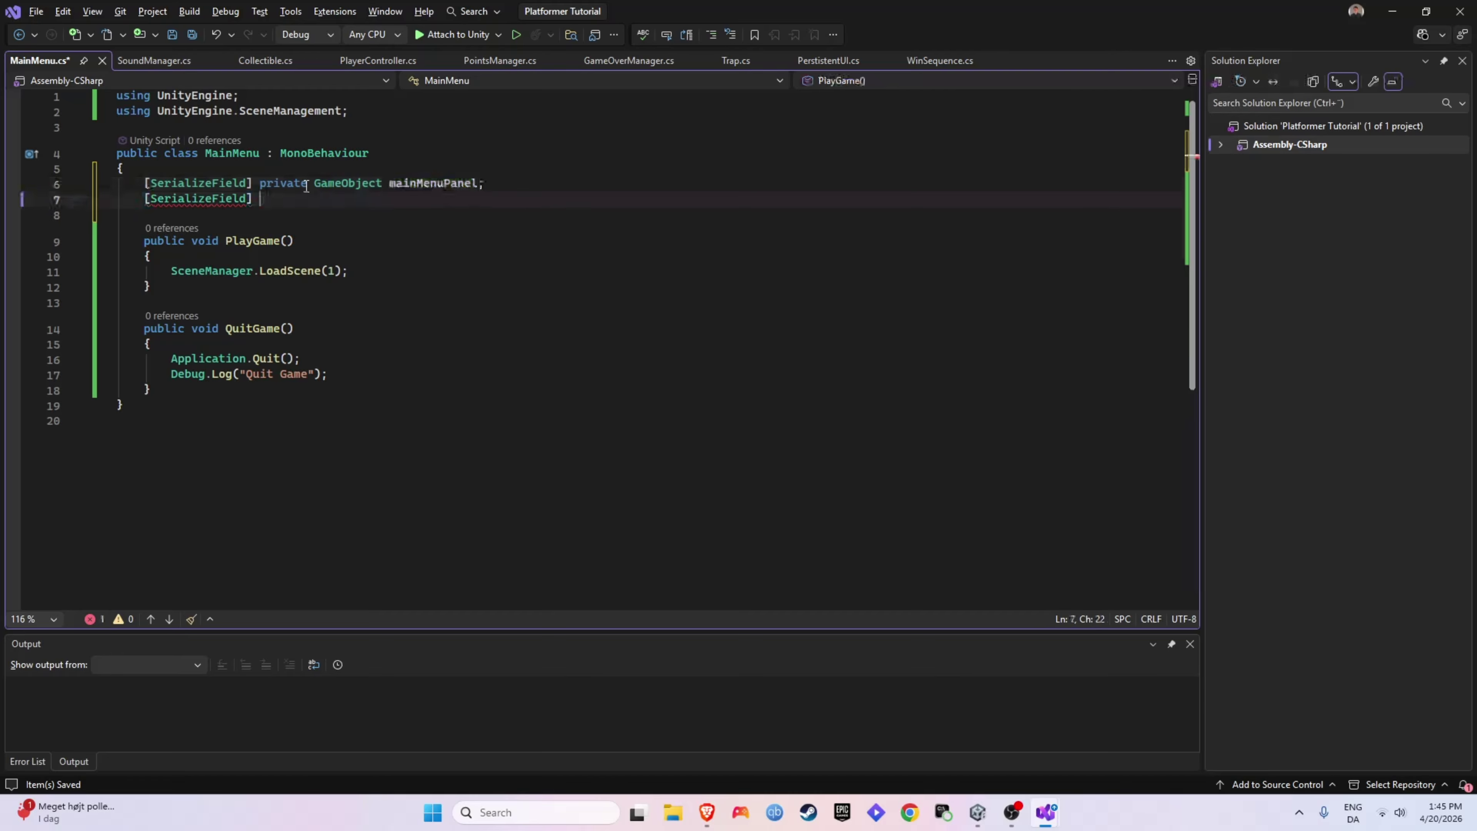
{"action": "type", "text": "private Game"}
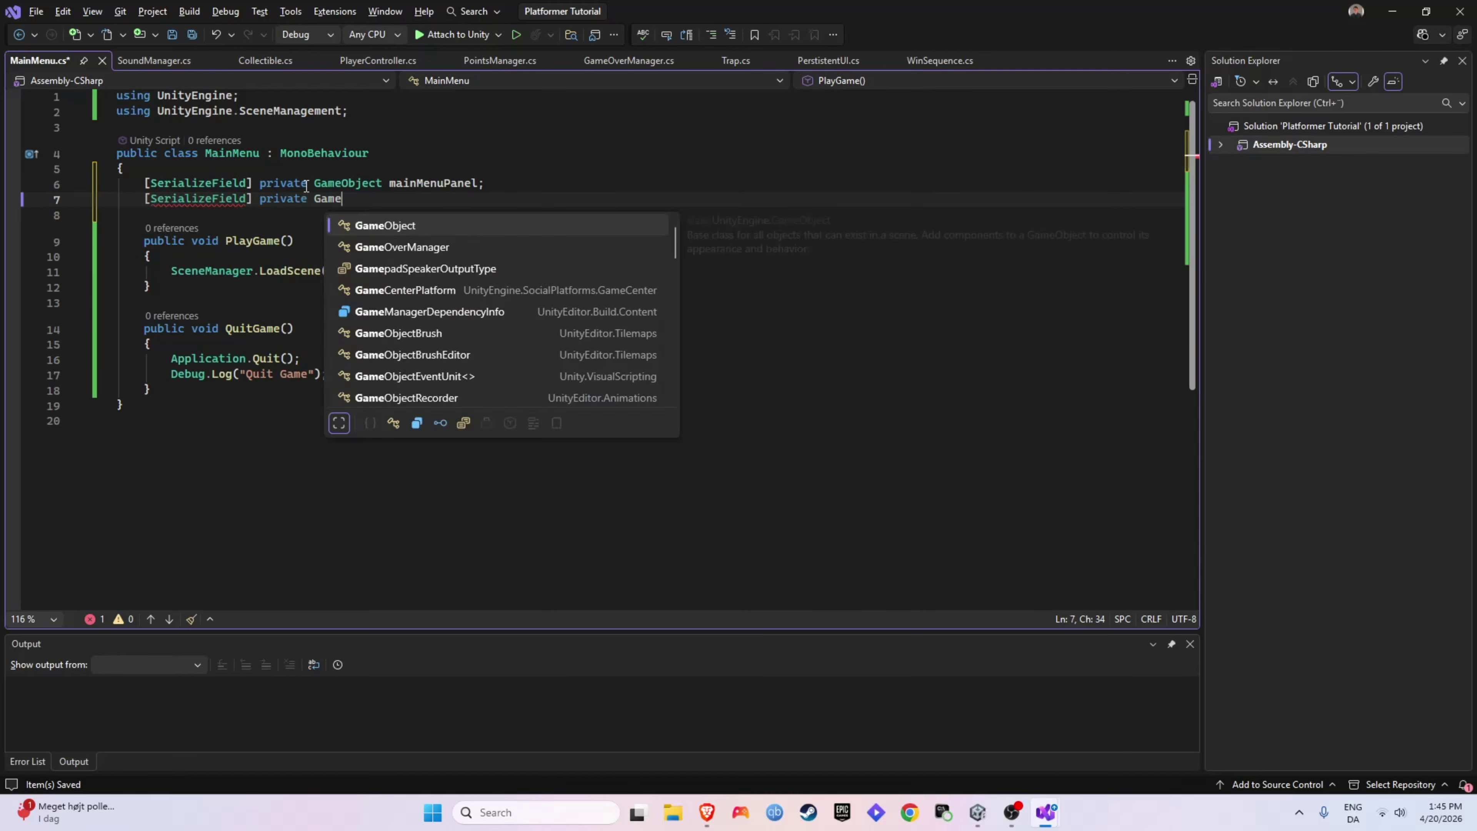
{"action": "key", "text": "Tab"}
{"action": "type", "text": "level"}
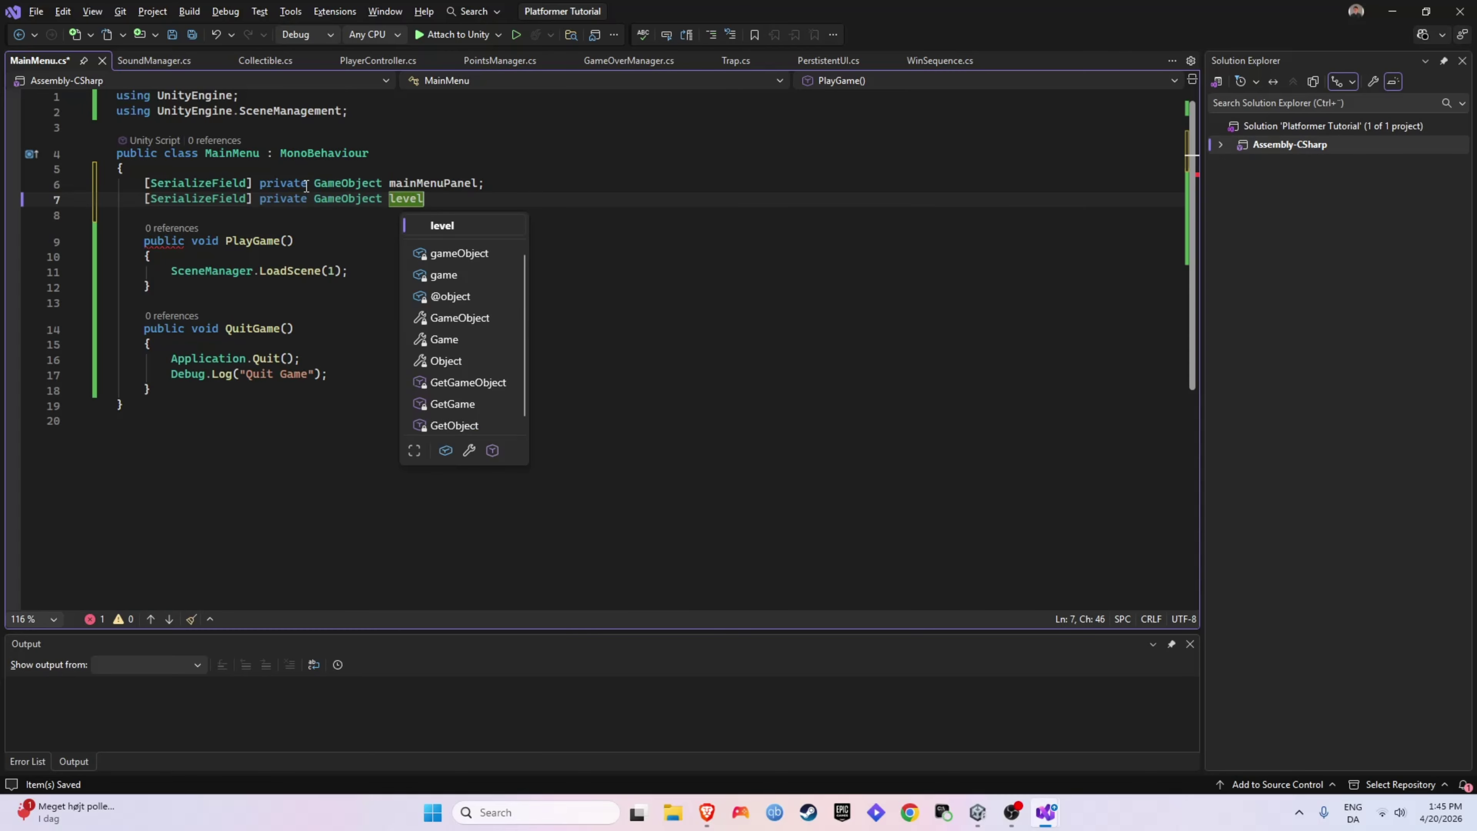
{"action": "type", "text": "SelectPanel;"}
Add an empty public void OpenLevelSelect() method below QuitGame.
{"action": "left_click", "coordinate": [756, 388]}
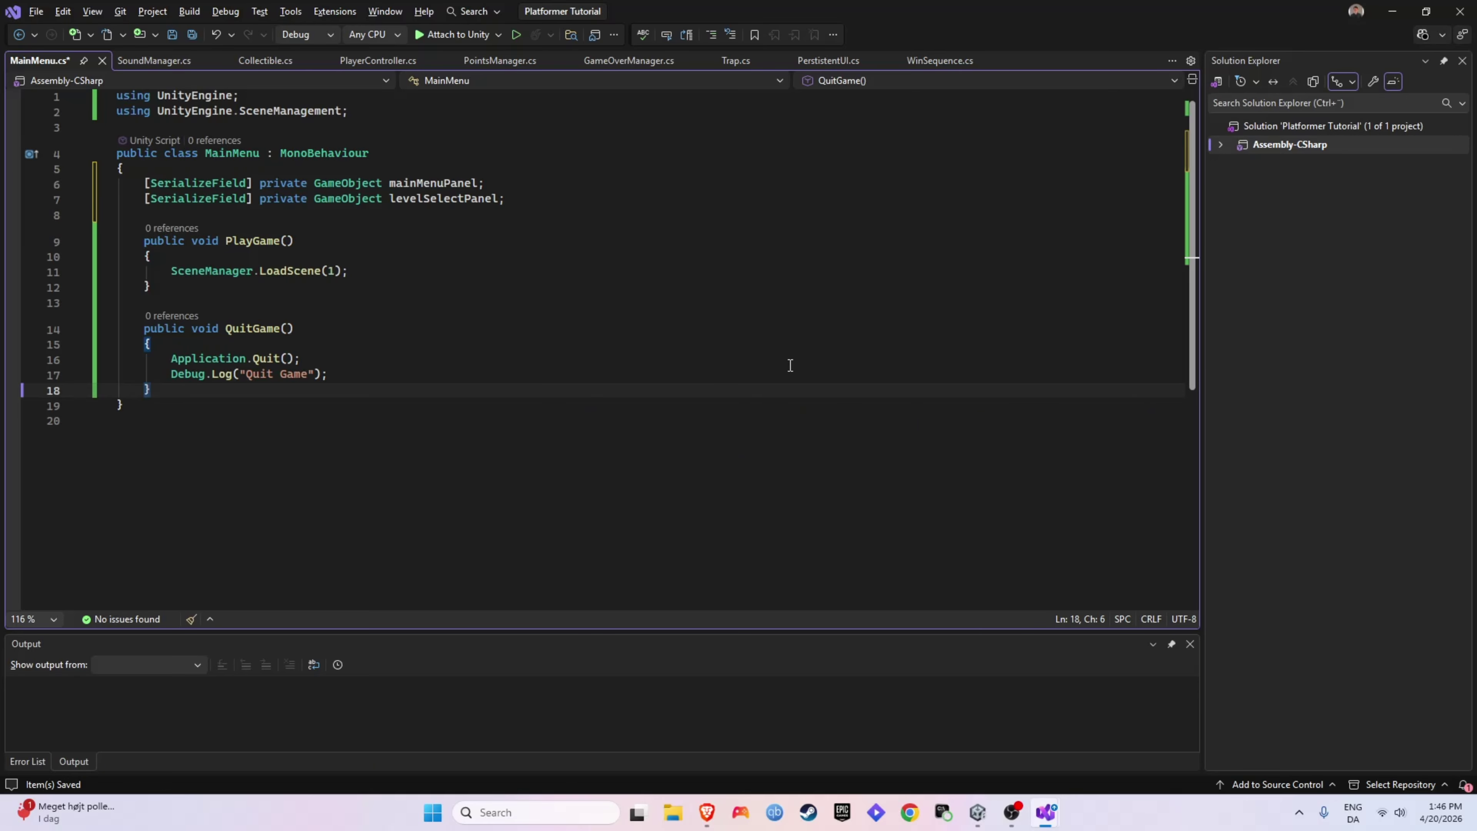
{"action": "key", "text": "Return"}
{"action": "key", "text": "Return"}
{"action": "type", "text": "public void Open"}
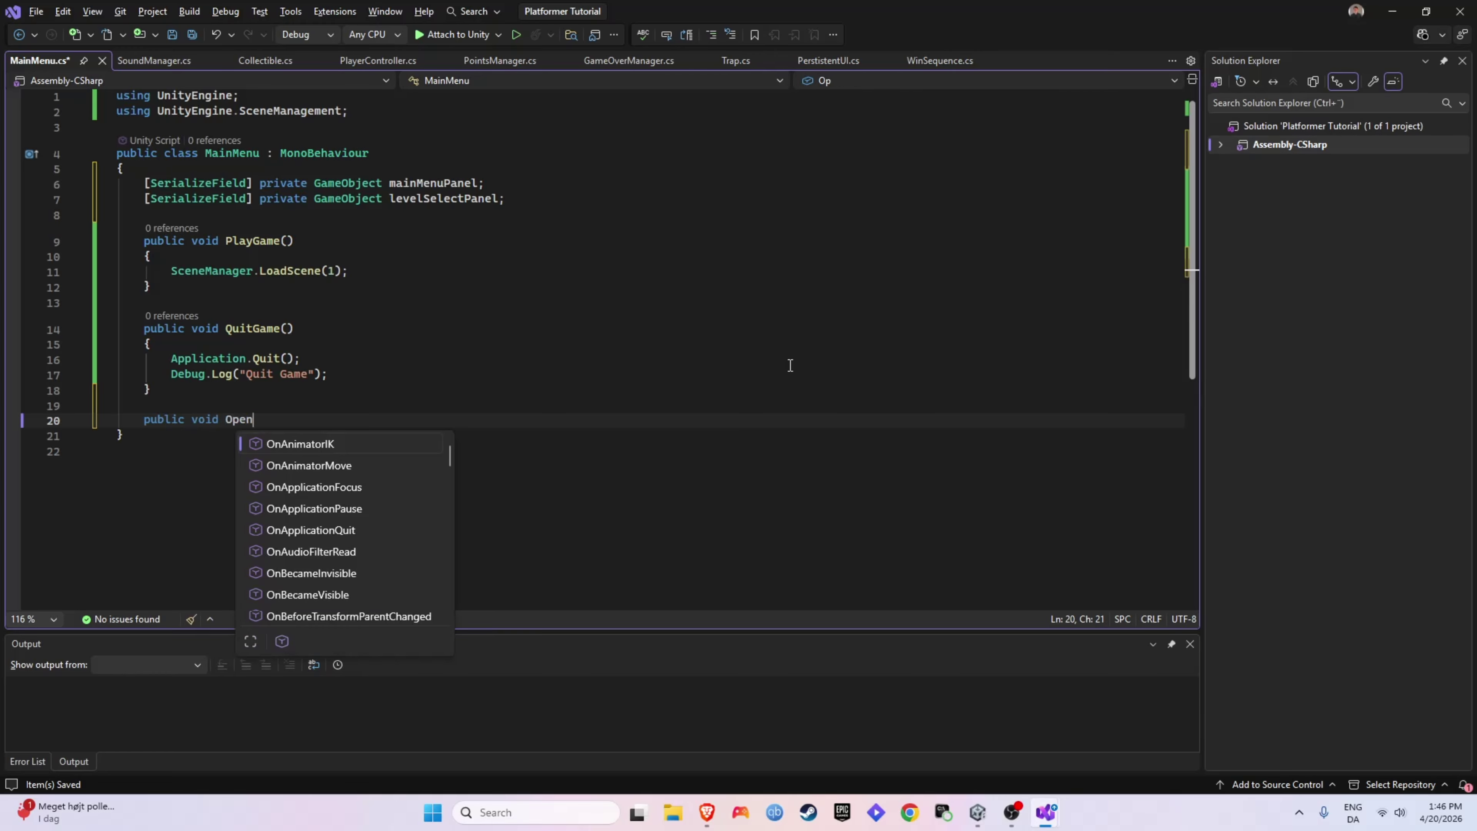
{"action": "type", "text": "LevelSelect()"}
{"action": "key", "text": "Return"}
{"action": "type", "text": "{"}
{"action": "key", "text": "Return"}
{"action": "key", "text": "Down"}
Add an empty public void CloseLevelSelect() method below OpenLevelSelect.
{"action": "key", "text": "Return"}
{"action": "key", "text": "Return"}
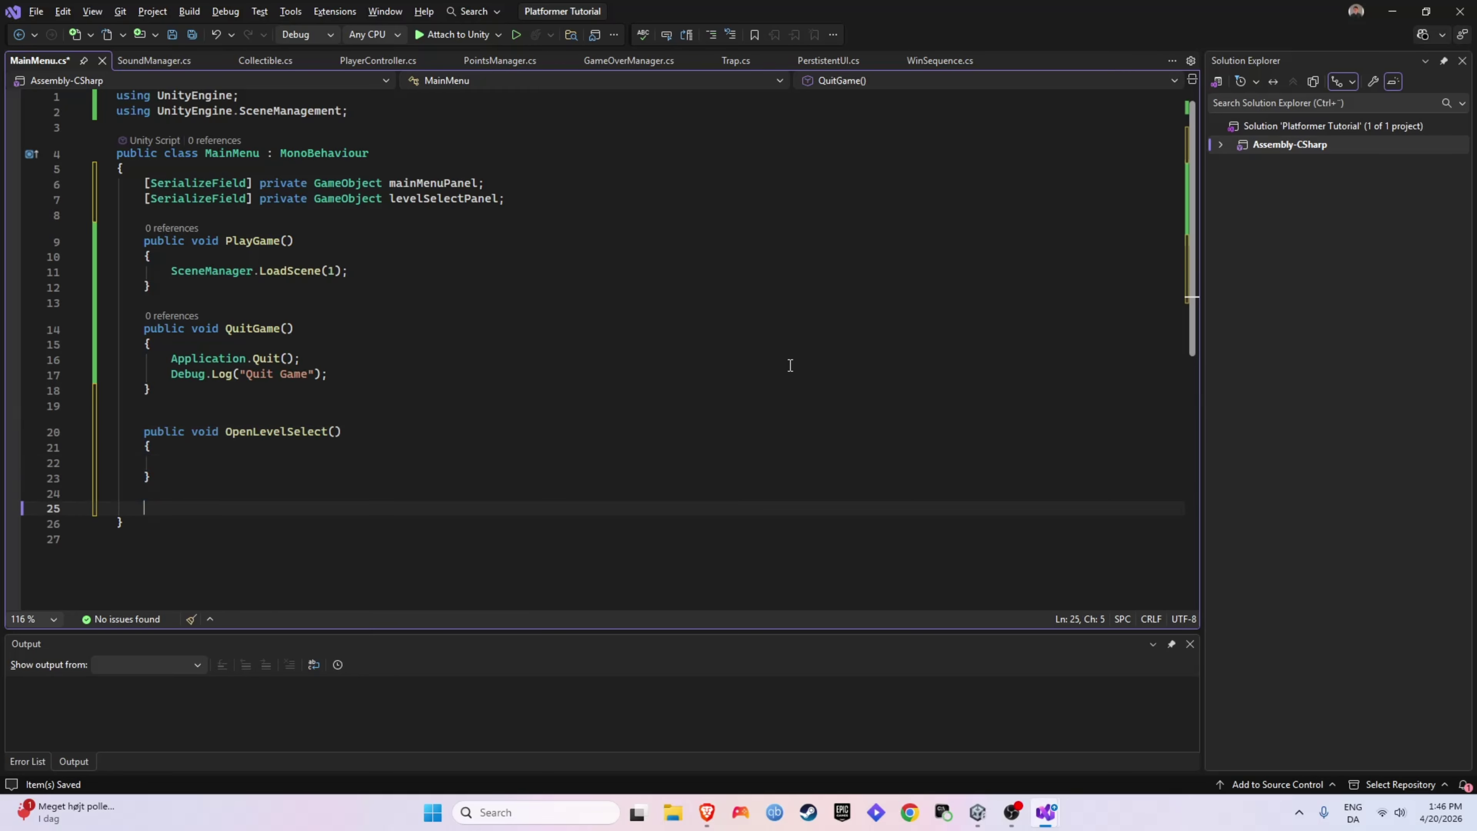
{"action": "type", "text": "public void CloseL"}
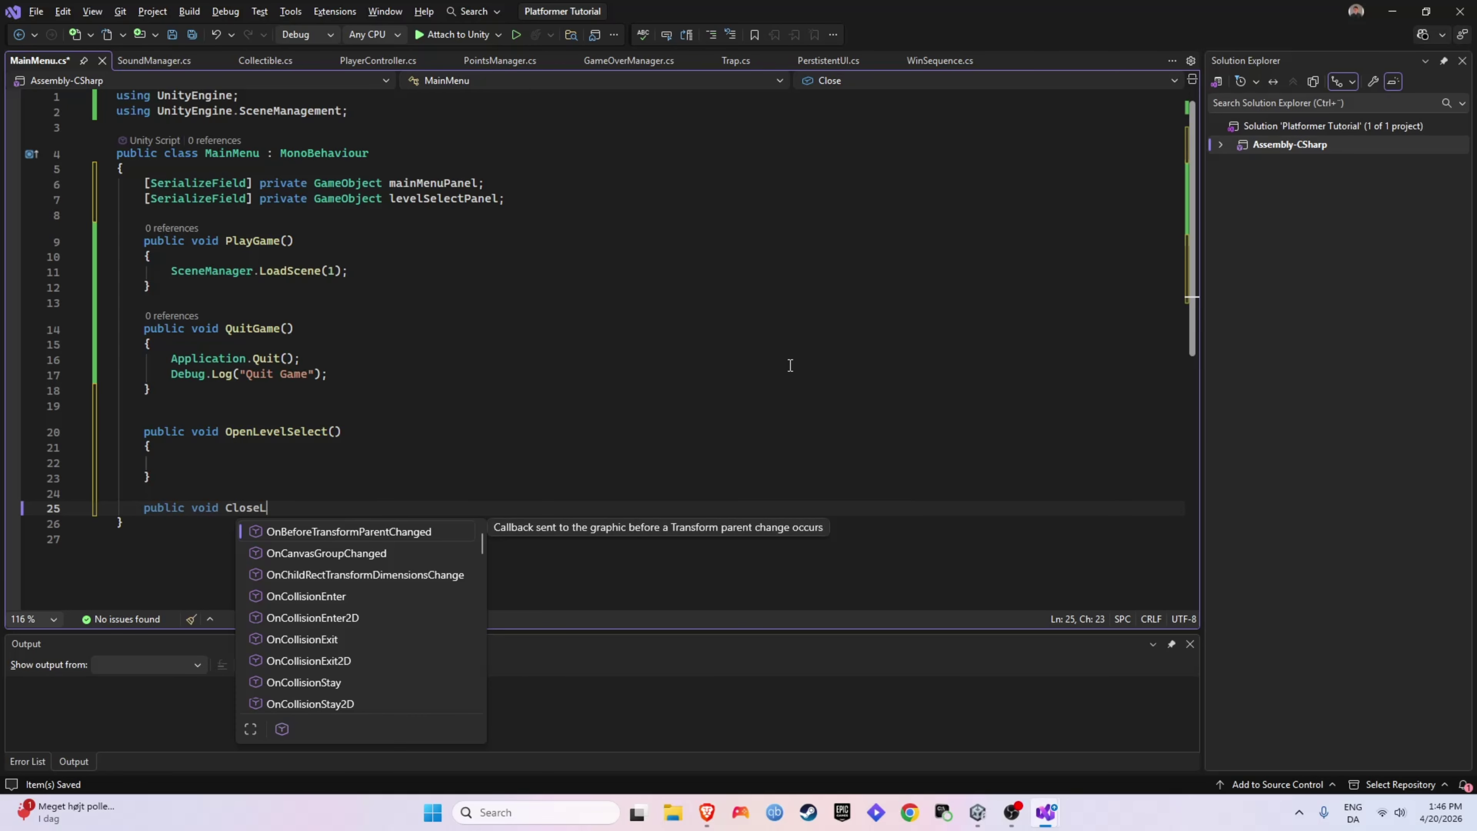
{"action": "type", "text": "evelSelect()"}
{"action": "key", "text": "Return"}
{"action": "type", "text": "{"}
{"action": "key", "text": "Return"}
Fill the OpenLevelSelect() body with mainMenuPanel.SetActive(false); and levelSelectPanel.SetActive(true);.
{"action": "left_click", "coordinate": [275, 455]}
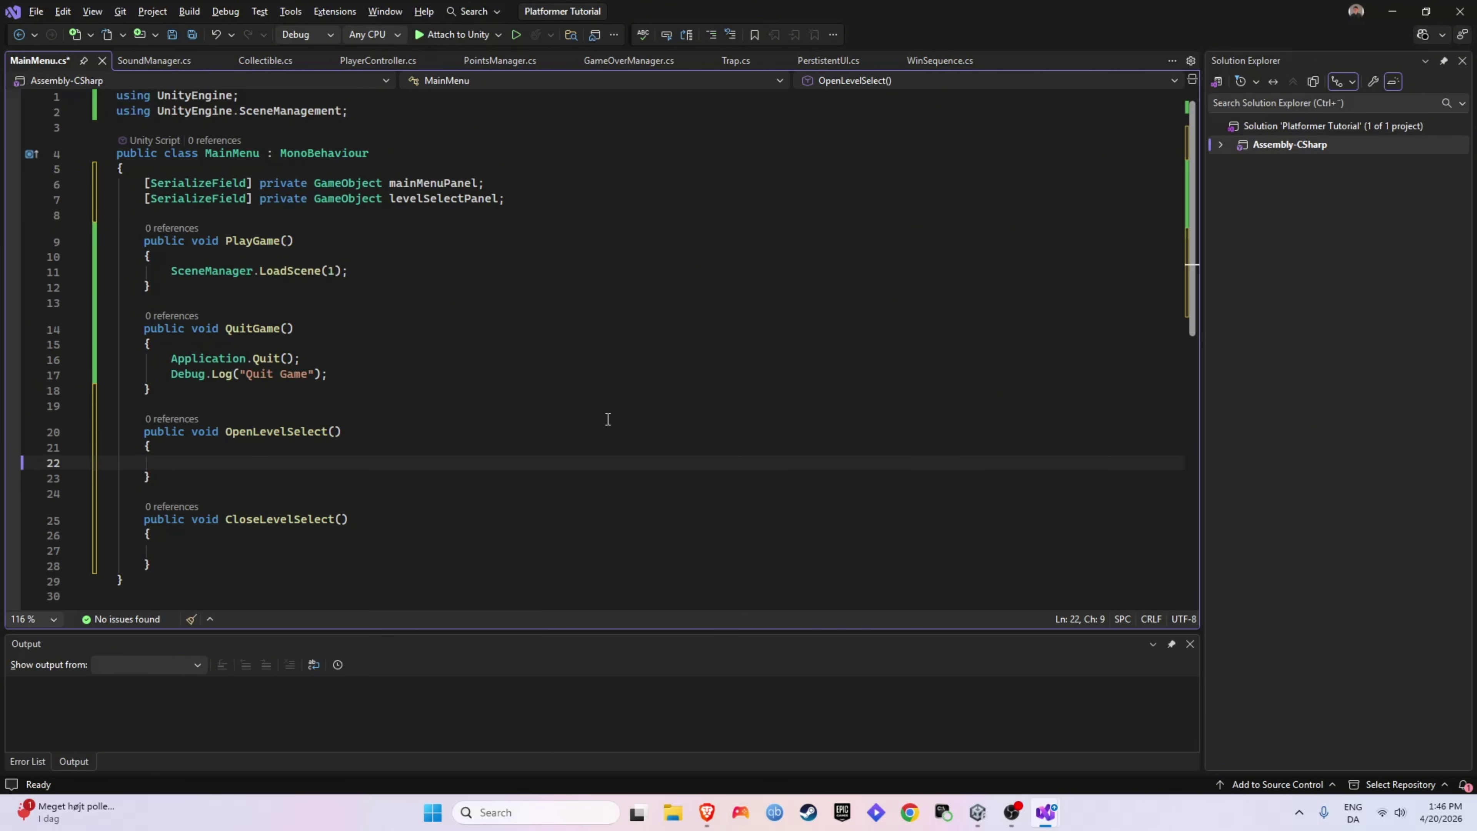
{"action": "type", "text": "mainMenuPanel"}
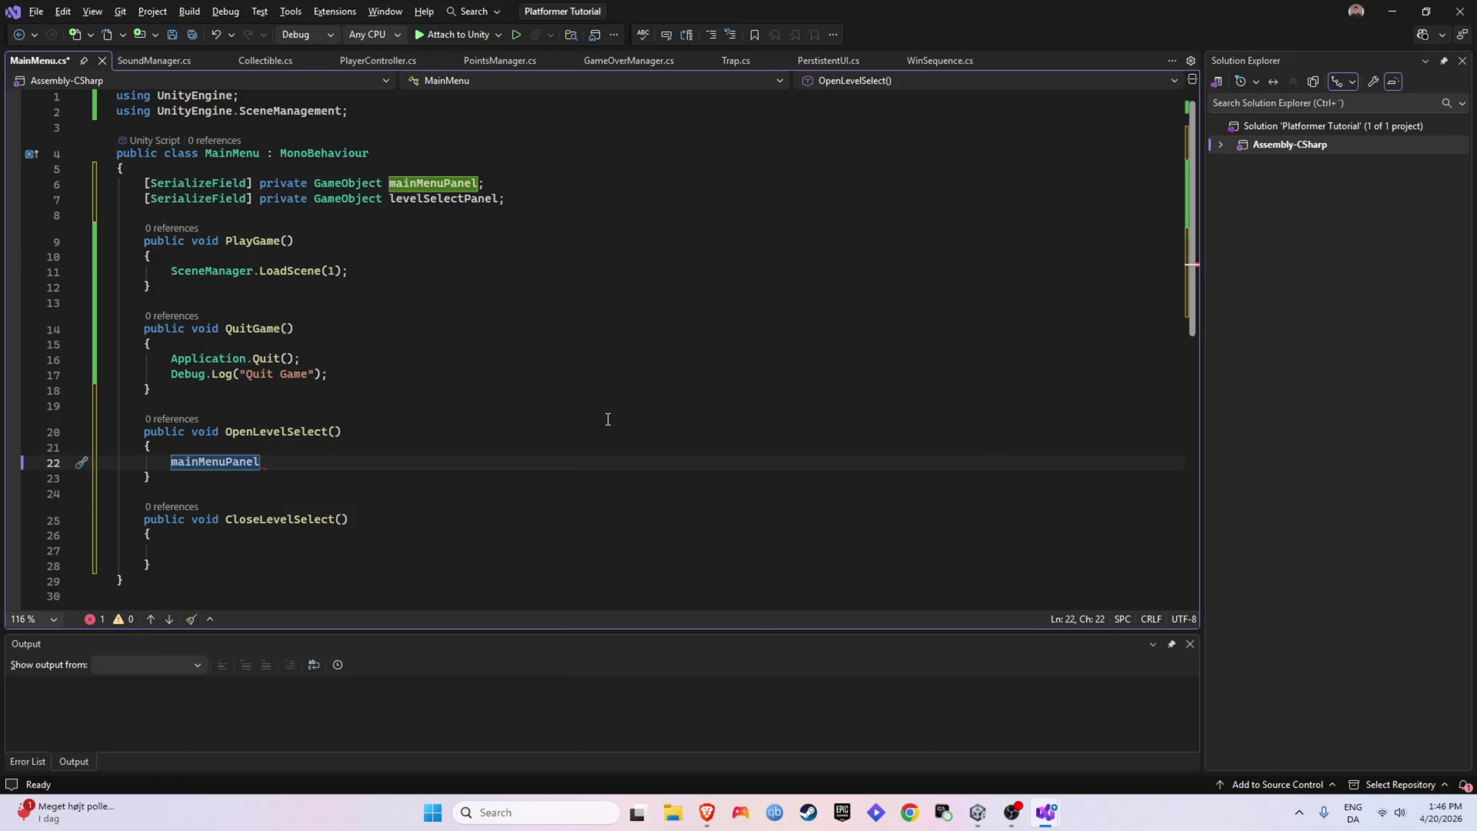
{"action": "type", "text": ".SetActive(false"}
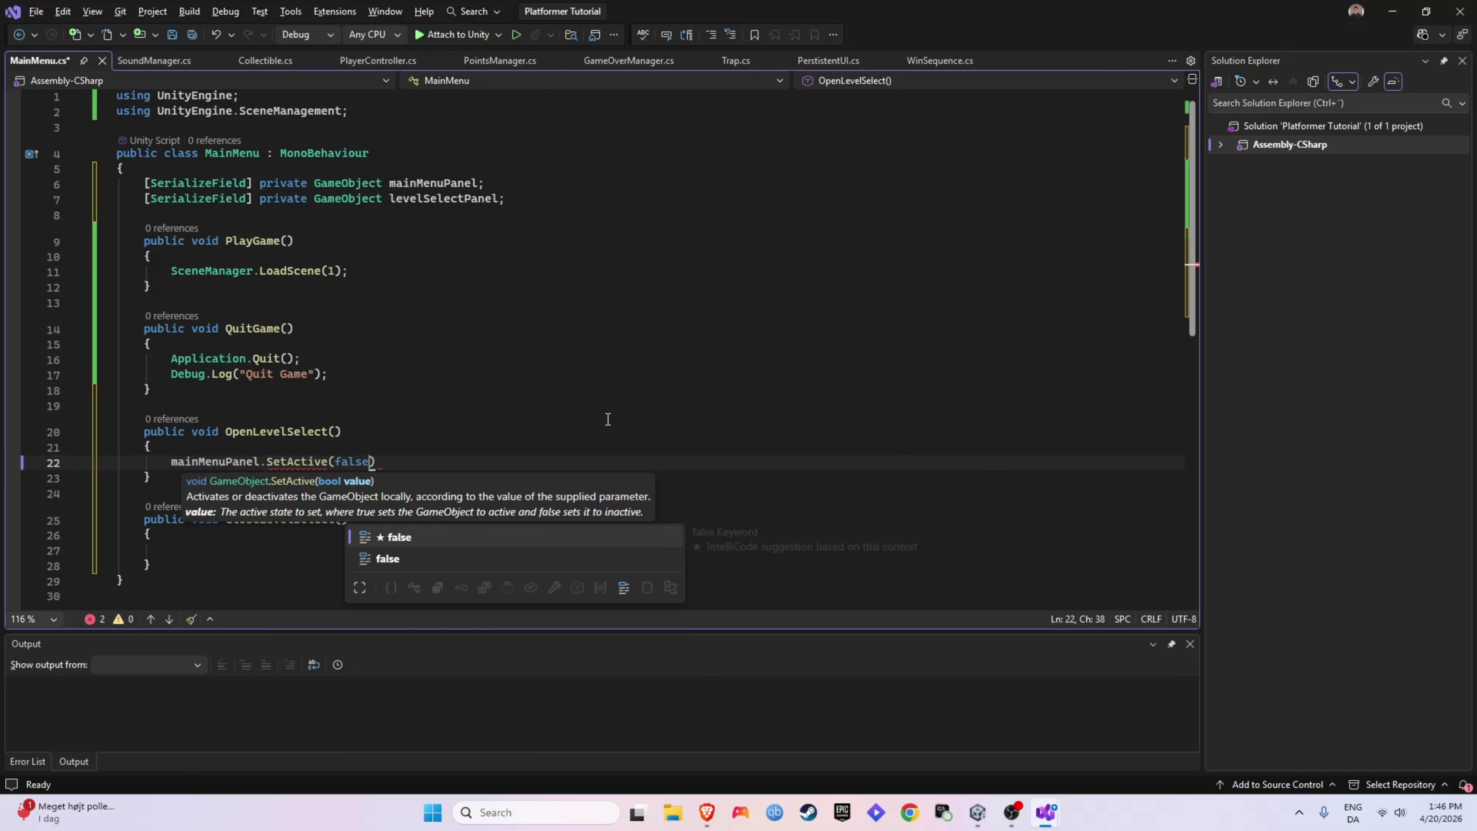
{"action": "type", "text": ");"}
{"action": "key", "text": "Return"}
{"action": "type", "text": "l"}
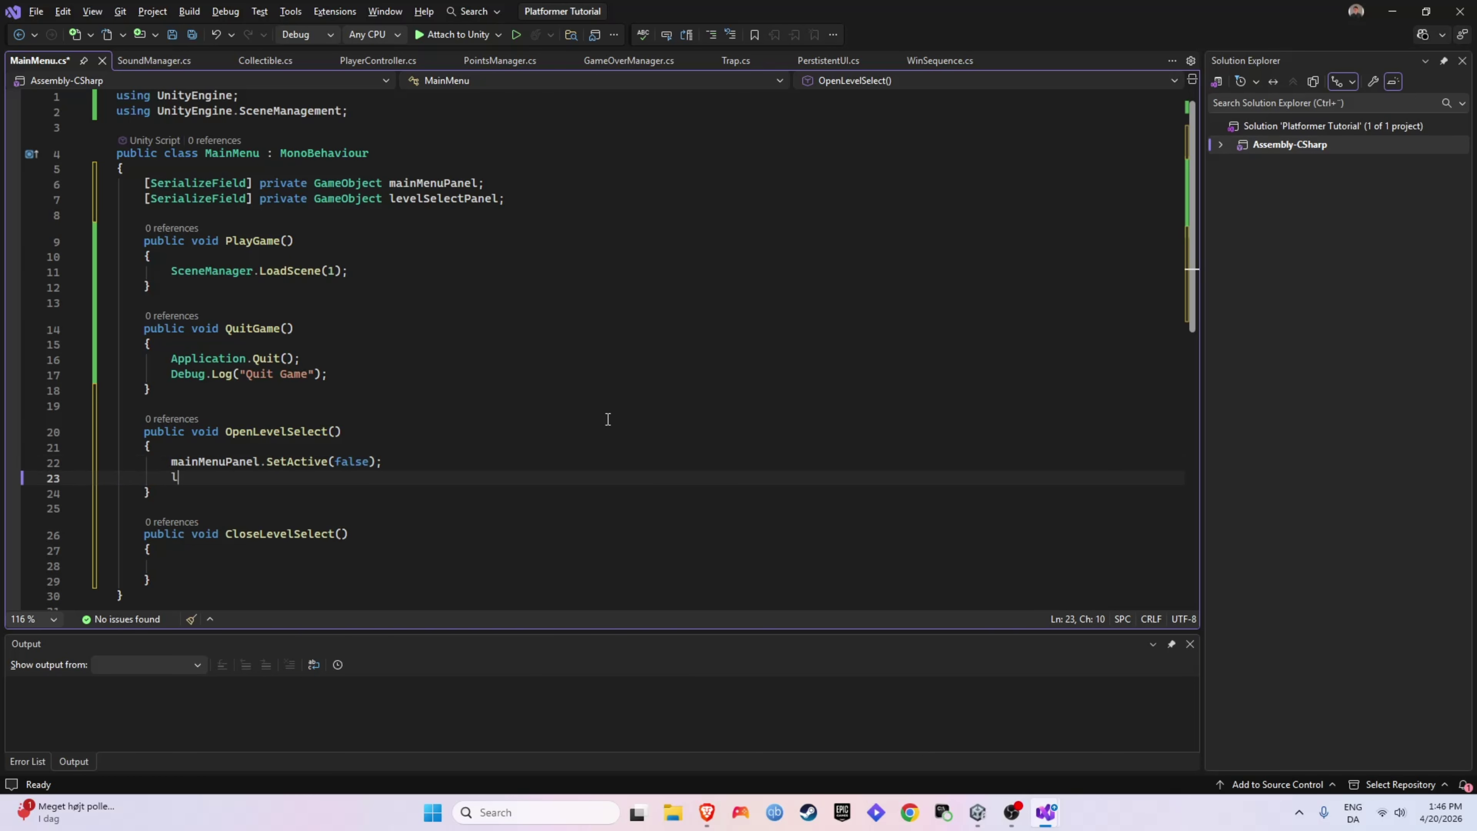
{"action": "type", "text": "evelSelectPanel.Set"}
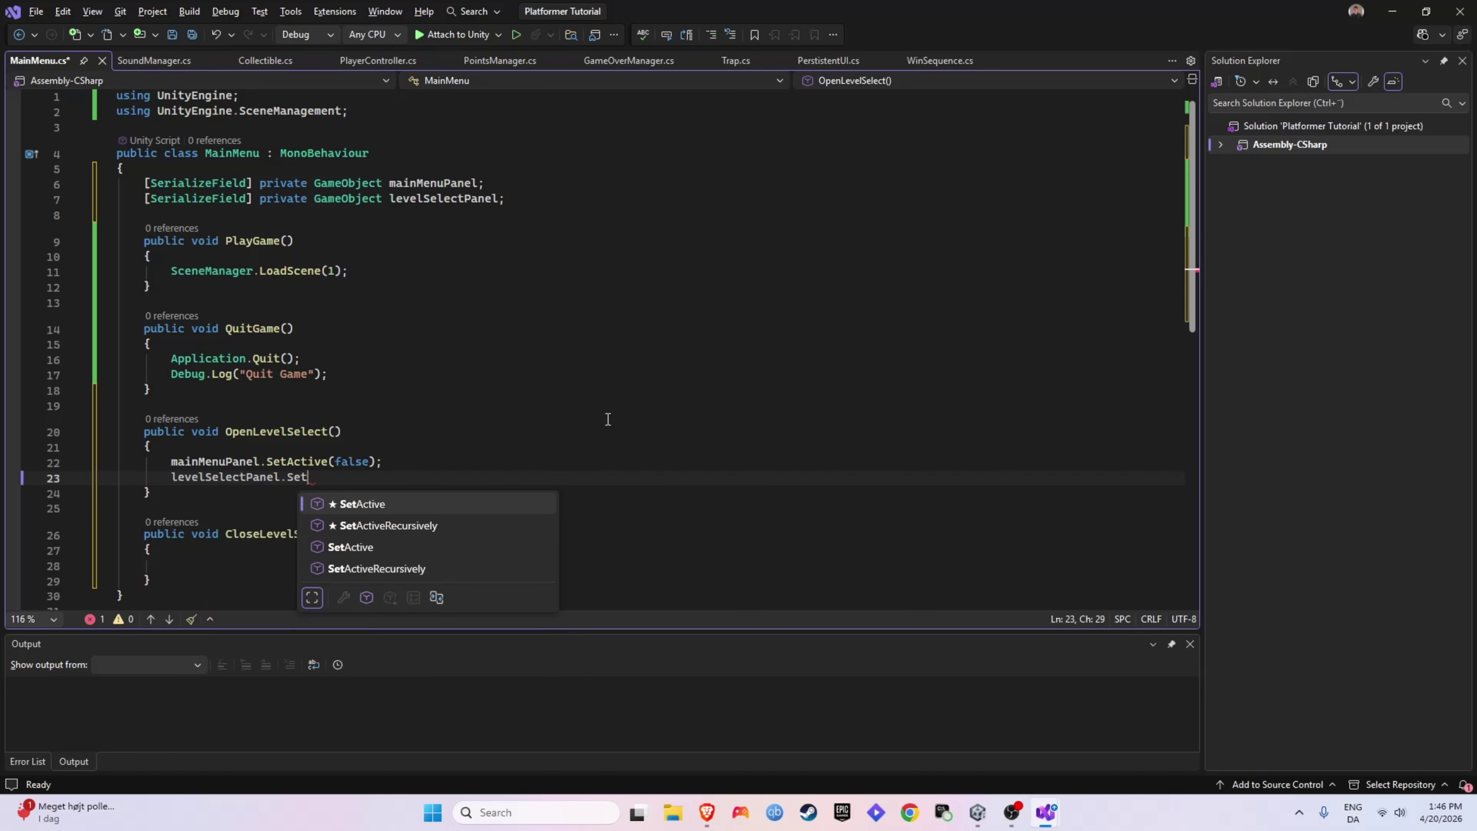
{"action": "type", "text": "Active(true);"}
{"action": "scroll", "coordinate": [638, 399], "scroll_direction": "down", "scroll_amount": 2}
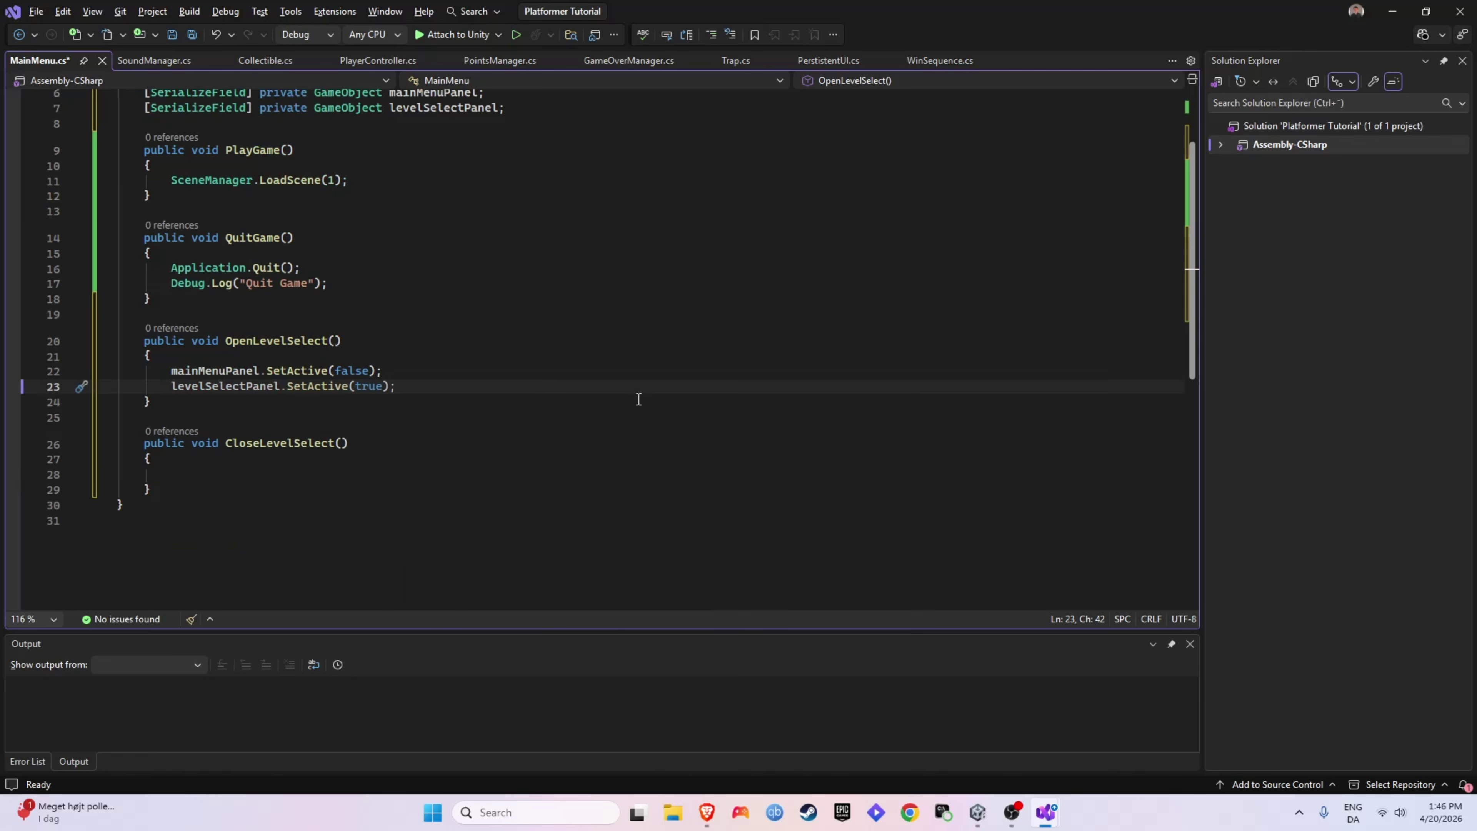
{"action": "left_click_drag", "start_coordinate": [153, 489], "coordinate": [116, 443]}
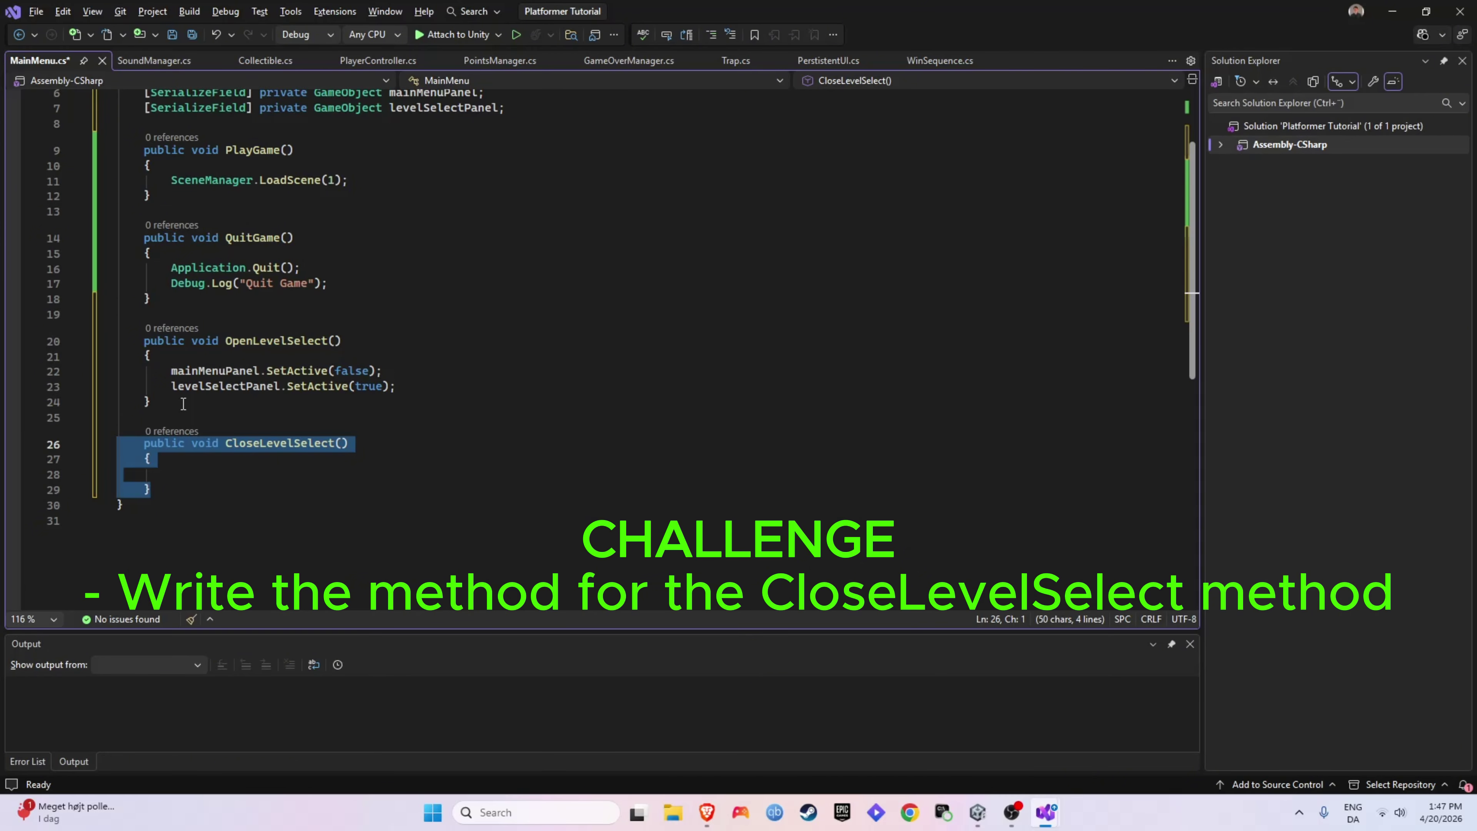
{"action": "left_click_drag", "start_coordinate": [187, 401], "coordinate": [103, 342]}
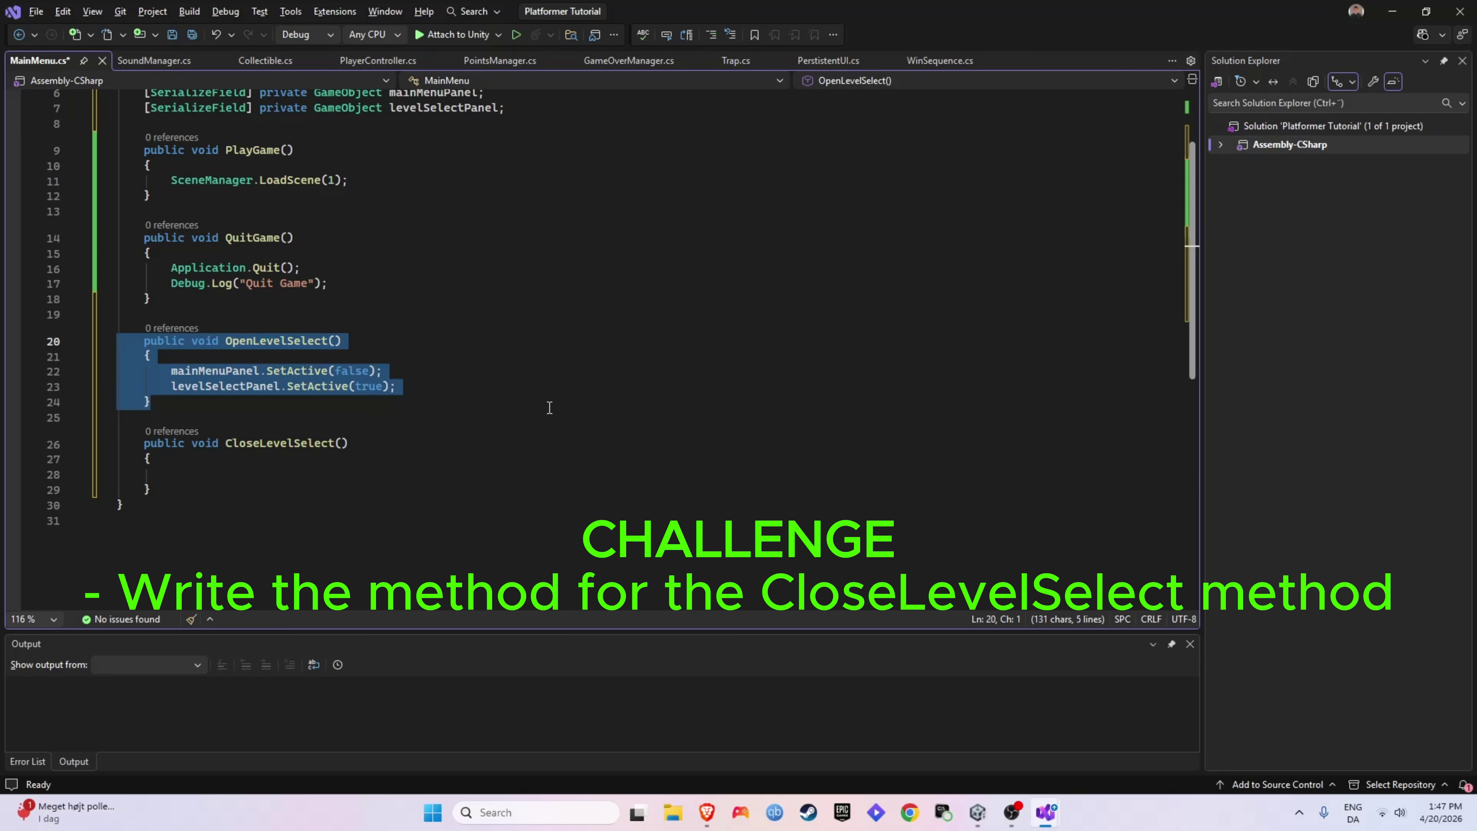
{"action": "left_click", "coordinate": [202, 468]}
Copy the two SetActive lines from OpenLevelSelect() into the empty body of CloseLevelSelect().
{"action": "left_click_drag", "start_coordinate": [395, 387], "coordinate": [116, 372]}
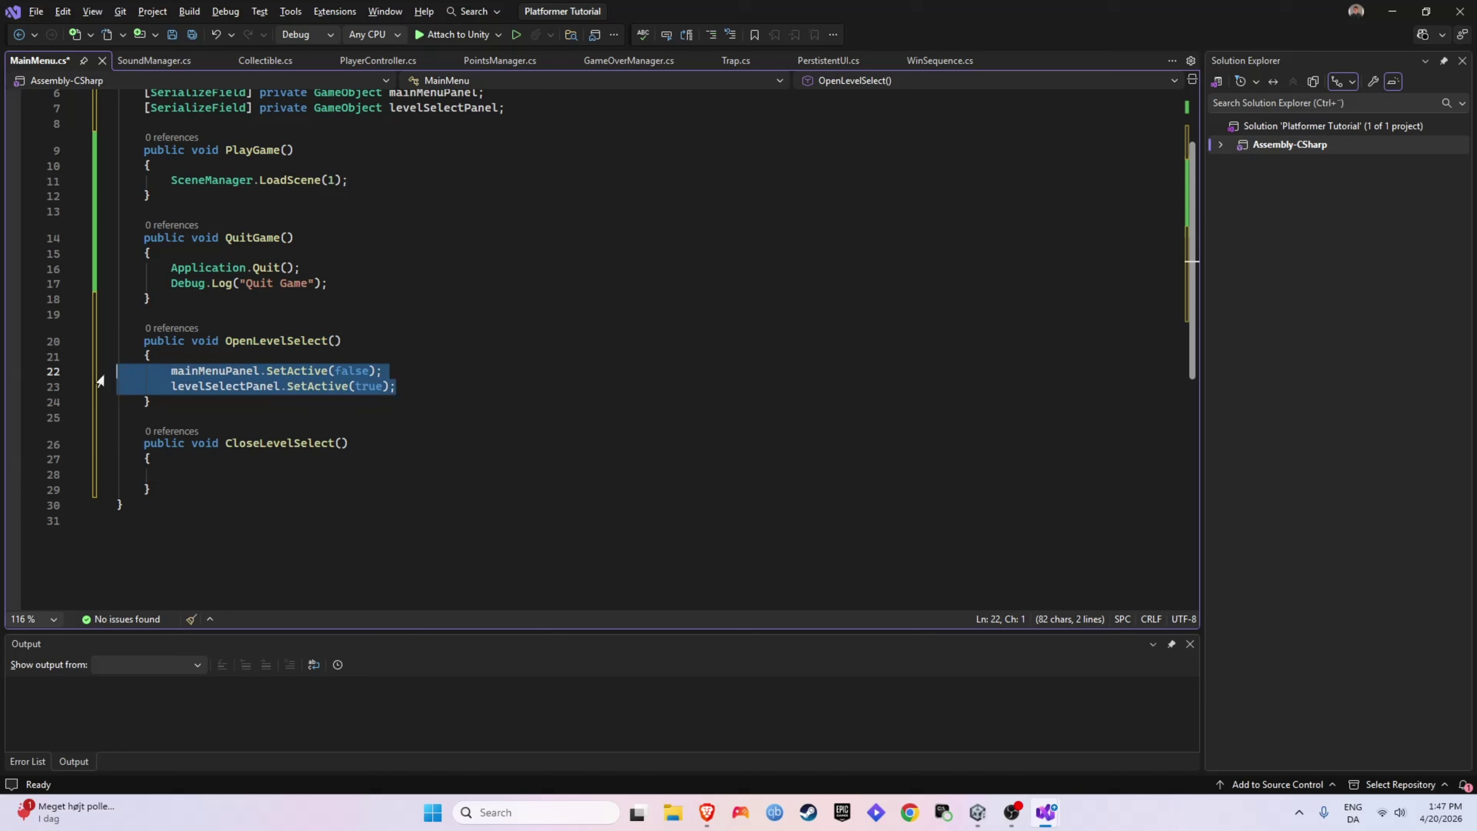
{"action": "key", "text": "ctrl+c"}
{"action": "left_click", "coordinate": [210, 470]}
{"action": "key", "text": "ctrl+v"}
In CloseLevelSelect(), set mainMenuPanel's SetActive argument to true and levelSelectPanel's to false, and save the script.
{"action": "double_click", "coordinate": [349, 473]}
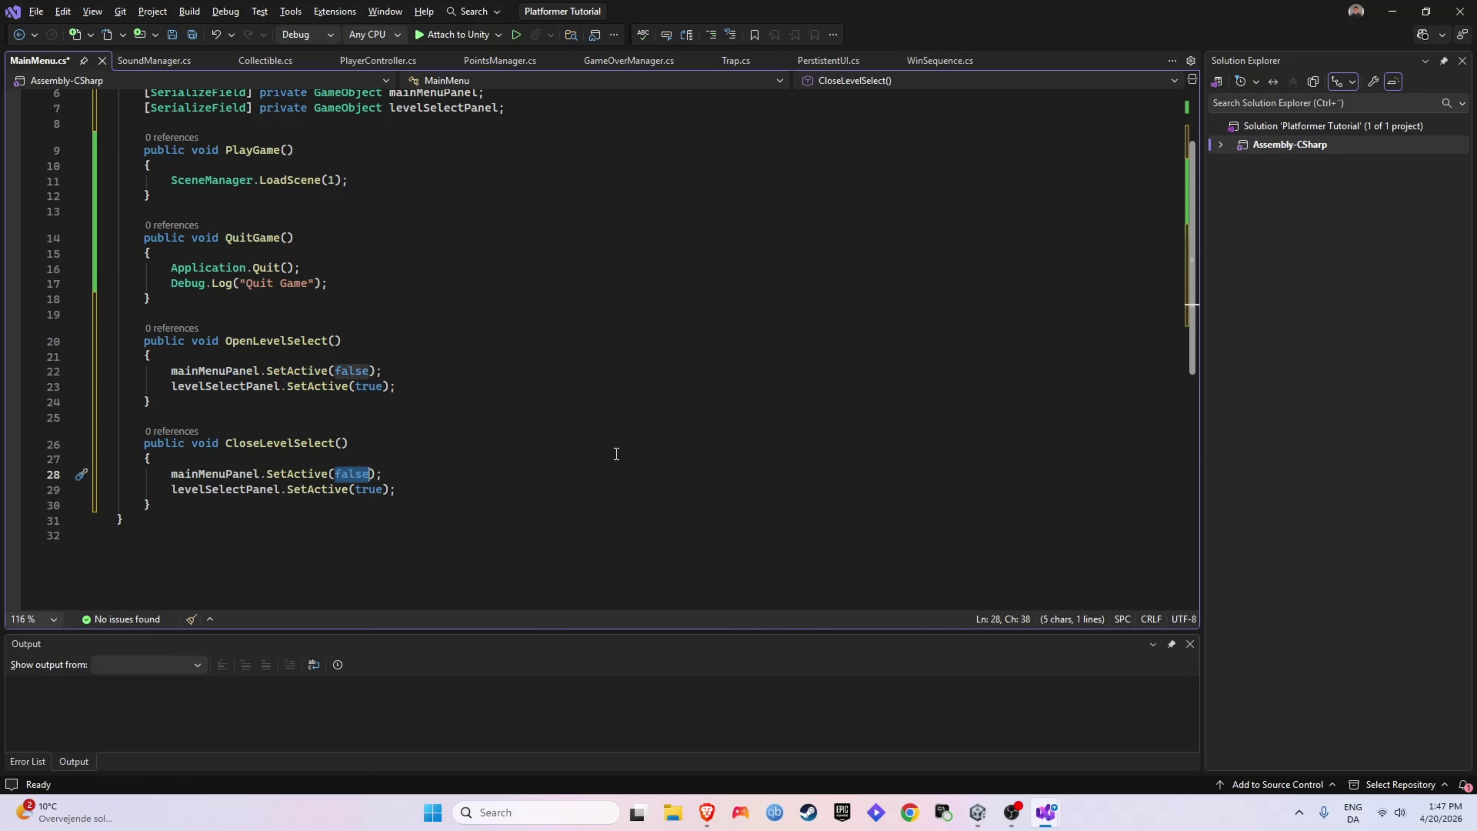
{"action": "type", "text": "true"}
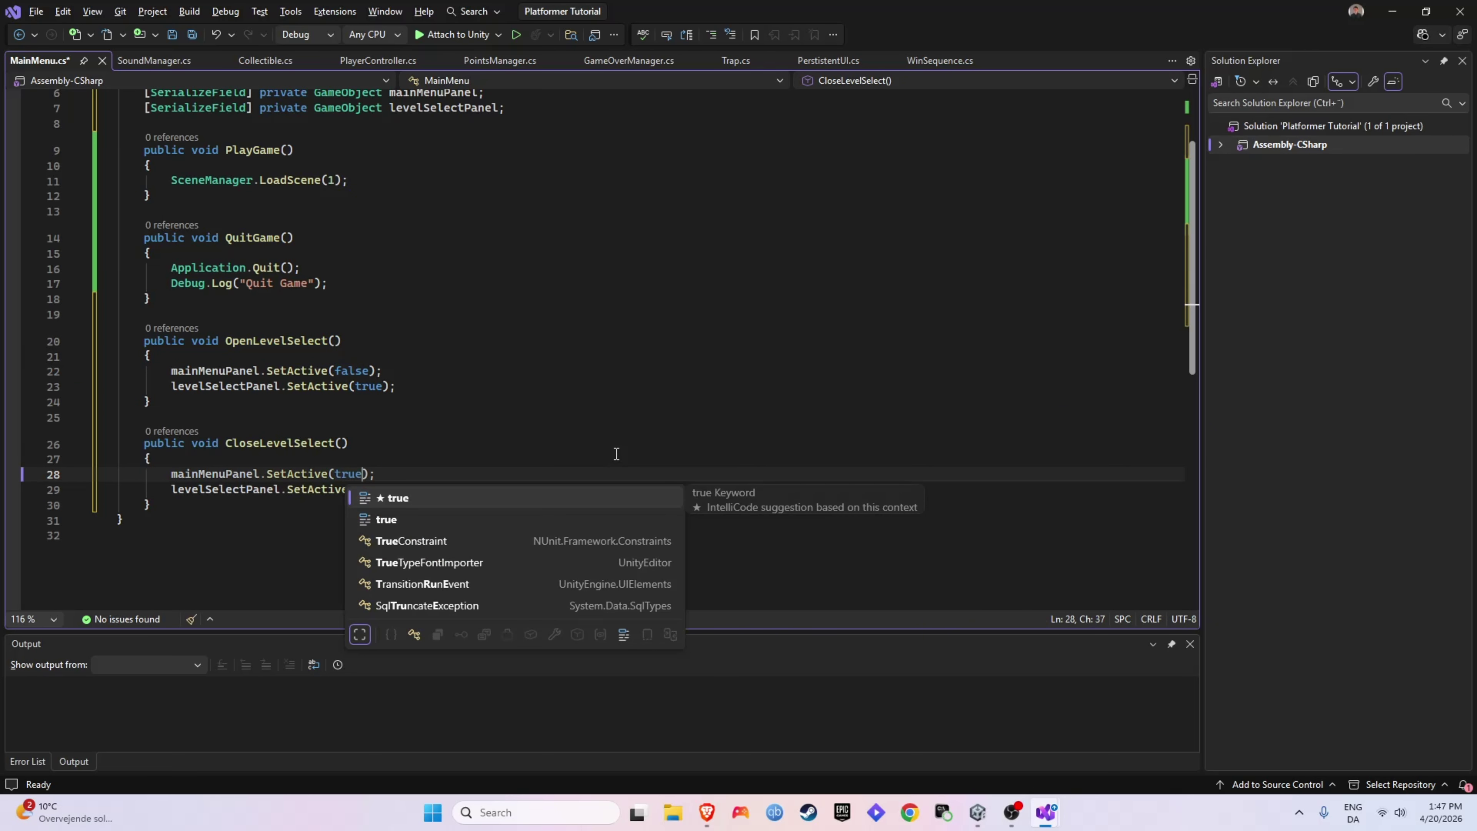
{"action": "double_click", "coordinate": [369, 489]}
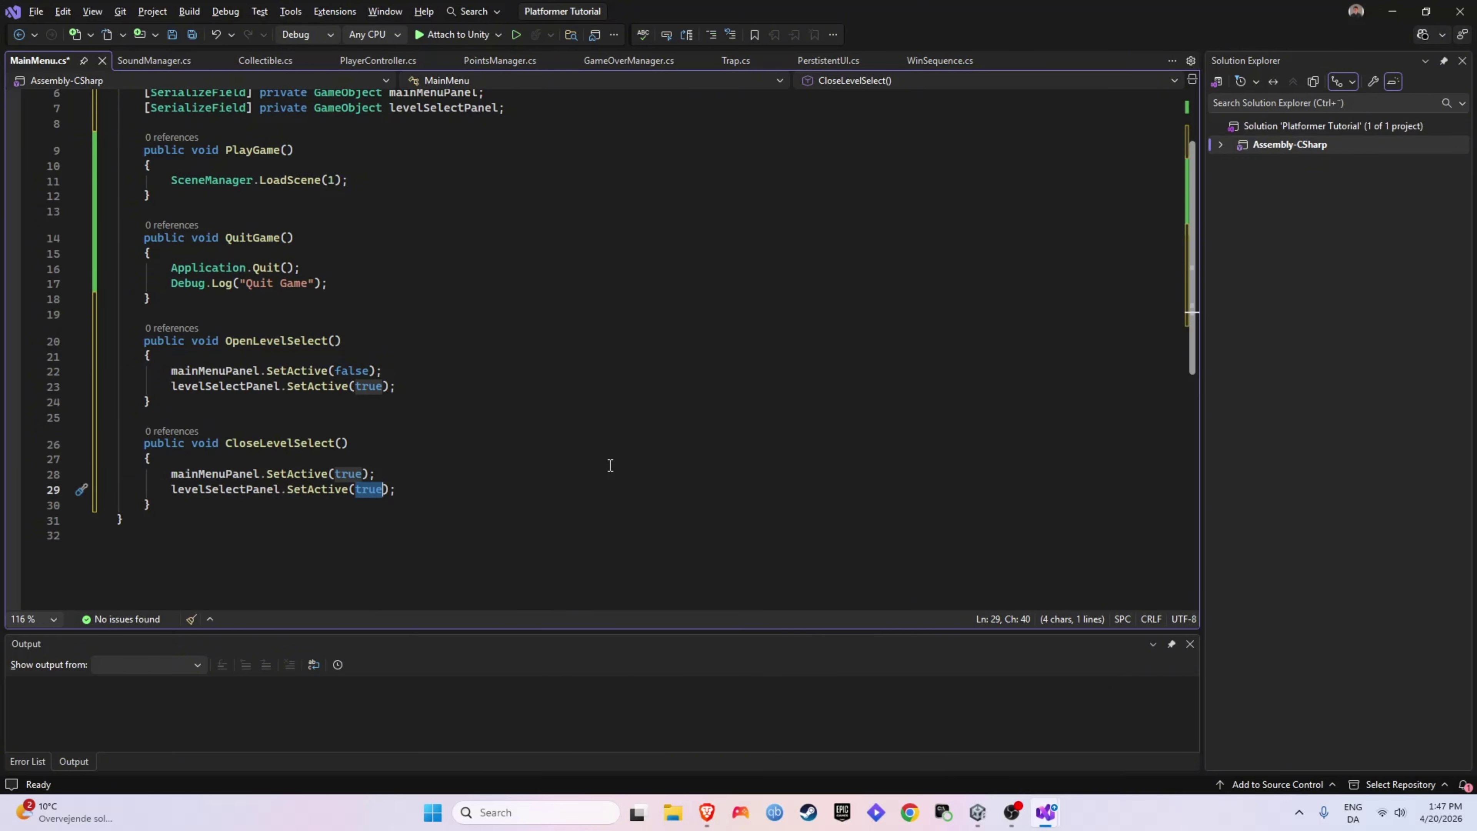
{"action": "type", "text": "false"}
{"action": "key", "text": "ctrl+s"}
{"action": "scroll", "coordinate": [500, 430], "scroll_direction": "up", "scroll_amount": 2}
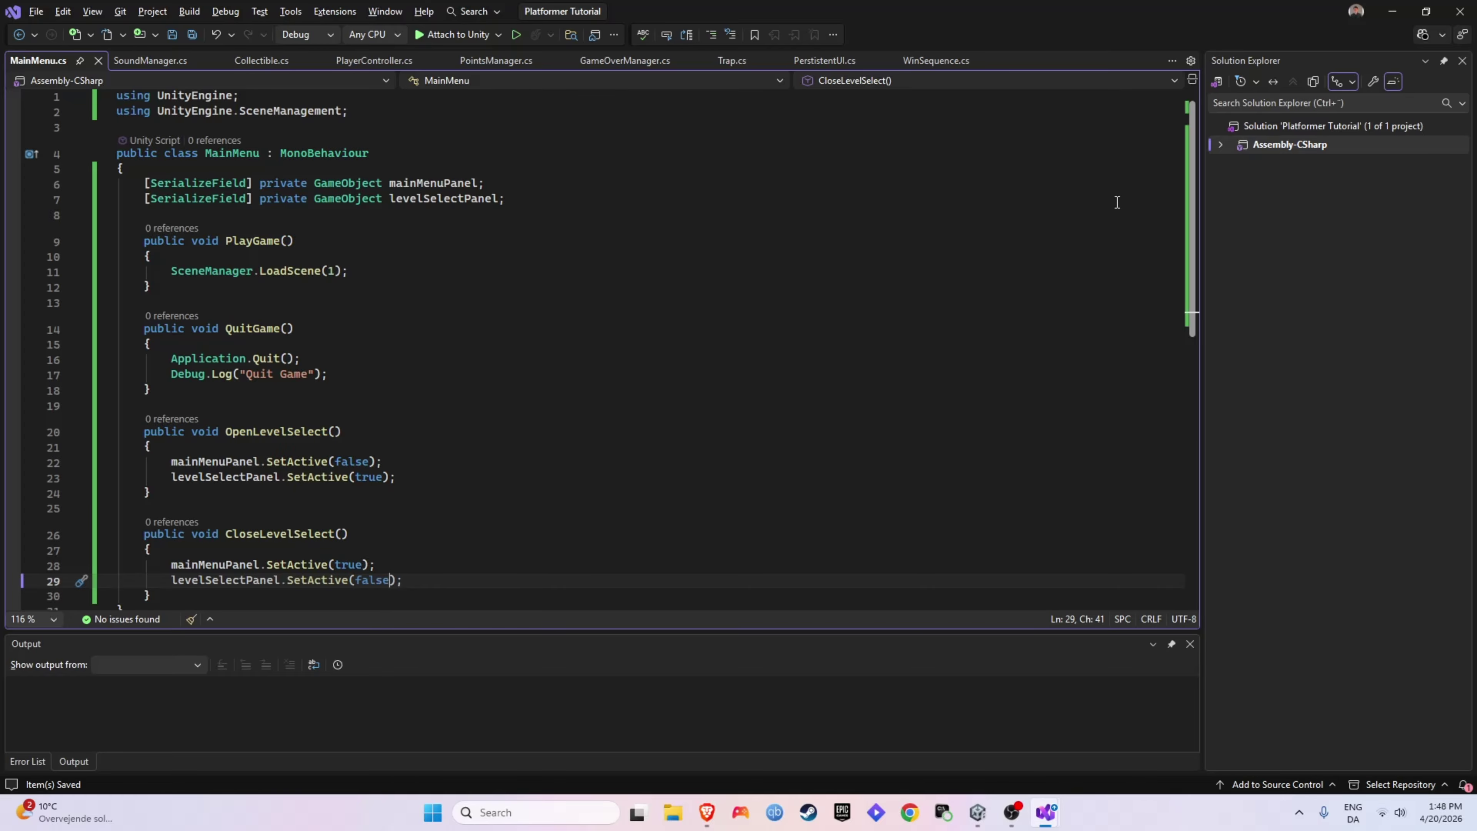
Switch to Unity and add an On Click event to QuitButton that calls MainMenu.QuitGame on the MainMenuUI object.
{"action": "key", "text": "alt+Tab"}
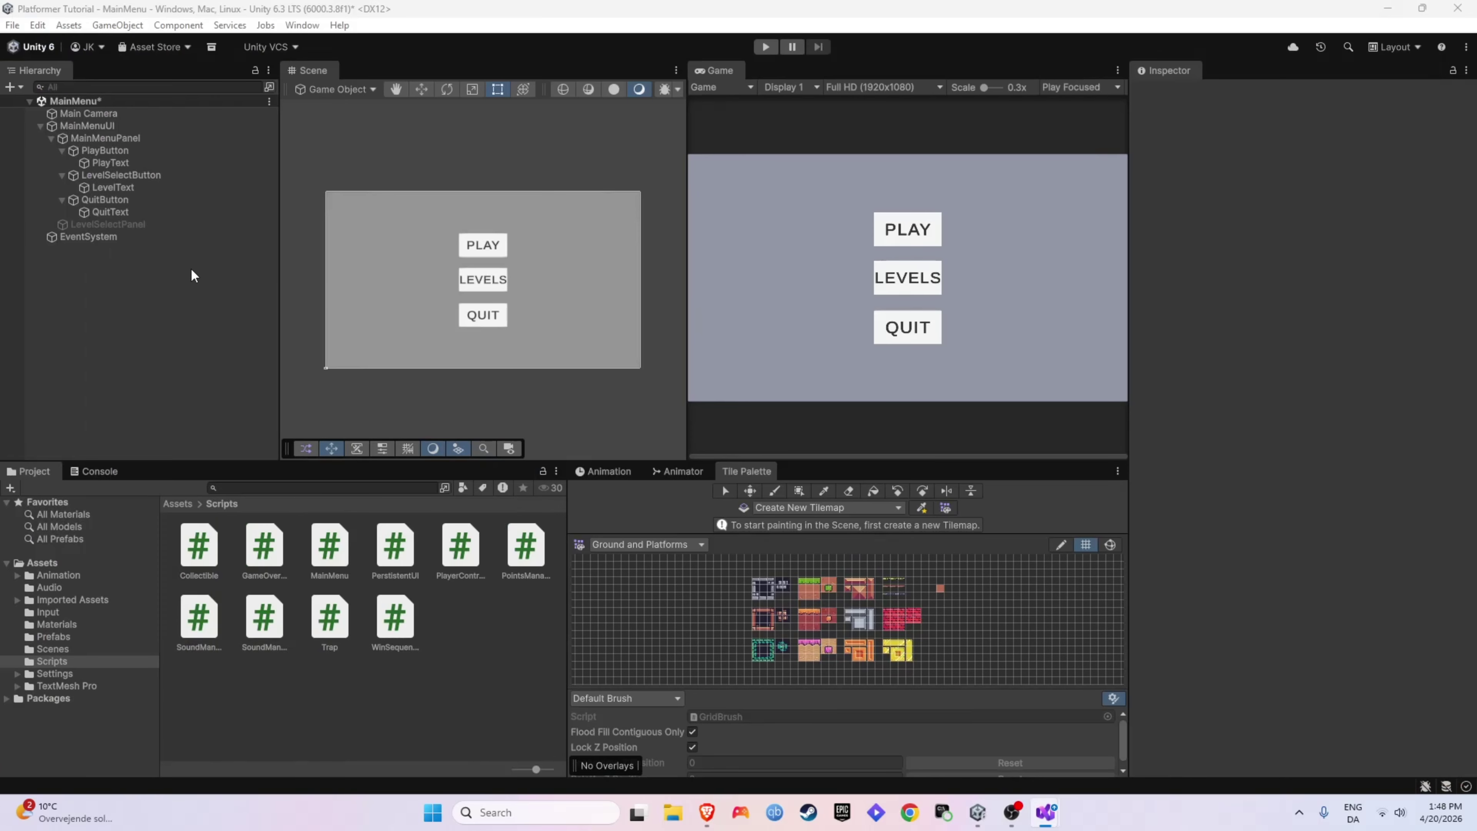
{"action": "left_click", "coordinate": [116, 188]}
{"action": "left_click", "coordinate": [116, 199]}
{"action": "scroll", "coordinate": [1251, 402], "scroll_direction": "down", "scroll_amount": 4}
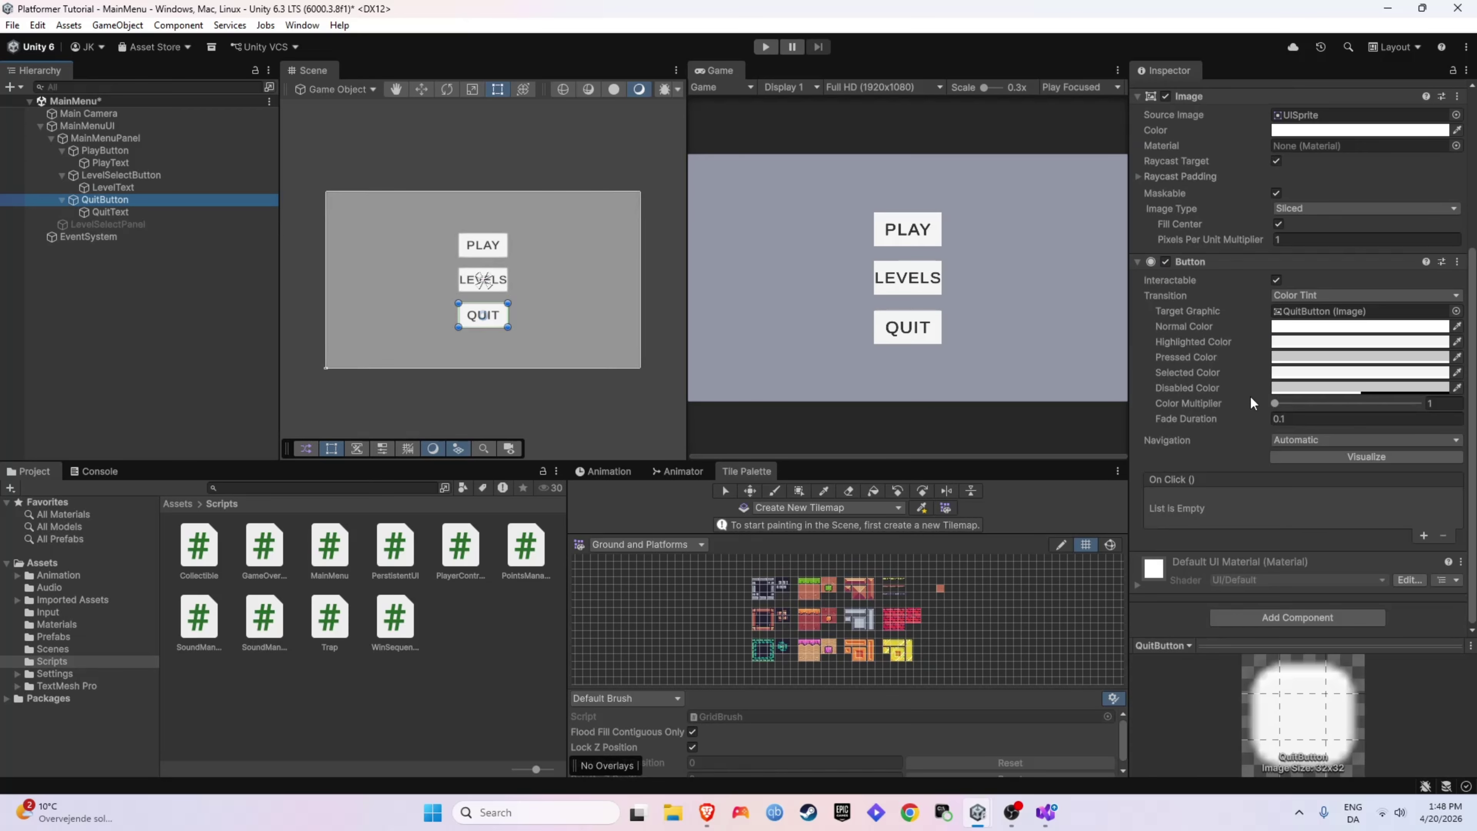
{"action": "left_click", "coordinate": [1422, 535]}
{"action": "left_click_drag", "start_coordinate": [99, 126], "coordinate": [1200, 517]}
{"action": "left_click", "coordinate": [1308, 499]}
{"action": "mouse_move", "coordinate": [1300, 626]}
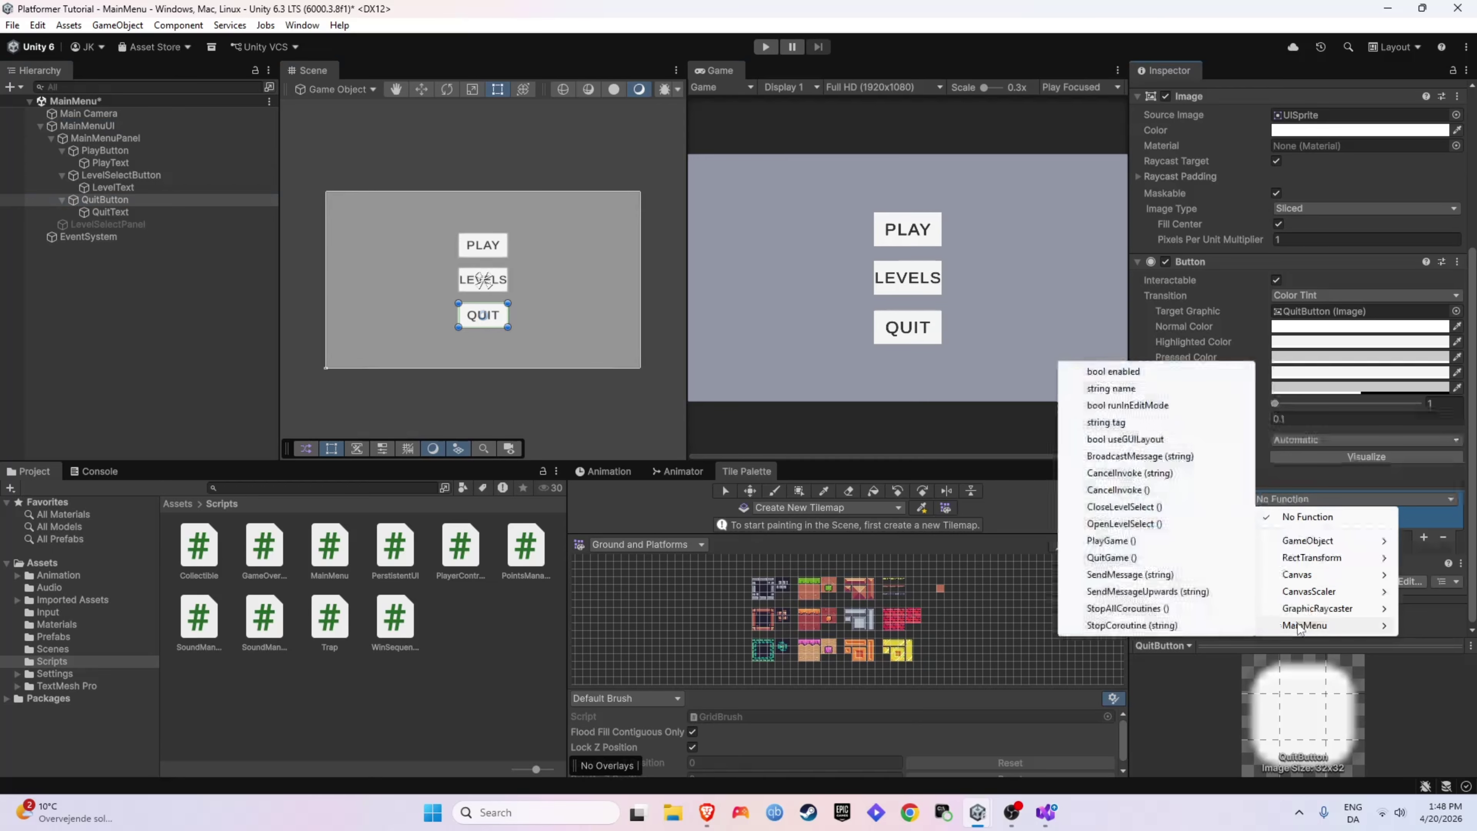
{"action": "left_click", "coordinate": [1111, 558]}
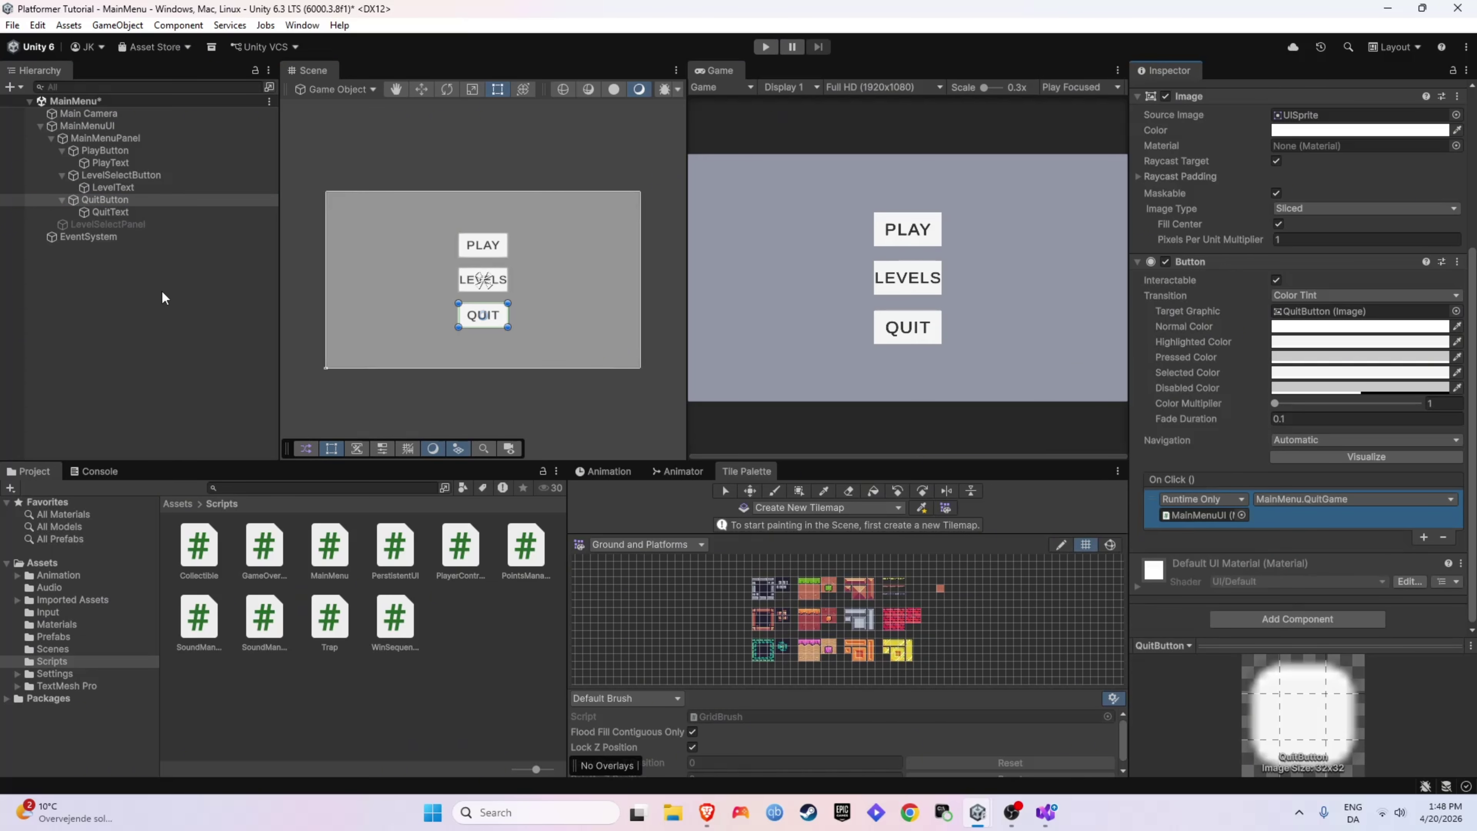
Add an On Click event to LevelSelectButton that calls MainMenu.OpenLevelSelect on the MainMenuUI object.
{"action": "left_click", "coordinate": [120, 176]}
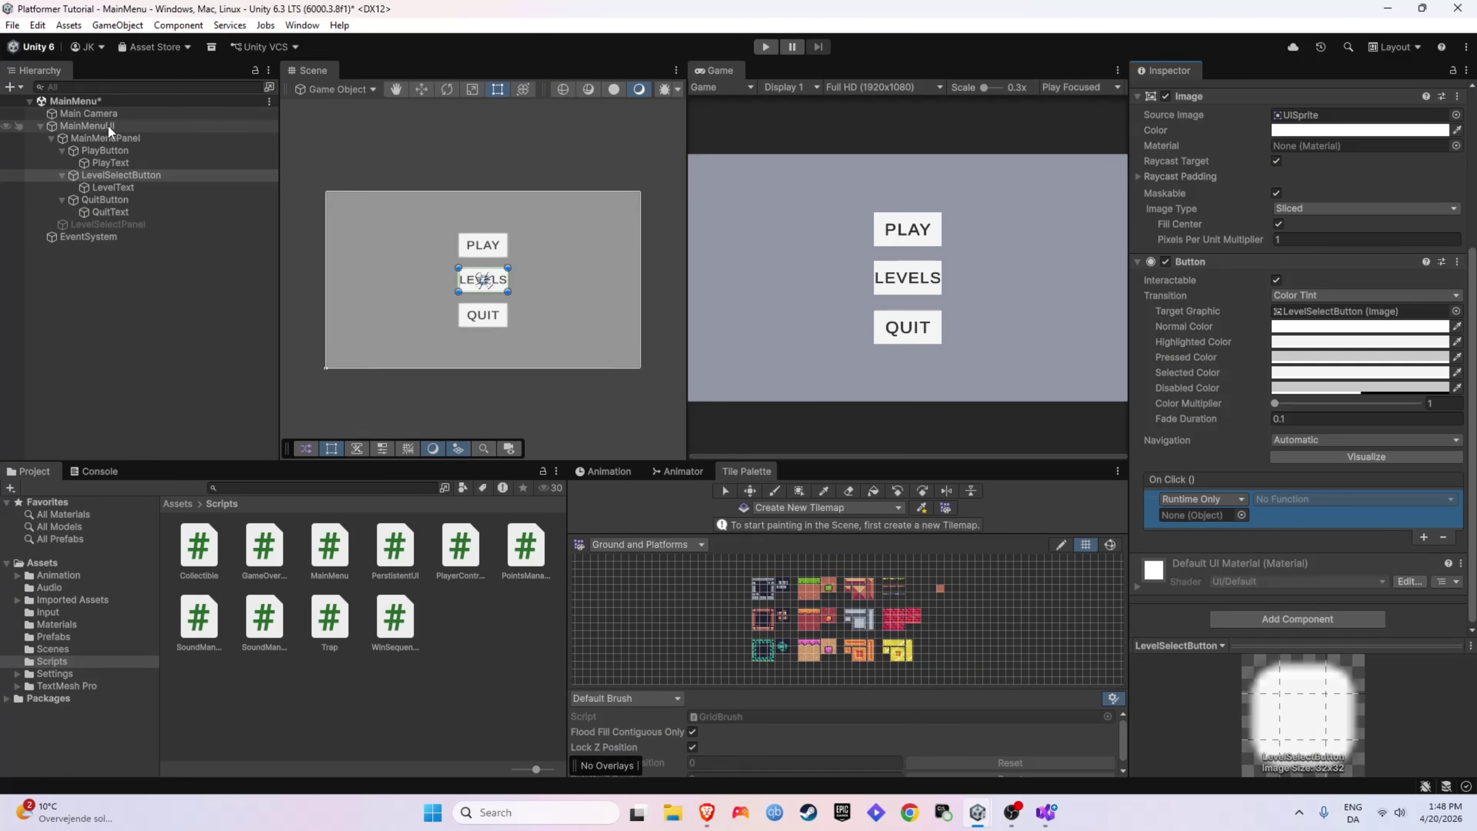
{"action": "left_click_drag", "start_coordinate": [108, 125], "coordinate": [1227, 515]}
{"action": "left_click", "coordinate": [1273, 501]}
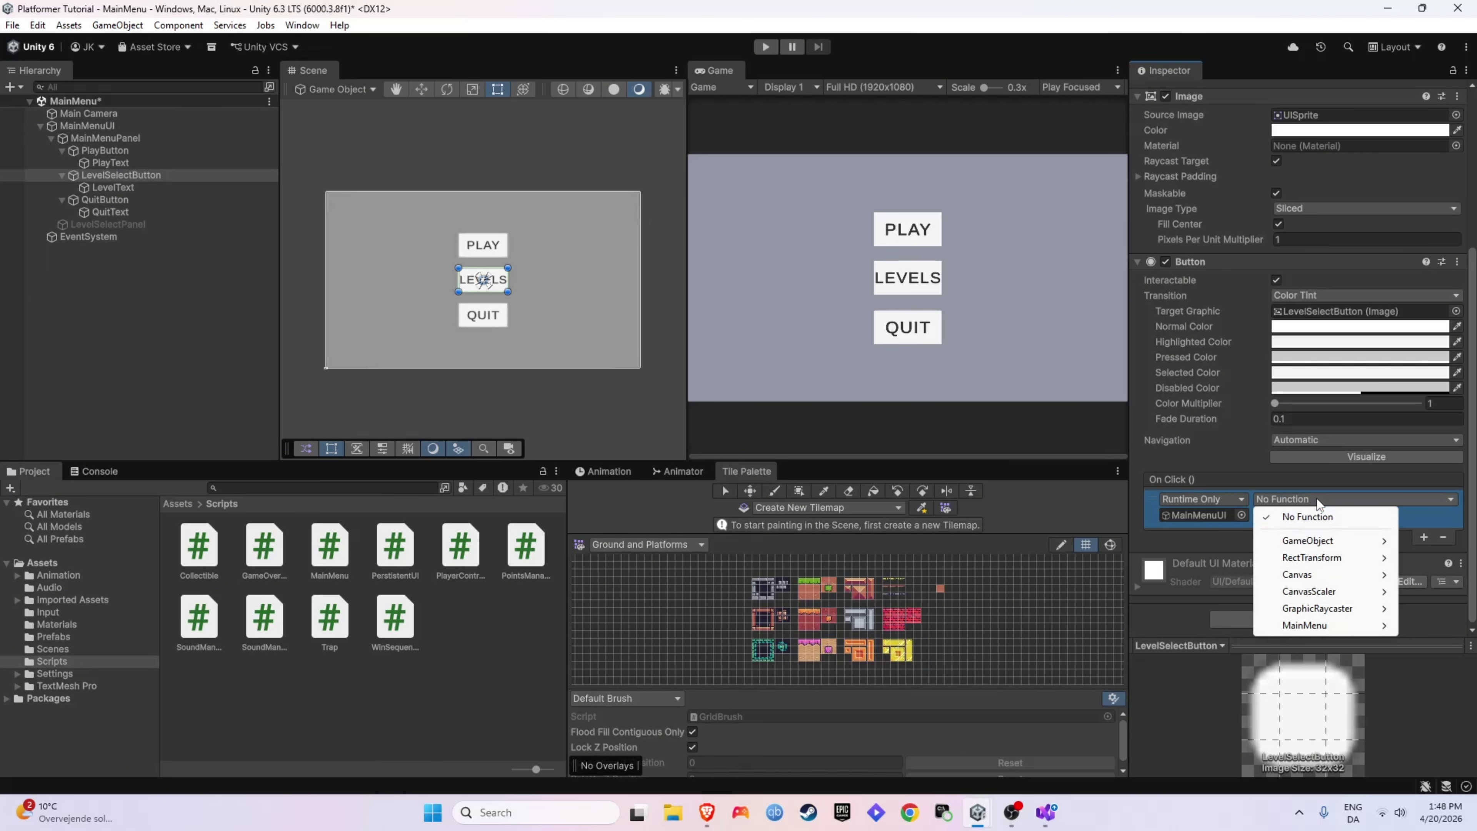
{"action": "mouse_move", "coordinate": [1302, 625]}
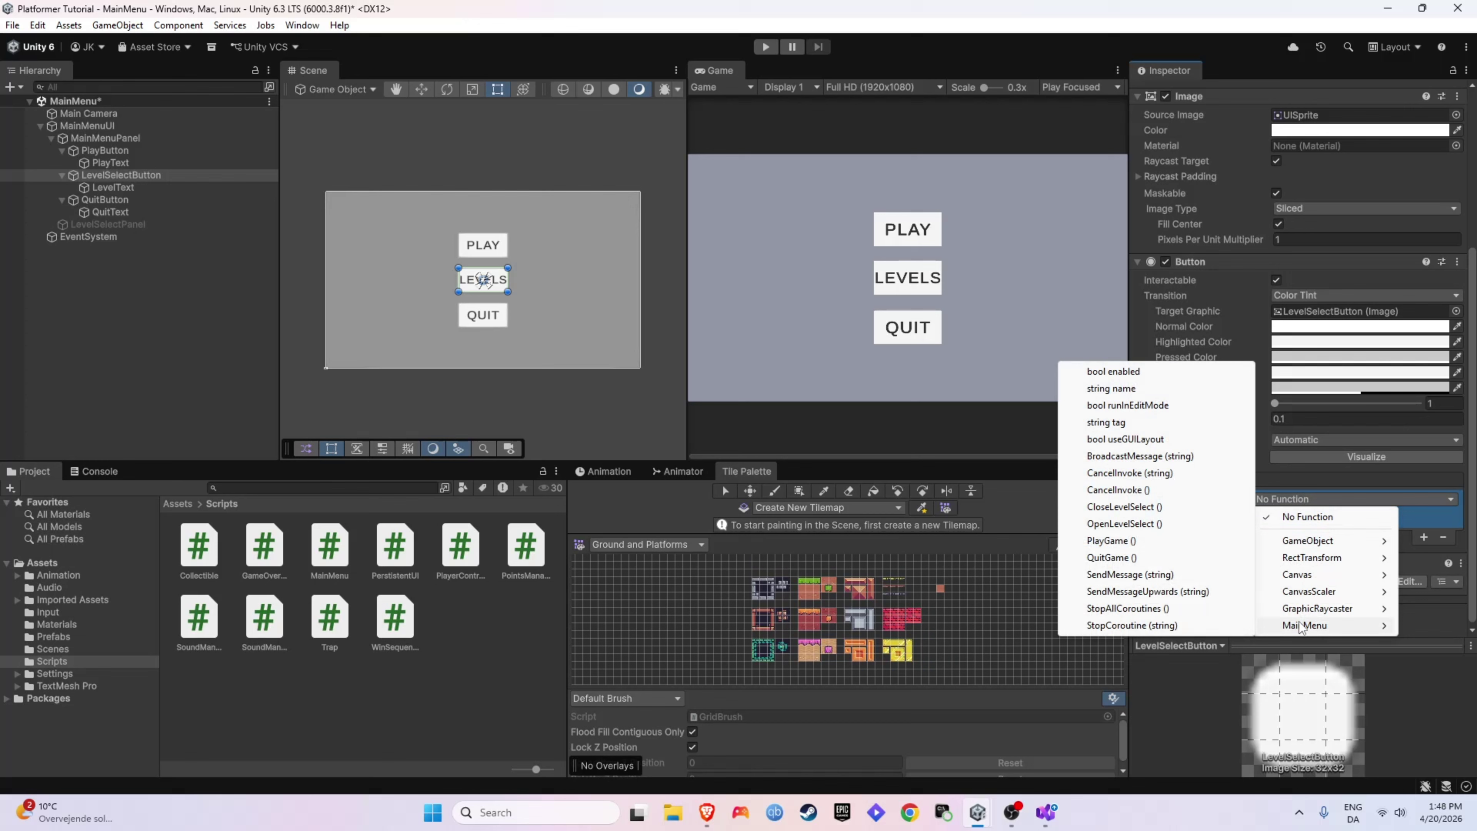
{"action": "left_click", "coordinate": [1136, 524]}
{"action": "scroll", "coordinate": [1136, 525], "scroll_direction": "up", "scroll_amount": 2}
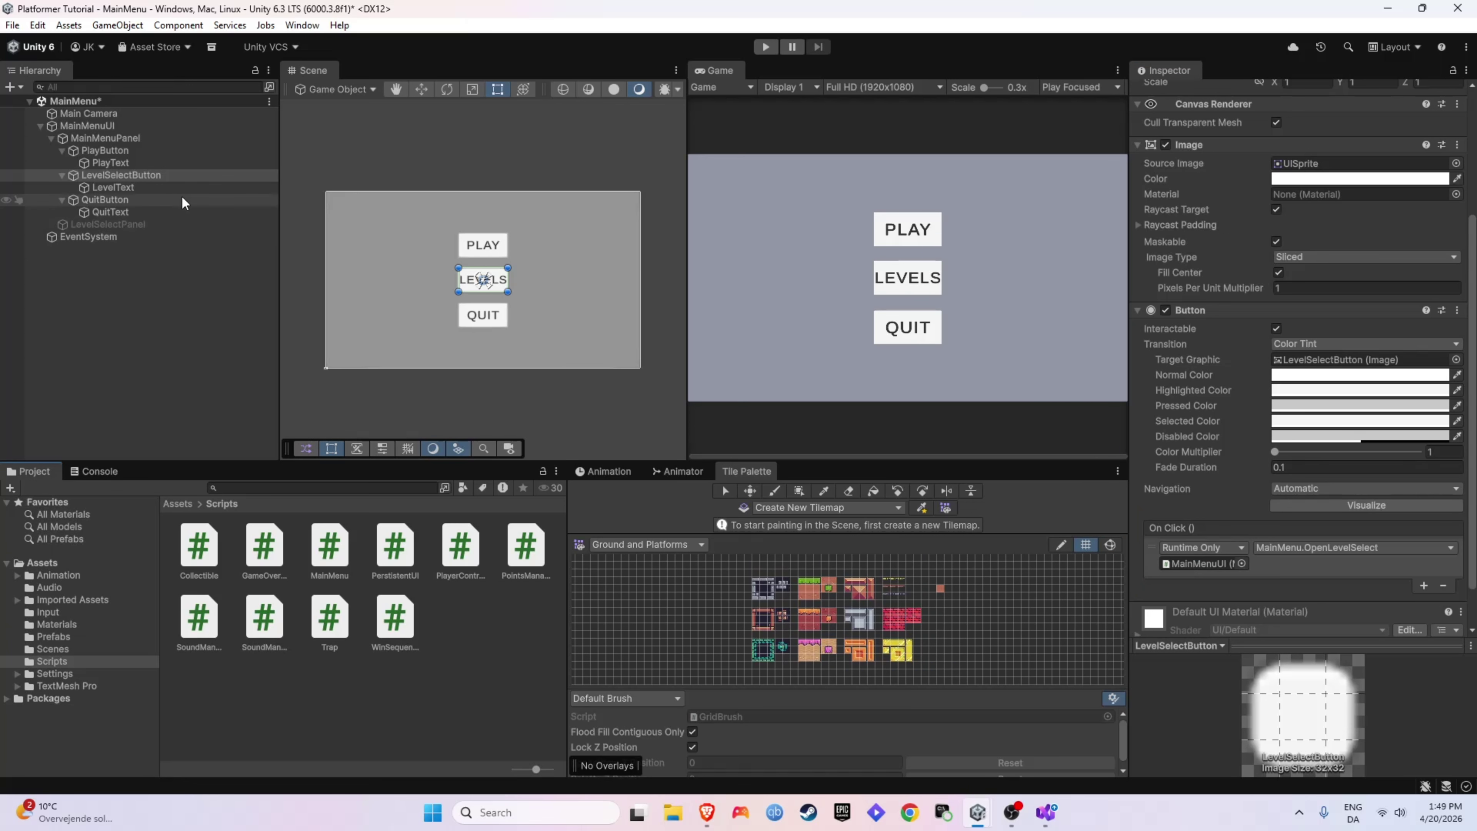
Assign MainMenuPanel and LevelSelectPanel to the matching fields of the Main Menu script on MainMenuUI.
{"action": "left_click", "coordinate": [103, 126]}
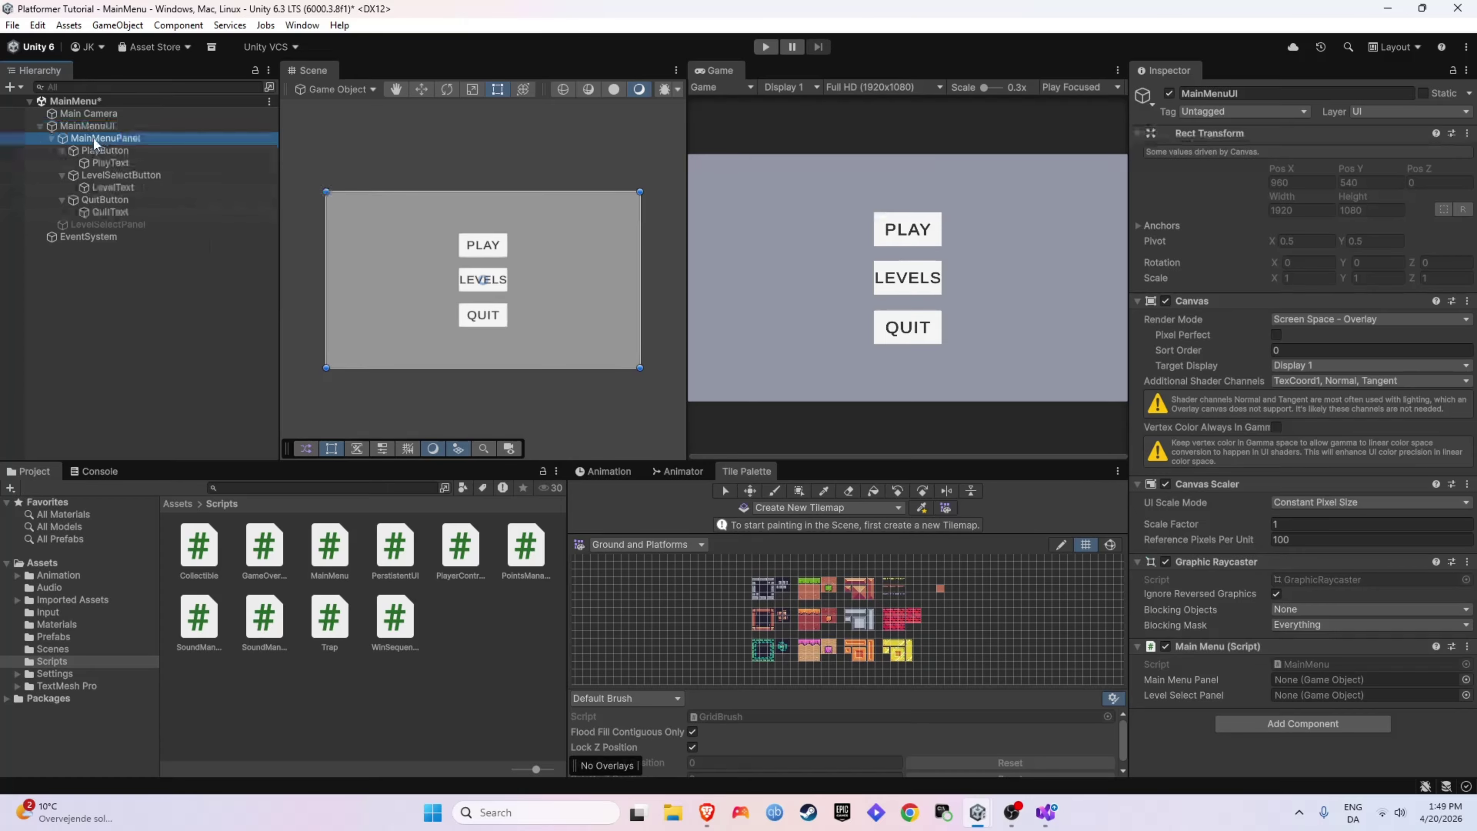
{"action": "left_click_drag", "start_coordinate": [122, 140], "coordinate": [1311, 685]}
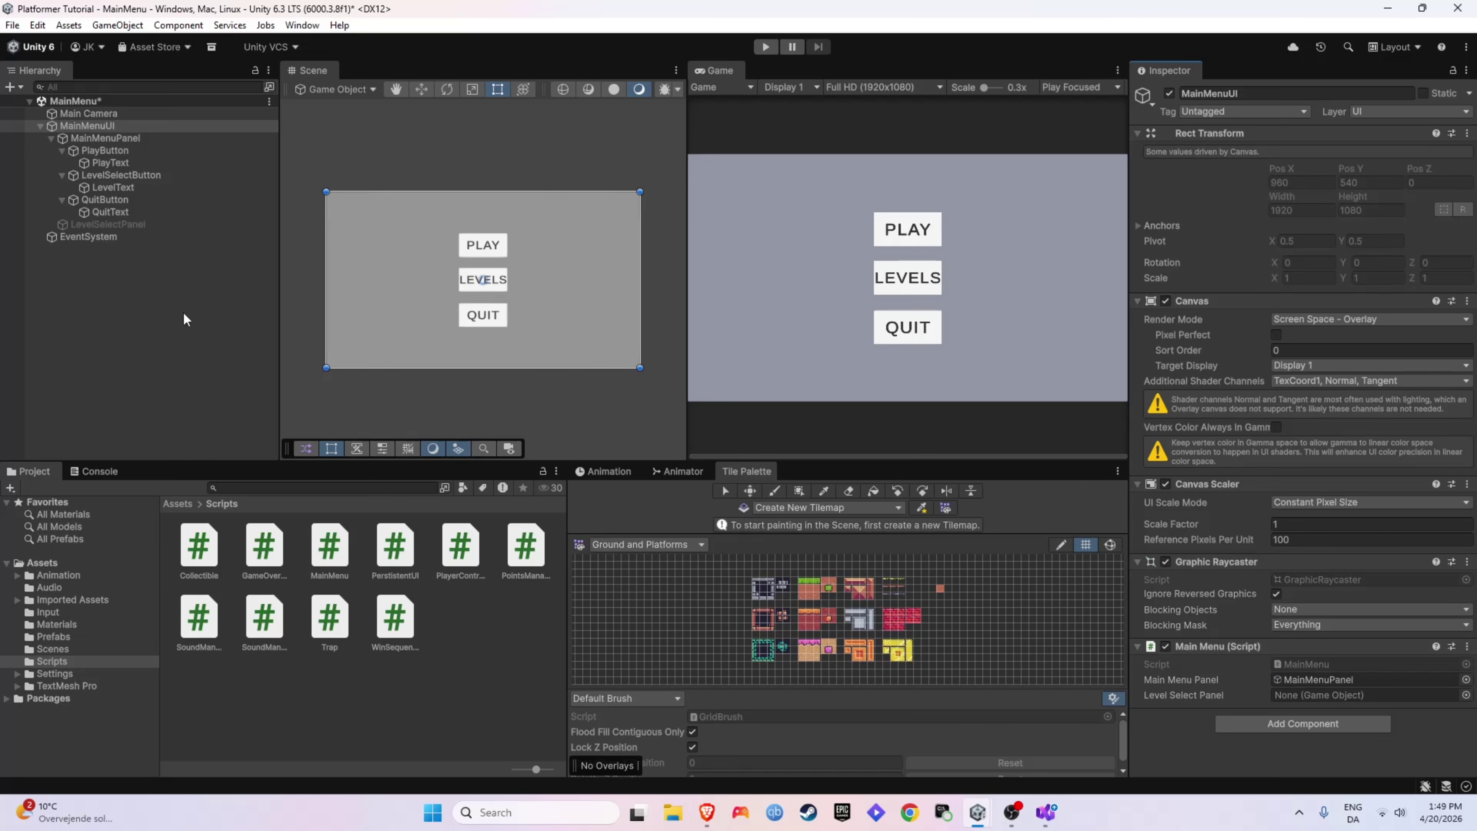
{"action": "left_click_drag", "start_coordinate": [107, 224], "coordinate": [1302, 695]}
Run the scene, test the Quit and Levels buttons in the game, and stop play mode.
{"action": "left_click", "coordinate": [765, 46]}
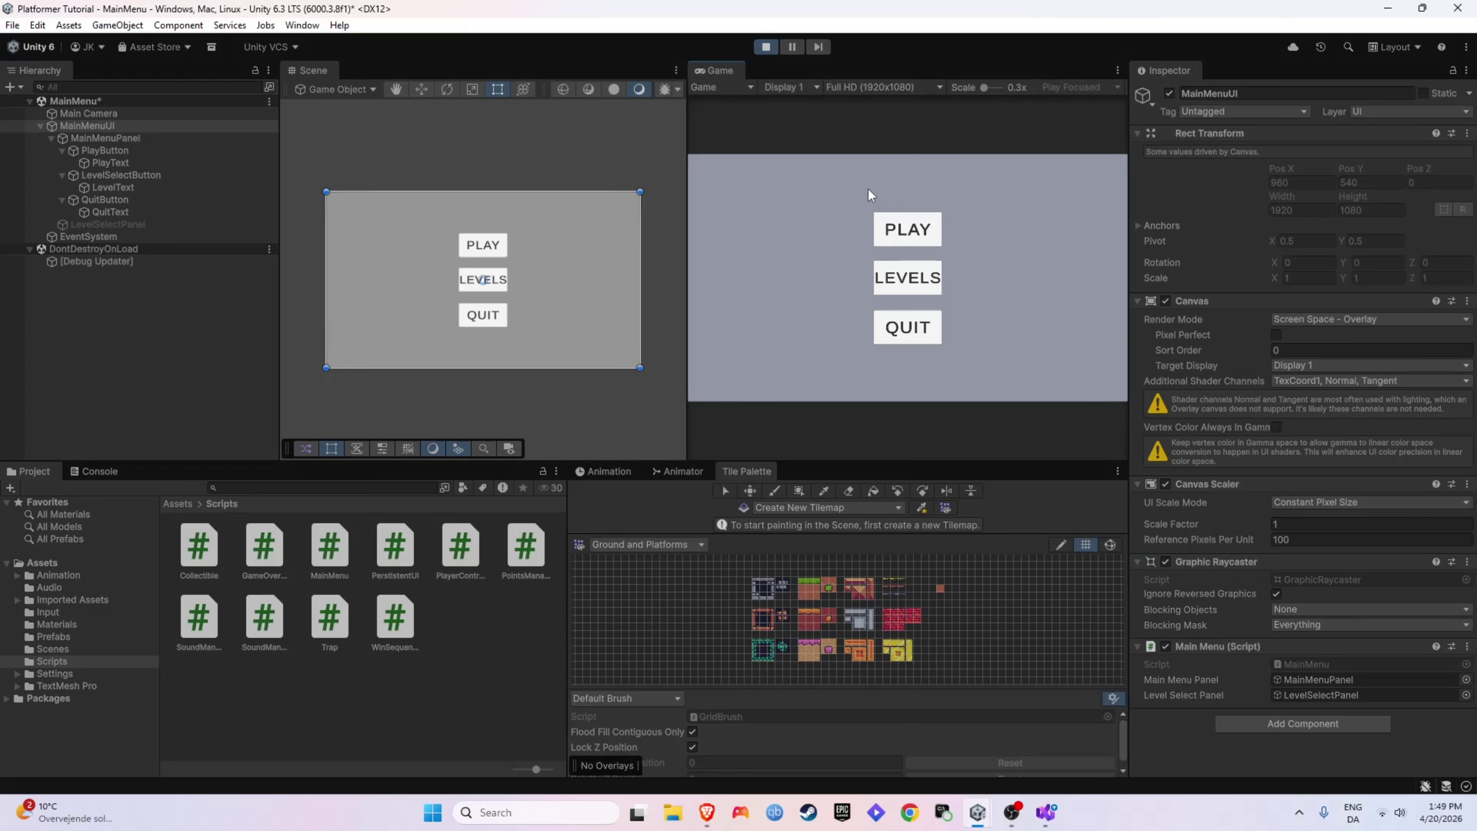
{"action": "left_click", "coordinate": [903, 337]}
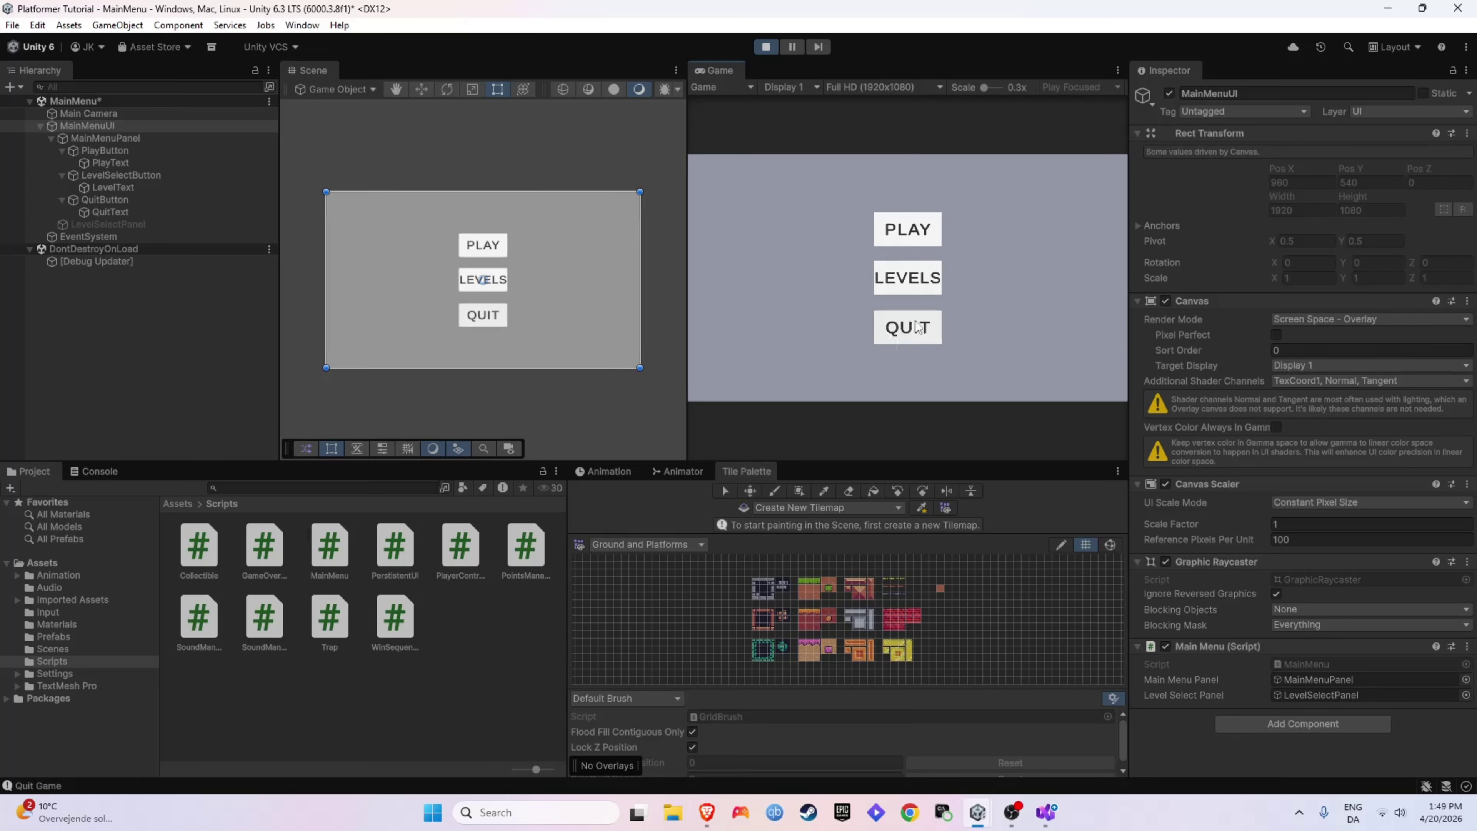
{"action": "left_click", "coordinate": [917, 284]}
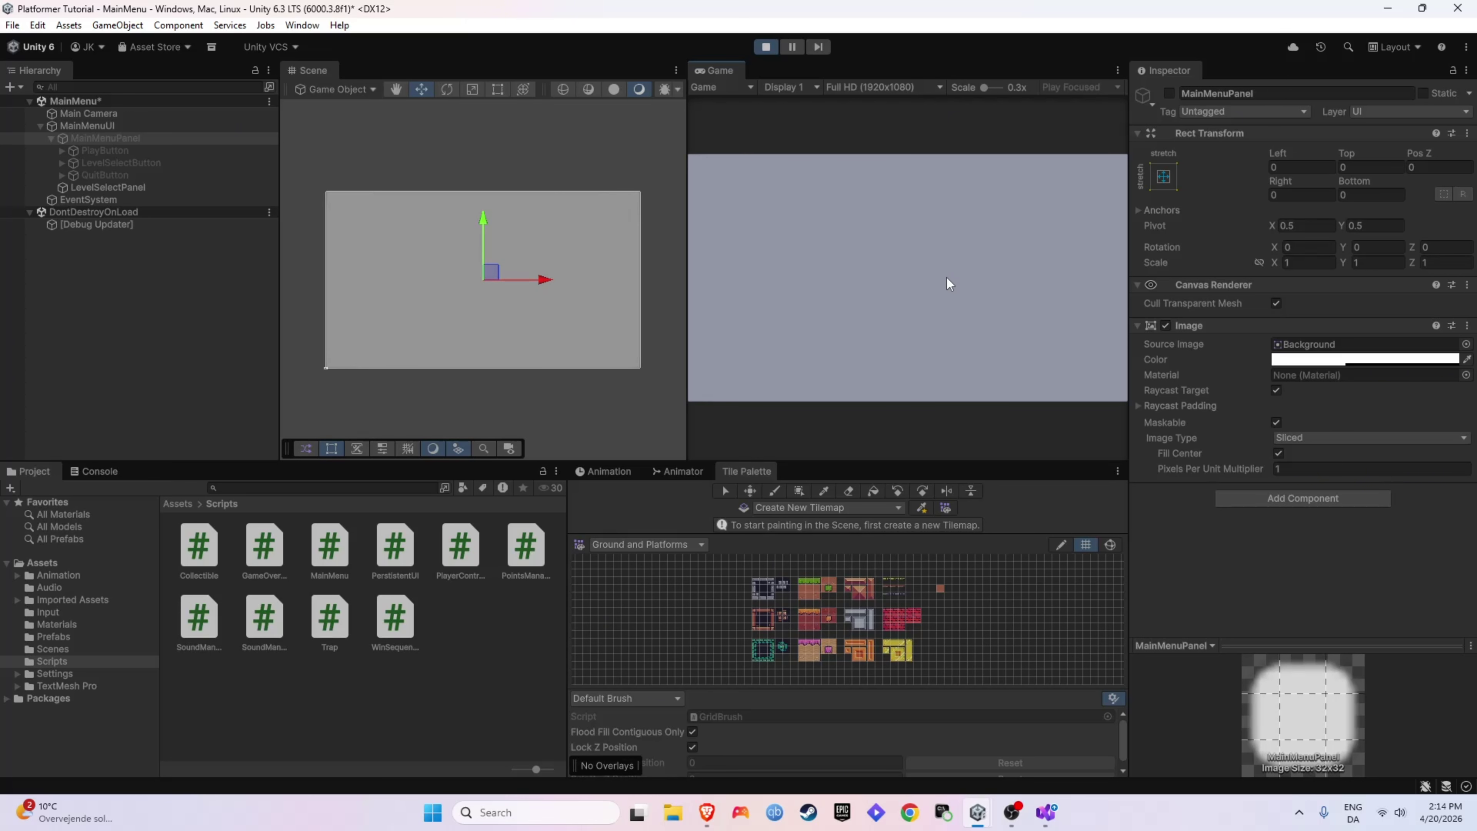
{"action": "key", "text": "ctrl+p"}
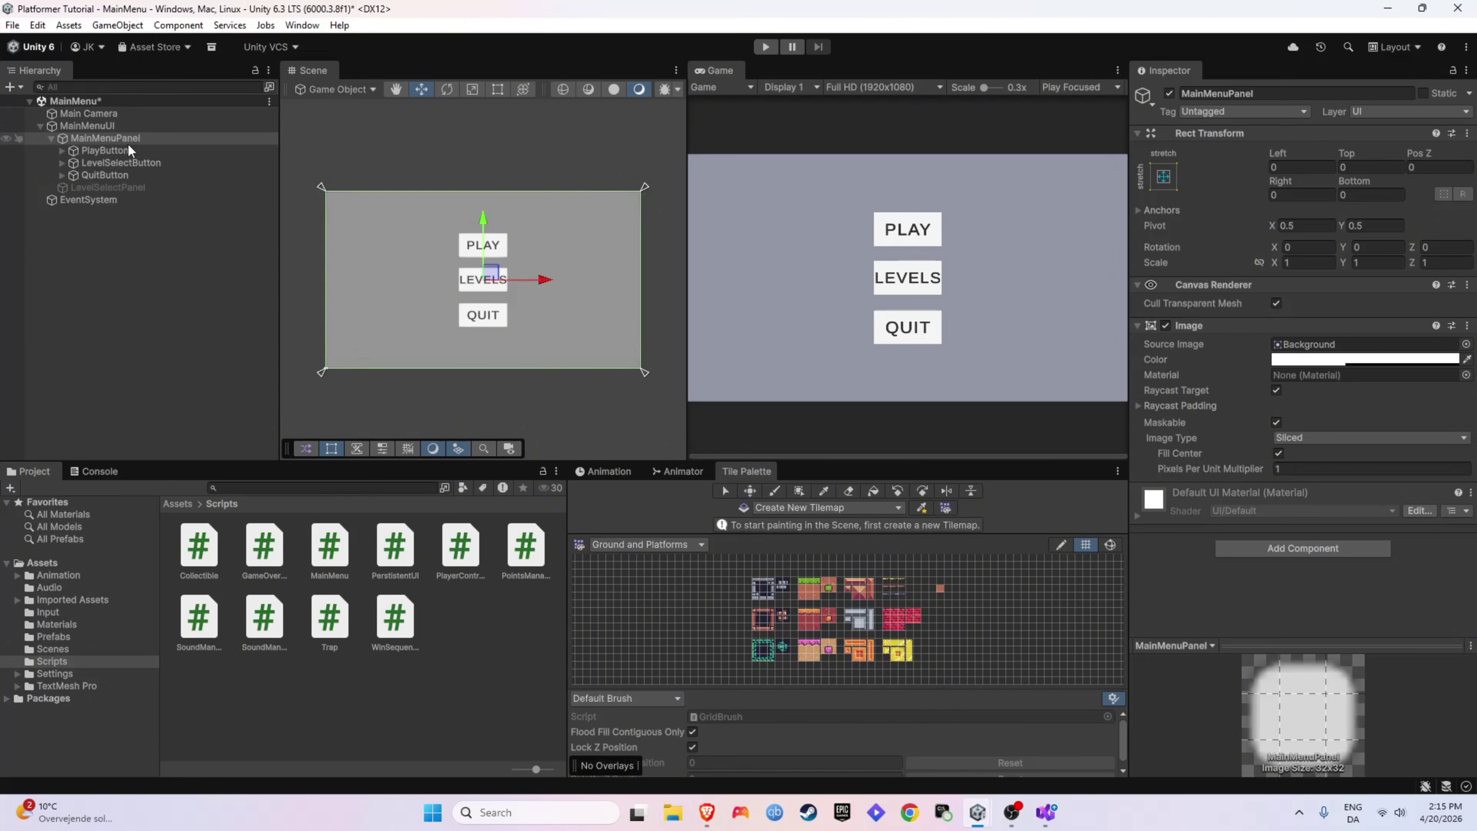
Activate LevelSelectPanel in place of MainMenuPanel and add a TextMeshPro button named Level1Button inside it.
{"action": "left_click", "coordinate": [1169, 94]}
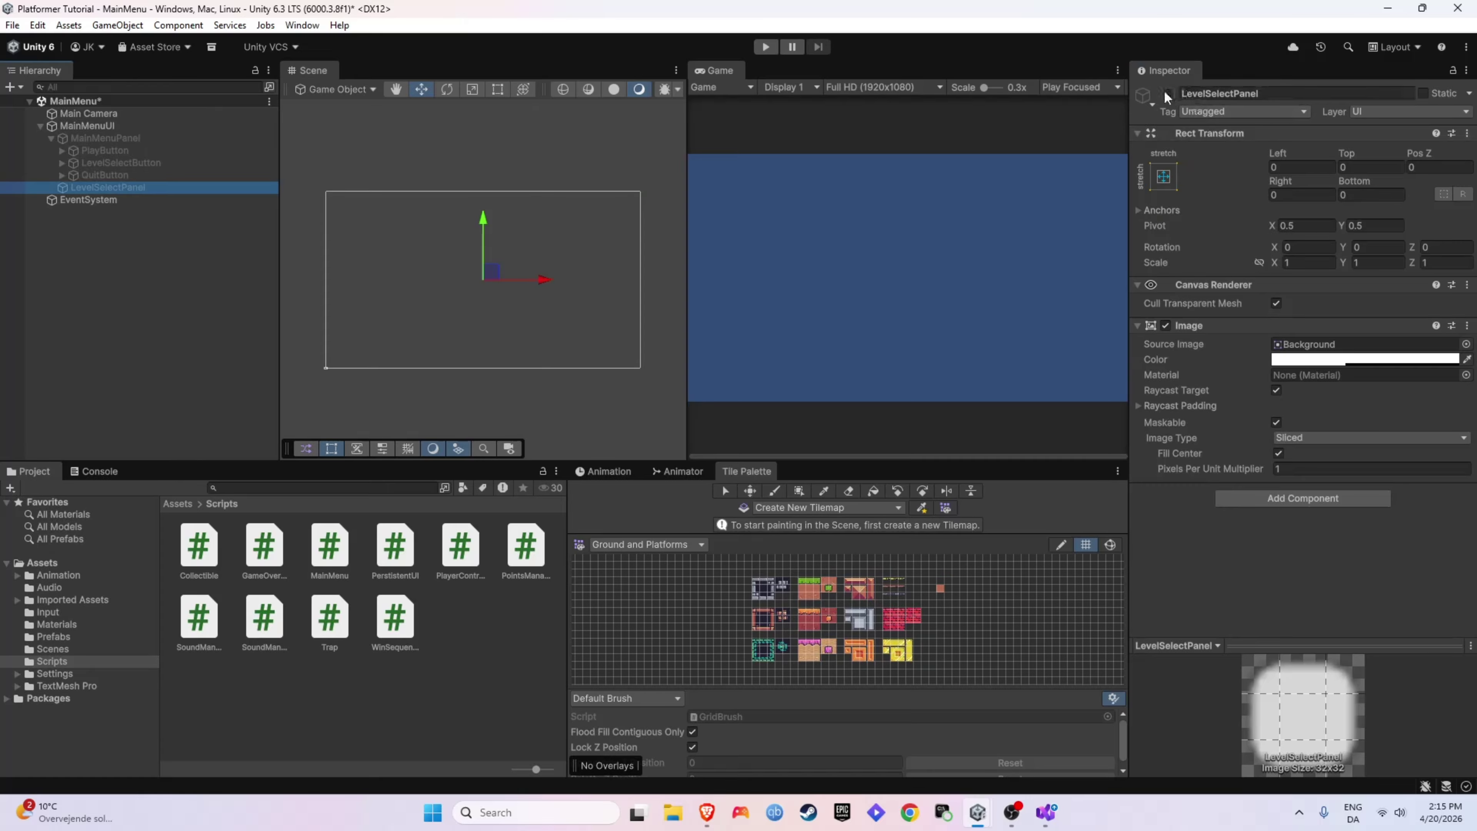
{"action": "left_click", "coordinate": [1167, 92]}
{"action": "right_click", "coordinate": [97, 187]}
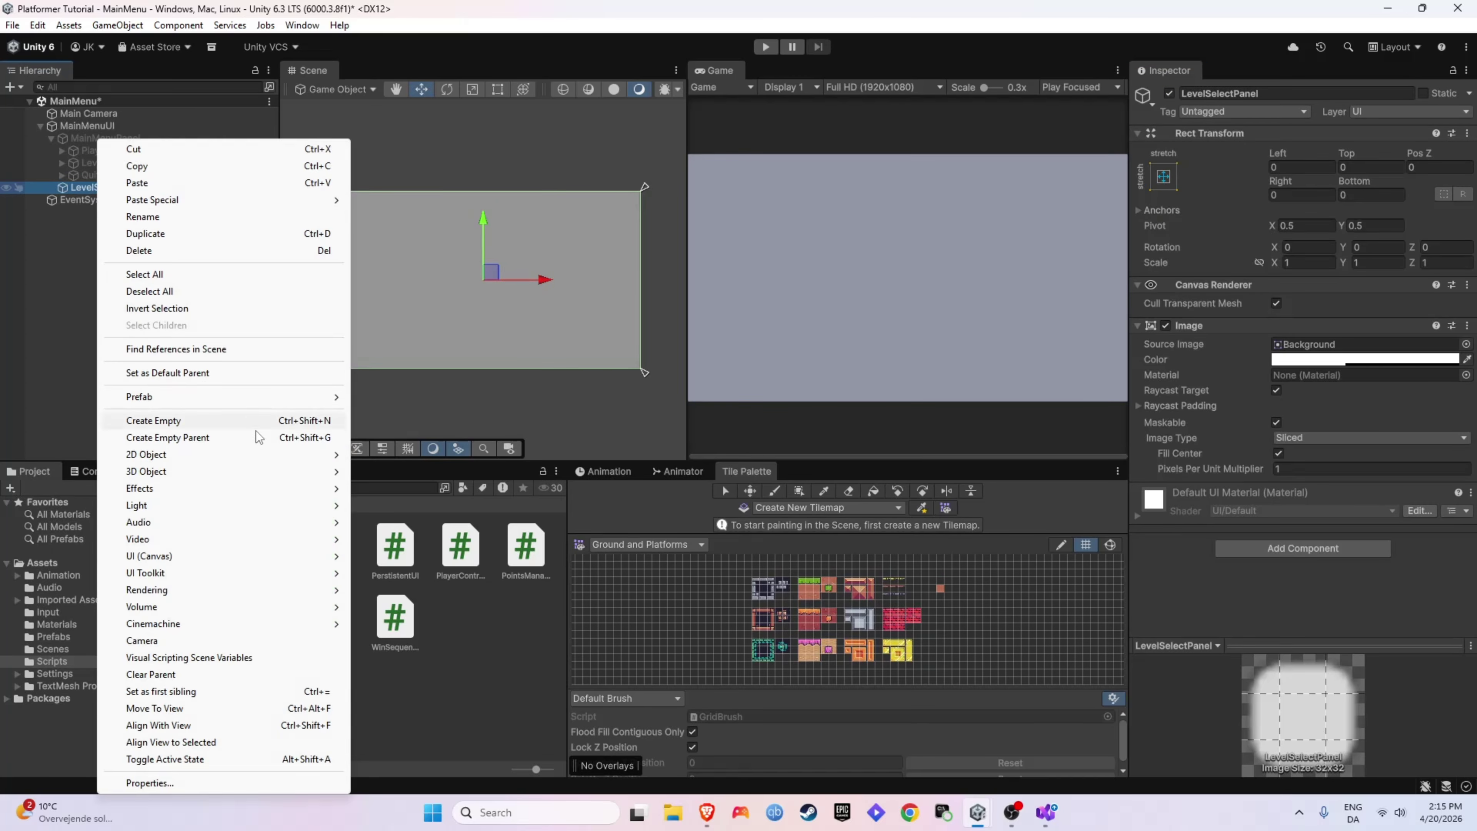
{"action": "mouse_move", "coordinate": [244, 557]}
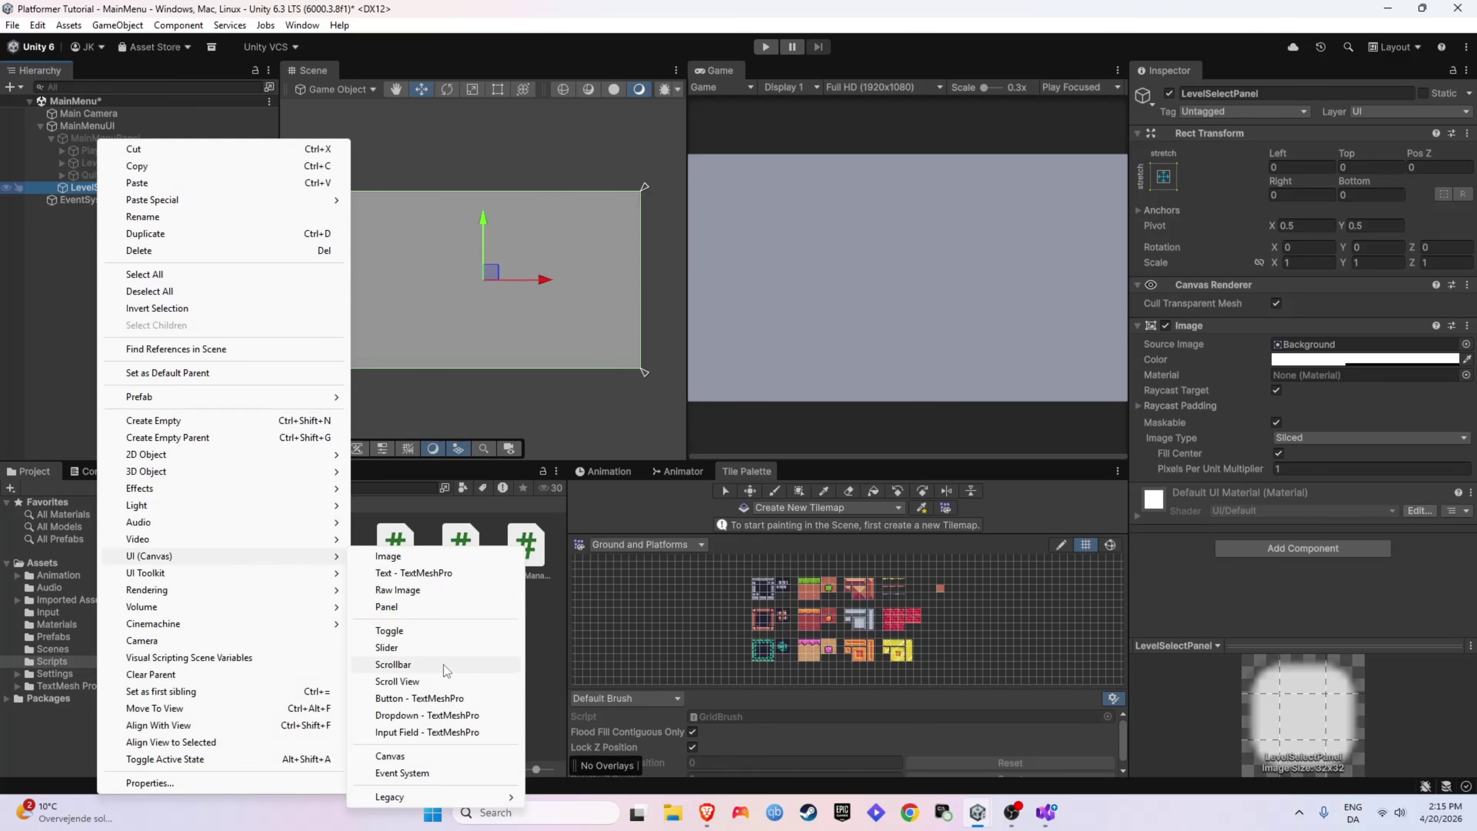
{"action": "left_click", "coordinate": [419, 698]}
{"action": "type", "text": "Level"}
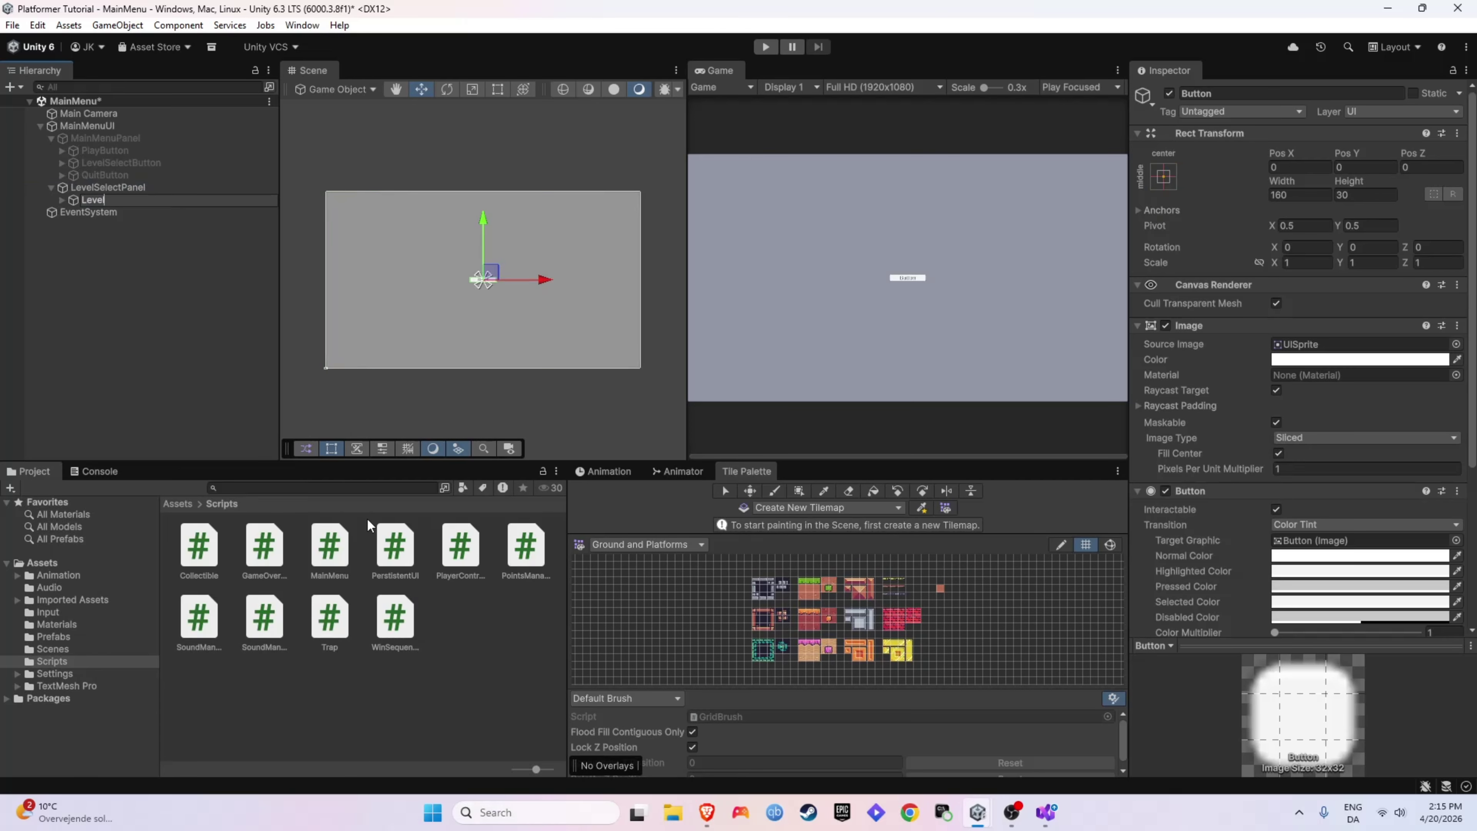
{"action": "type", "text": "1Button"}
{"action": "key", "text": "Return"}
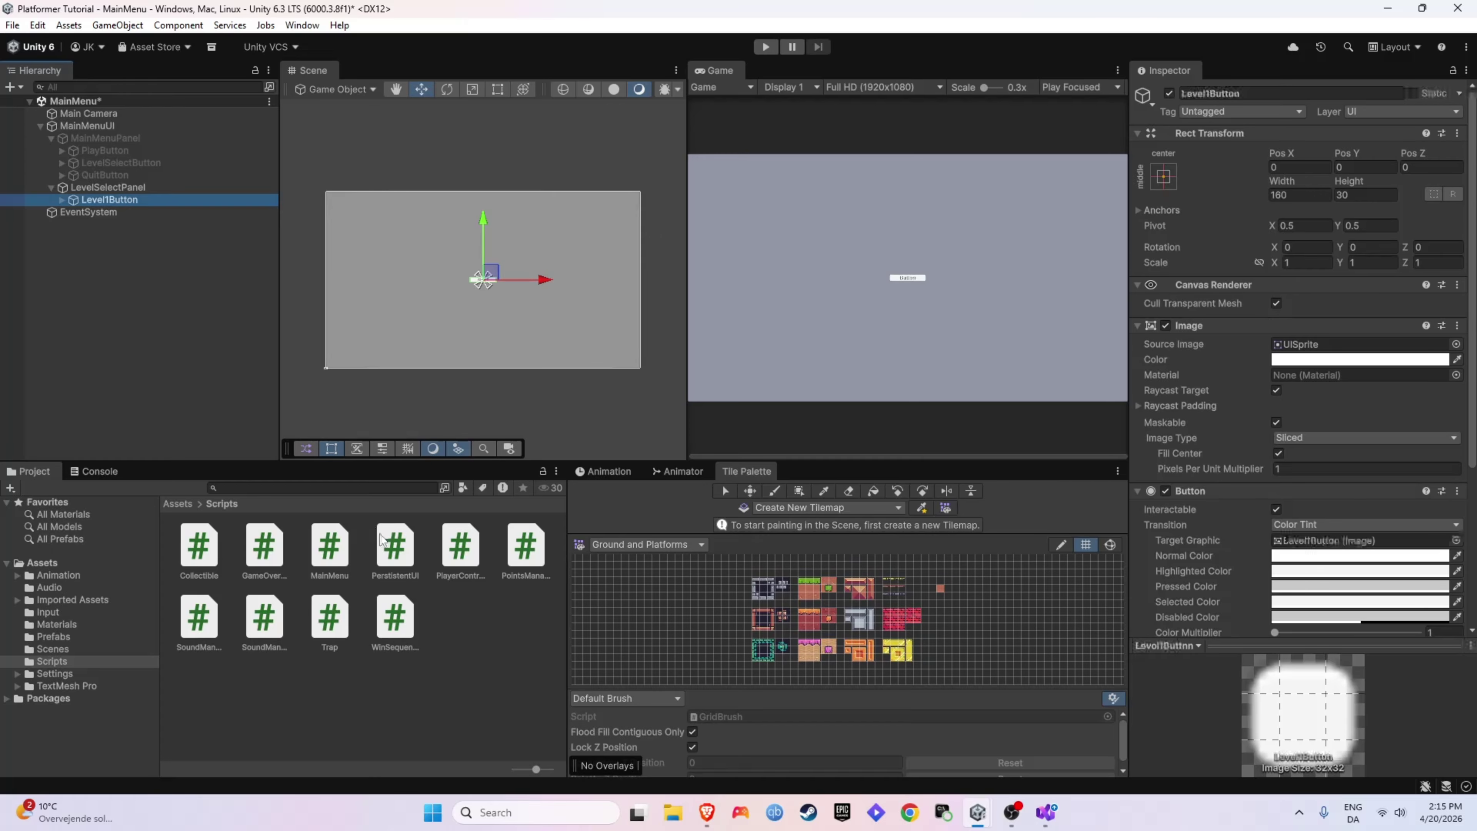
Resize Level1Button to 300 by 150 and give its text object the name Level1Text and the caption LEVEL 1.
{"action": "left_click", "coordinate": [63, 201]}
{"action": "left_click", "coordinate": [154, 213]}
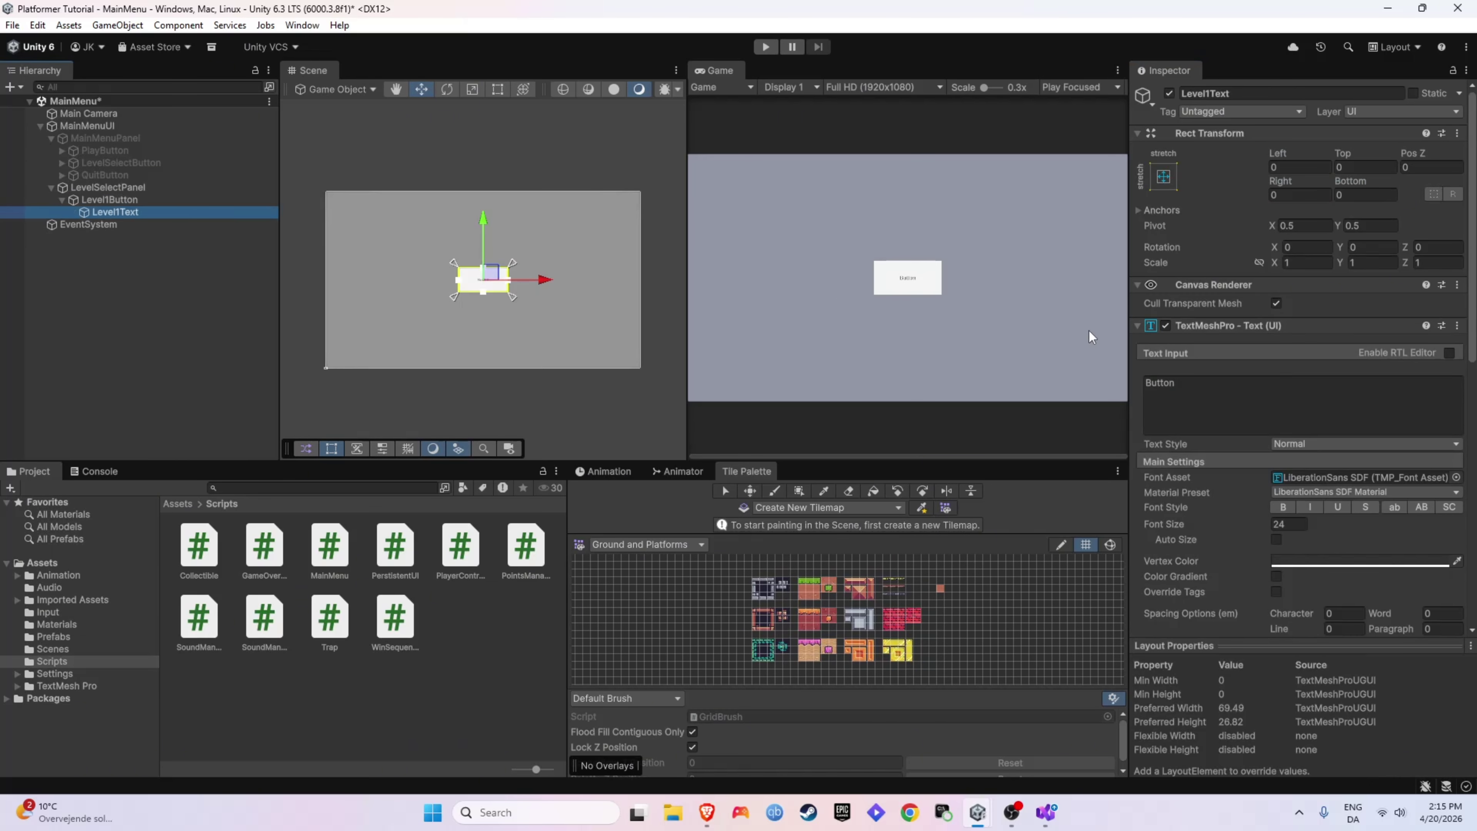
{"action": "left_click", "coordinate": [1154, 387]}
{"action": "type", "text": "LEVEL 1"}
Duplicate Level1Button twice, stacking the three buttons vertically, and rename the first copy Level2Button.
{"action": "left_click", "coordinate": [109, 200]}
{"action": "key", "text": "ctrl+d"}
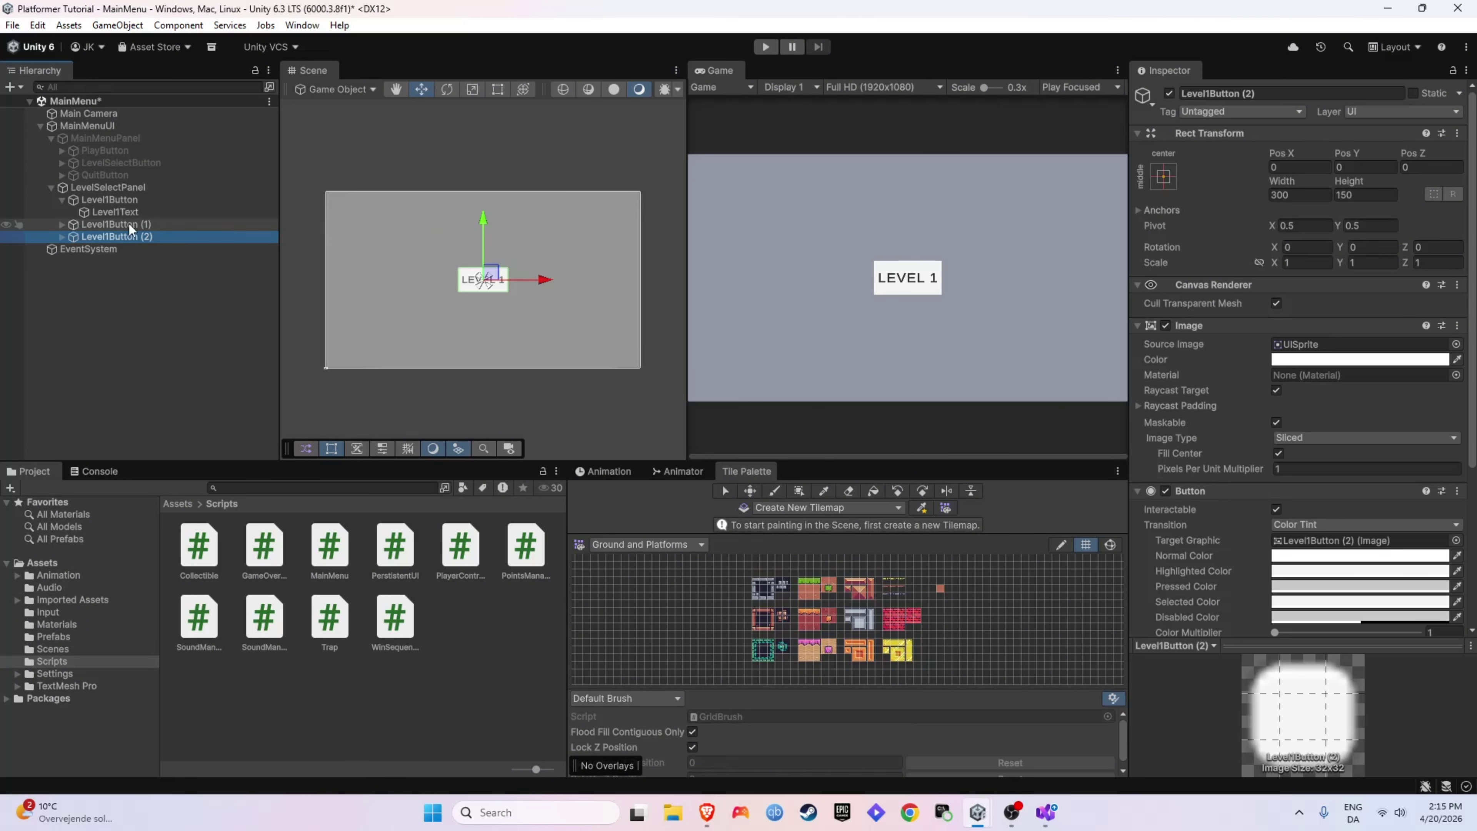
{"action": "mouse_move", "coordinate": [483, 227]}
{"action": "left_mouse_down"}
{"action": "mouse_move", "coordinate": [483, 193]}
{"action": "mouse_move", "coordinate": [487, 256]}
{"action": "left_mouse_up"}
{"action": "key", "text": "ctrl+d"}
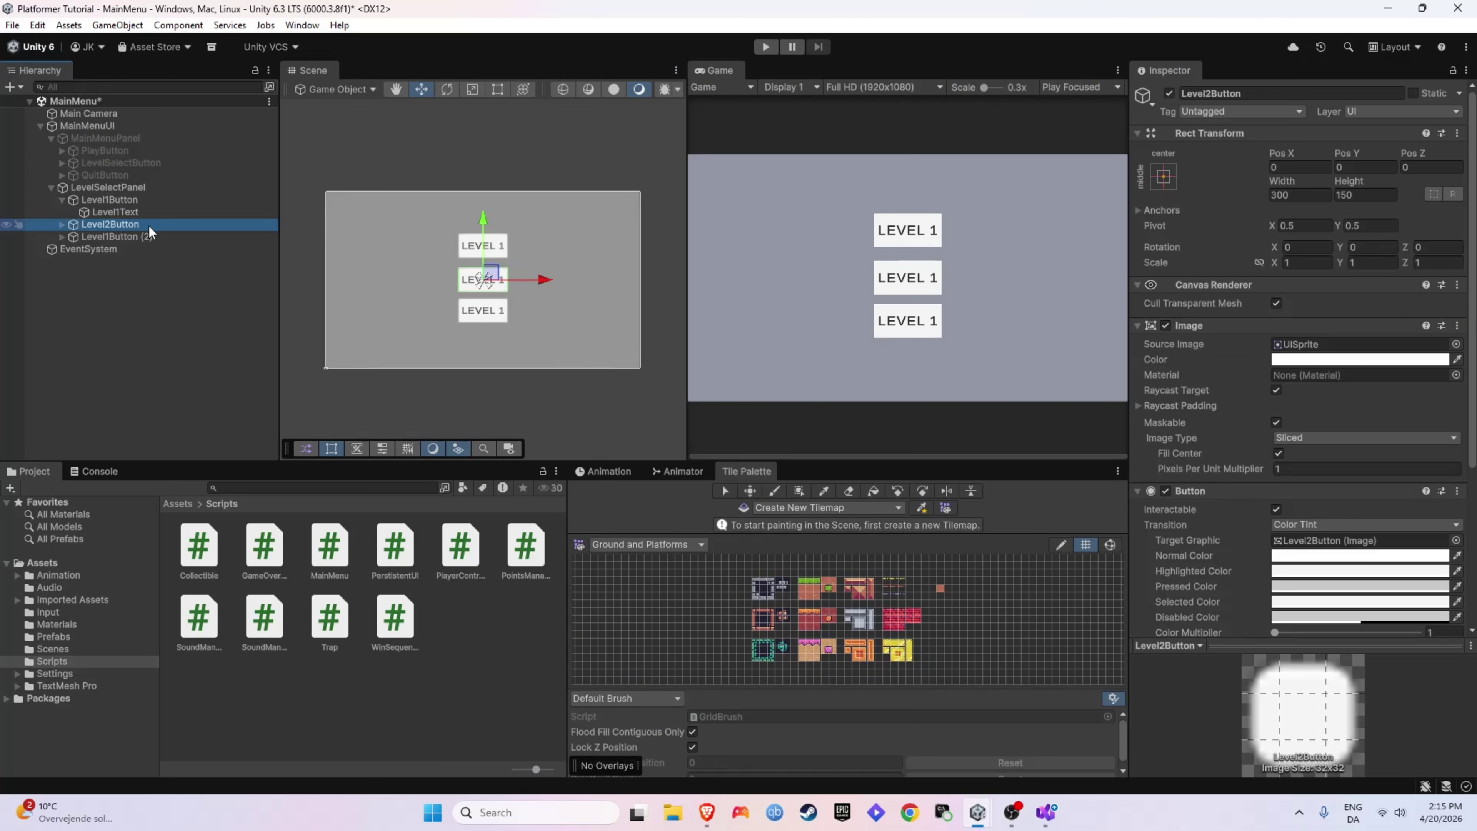
Rename the third button BackButton with the caption BACK, and set the caption of Level2Button's text to LEVEL 2.
{"action": "left_click", "coordinate": [1208, 390]}
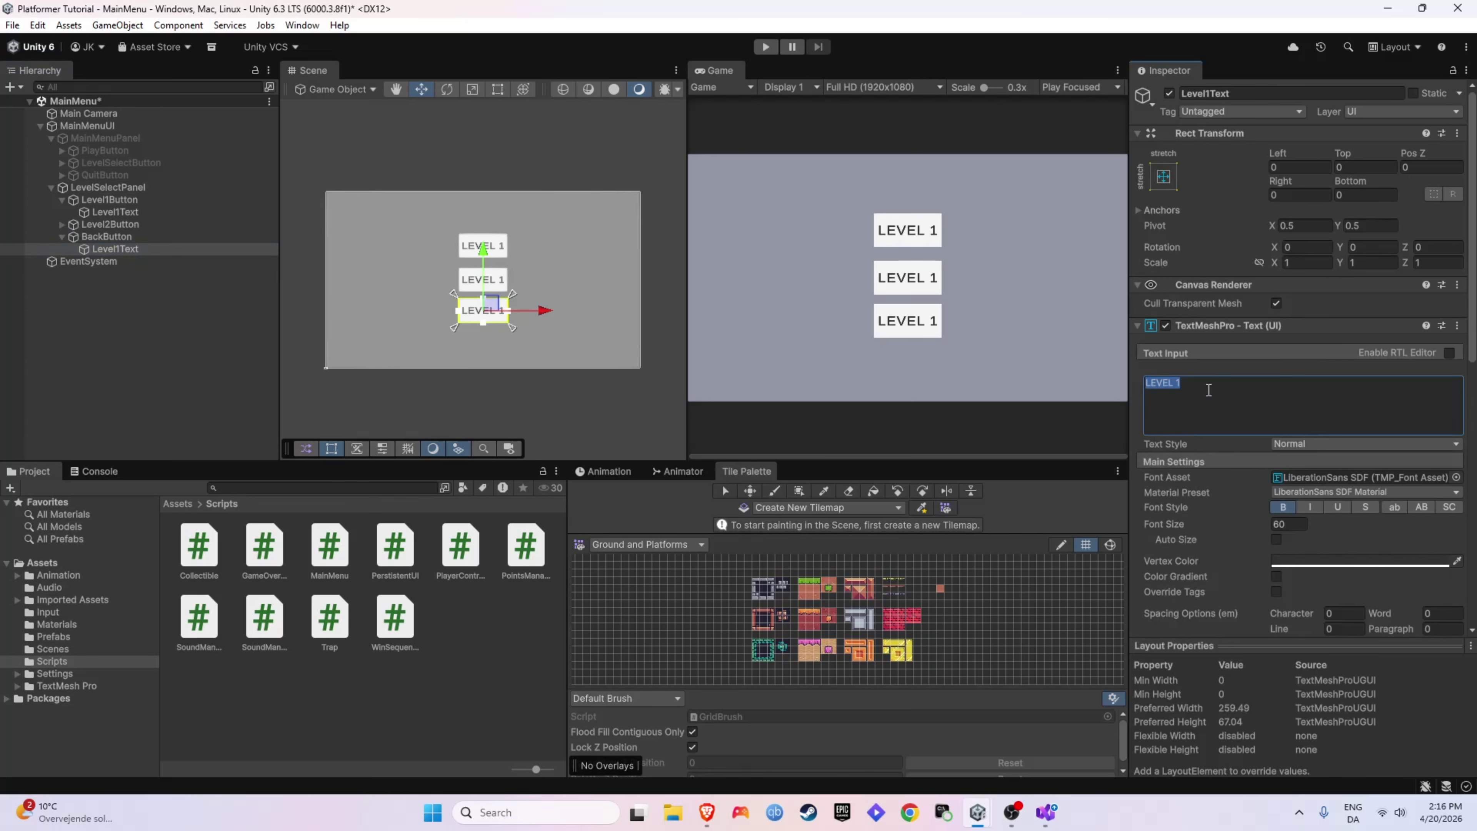
{"action": "type", "text": "BACK"}
{"action": "left_click", "coordinate": [144, 226]}
{"action": "left_click", "coordinate": [62, 224]}
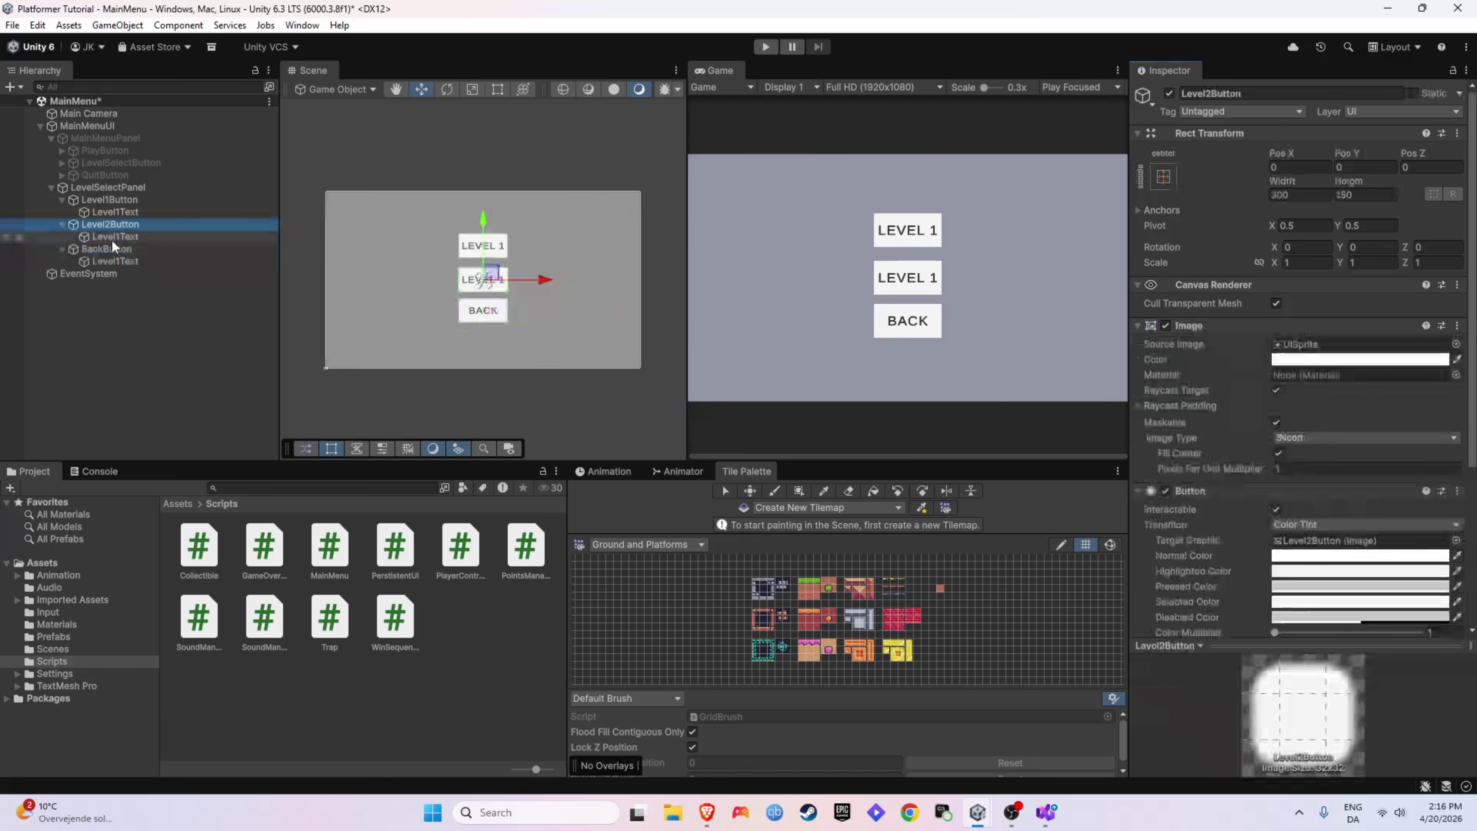
{"action": "left_click", "coordinate": [111, 238]}
{"action": "left_click", "coordinate": [1261, 381]}
{"action": "type", "text": "LEVEL 2"}
Move Level1Button down to Pos Y 188 to even out the spacing of the three buttons.
{"action": "left_click", "coordinate": [483, 245]}
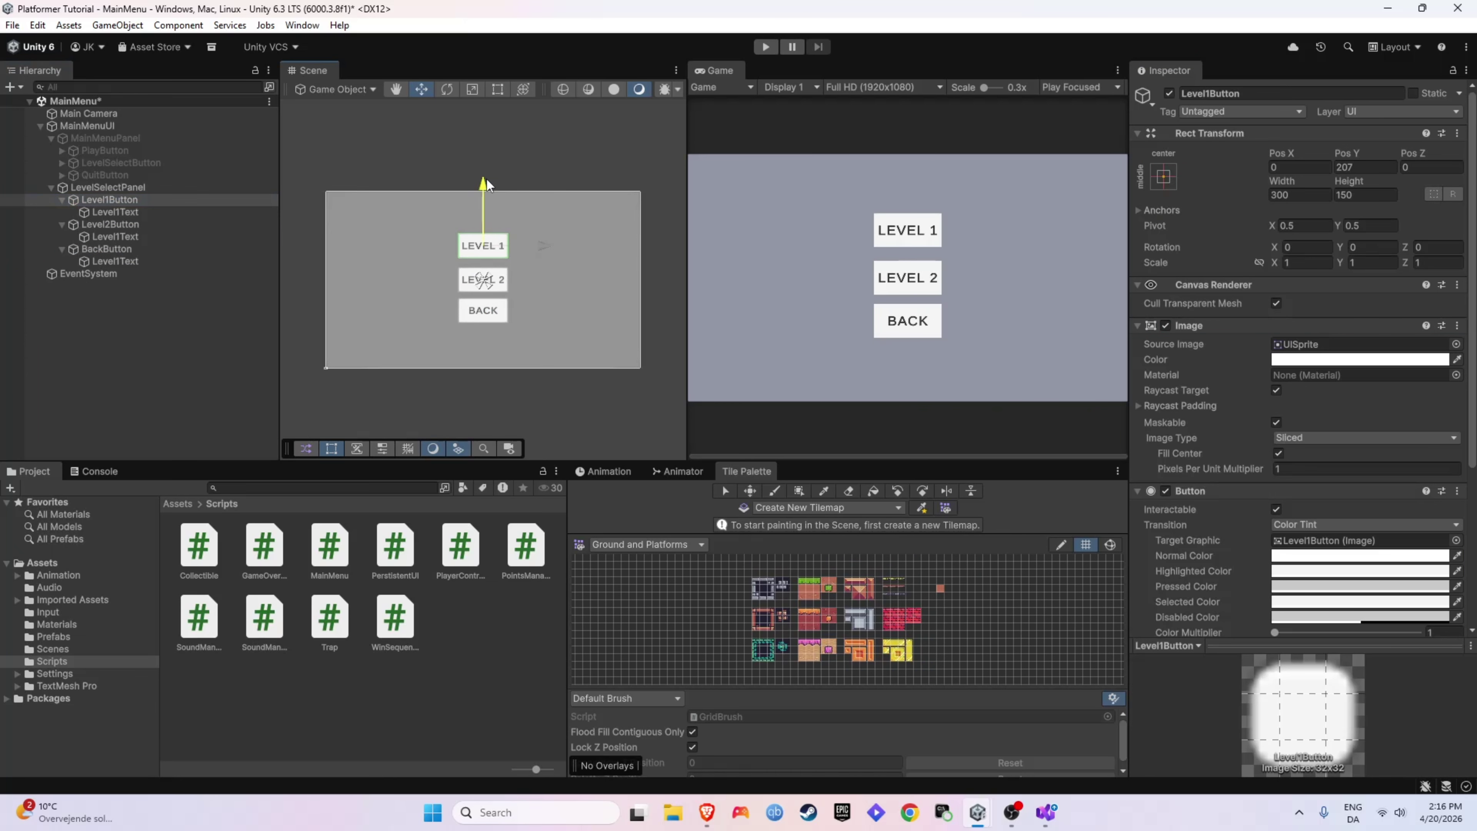
{"action": "left_click_drag", "start_coordinate": [487, 179], "coordinate": [486, 183]}
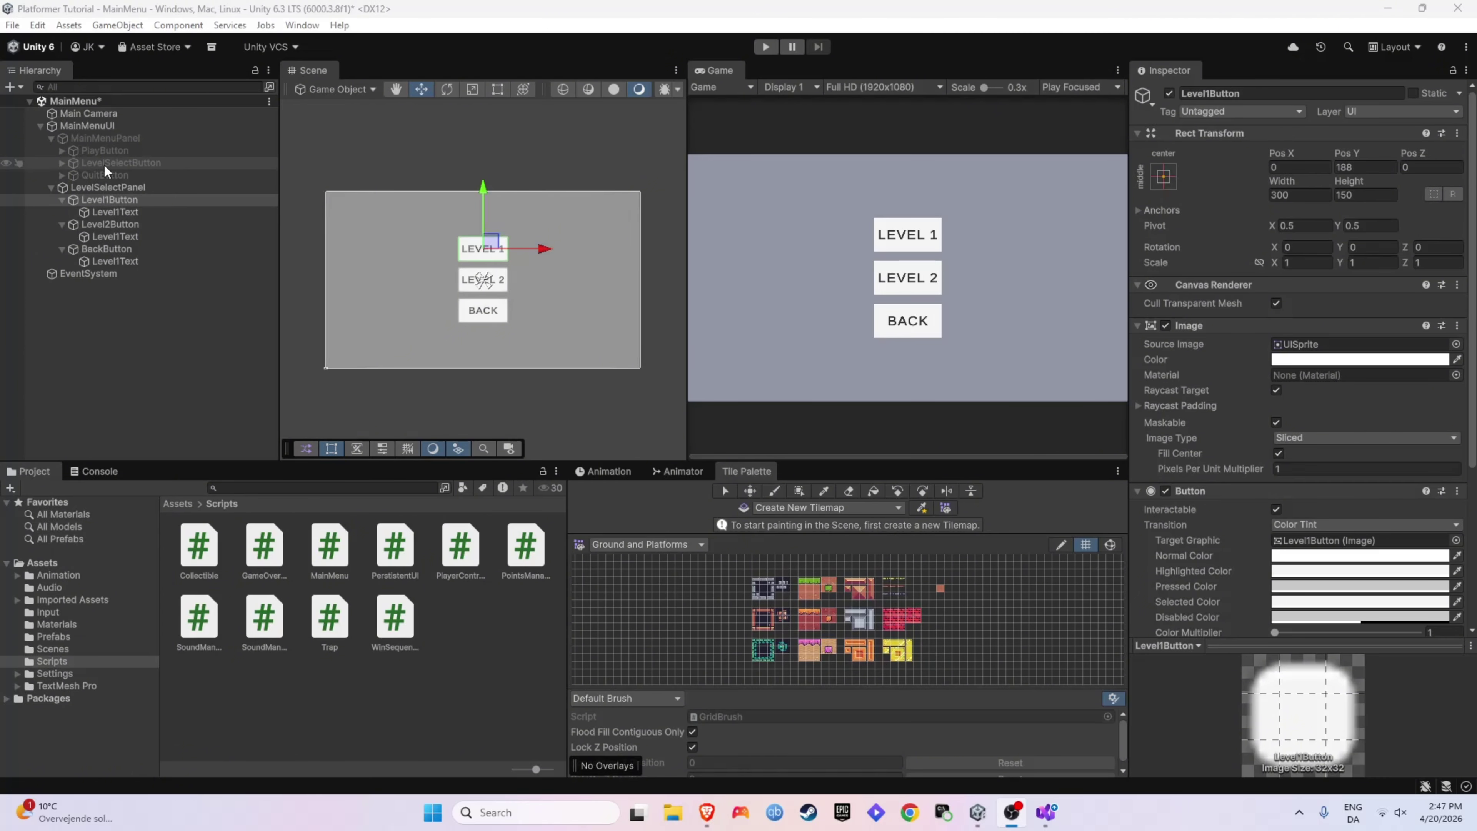
Add an On Click event to BackButton that targets MainMenuUI and calls MainMenu.CloseLevelSelect.
{"action": "left_click", "coordinate": [101, 250]}
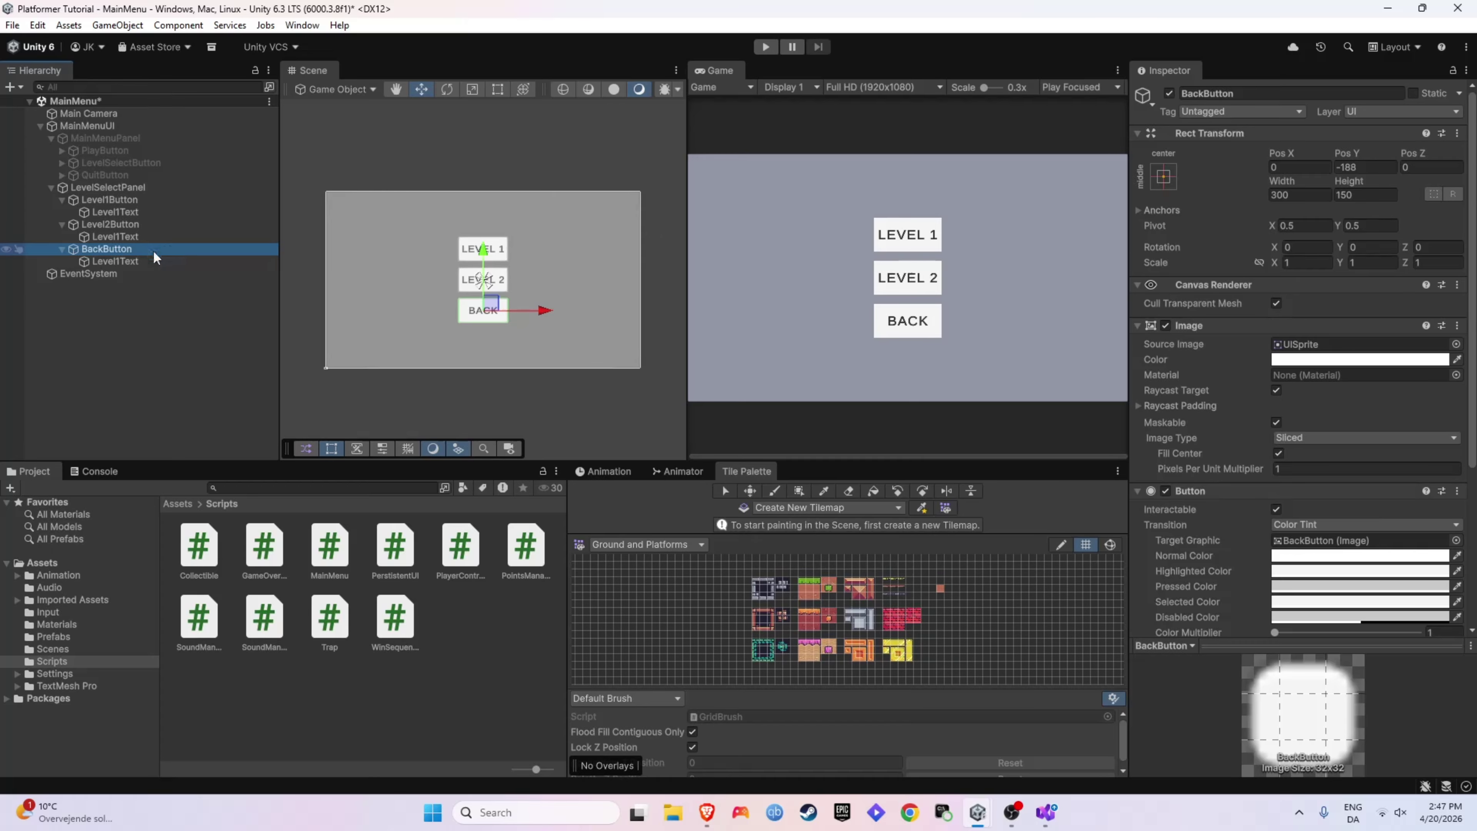
{"action": "scroll", "coordinate": [1224, 293], "scroll_direction": "down", "scroll_amount": 4}
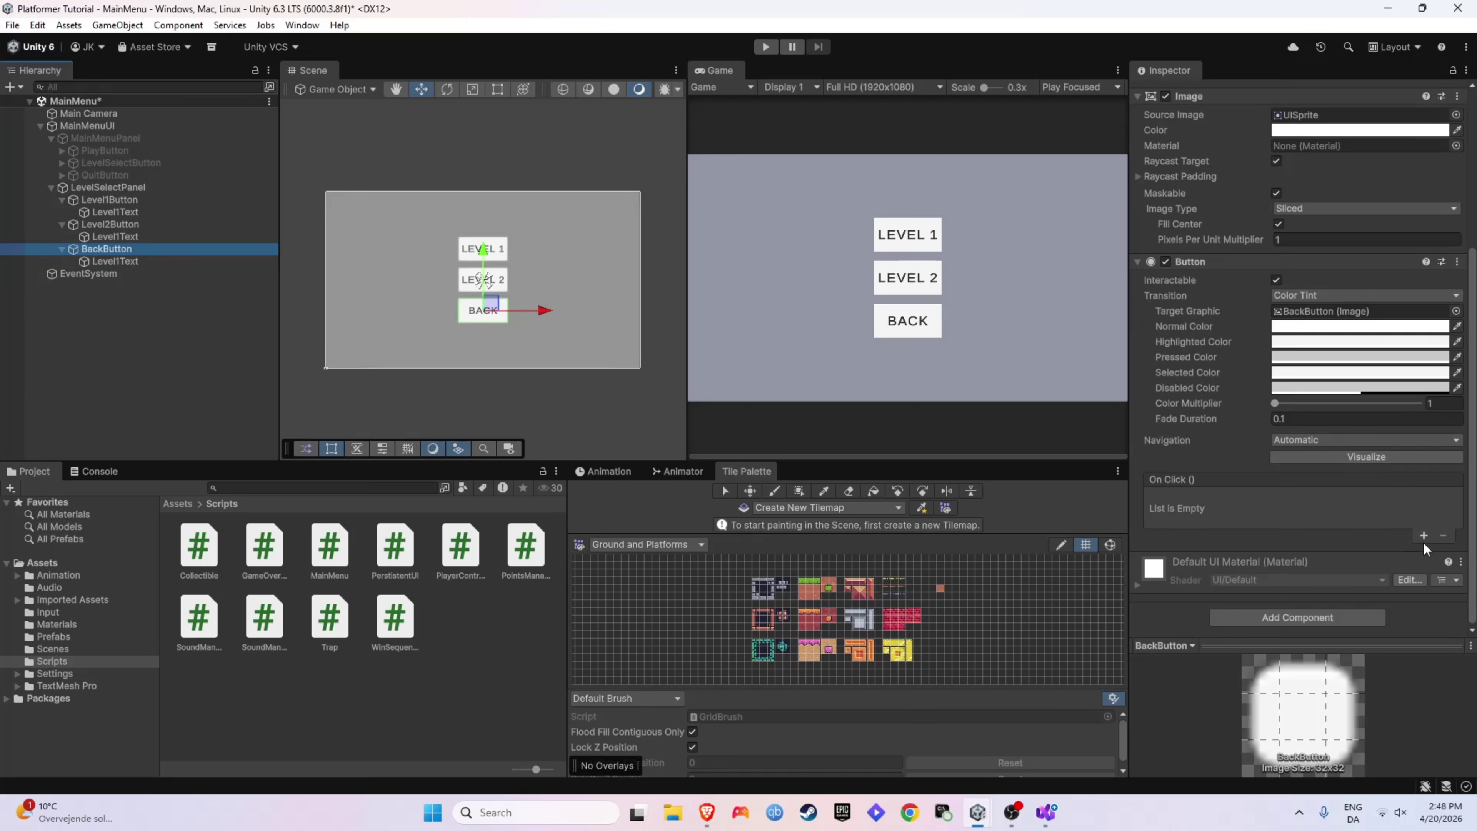
{"action": "left_click", "coordinate": [1423, 535]}
{"action": "left_click_drag", "start_coordinate": [88, 126], "coordinate": [1237, 526]}
{"action": "left_click", "coordinate": [1296, 501]}
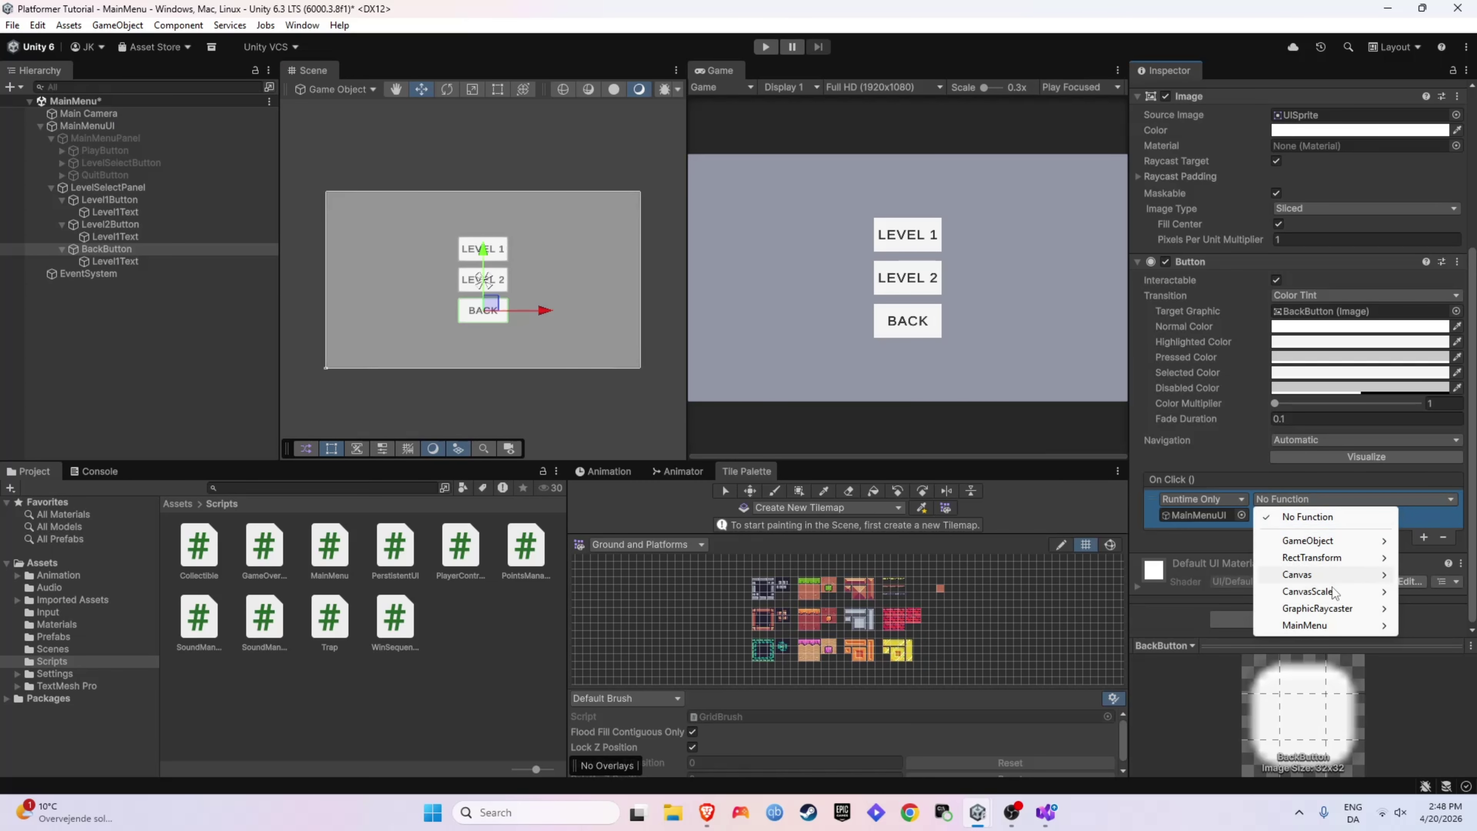
{"action": "mouse_move", "coordinate": [1305, 623]}
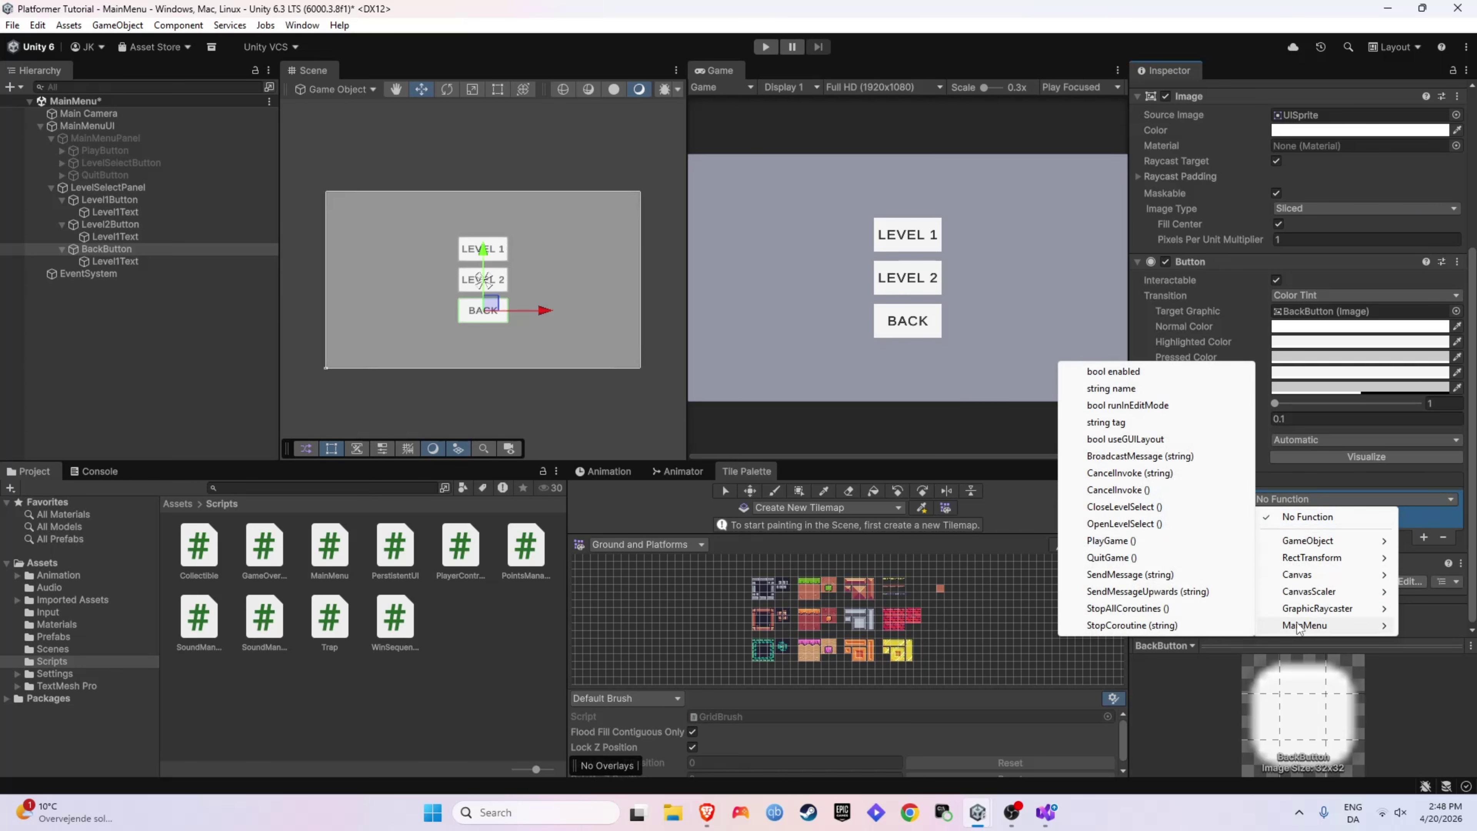
{"action": "left_click", "coordinate": [1104, 508]}
Run the scene, test the Back and Levels buttons in the game, and stop play mode.
{"action": "key", "text": "ctrl+p"}
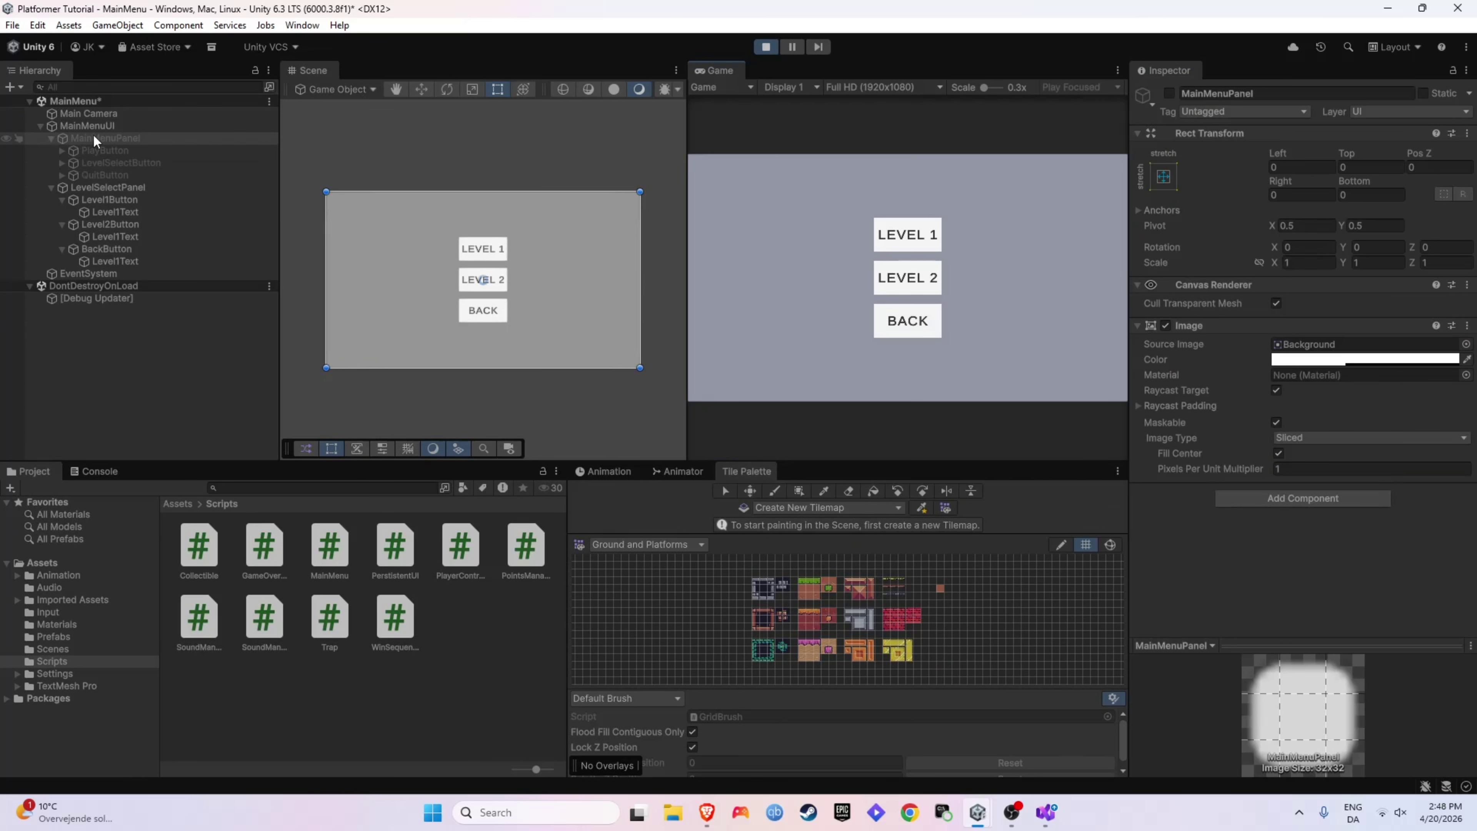
{"action": "left_click", "coordinate": [909, 329]}
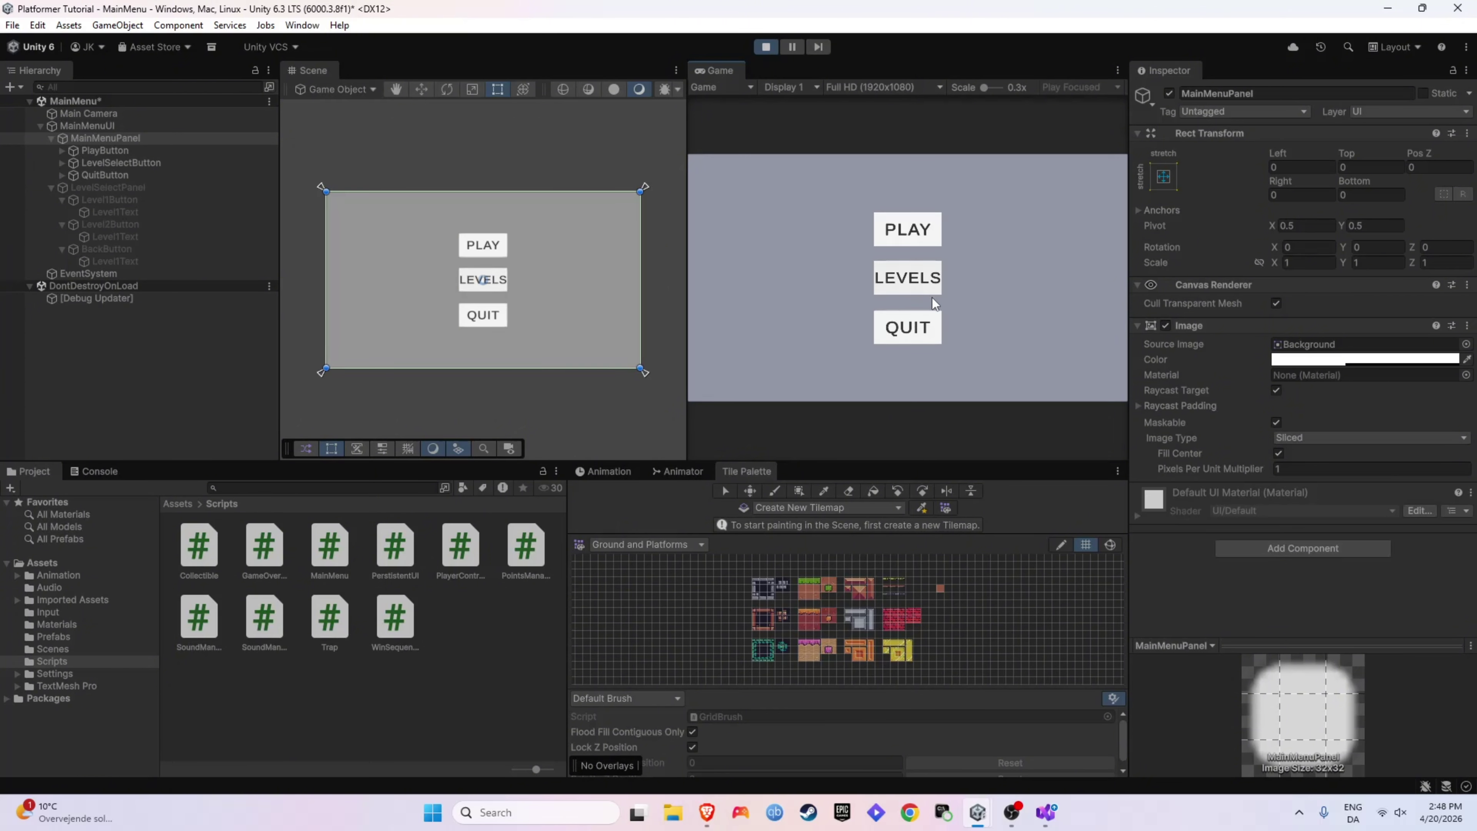
{"action": "left_click", "coordinate": [913, 285]}
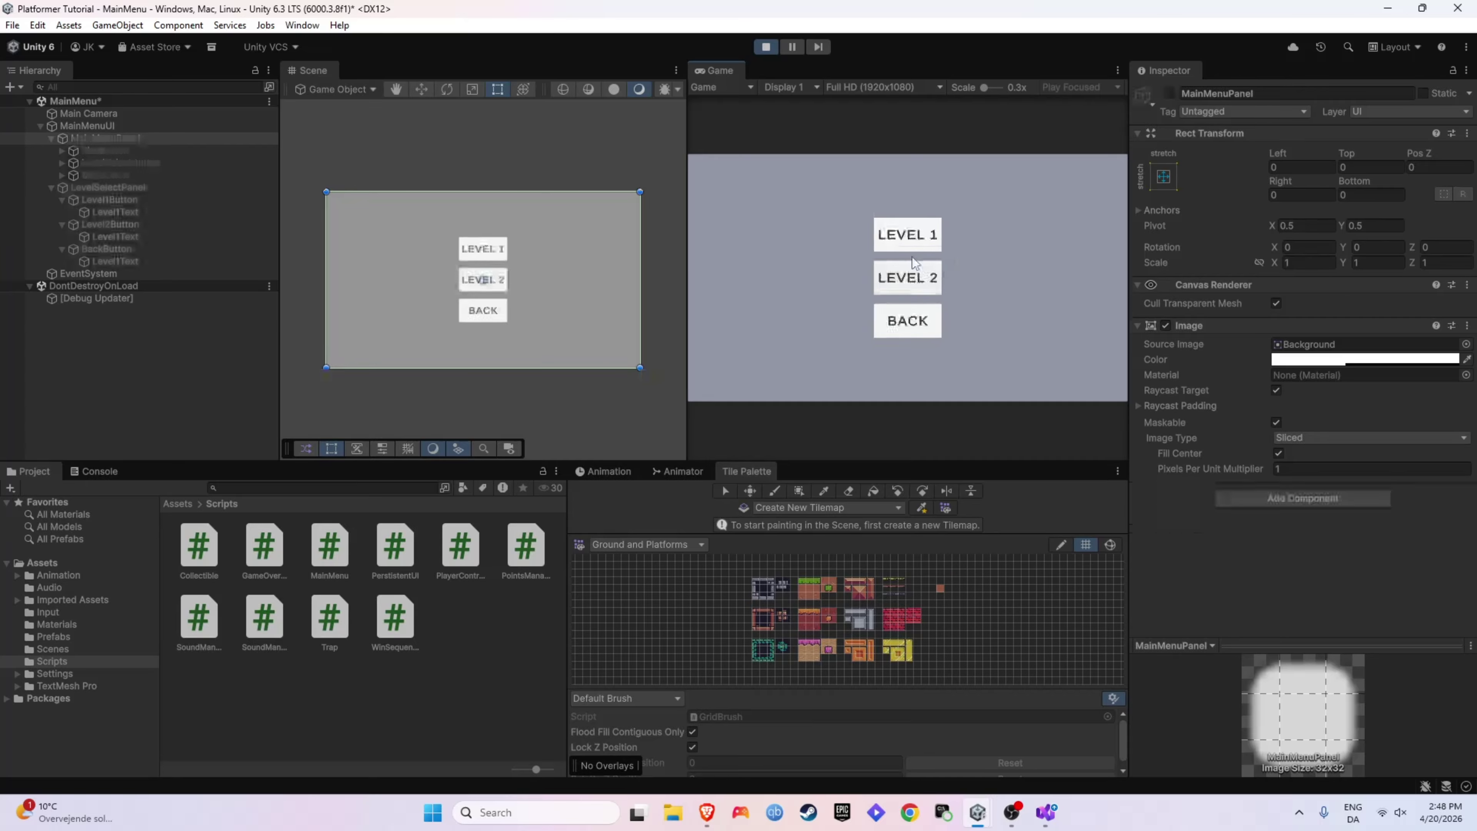
{"action": "key", "text": "ctrl+p"}
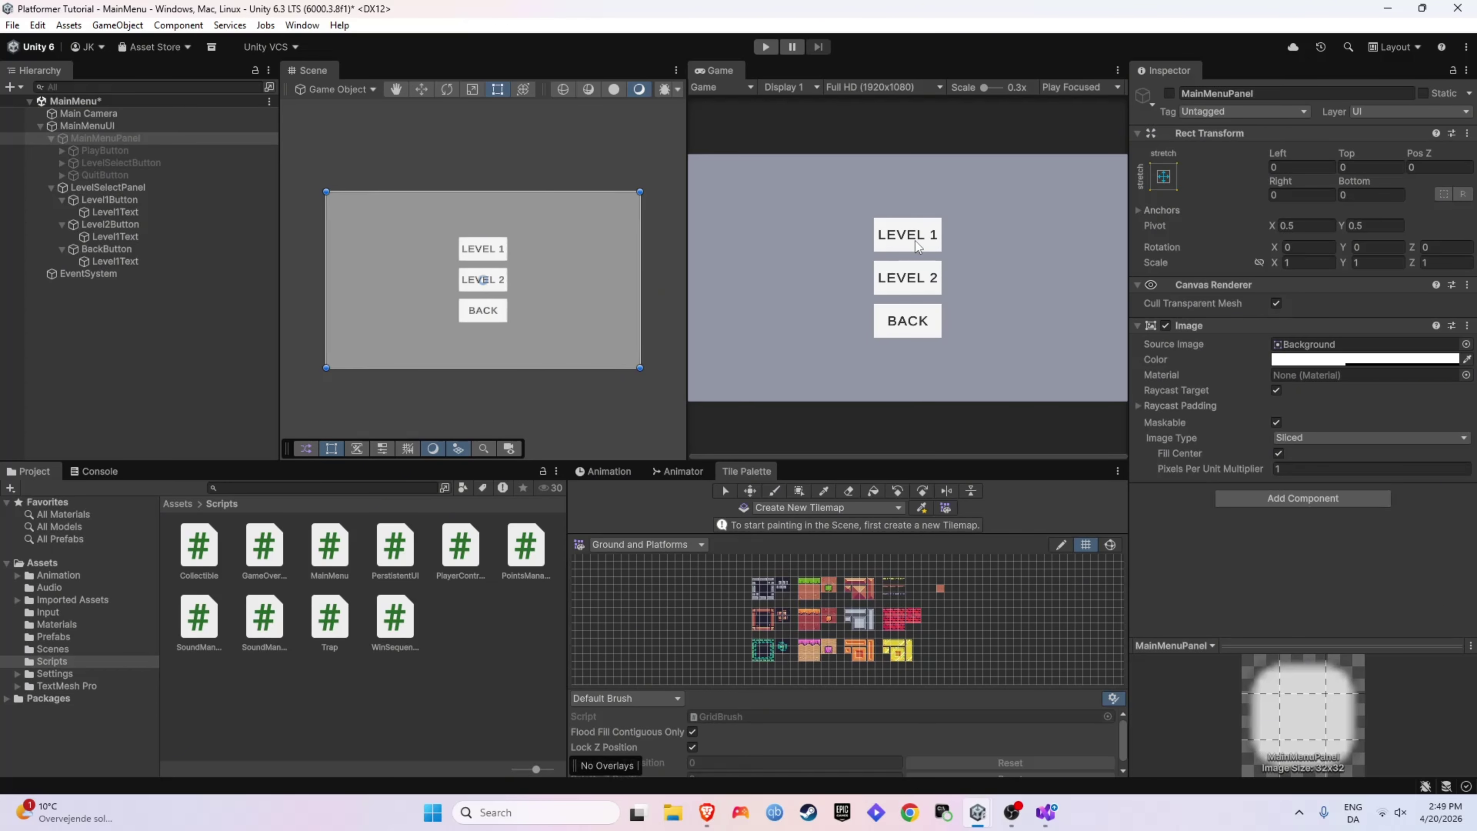
Switch to Visual Studio and add a public void LoadLevel(int levelIndex) method below CloseLevelSelect in MainMenu.cs.
{"action": "key", "text": "alt+Tab"}
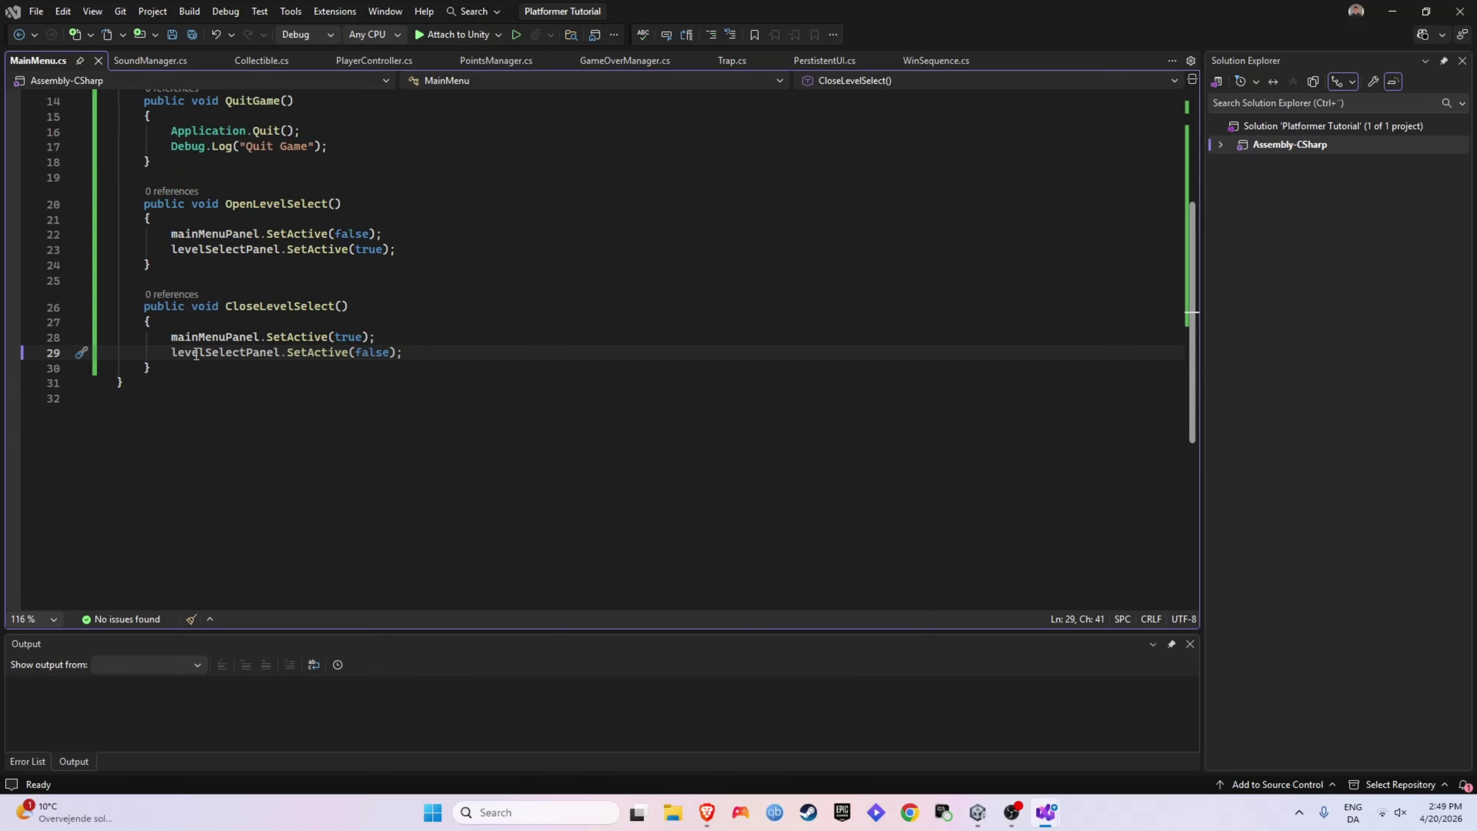
{"action": "left_click", "coordinate": [409, 374]}
{"action": "key", "text": "Return"}
{"action": "key", "text": "Return"}
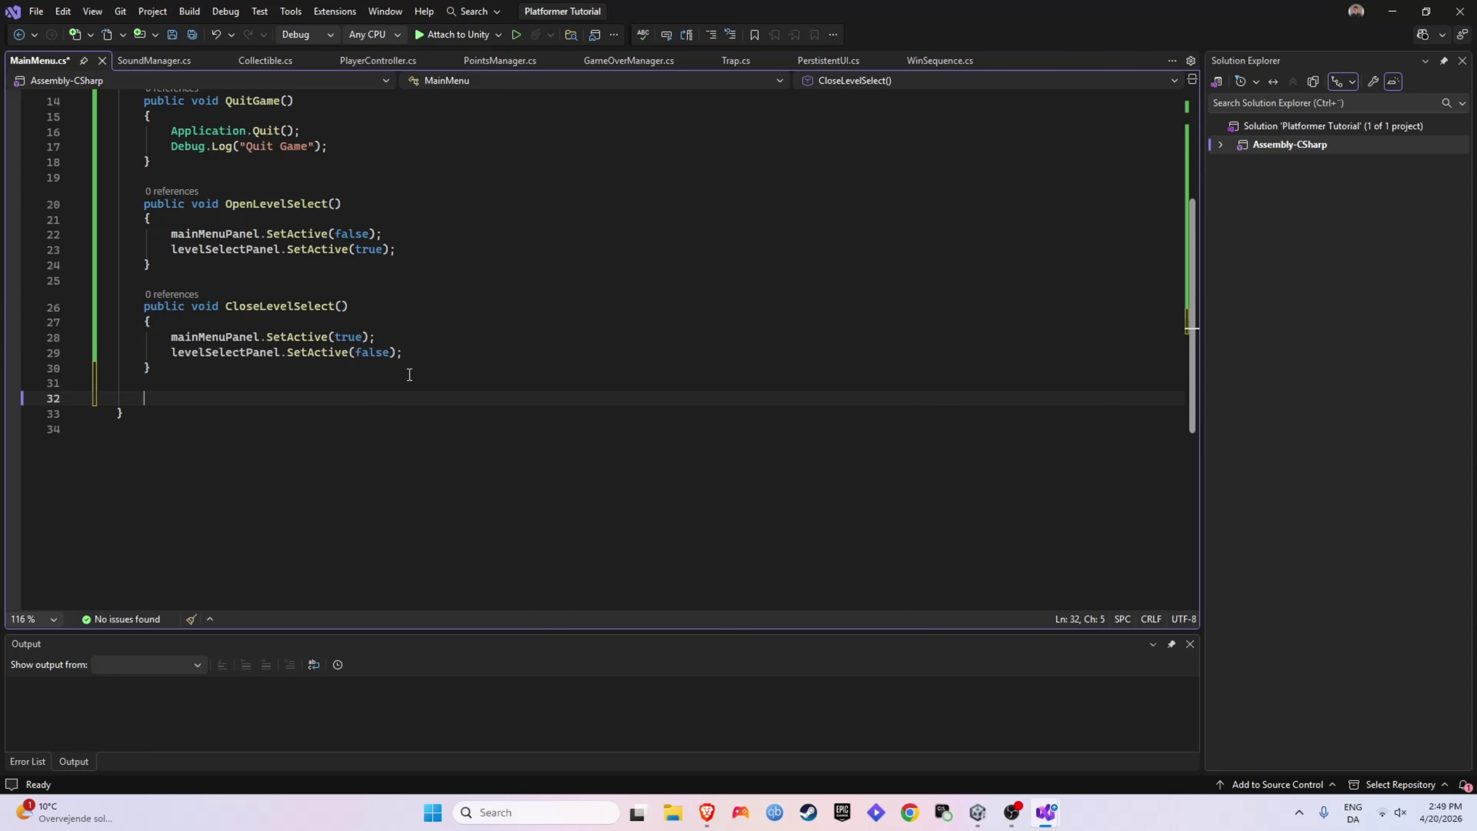
{"action": "type", "text": "public void Load"}
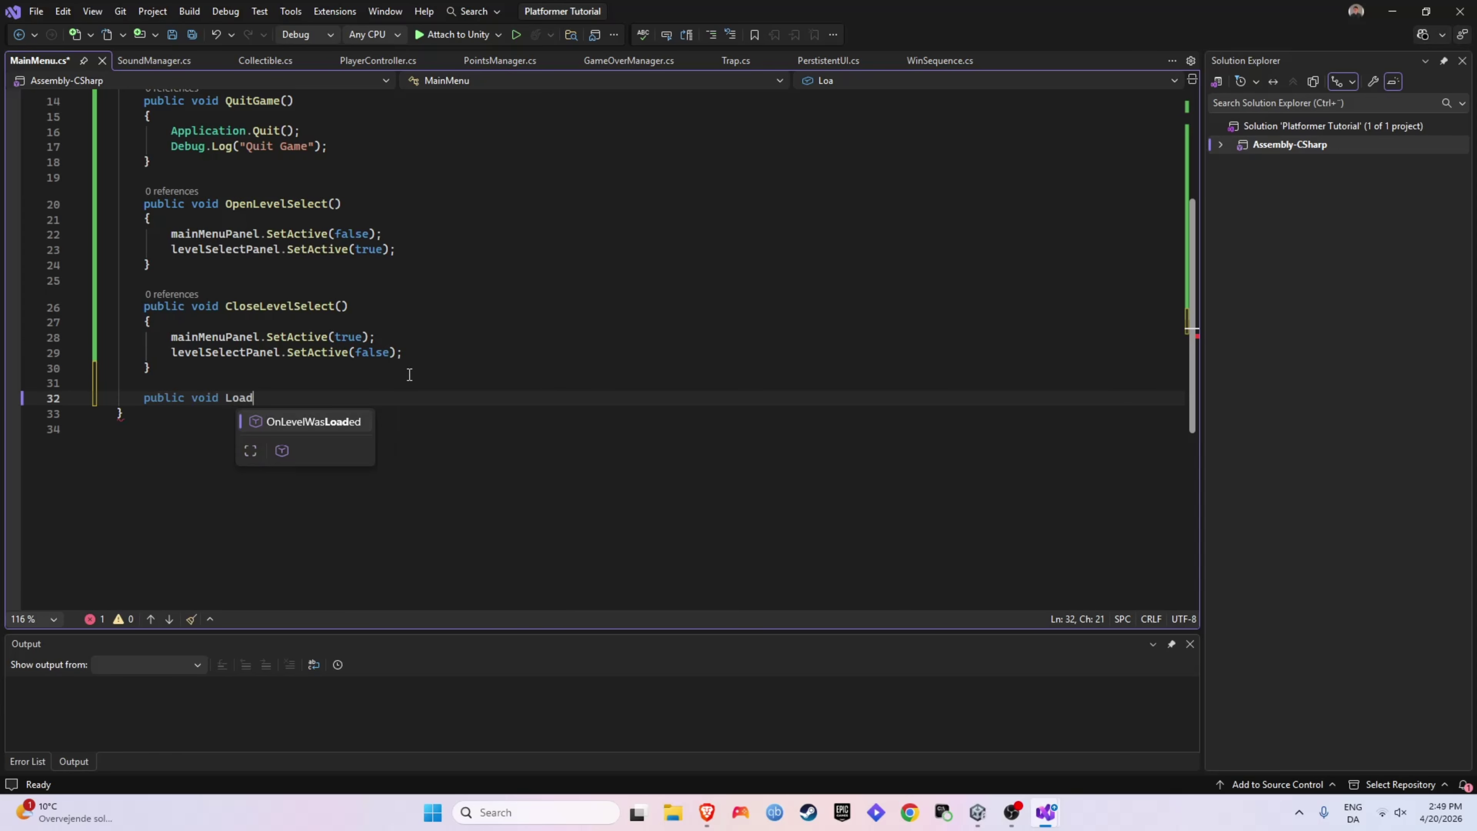
{"action": "type", "text": "Level(int"}
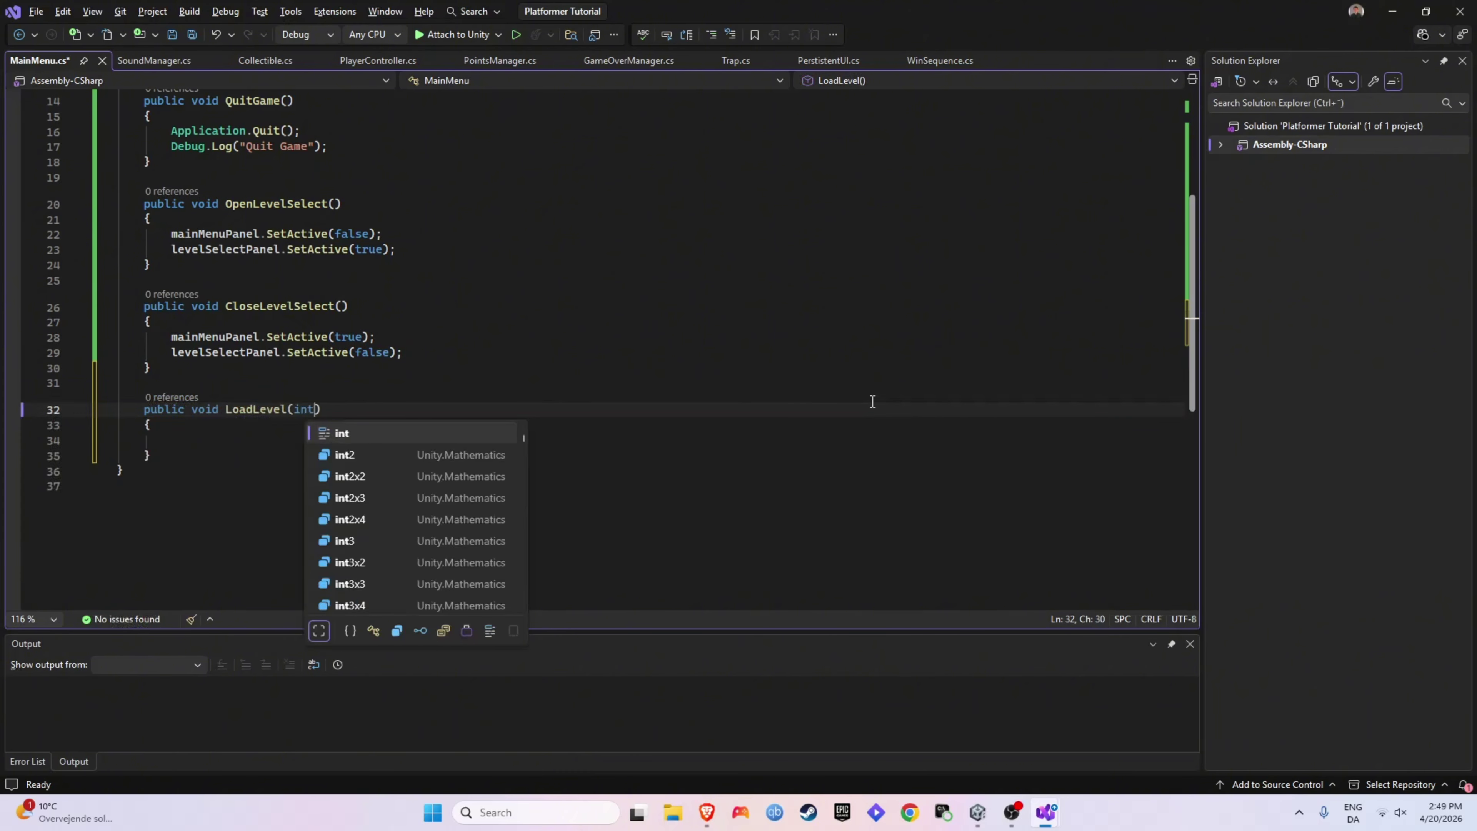
{"action": "type", "text": " levelIndex"}
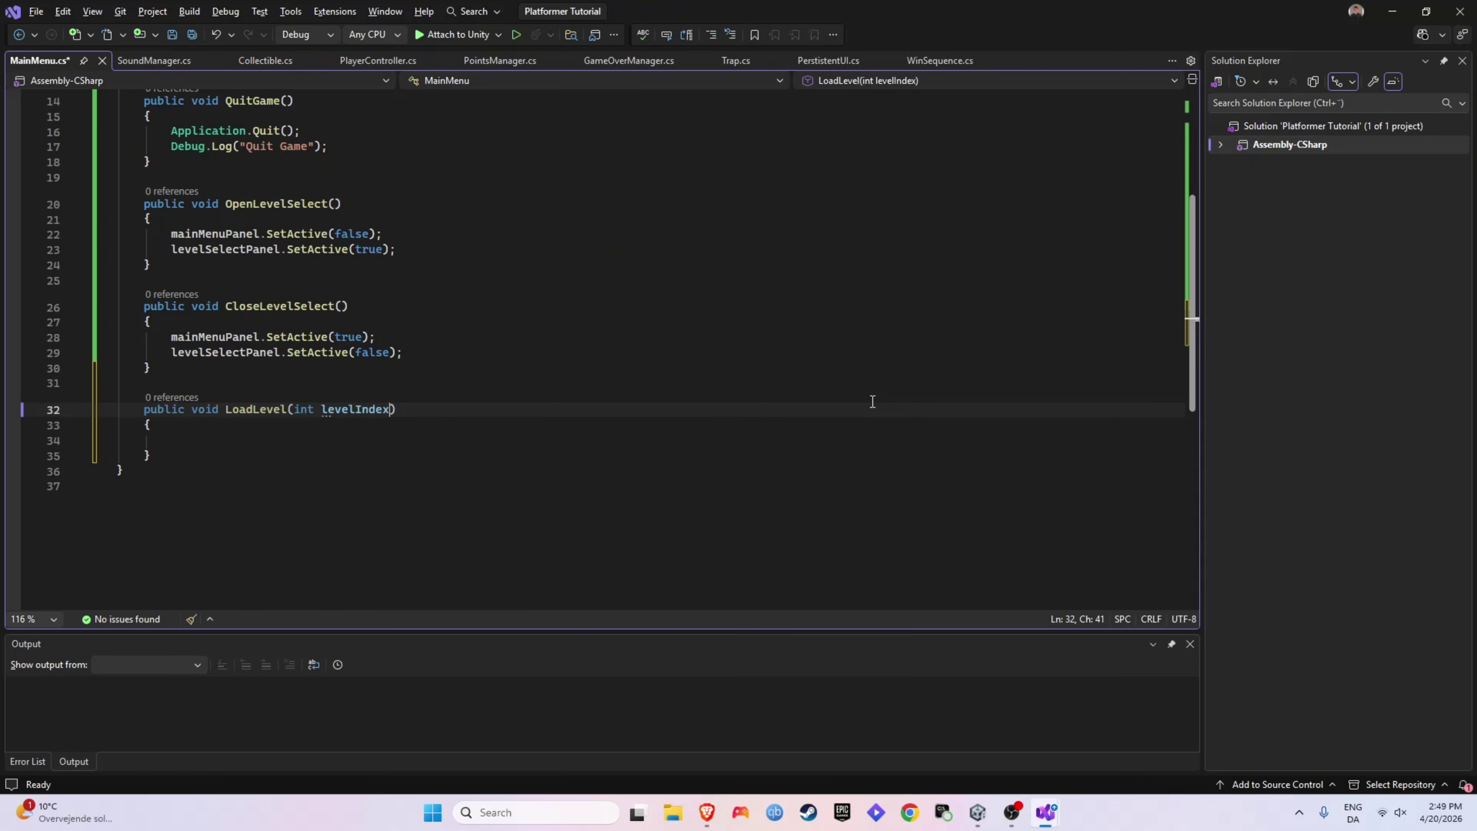
Fill the LoadLevel method with SceneManager.LoadScene(levelIndex); and save the script.
{"action": "left_click", "coordinate": [876, 441]}
{"action": "type", "text": "Scene"}
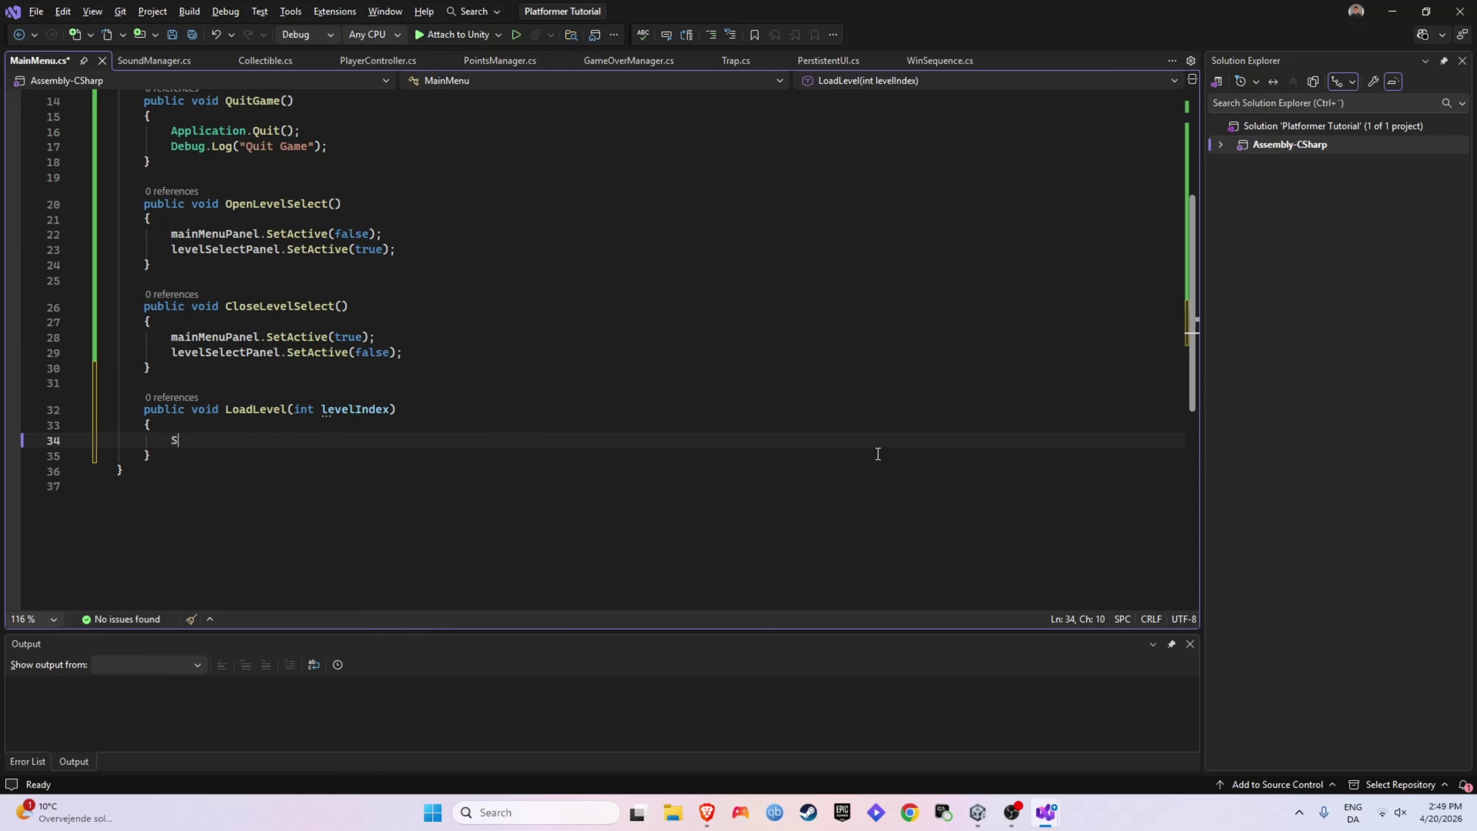
{"action": "key", "text": "Escape"}
{"action": "type", "text": "Manager.Load"}
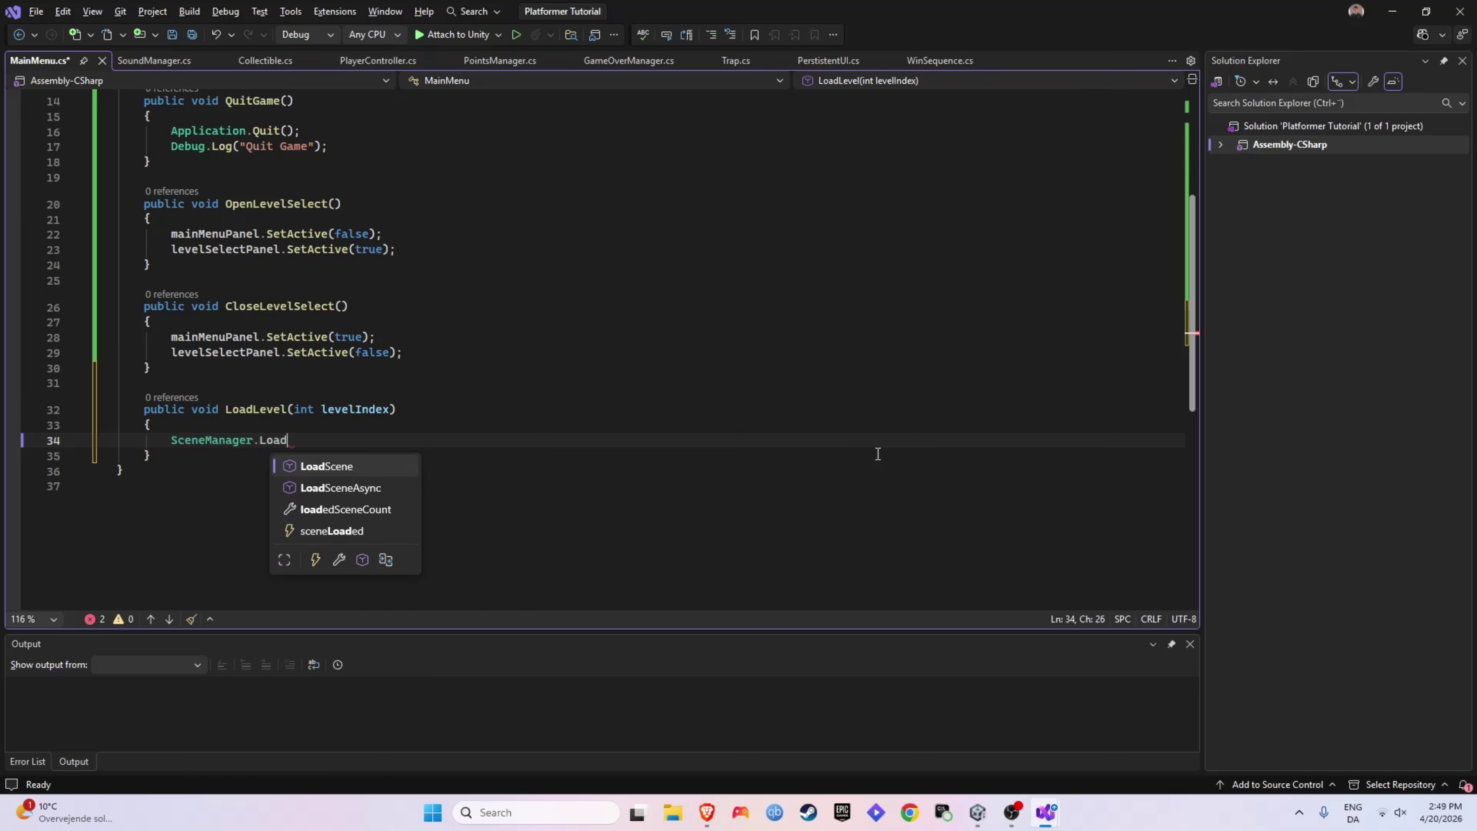
{"action": "type", "text": "Scene(levelIndex);"}
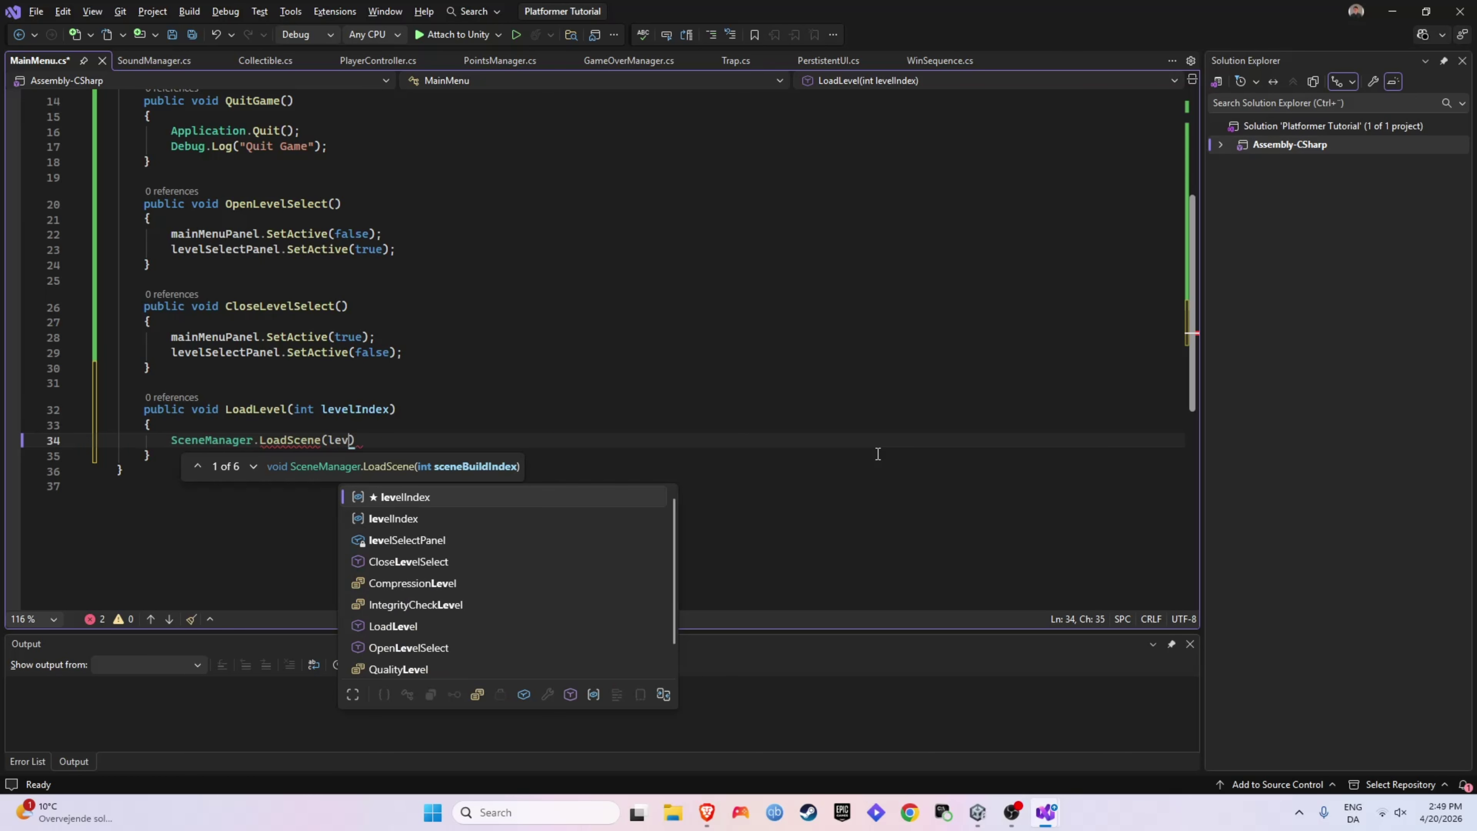
{"action": "key", "text": "ctrl+s"}
{"action": "scroll", "coordinate": [684, 266], "scroll_direction": "down", "scroll_amount": 1}
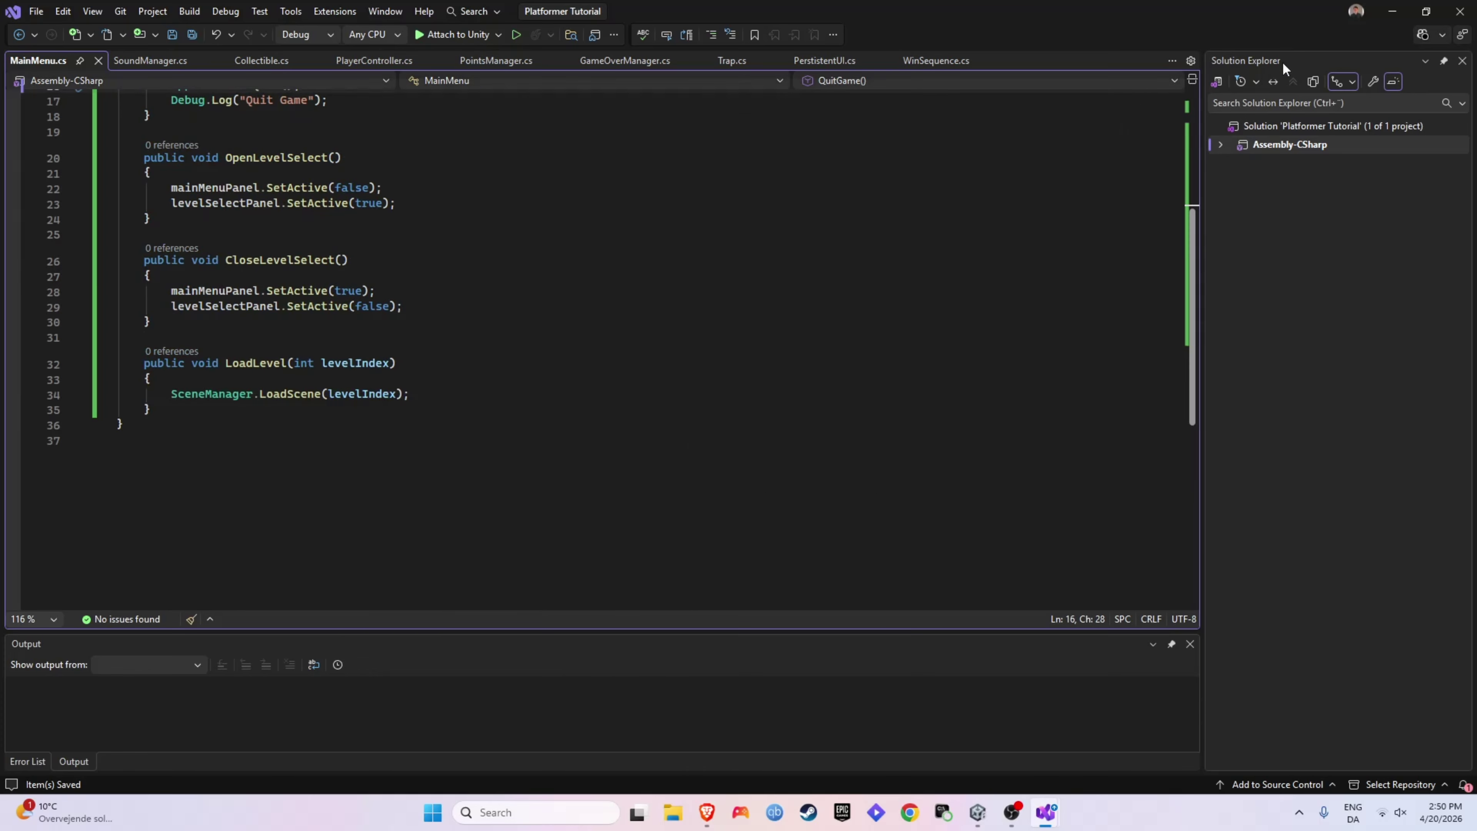
Switch to Unity and give Level1Button an On Click event that targets MainMenuUI and calls MainMenu.LoadLevel.
{"action": "key", "text": "alt+Tab"}
{"action": "scroll", "coordinate": [1375, 308], "scroll_direction": "down", "scroll_amount": 5}
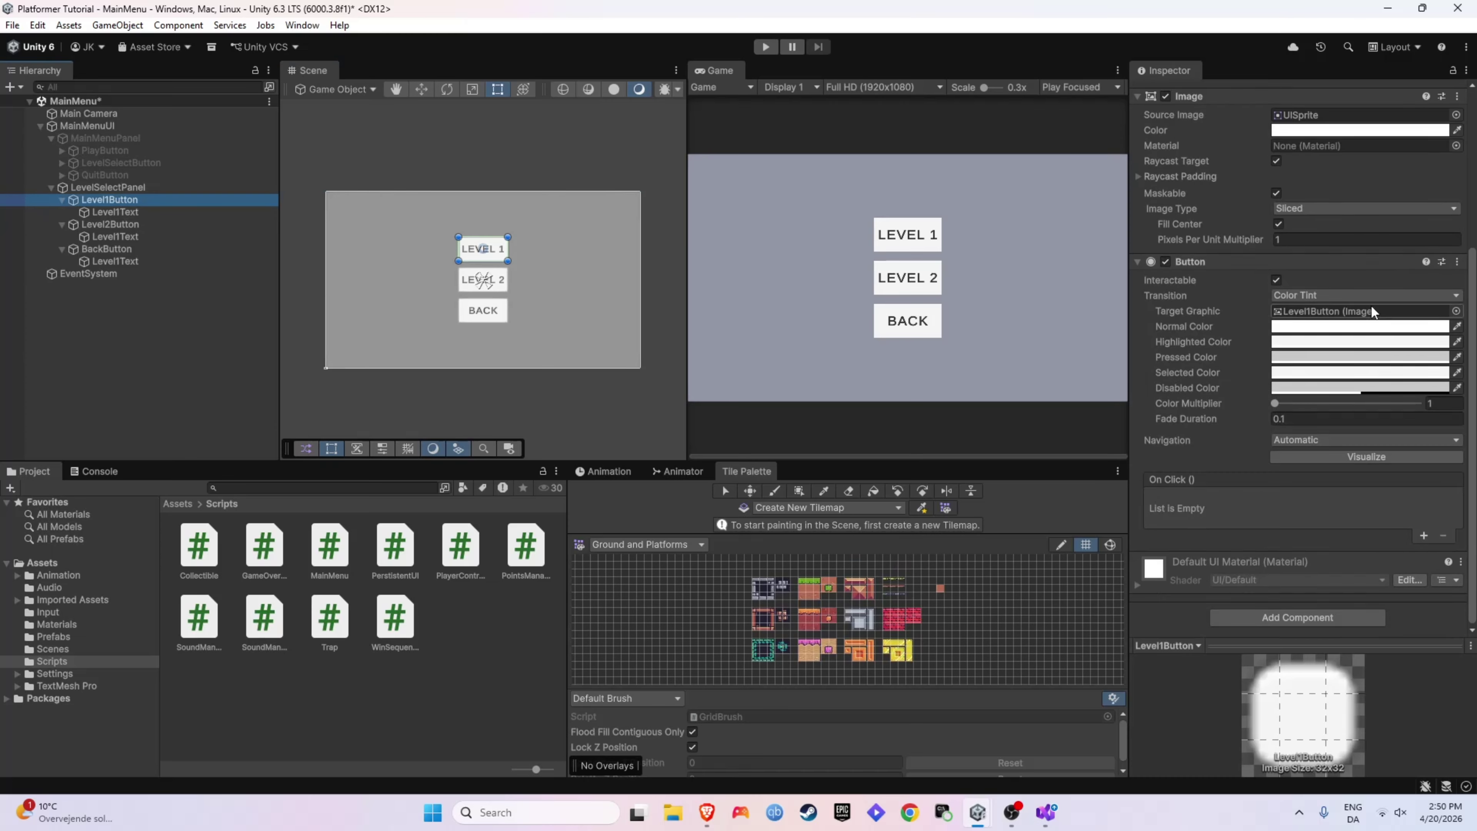
{"action": "left_click", "coordinate": [1424, 536]}
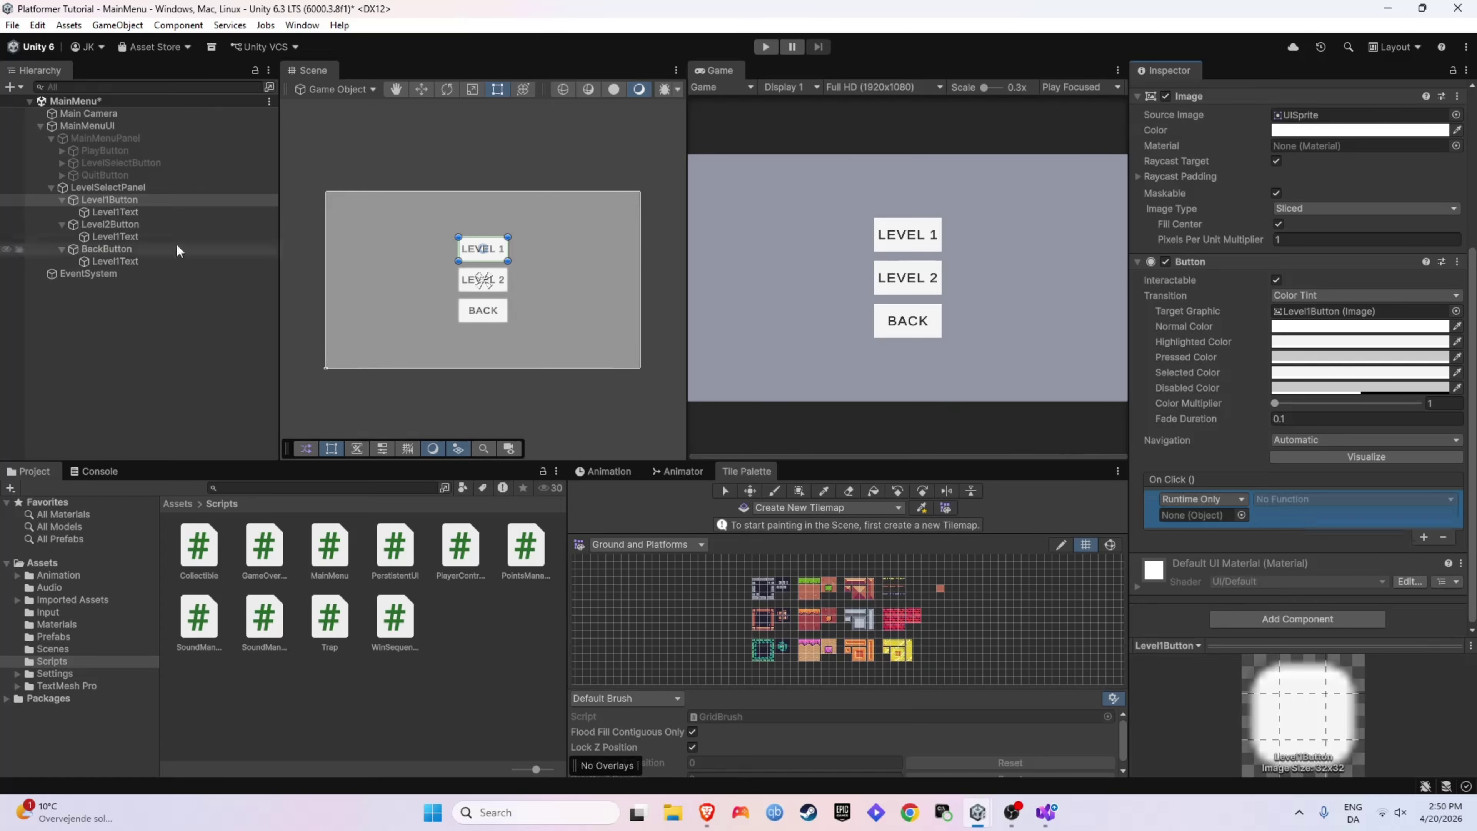
{"action": "left_click_drag", "start_coordinate": [87, 126], "coordinate": [1190, 517]}
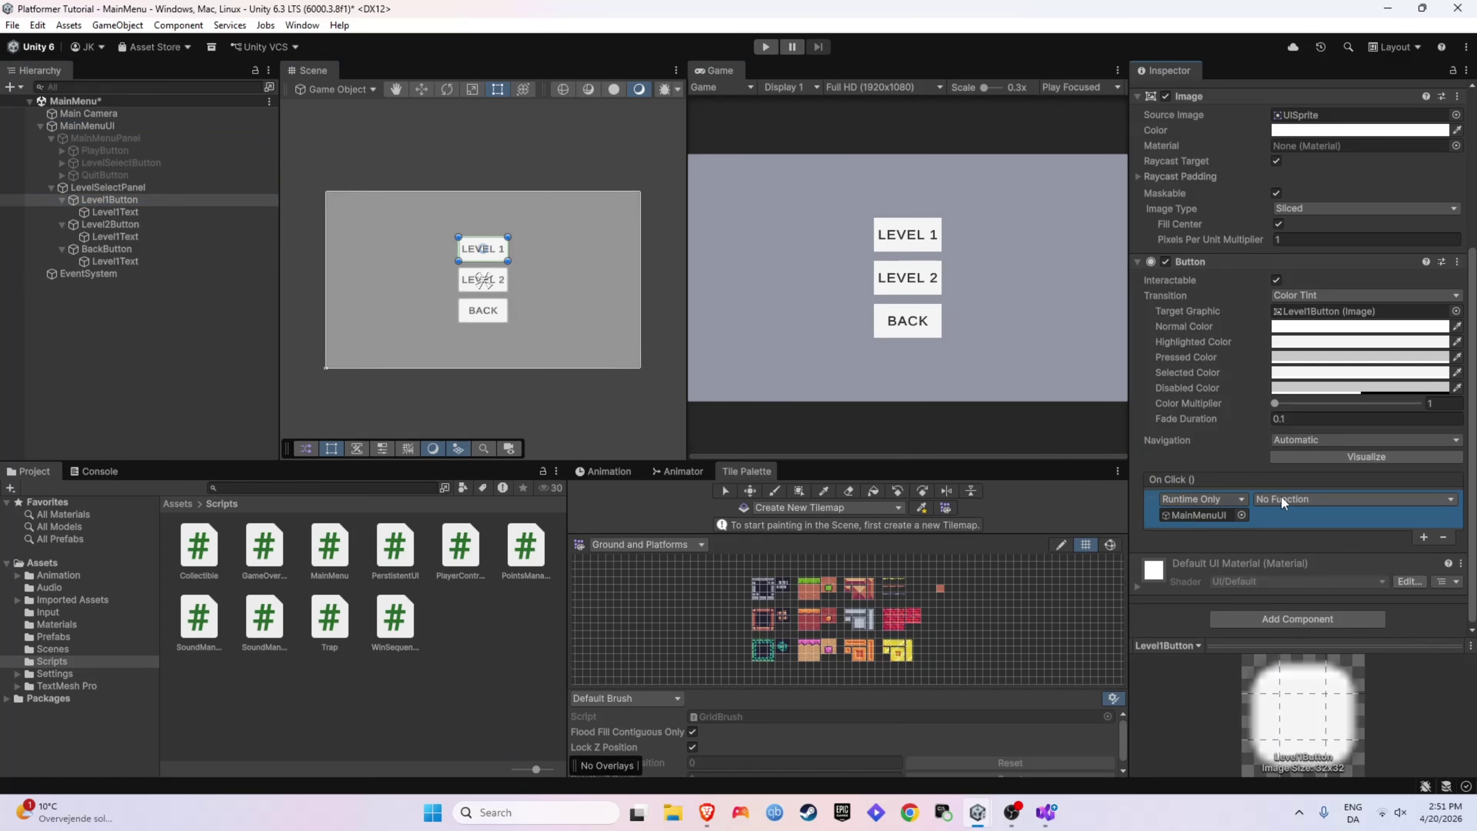
{"action": "left_click", "coordinate": [1296, 498]}
{"action": "mouse_move", "coordinate": [1304, 625]}
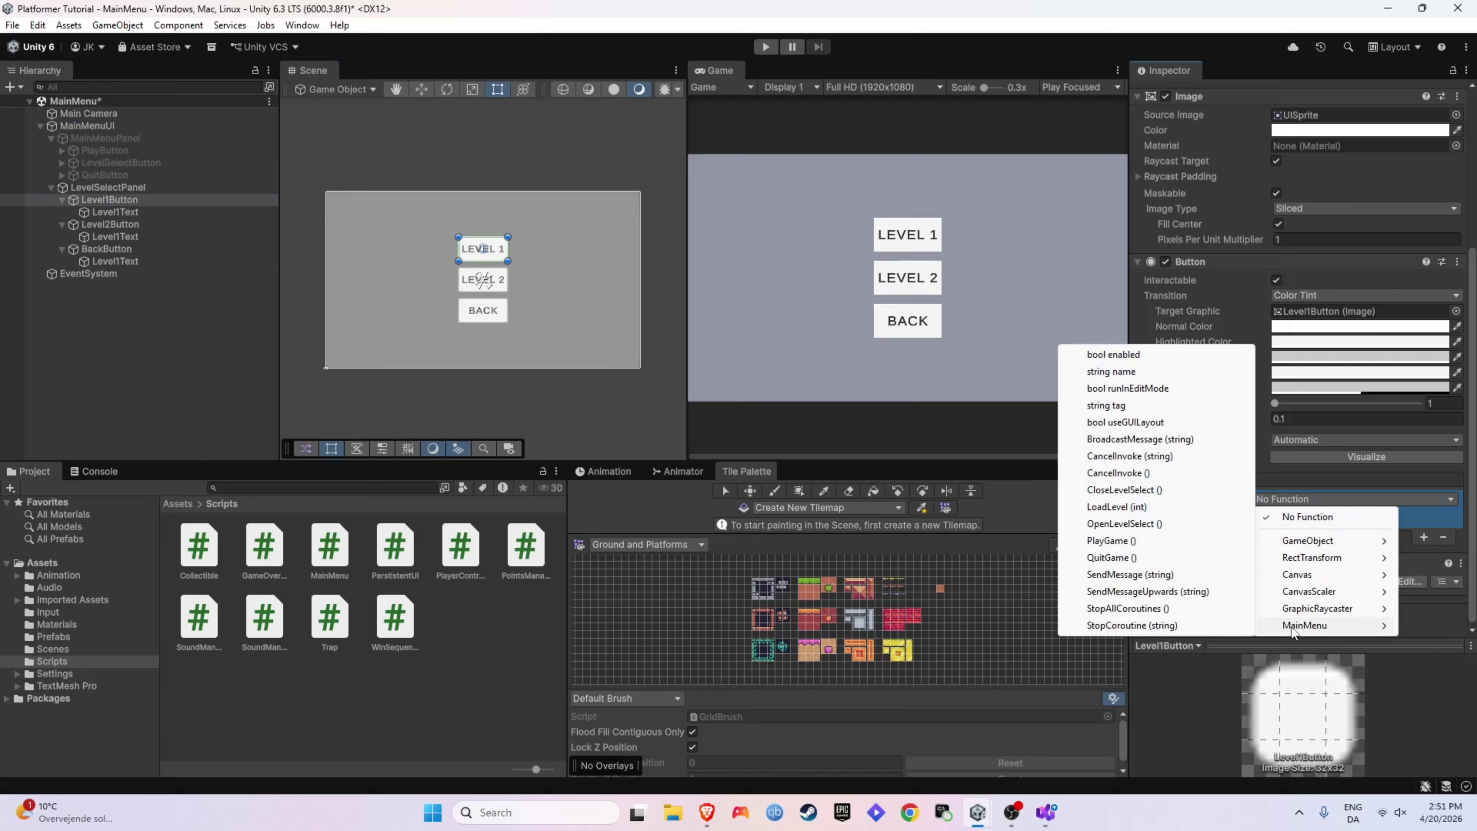
{"action": "left_click", "coordinate": [1105, 507]}
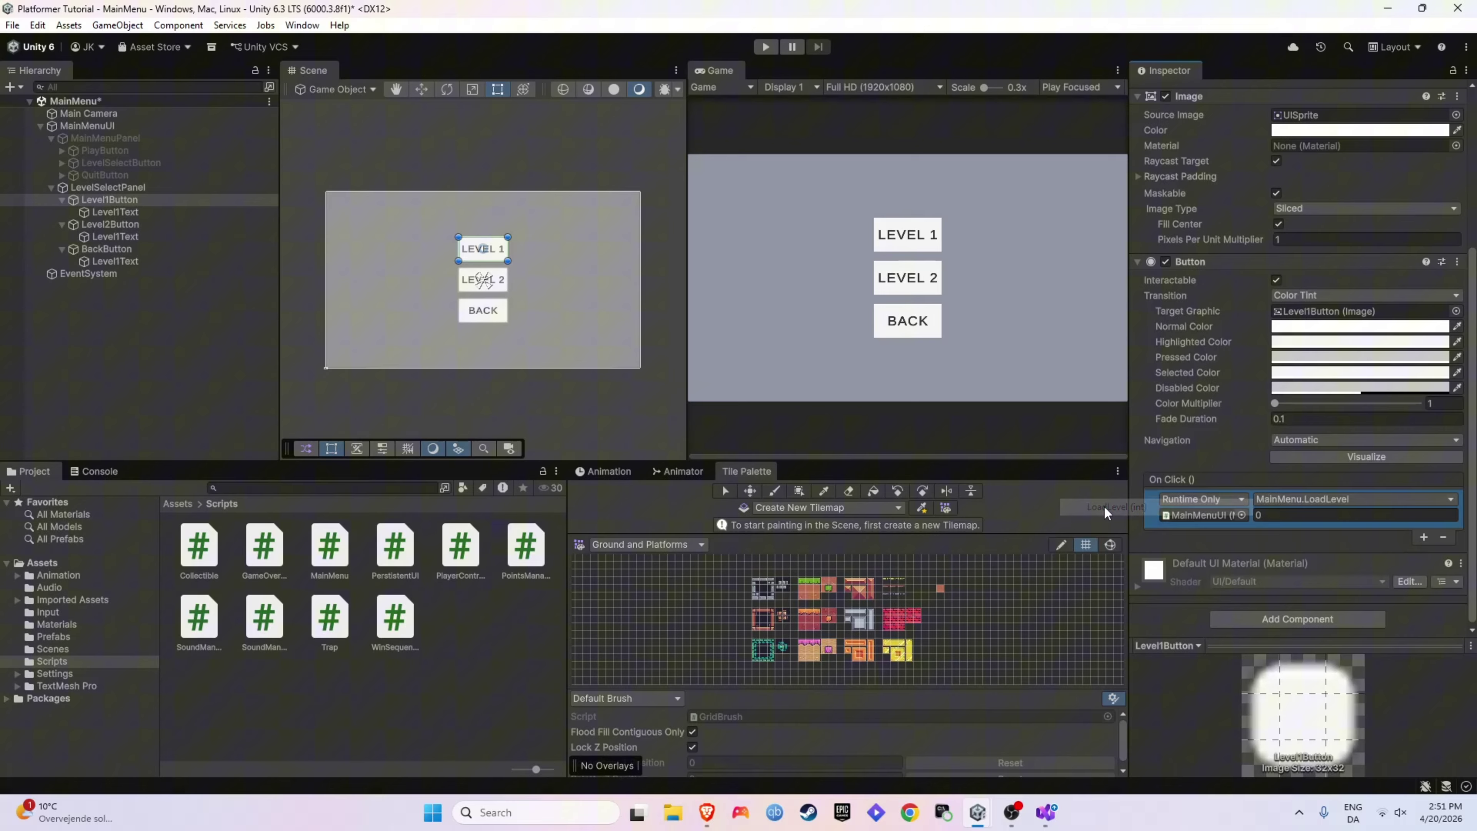
Check the scene indexes in the Build Profiles scene list and set Level1Button's LoadLevel argument to 1.
{"action": "left_click", "coordinate": [1268, 515]}
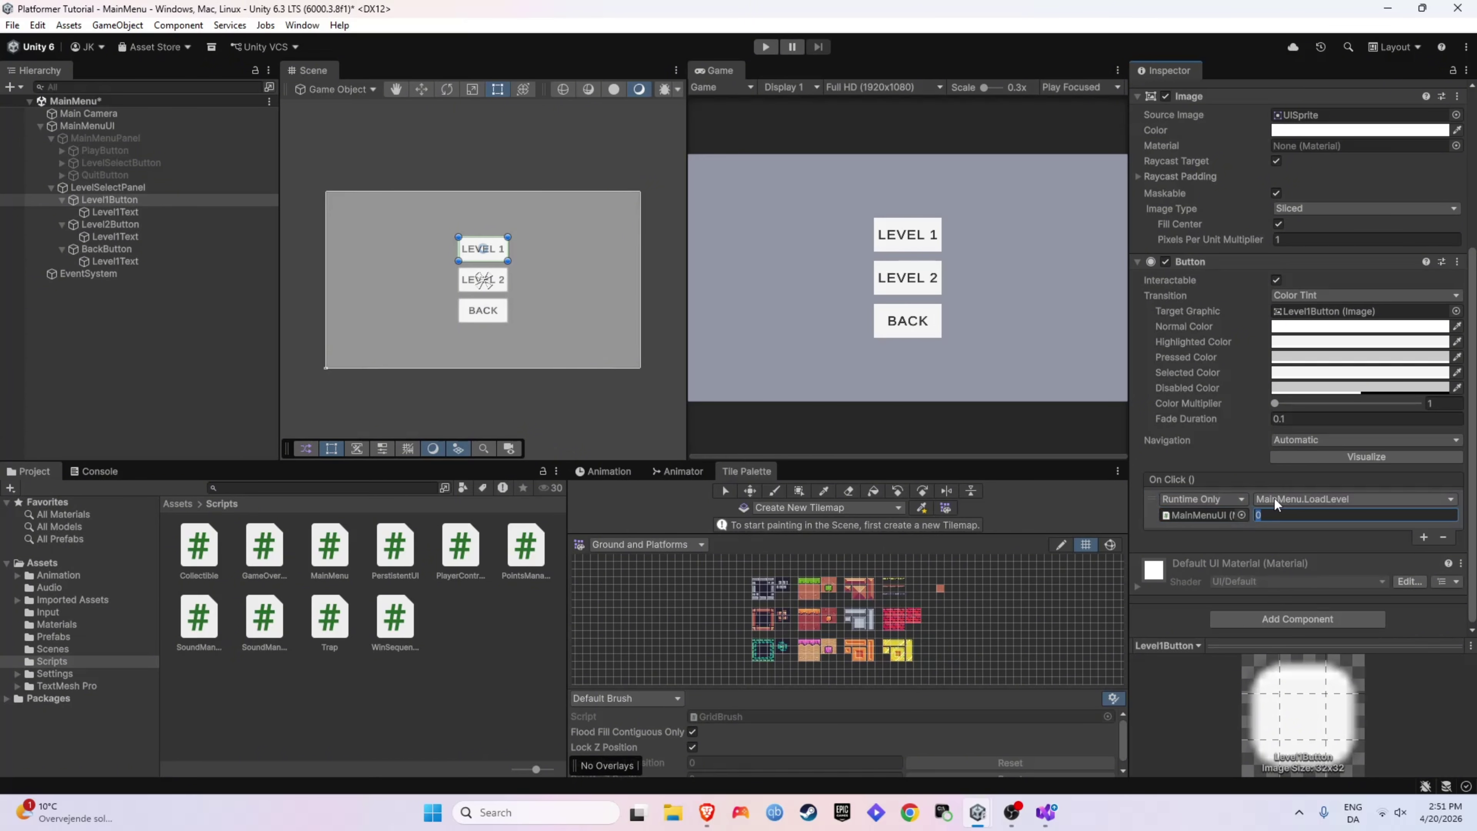
{"action": "key", "text": "ctrl+shift+b"}
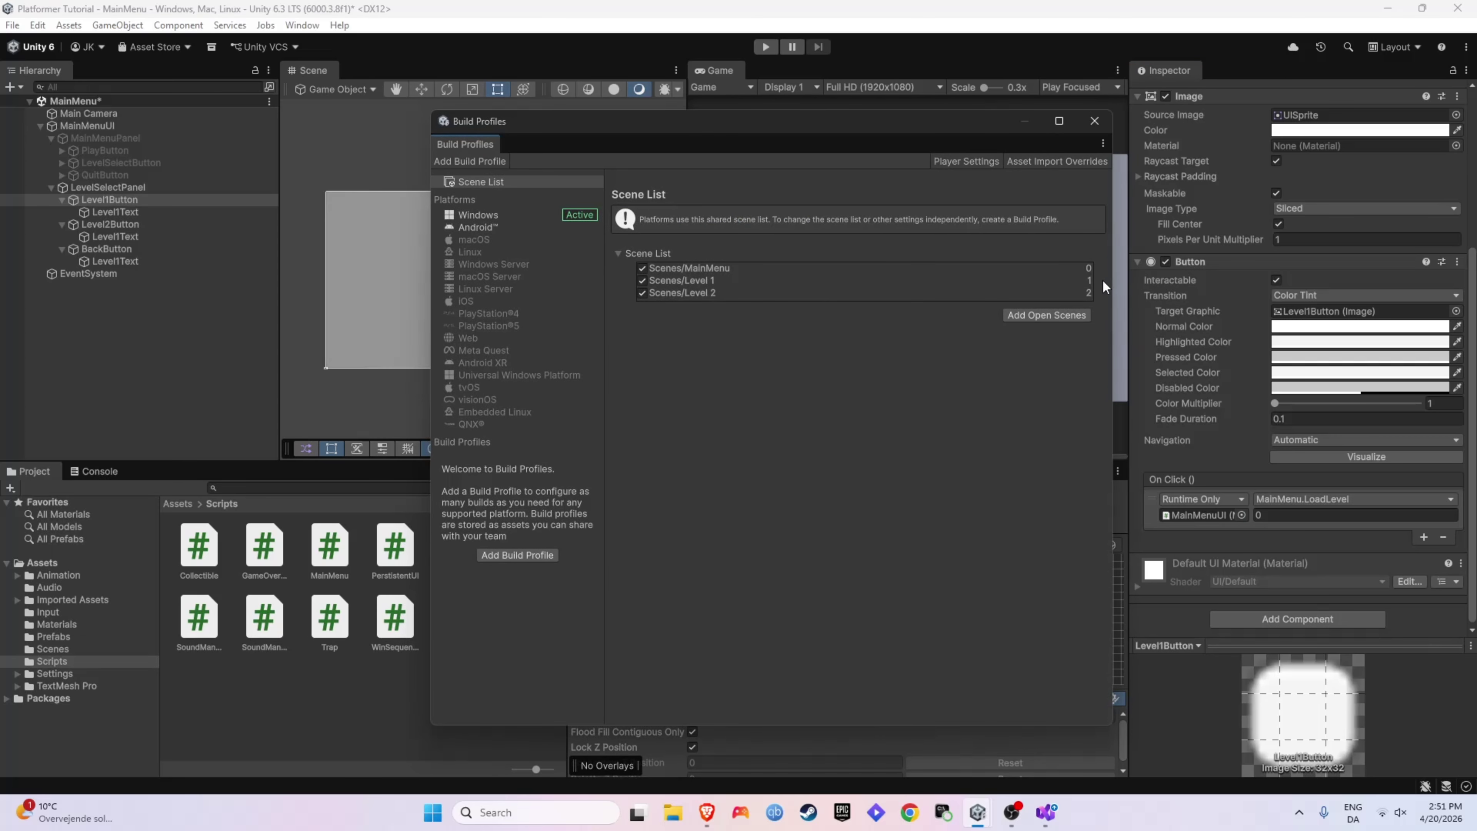
{"action": "left_click", "coordinate": [1094, 120]}
{"action": "type", "text": "1"}
Give Level2Button an On Click event on MainMenuUI that calls MainMenu.LoadLevel with the argument 2.
{"action": "left_click", "coordinate": [146, 225]}
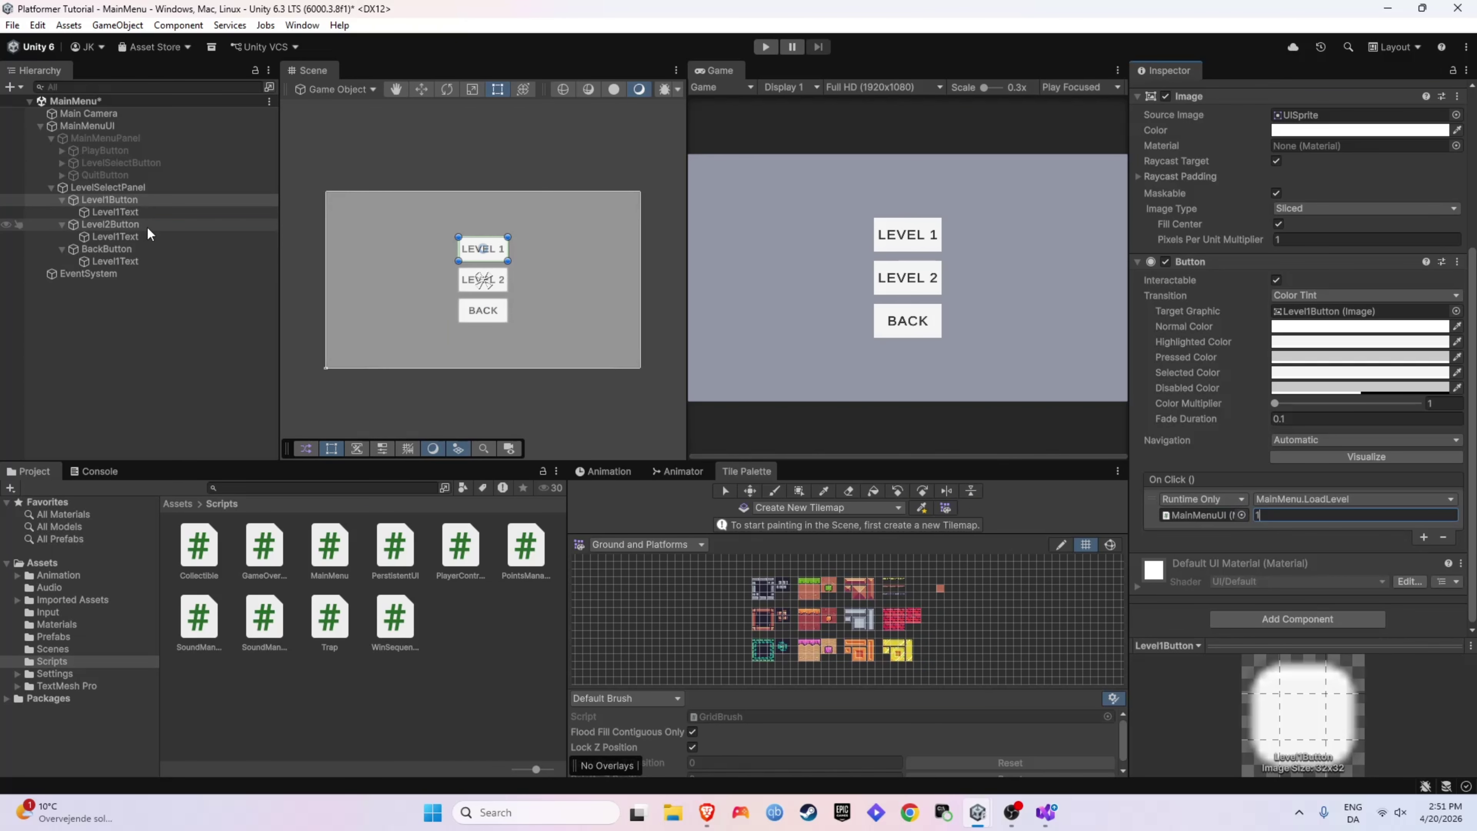
{"action": "left_click", "coordinate": [1258, 532]}
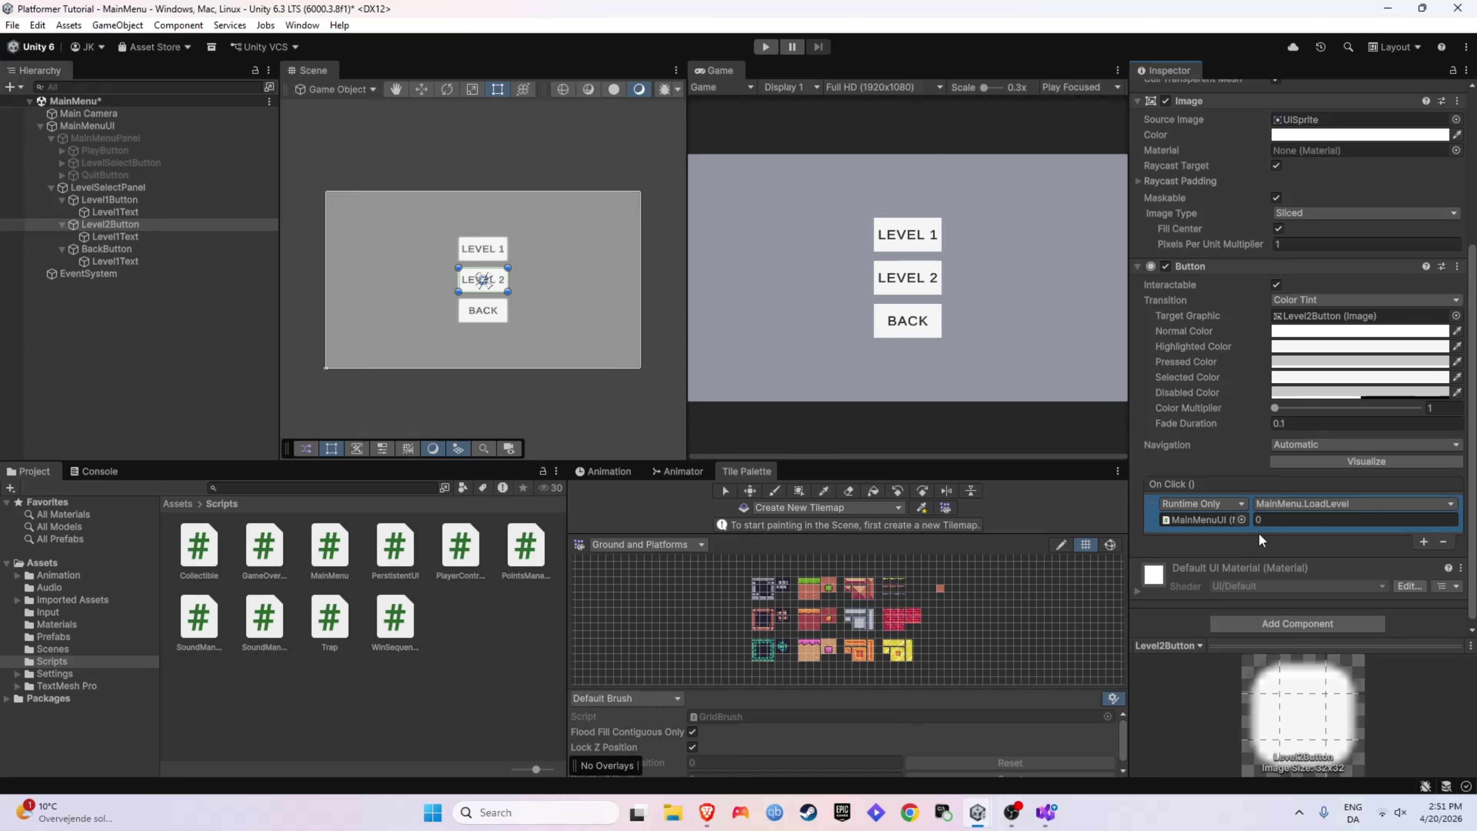
{"action": "left_click", "coordinate": [1273, 519]}
{"action": "type", "text": "2"}
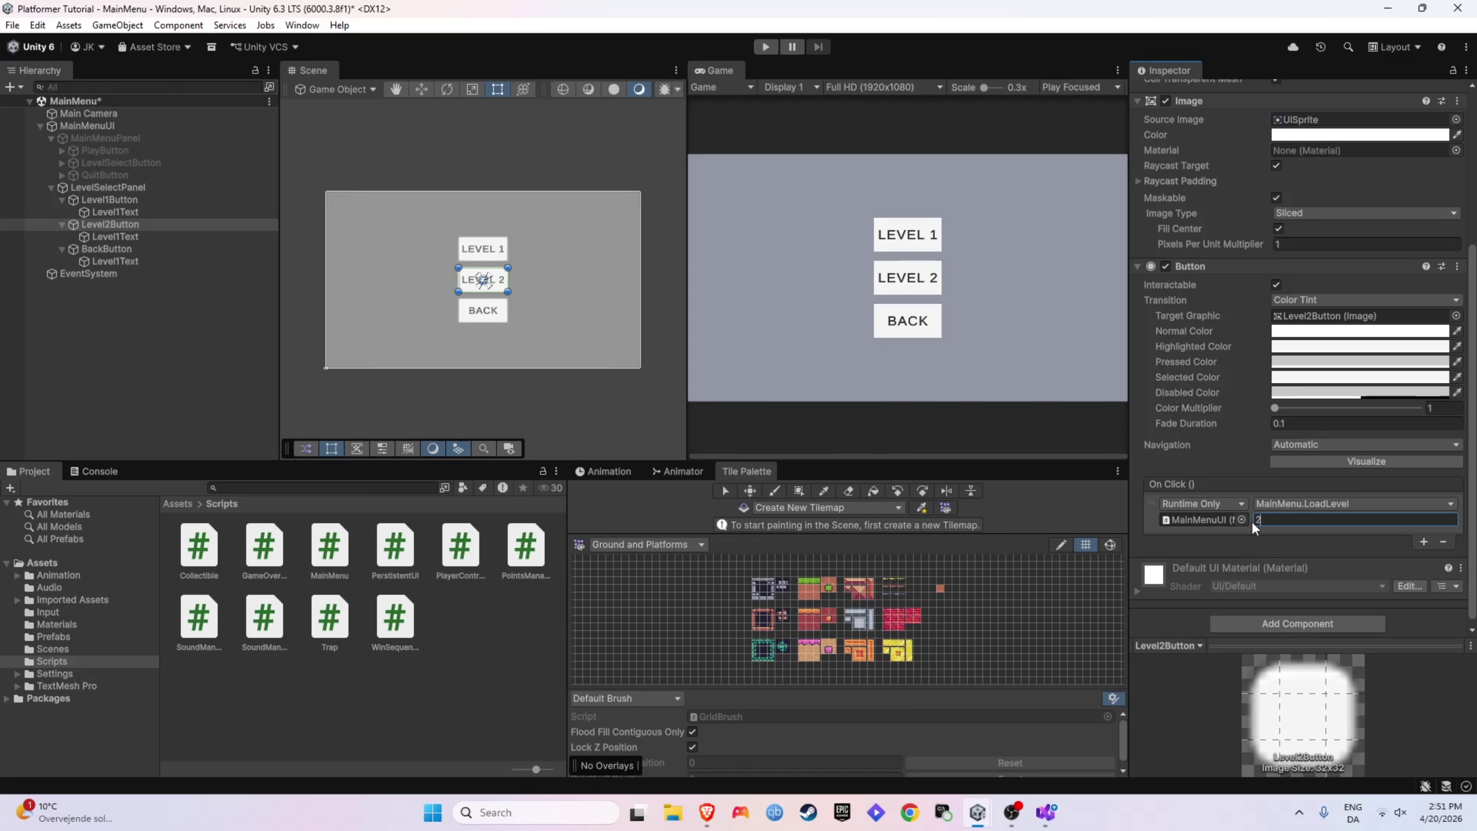
Deactivate LevelSelectPanel and activate MainMenuPanel.
{"action": "left_click", "coordinate": [108, 187]}
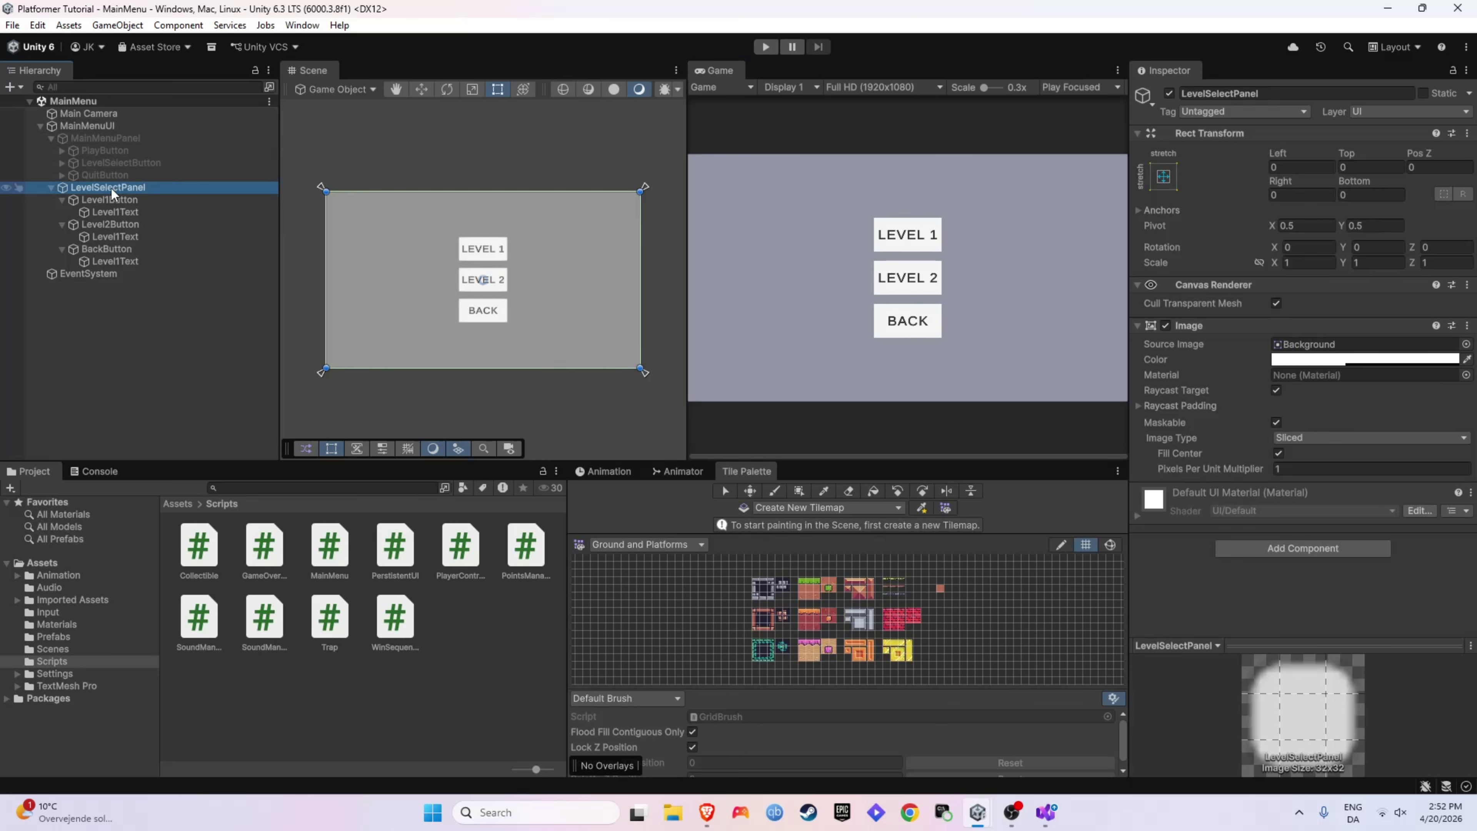
{"action": "left_click", "coordinate": [1169, 94]}
{"action": "left_click", "coordinate": [146, 137]}
{"action": "left_click", "coordinate": [1169, 94]}
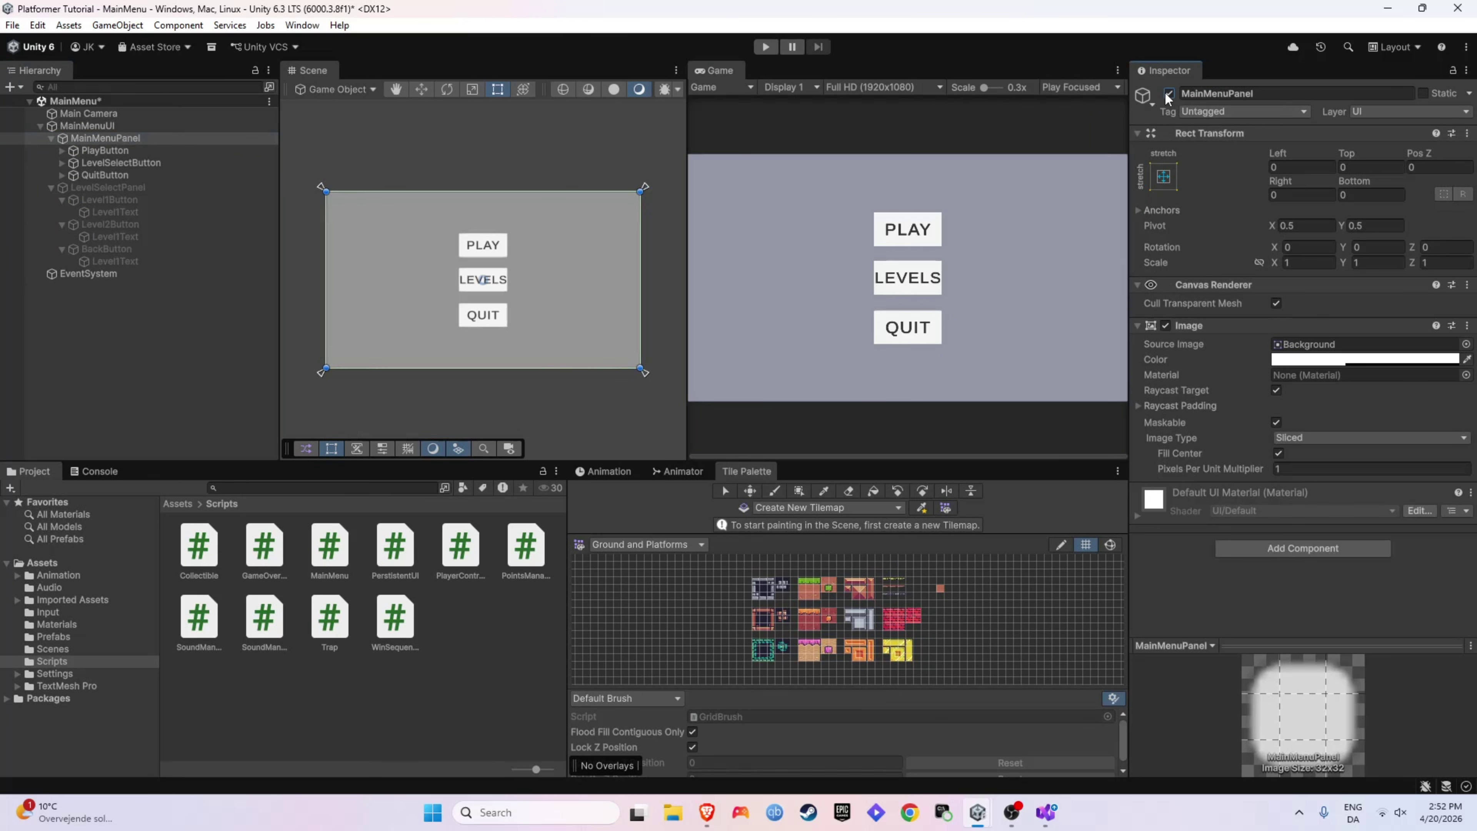
Run the MainMenu scene, start the game with the PLAY button and stop the test run.
{"action": "key", "text": "ctrl+p"}
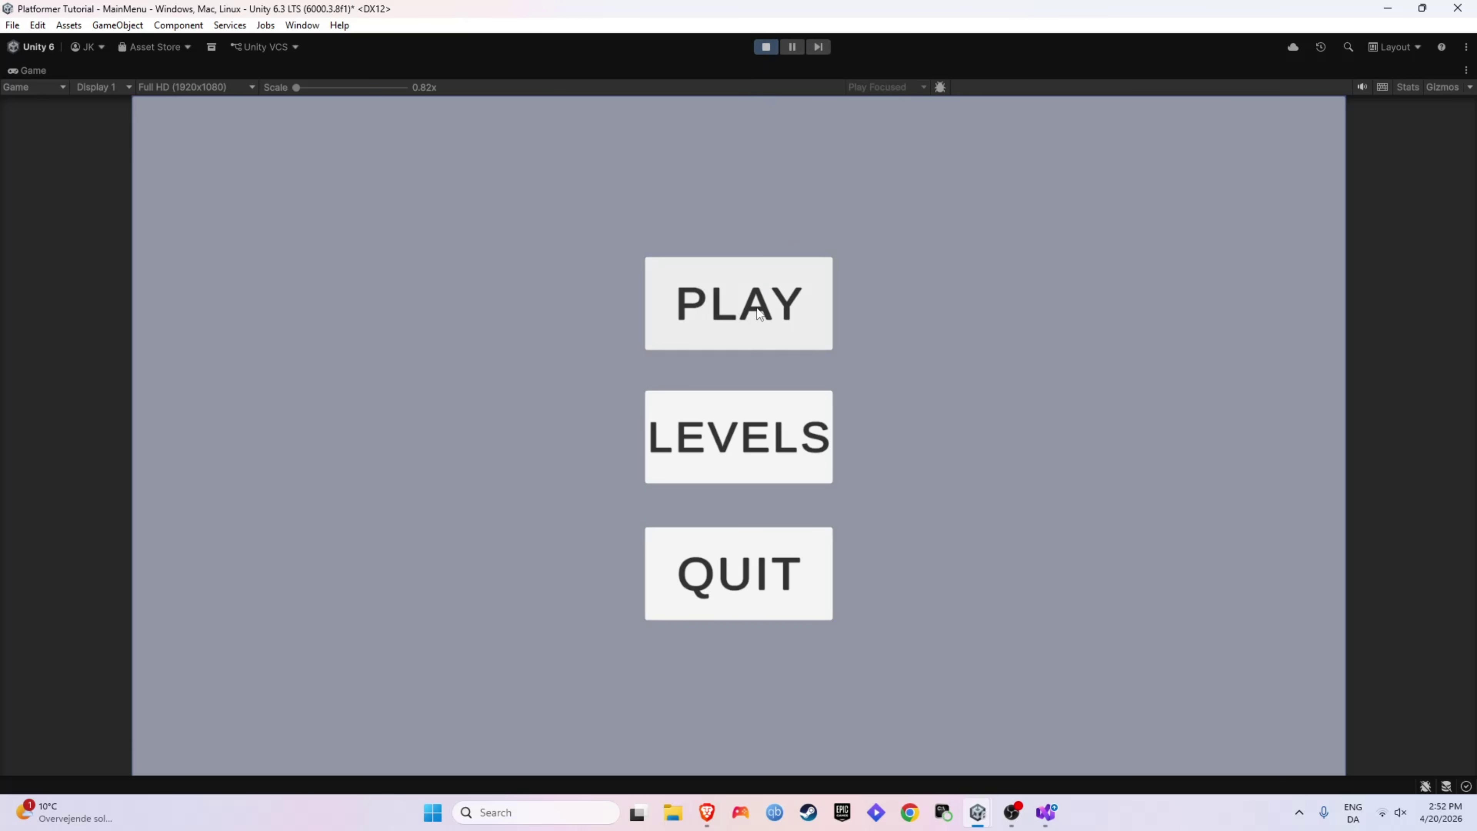
{"action": "left_click", "coordinate": [784, 269]}
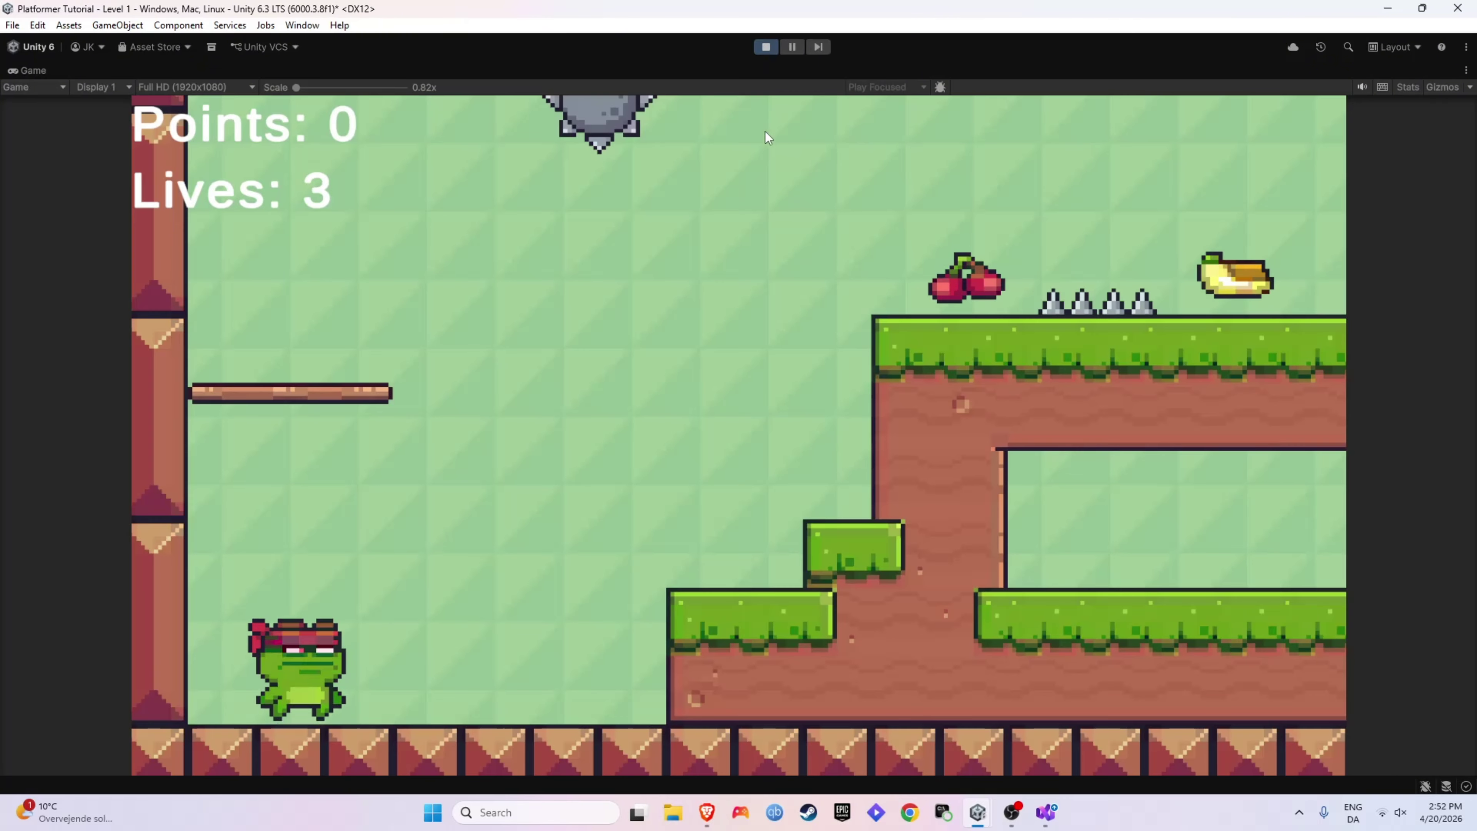
{"action": "left_click", "coordinate": [766, 45]}
Run the game again, test the LEVEL 1 and LEVEL 2 buttons of the level select panel, and stop the run.
{"action": "left_click", "coordinate": [767, 47]}
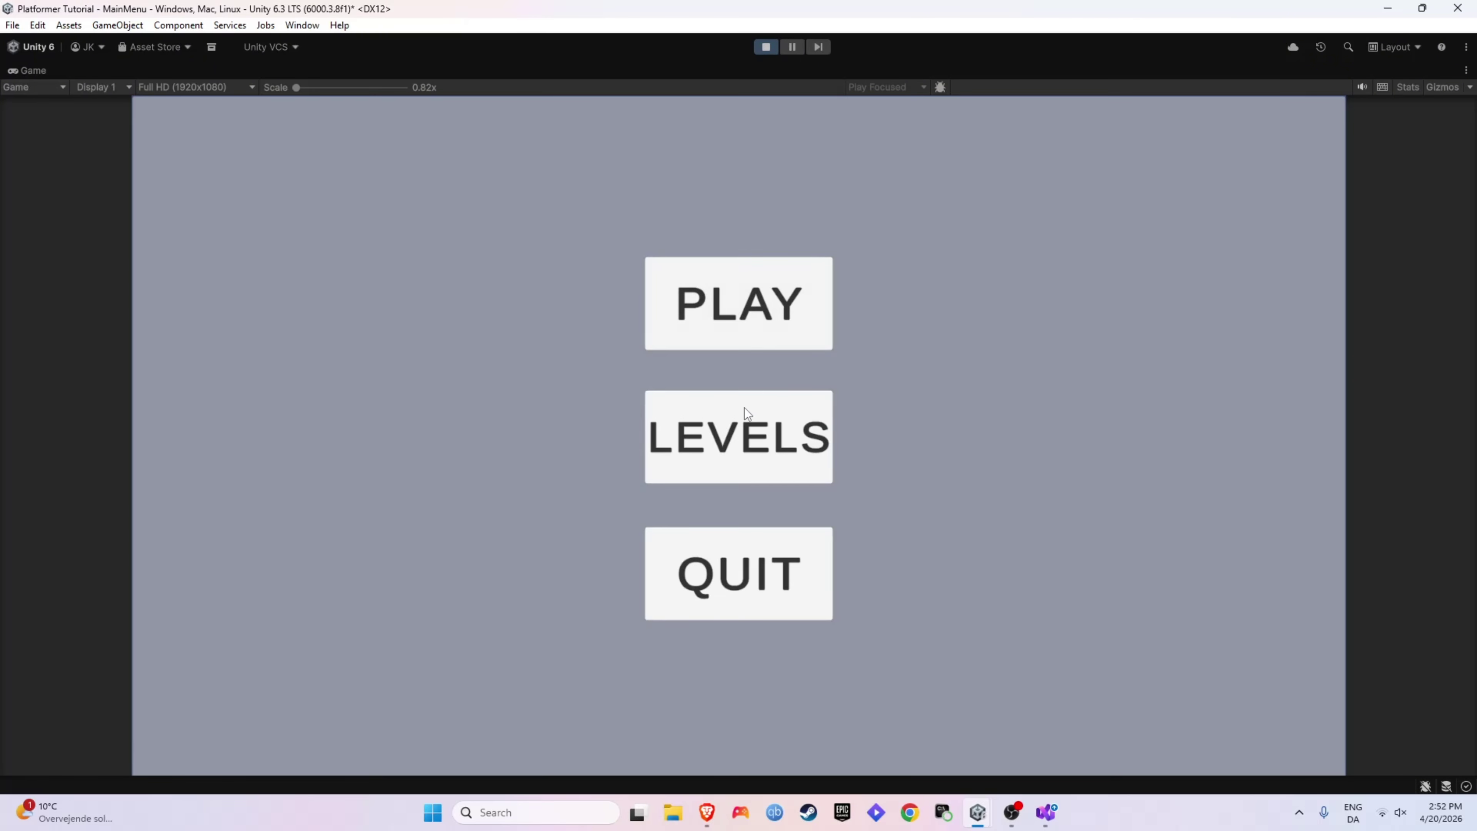
{"action": "left_click", "coordinate": [748, 408]}
{"action": "left_click", "coordinate": [731, 330]}
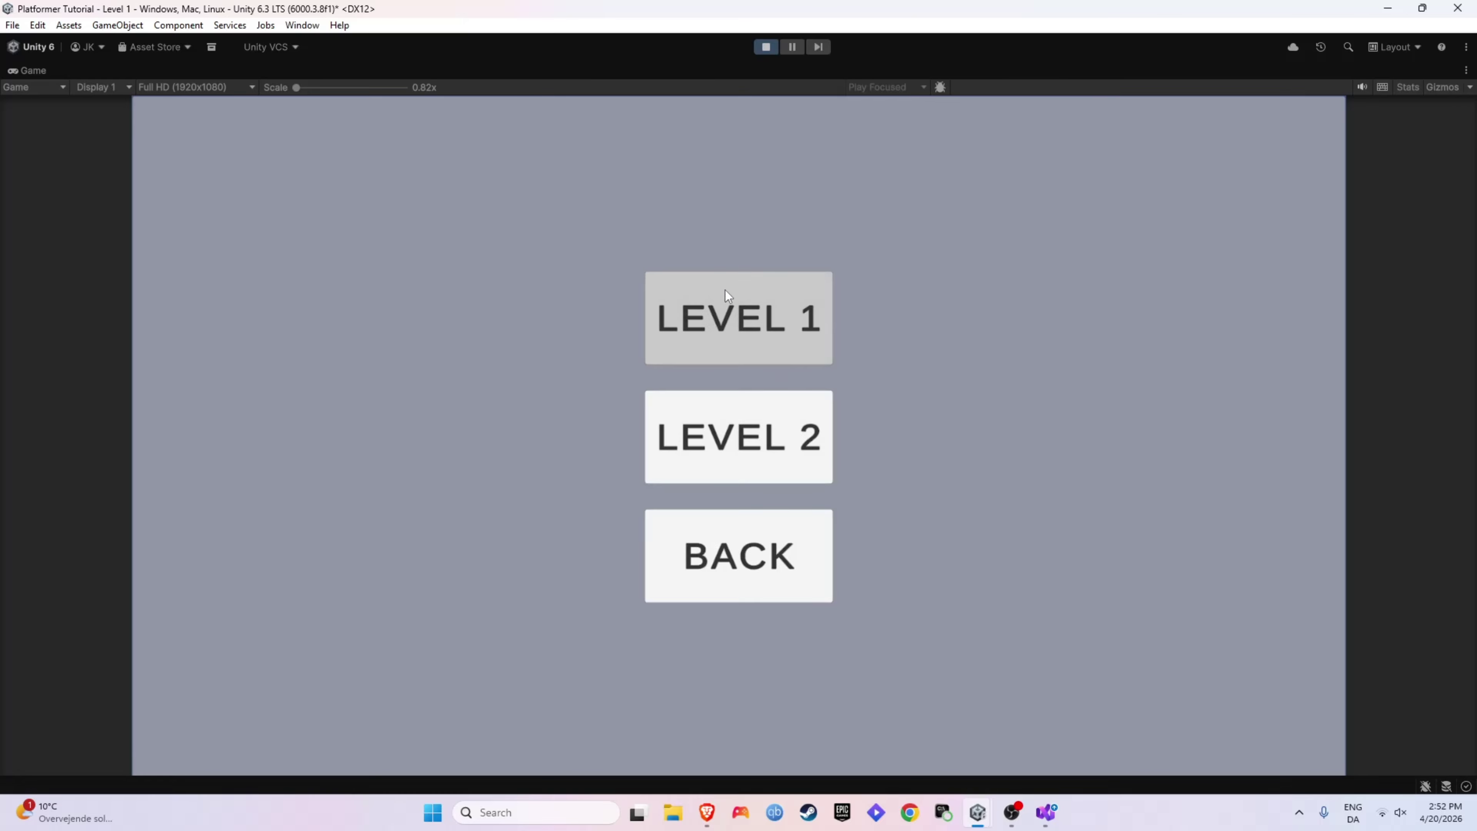
{"action": "key", "text": "Escape"}
{"action": "left_click", "coordinate": [744, 413]}
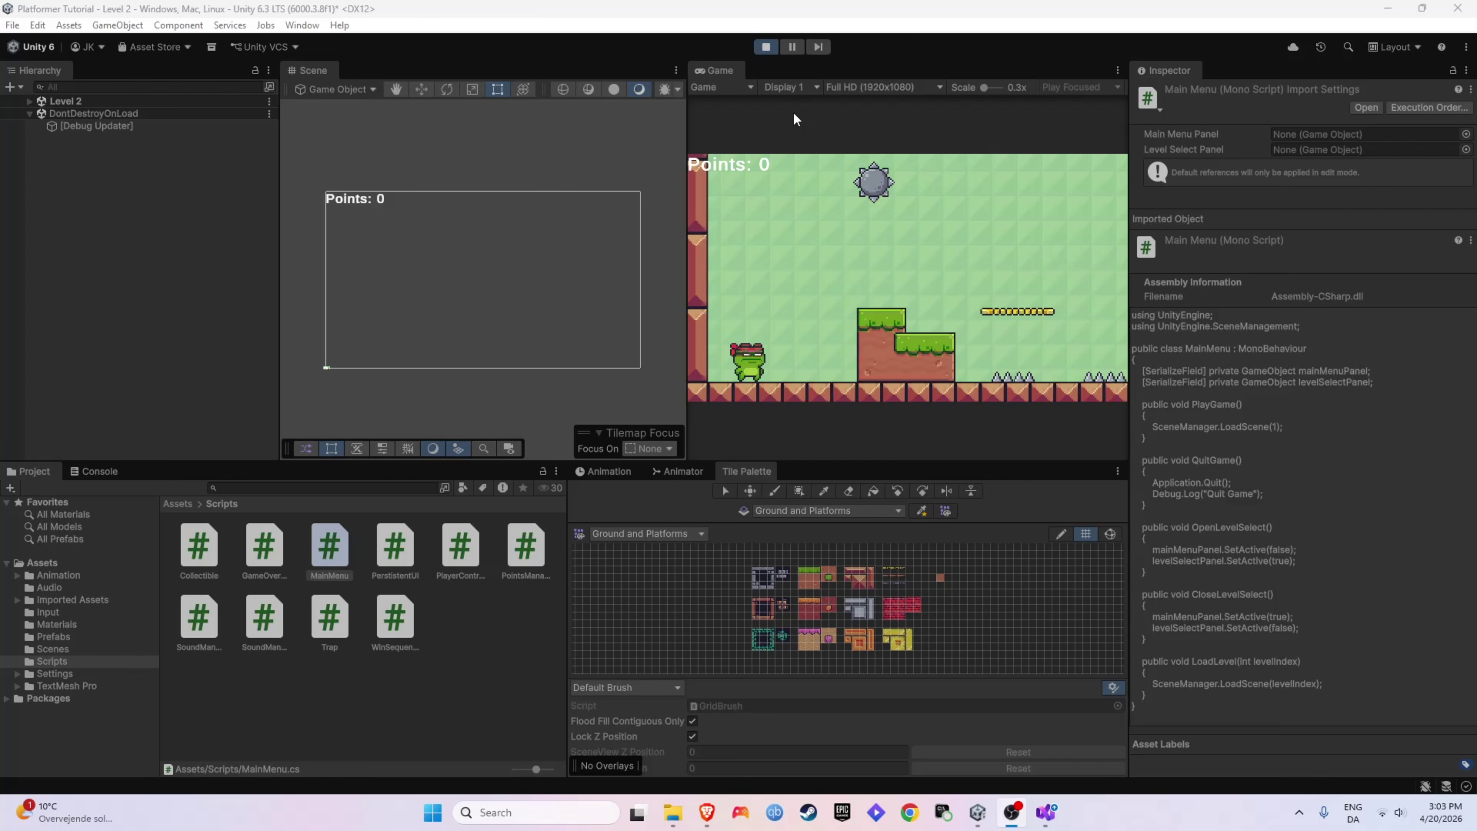
{"action": "left_click", "coordinate": [766, 47]}
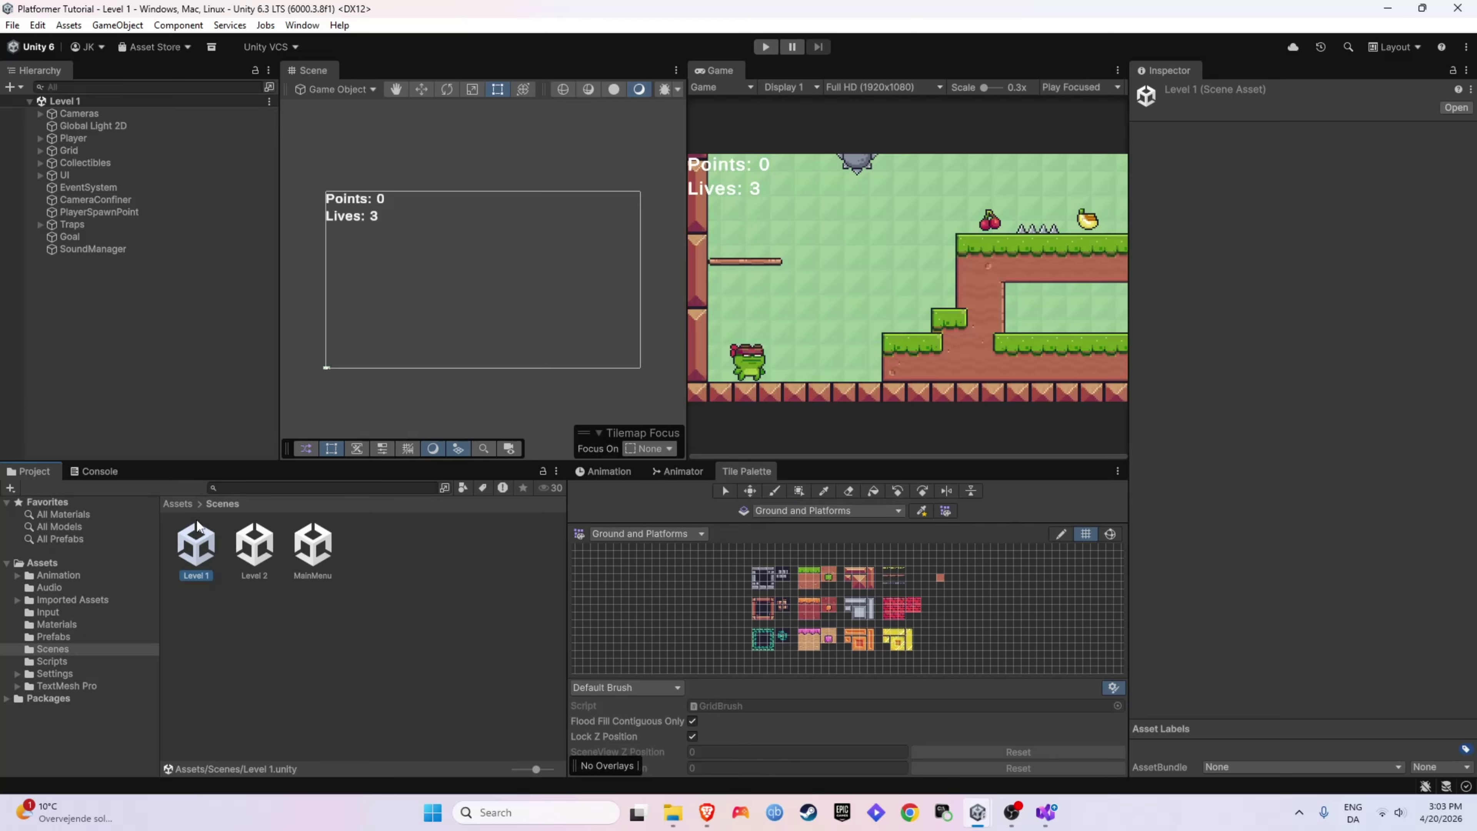
Copy the UI canvas from the Level 1 scene, paste it into the MainMenu scene and deactivate it there.
{"action": "left_click", "coordinate": [67, 175]}
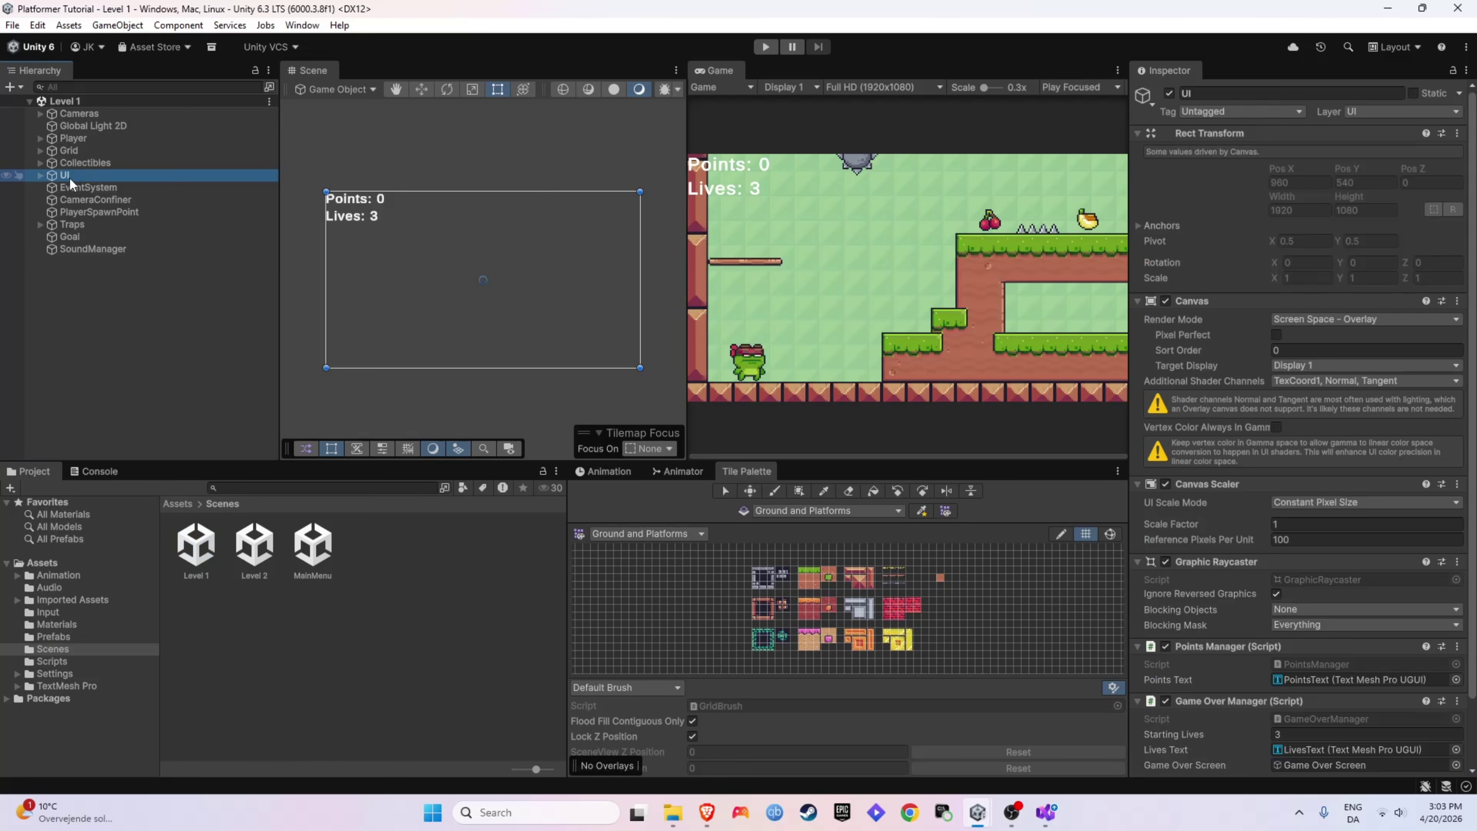
{"action": "right_click", "coordinate": [70, 178]}
{"action": "left_click", "coordinate": [131, 200]}
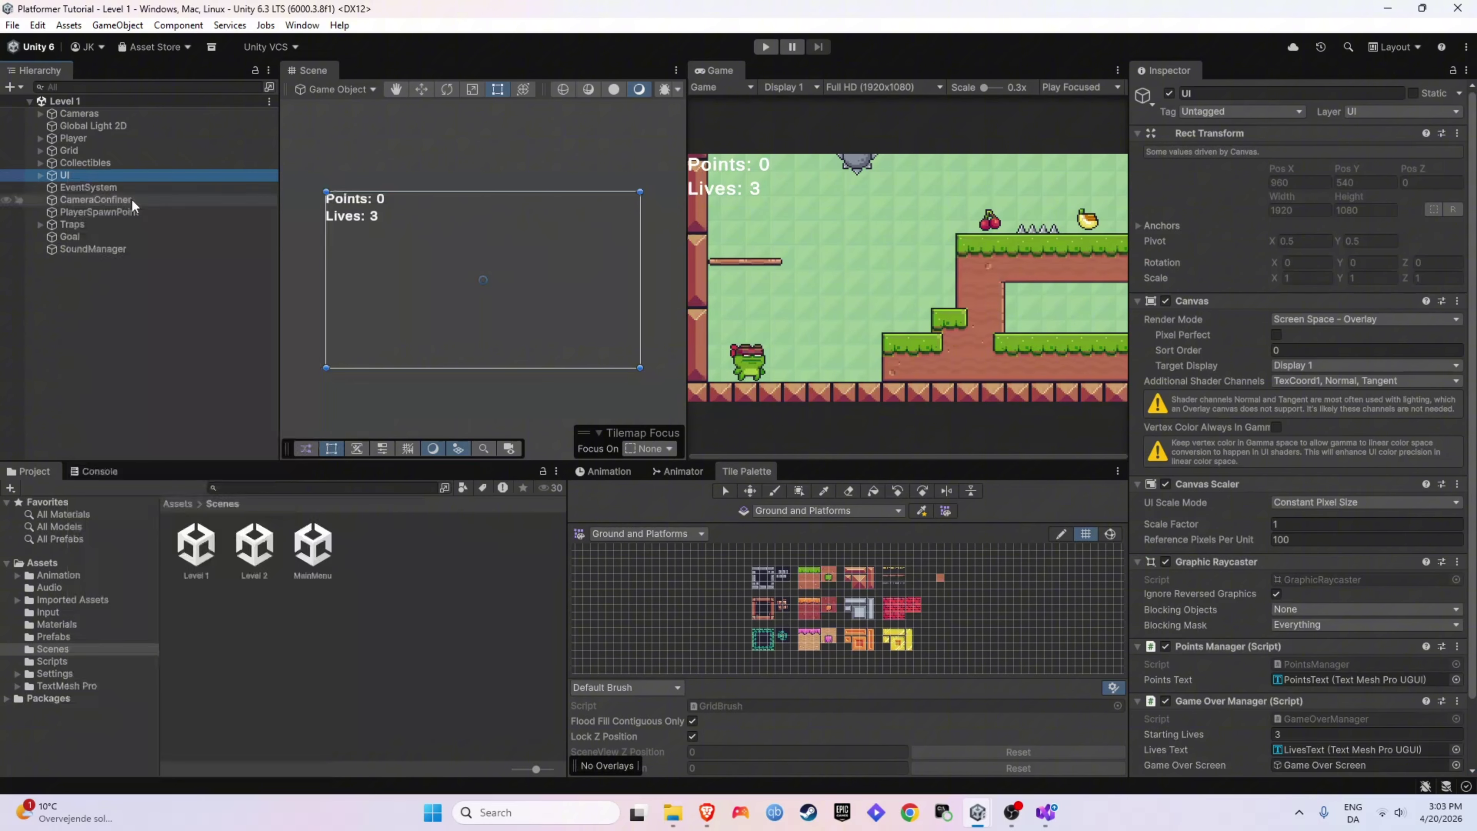
{"action": "left_click", "coordinate": [308, 546]}
{"action": "right_click", "coordinate": [104, 197]}
{"action": "left_click", "coordinate": [122, 231]}
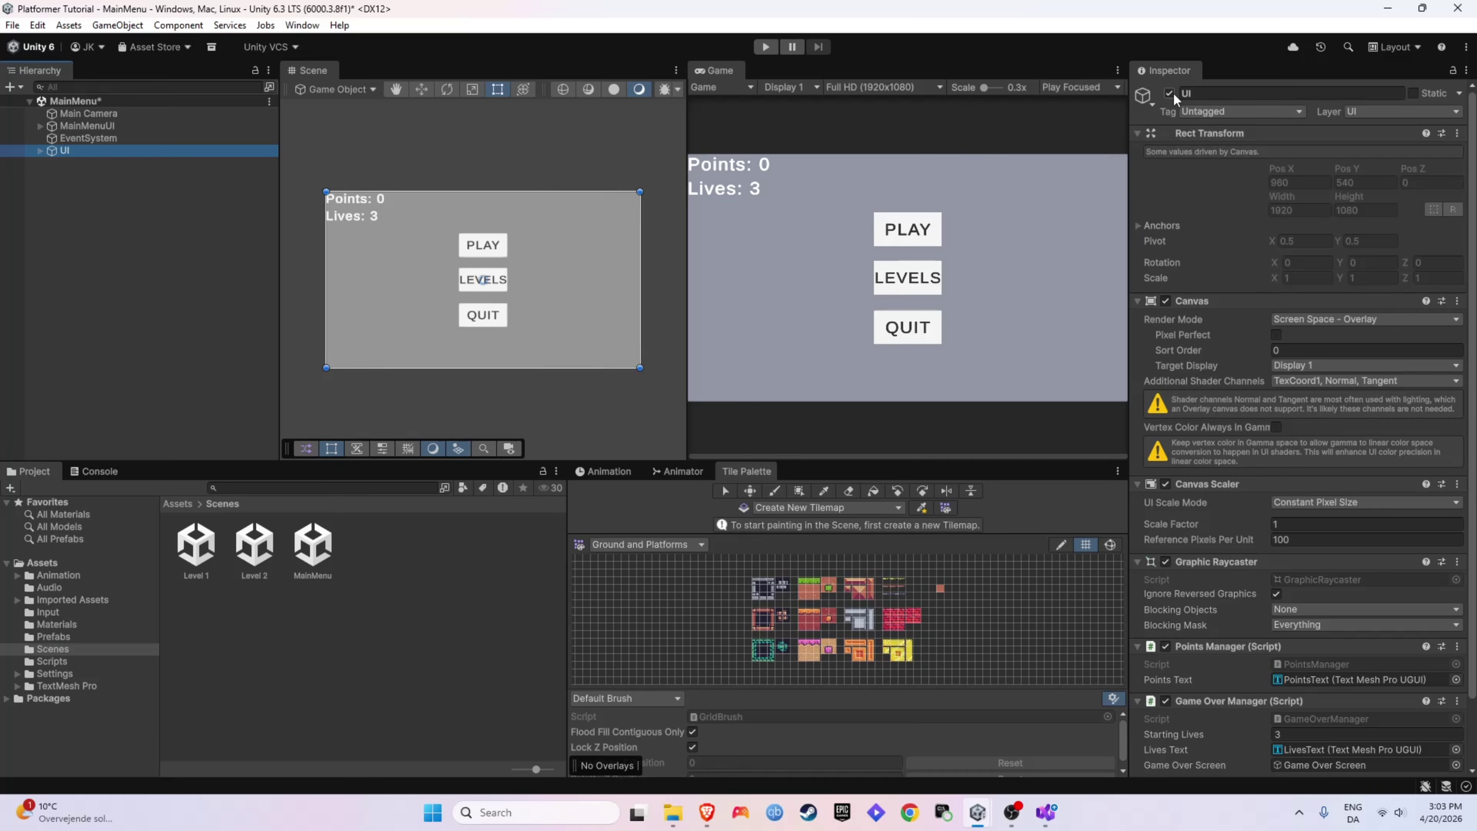
Switch to Visual Studio and declare a serialized private GameObject field named UI below levelSelectPanel in MainMenu.cs.
{"action": "key", "text": "alt+Tab"}
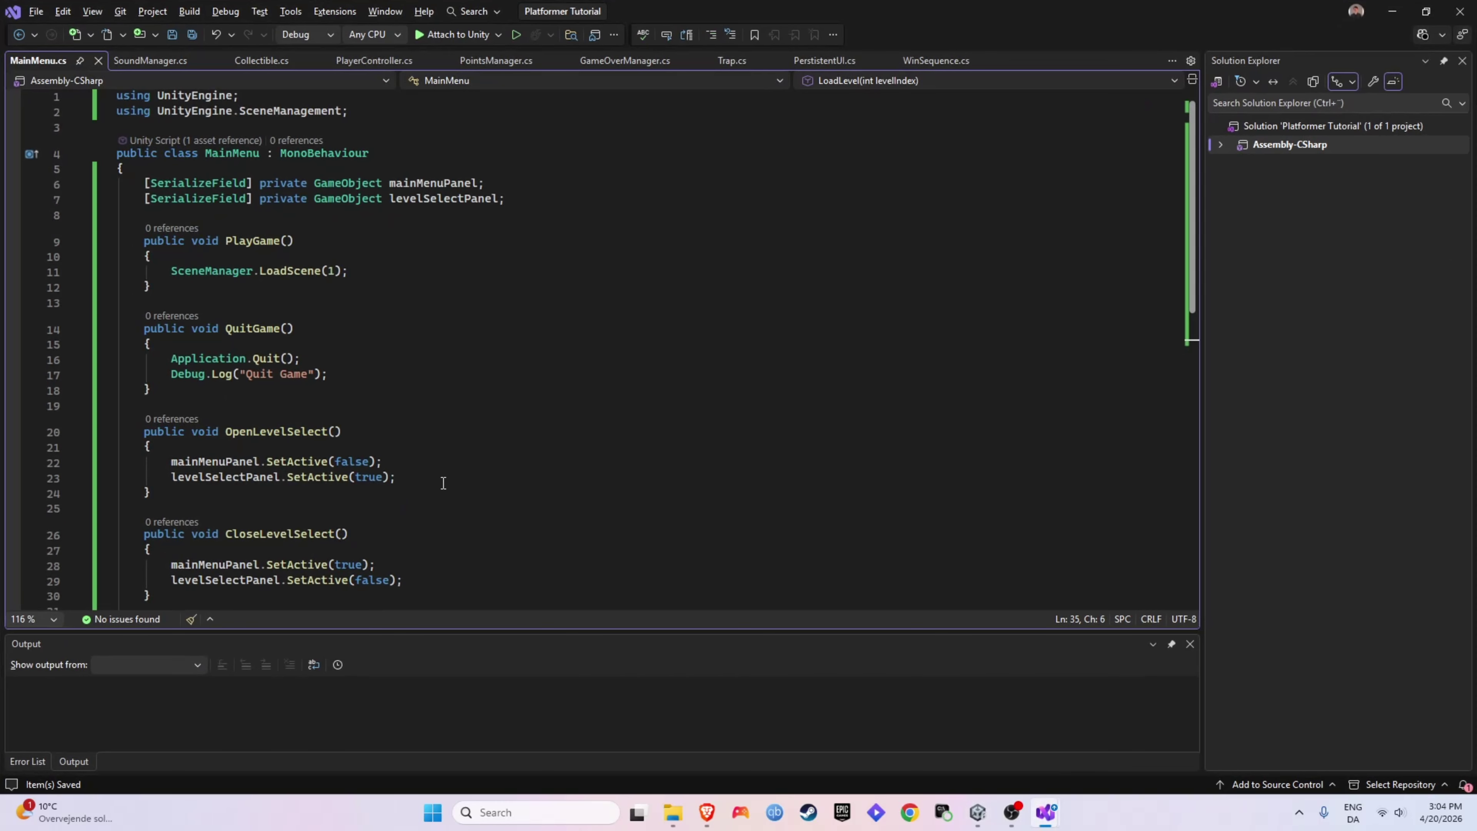
{"action": "left_click", "coordinate": [843, 200]}
{"action": "key", "text": "Return"}
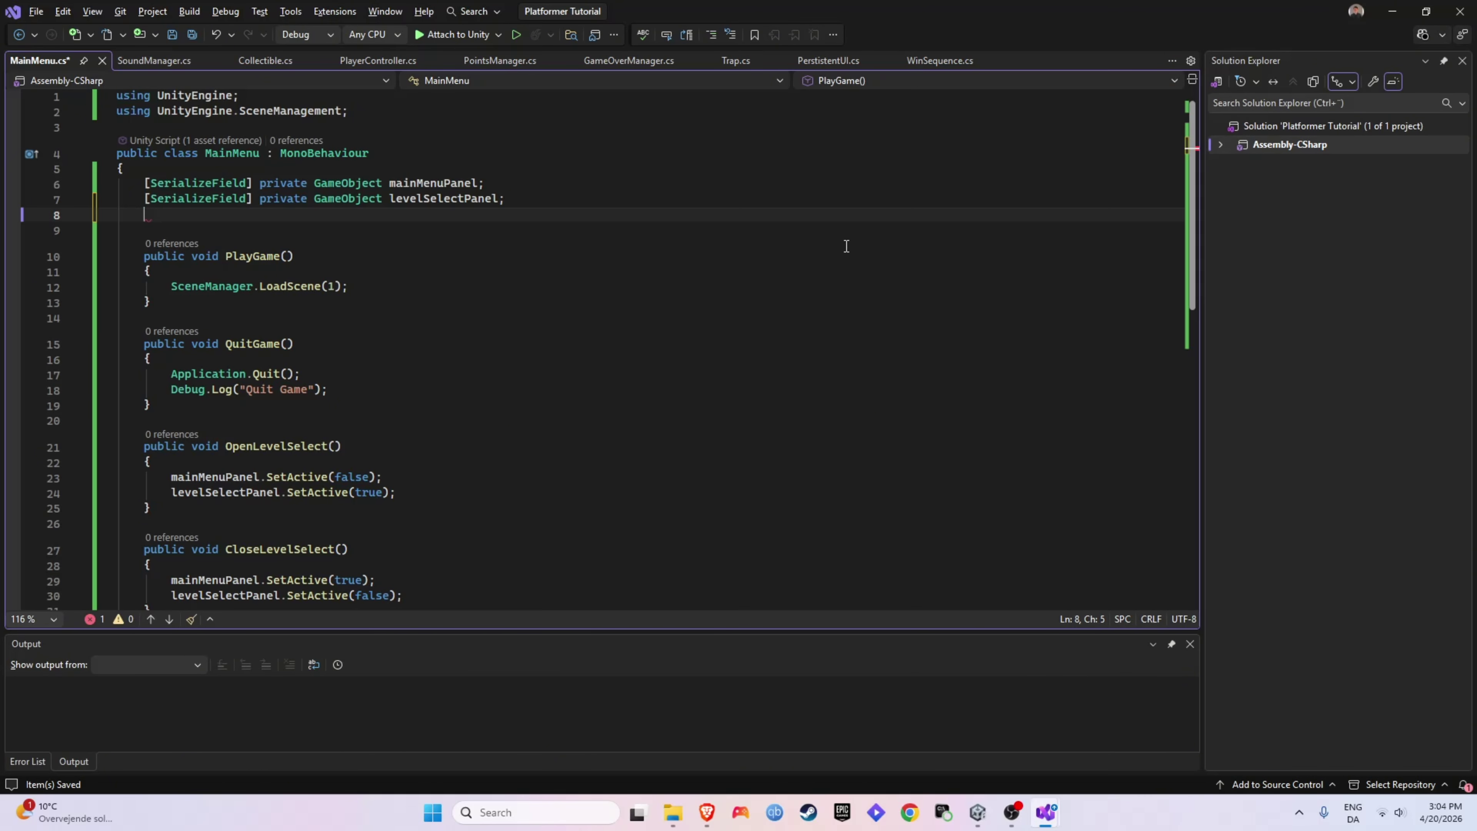
{"action": "type", "text": "[SerializeFiel"}
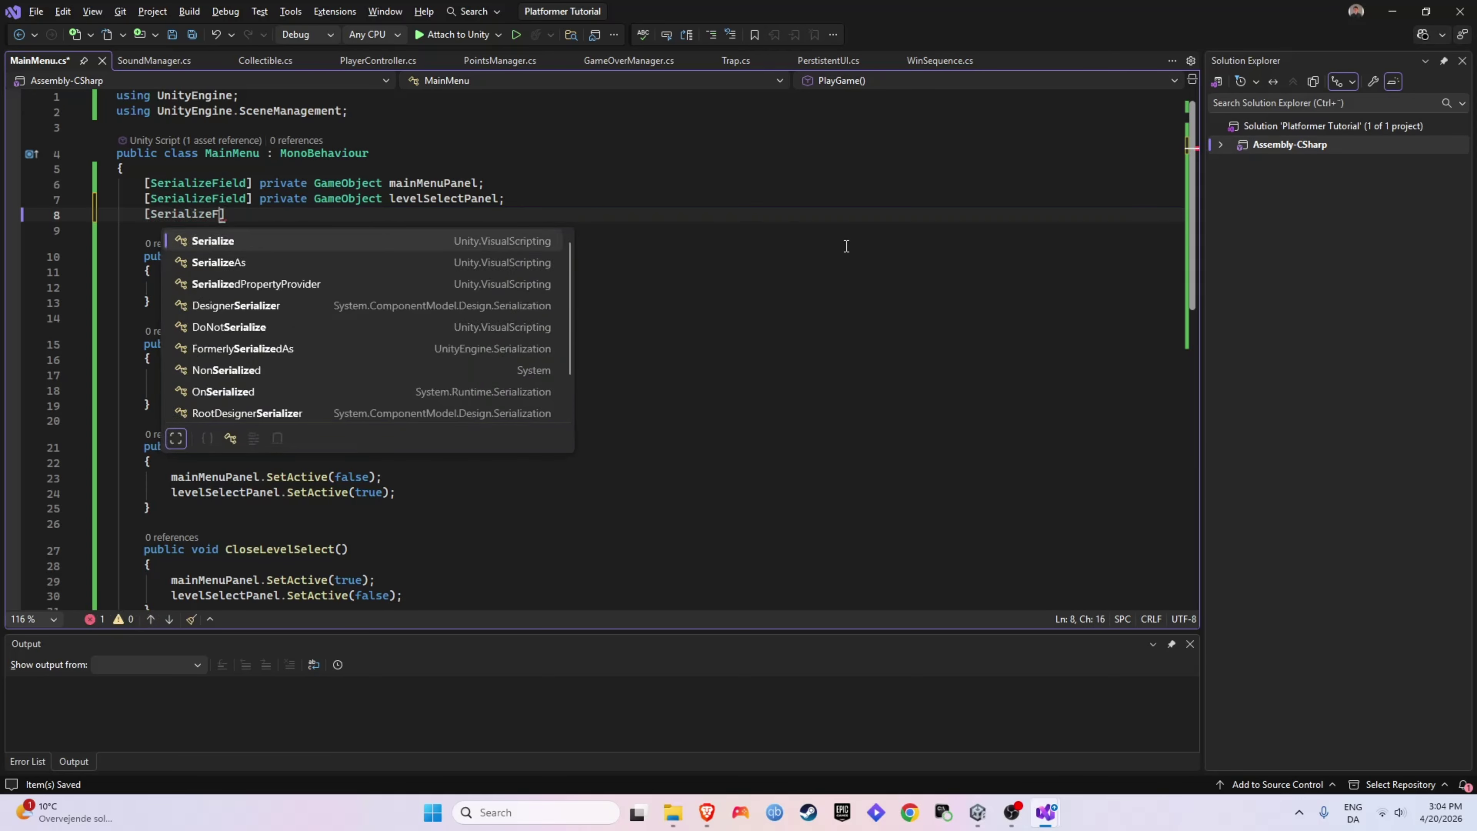
{"action": "type", "text": "d] private G"}
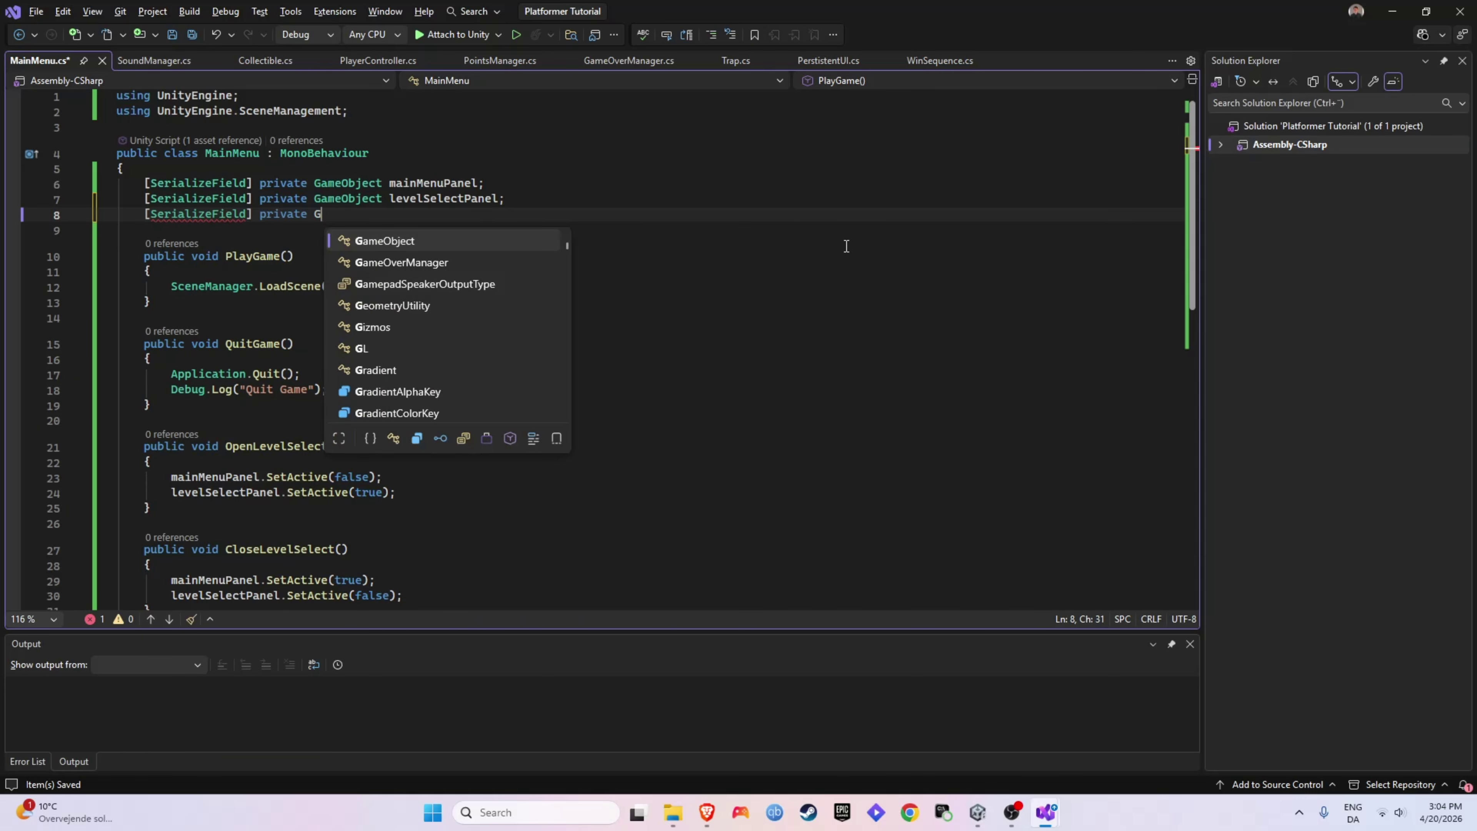
{"action": "type", "text": "ameObject ui;"}
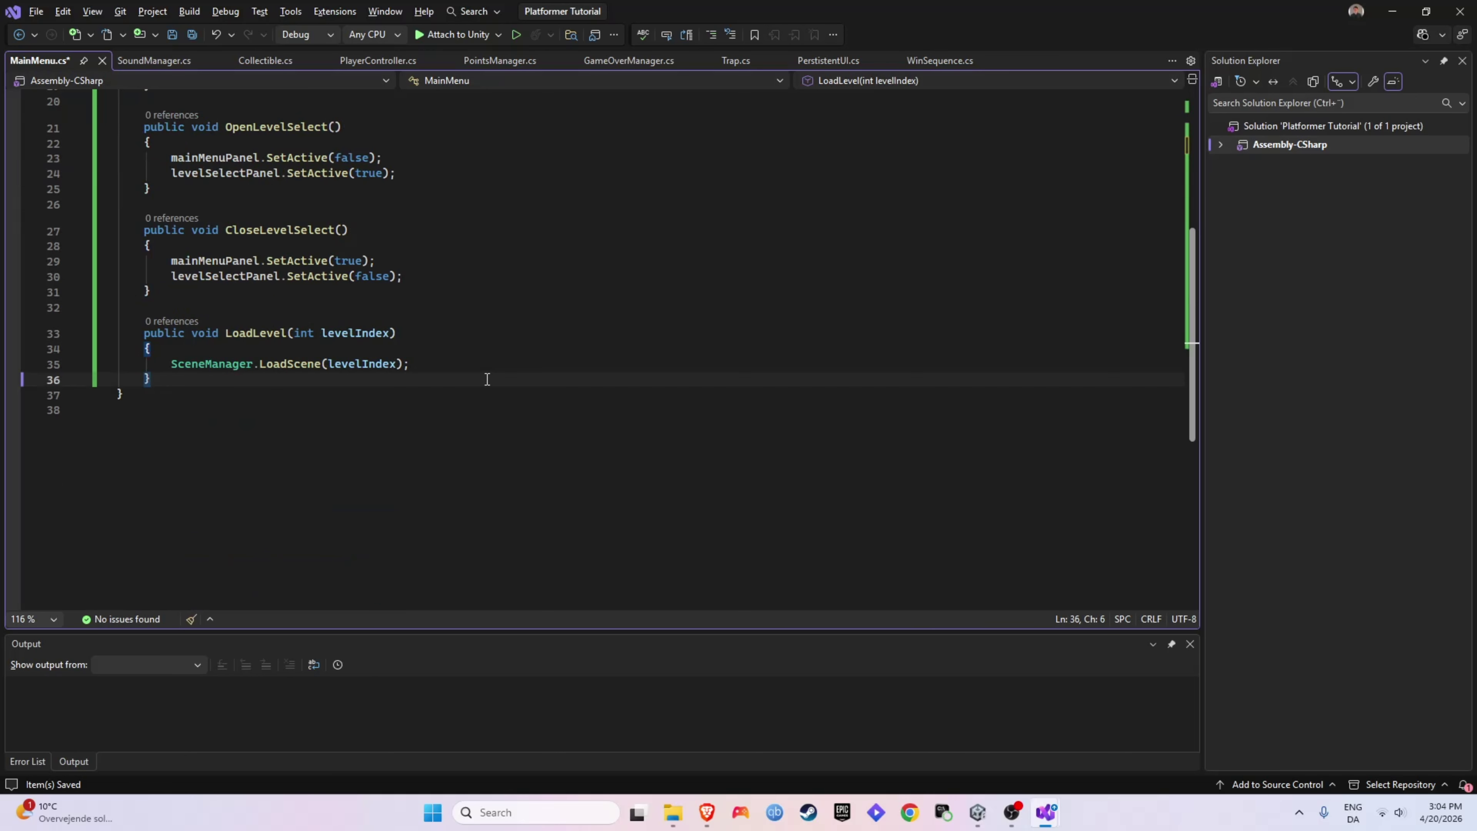
Add a public void EnableUI() method after LoadLevel that calls UI.SetActive(true).
{"action": "key", "text": "Return"}
{"action": "key", "text": "Return"}
{"action": "type", "text": "public v"}
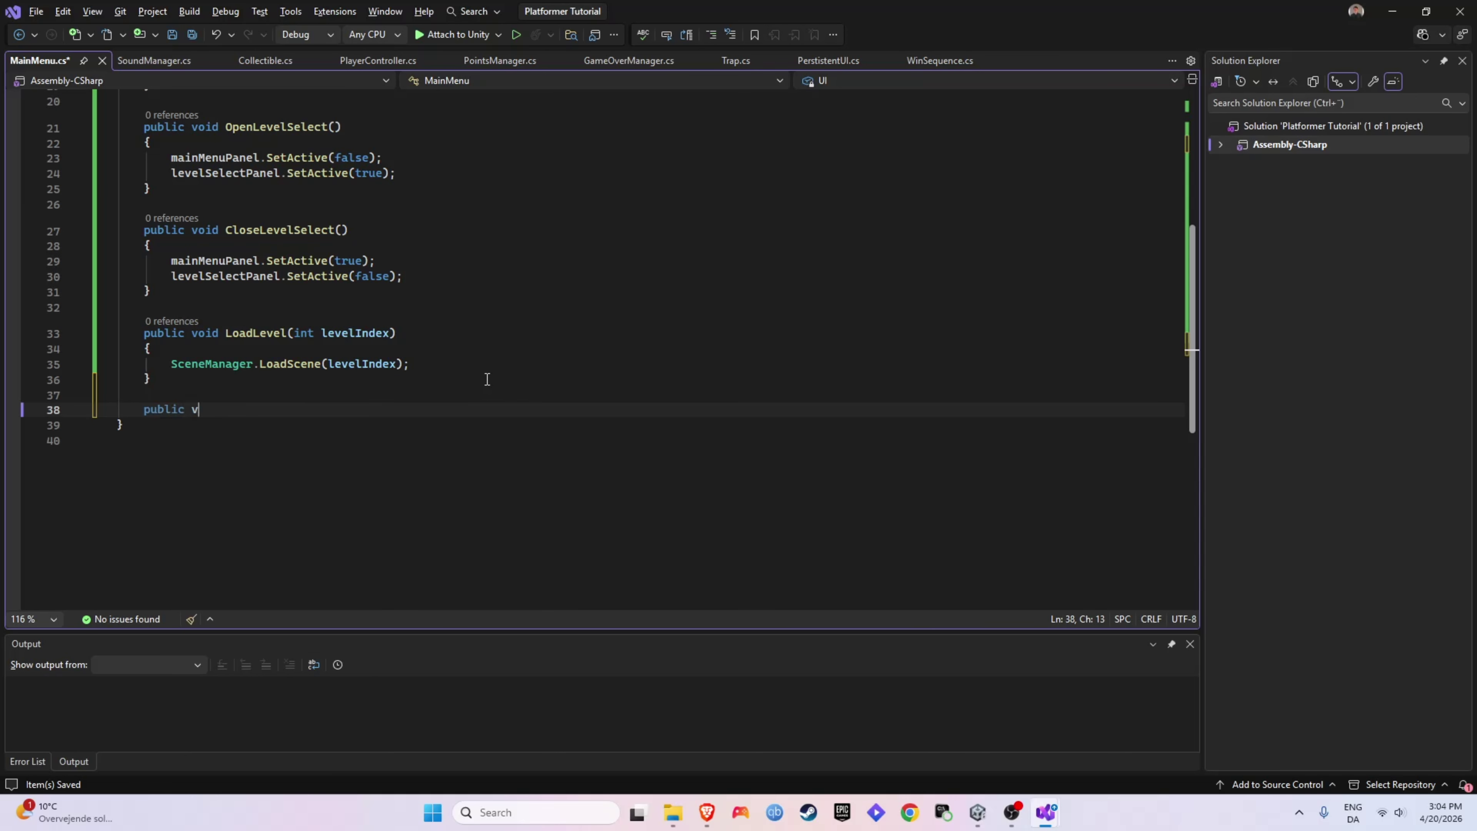
{"action": "type", "text": "oid EnableUI()"}
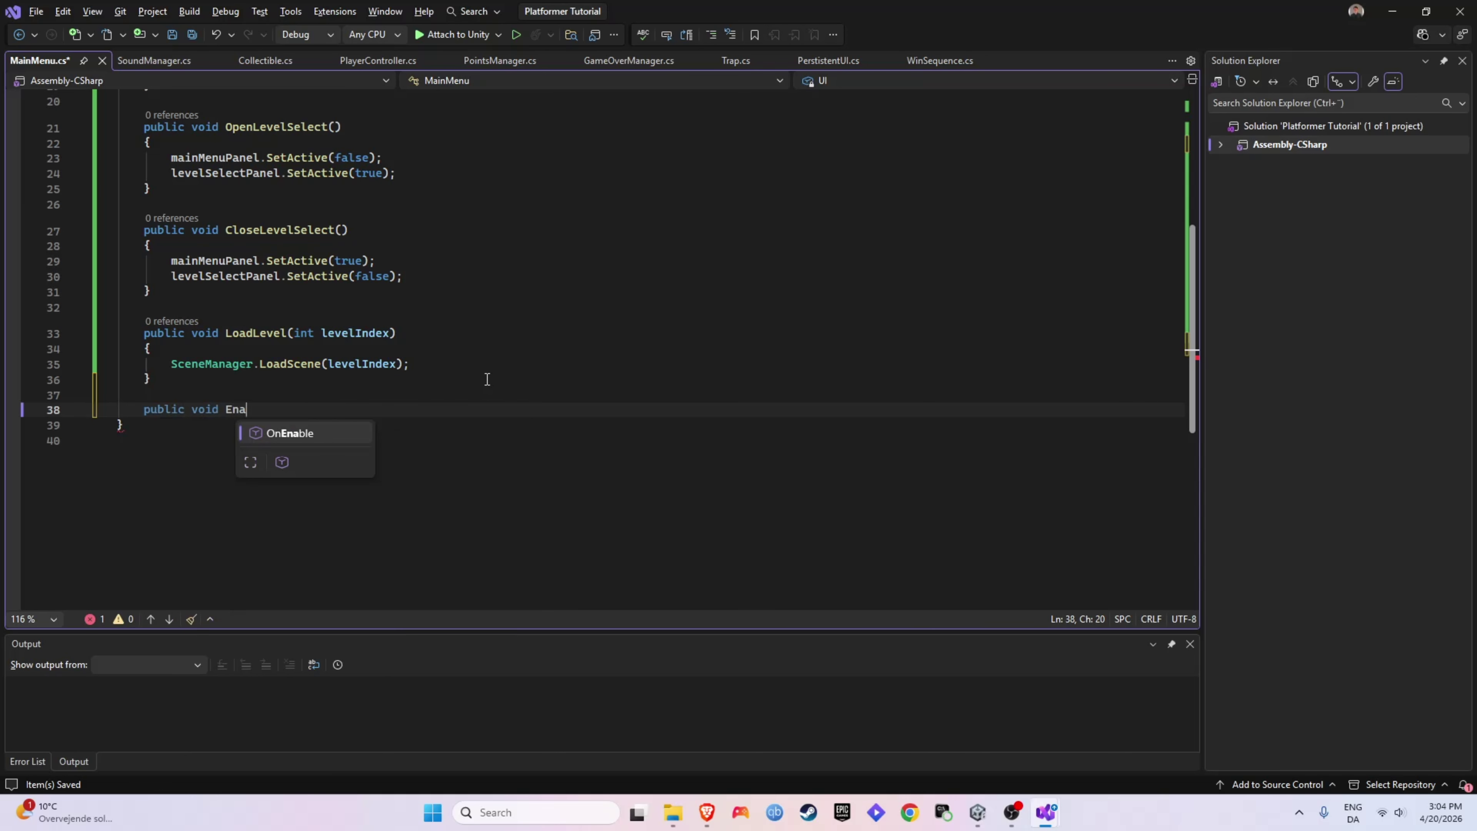
{"action": "key", "text": "Return"}
{"action": "type", "text": "{"}
{"action": "key", "text": "Return"}
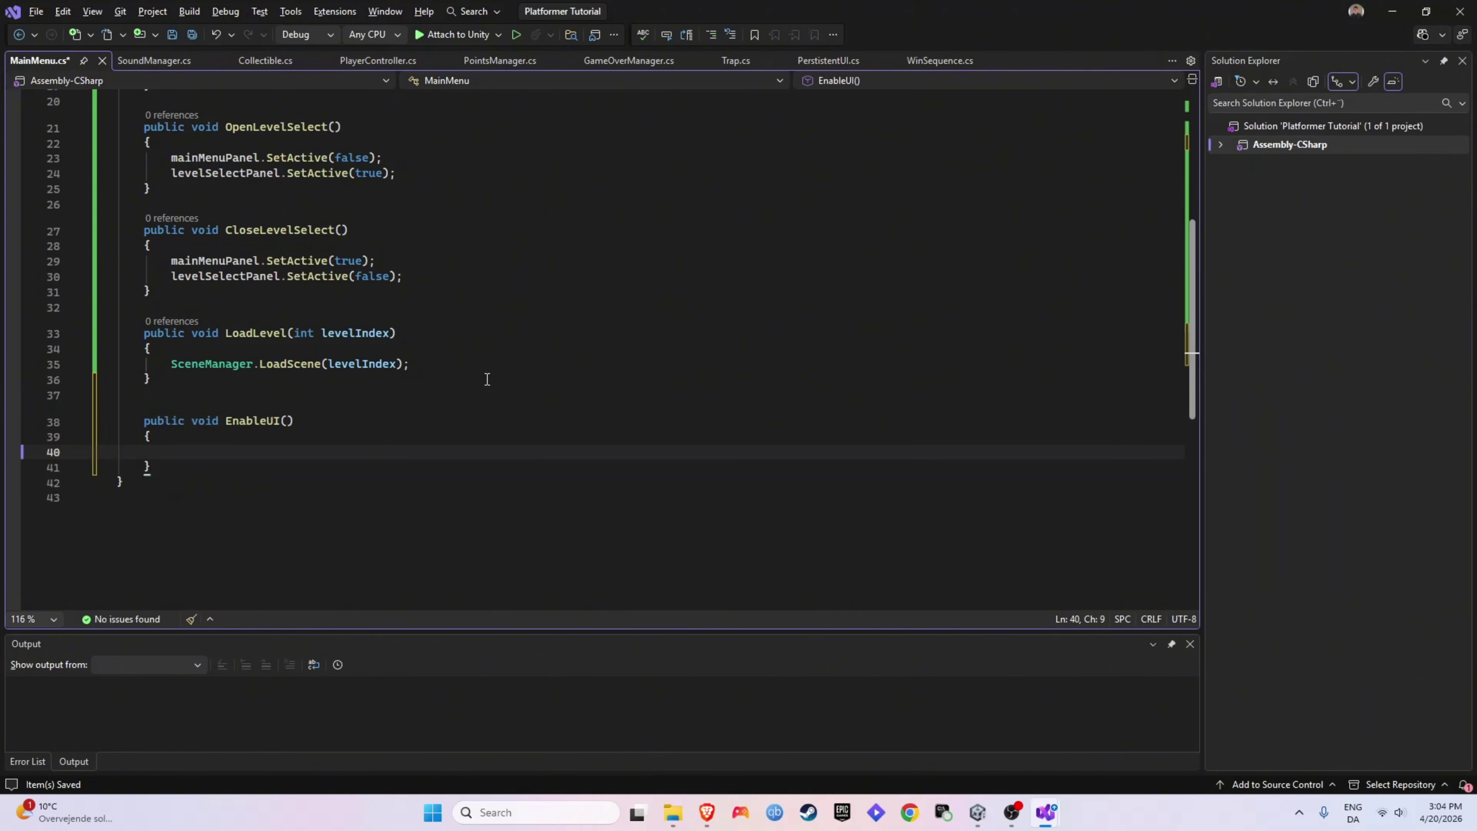
{"action": "type", "text": "UI."}
{"action": "type", "text": "set(true"}
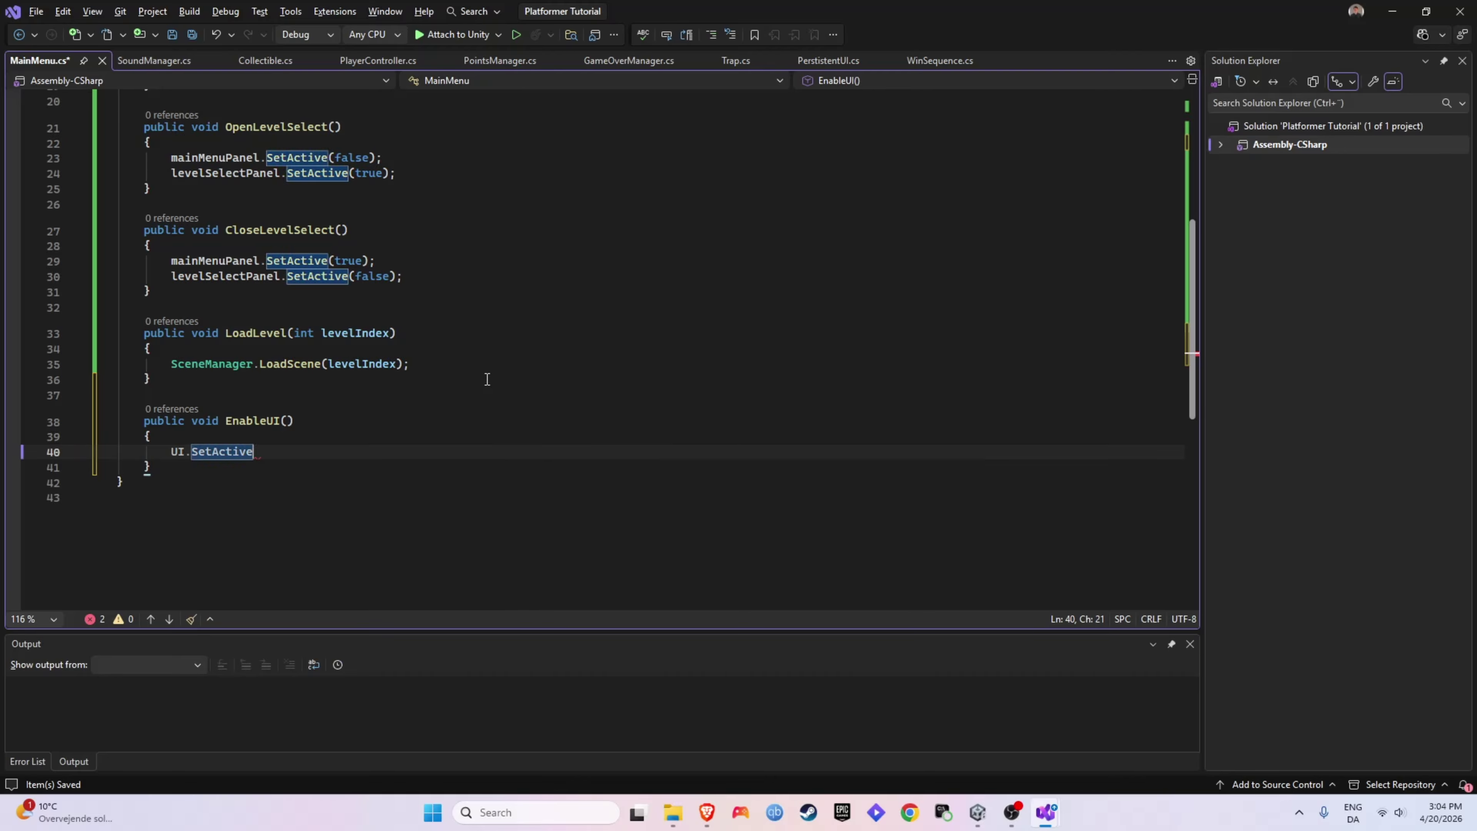
{"action": "type", "text": ";"}
Call EnableUI() after the LoadScene line in both PlayGame and LoadLevel, and save MainMenu.cs.
{"action": "left_click_drag", "start_coordinate": [294, 420], "coordinate": [226, 421]}
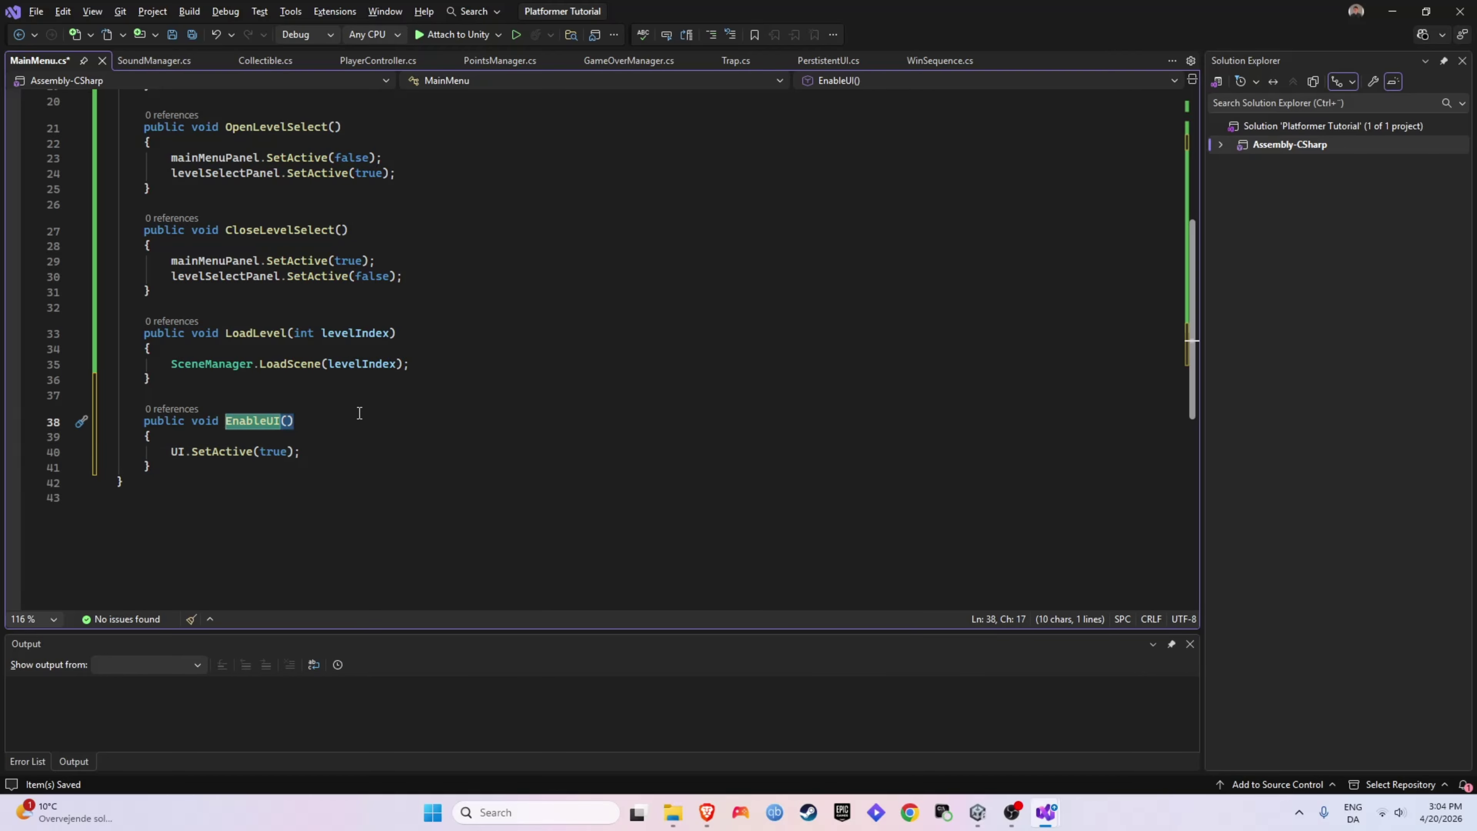
{"action": "key", "text": "ctrl+c"}
{"action": "scroll", "coordinate": [359, 413], "scroll_direction": "up", "scroll_amount": 7}
{"action": "left_click", "coordinate": [372, 286]}
{"action": "key", "text": "Return"}
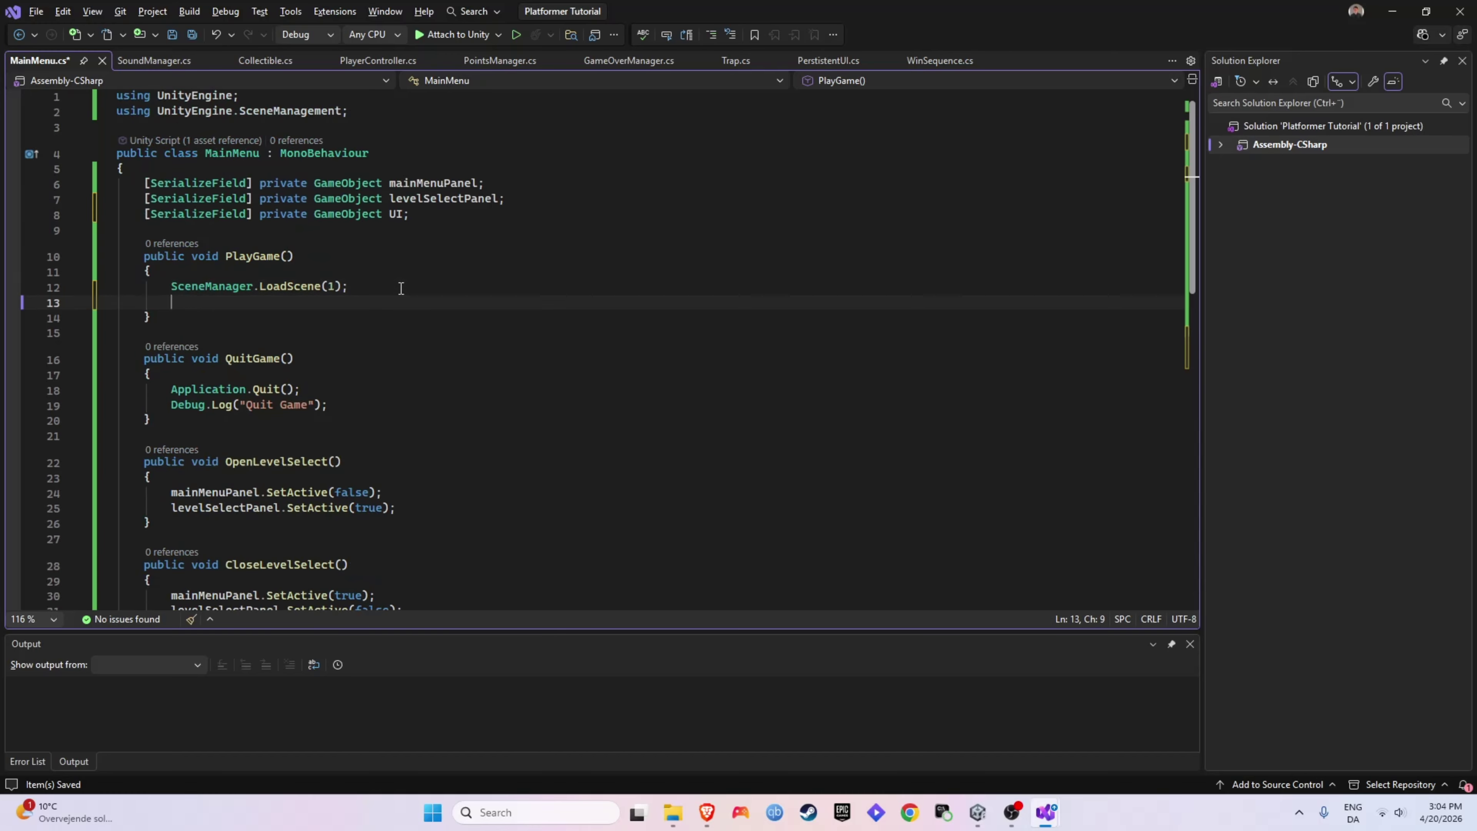
{"action": "key", "text": "ctrl+v"}
{"action": "scroll", "coordinate": [400, 288], "scroll_direction": "down", "scroll_amount": 5}
{"action": "left_click", "coordinate": [419, 425]}
{"action": "key", "text": "Return"}
{"action": "key", "text": "ctrl+v"}
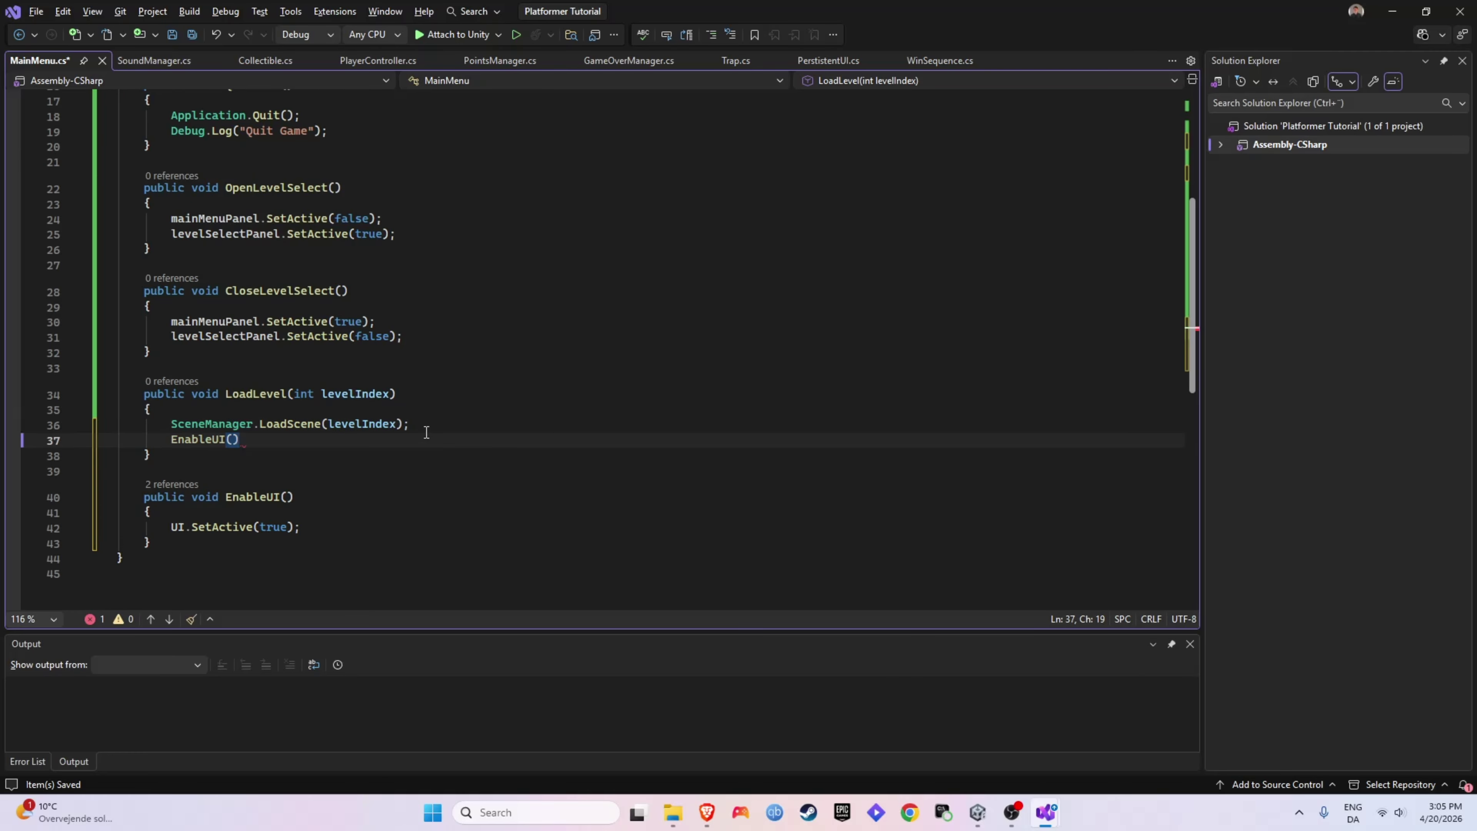
{"action": "type", "text": ";"}
{"action": "key", "text": "ctrl+s"}
Switch to Unity, select the inactive UI object and save the MainMenu scene.
{"action": "key", "text": "alt+Tab"}
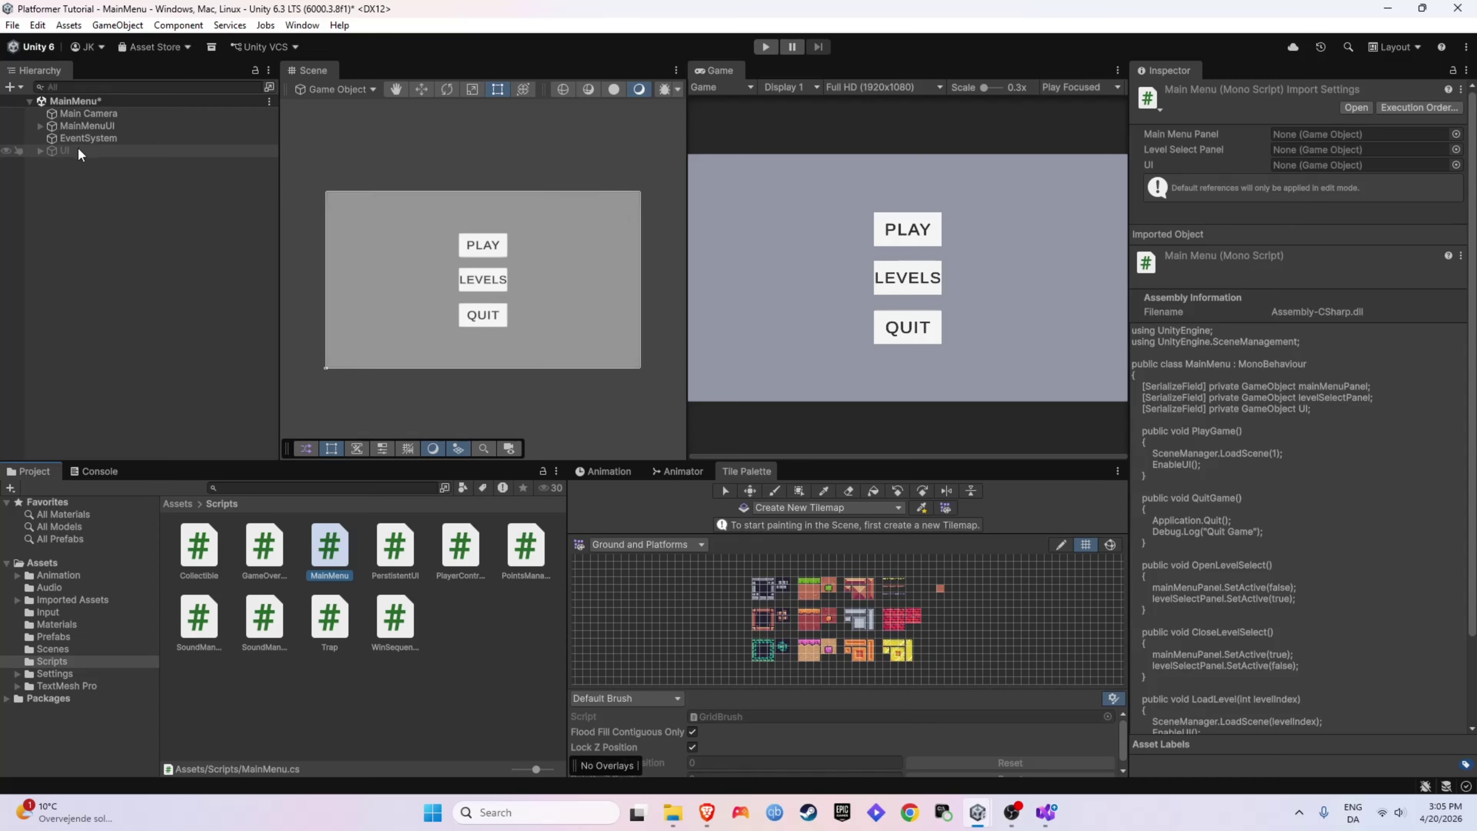
{"action": "left_click", "coordinate": [85, 155]}
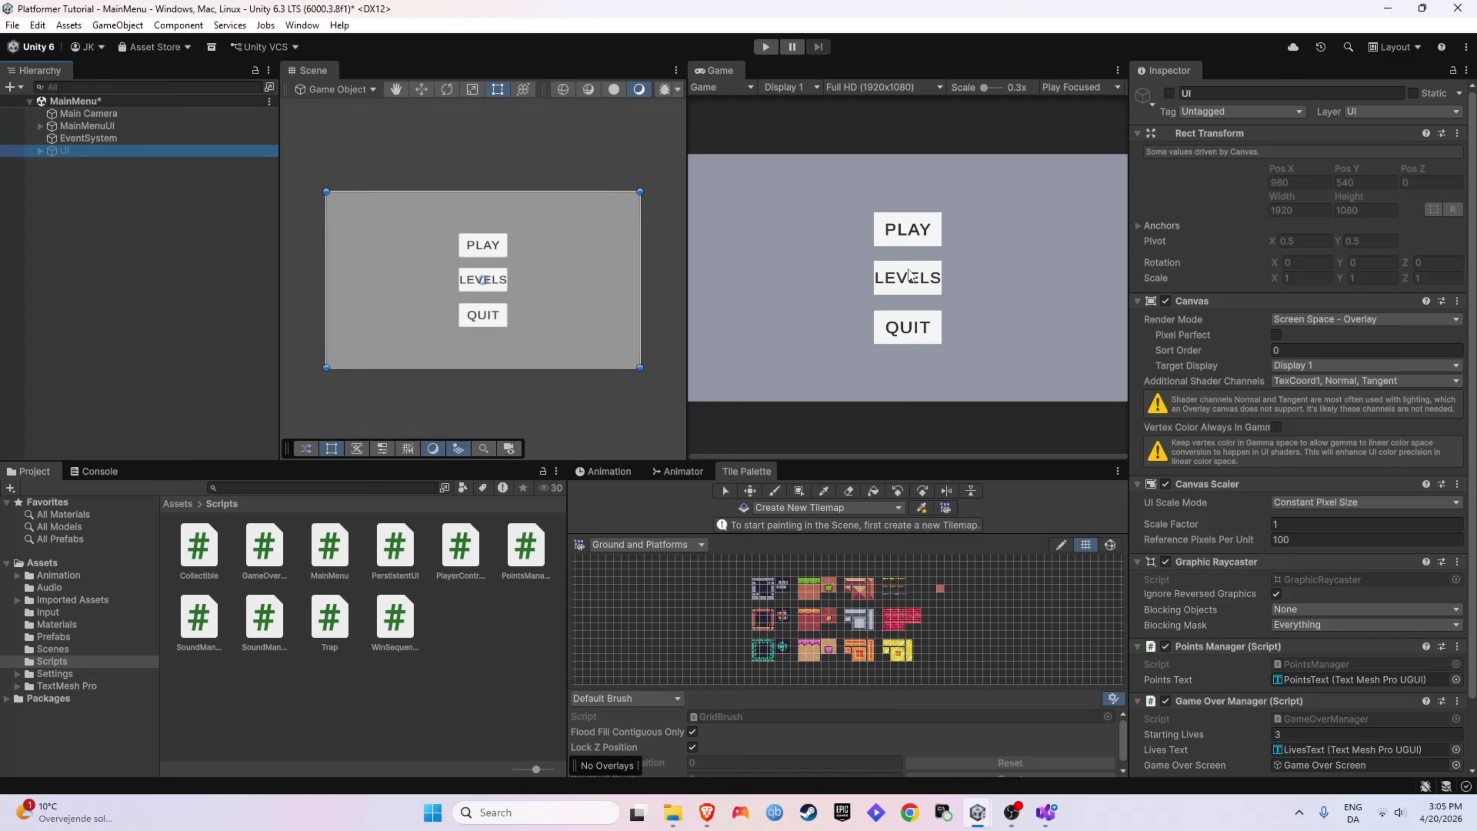
{"action": "left_click", "coordinate": [41, 562]}
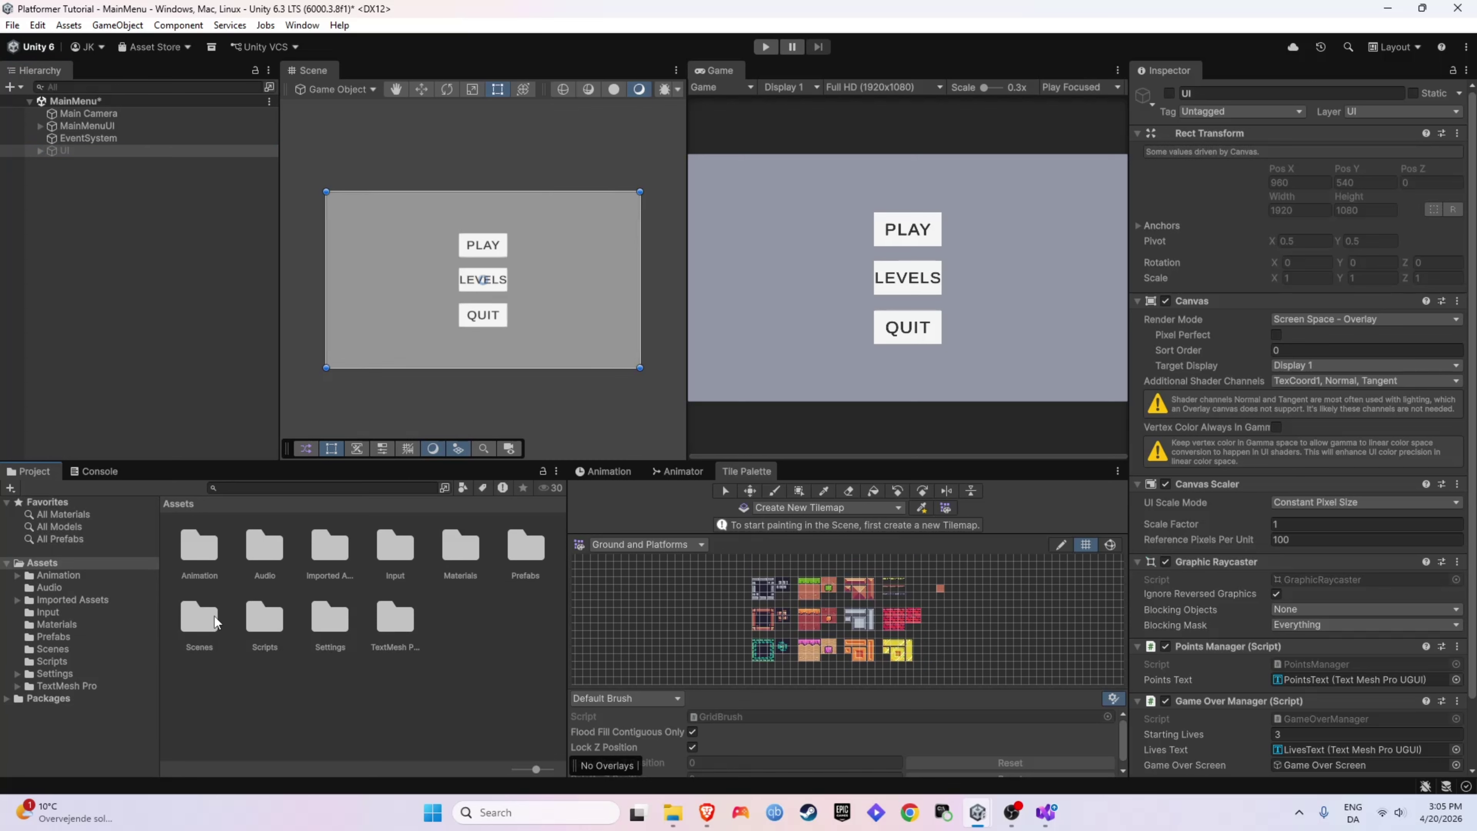
{"action": "key", "text": "ctrl+s"}
Open the Level 1 scene, delete its UI object and save the scene.
{"action": "double_click", "coordinate": [197, 651]}
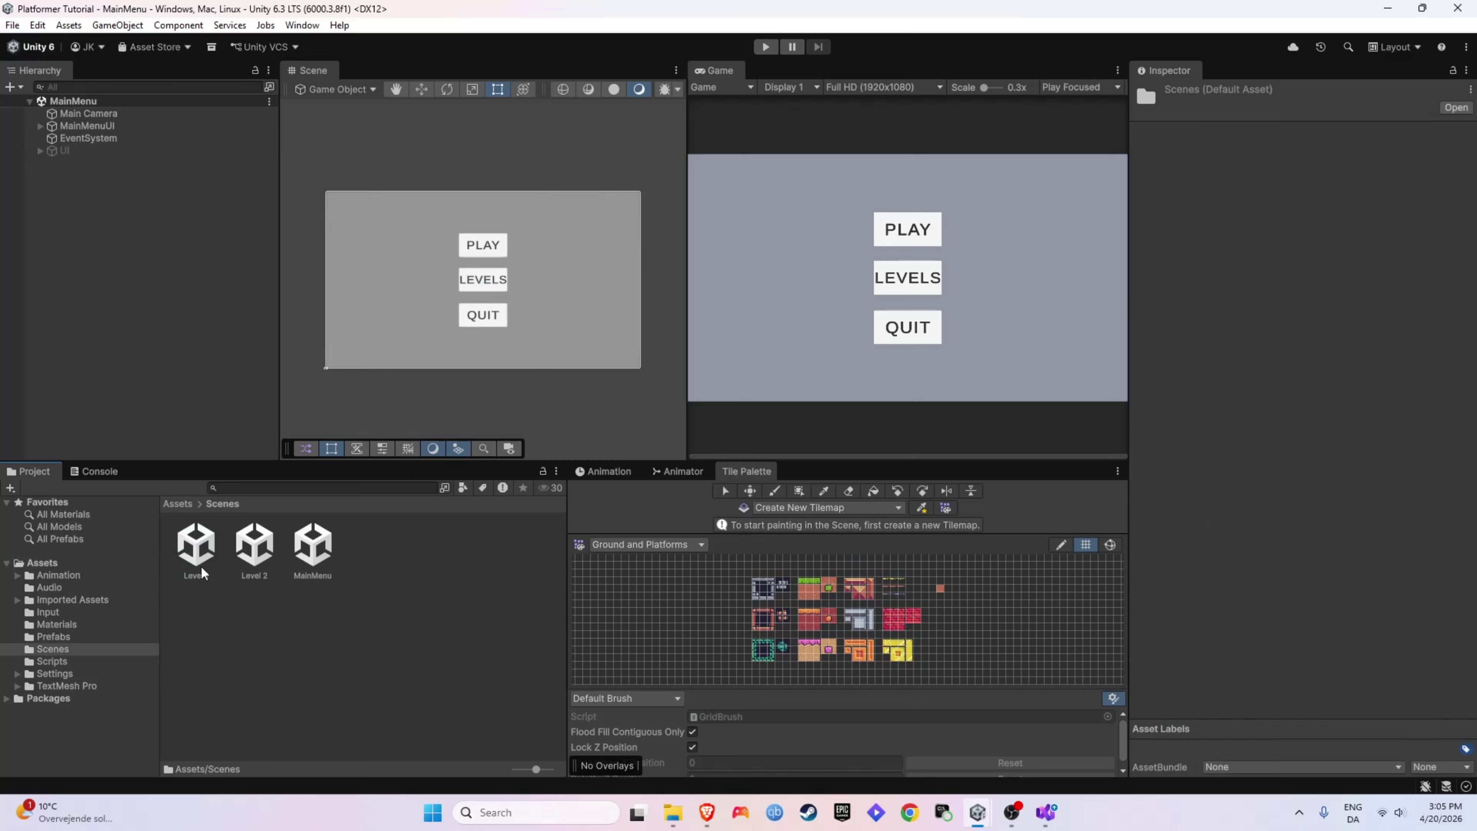
{"action": "left_click", "coordinate": [198, 552]}
{"action": "left_click", "coordinate": [86, 174]}
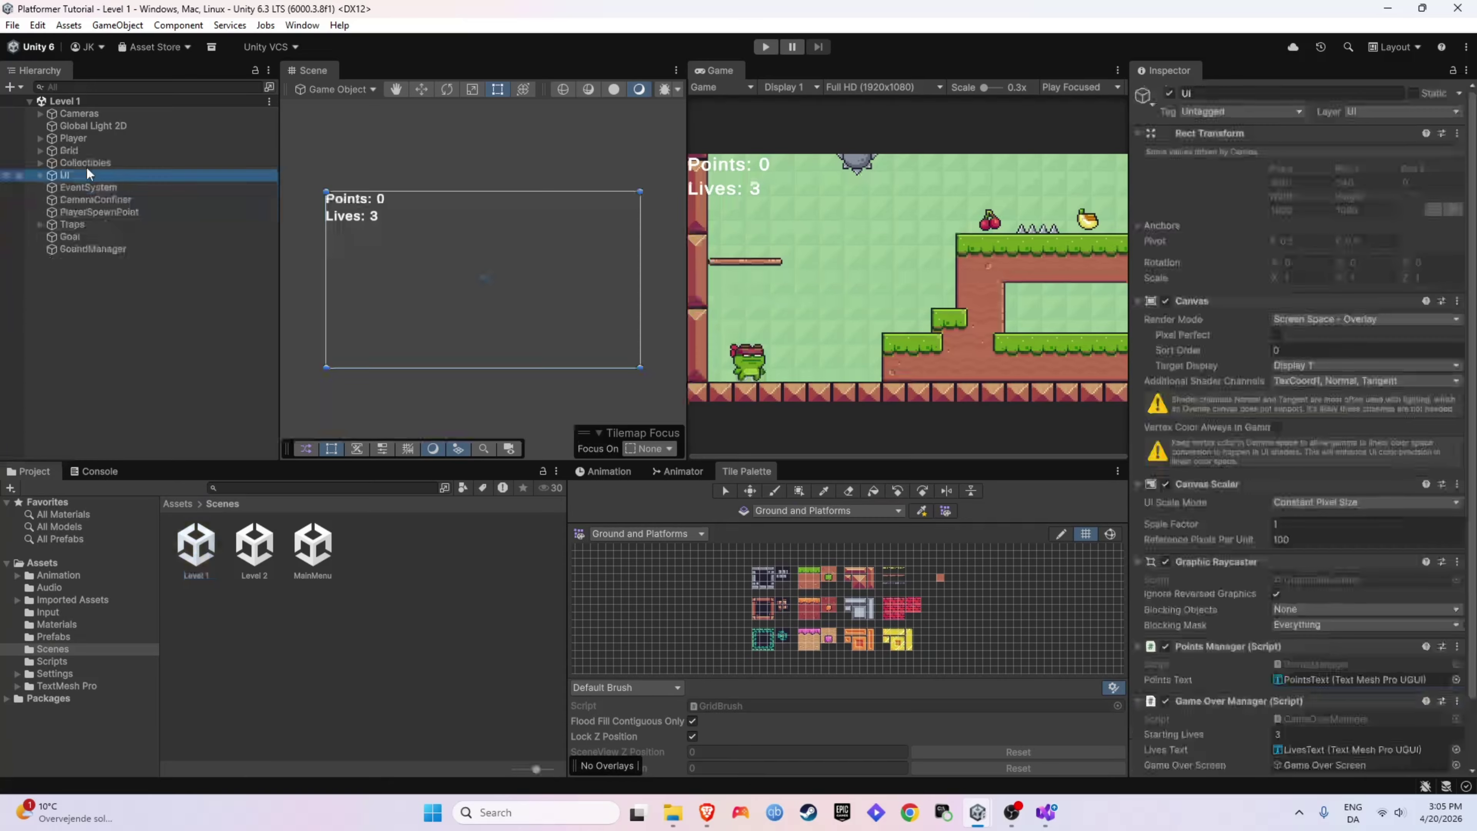
{"action": "key", "text": "Delete"}
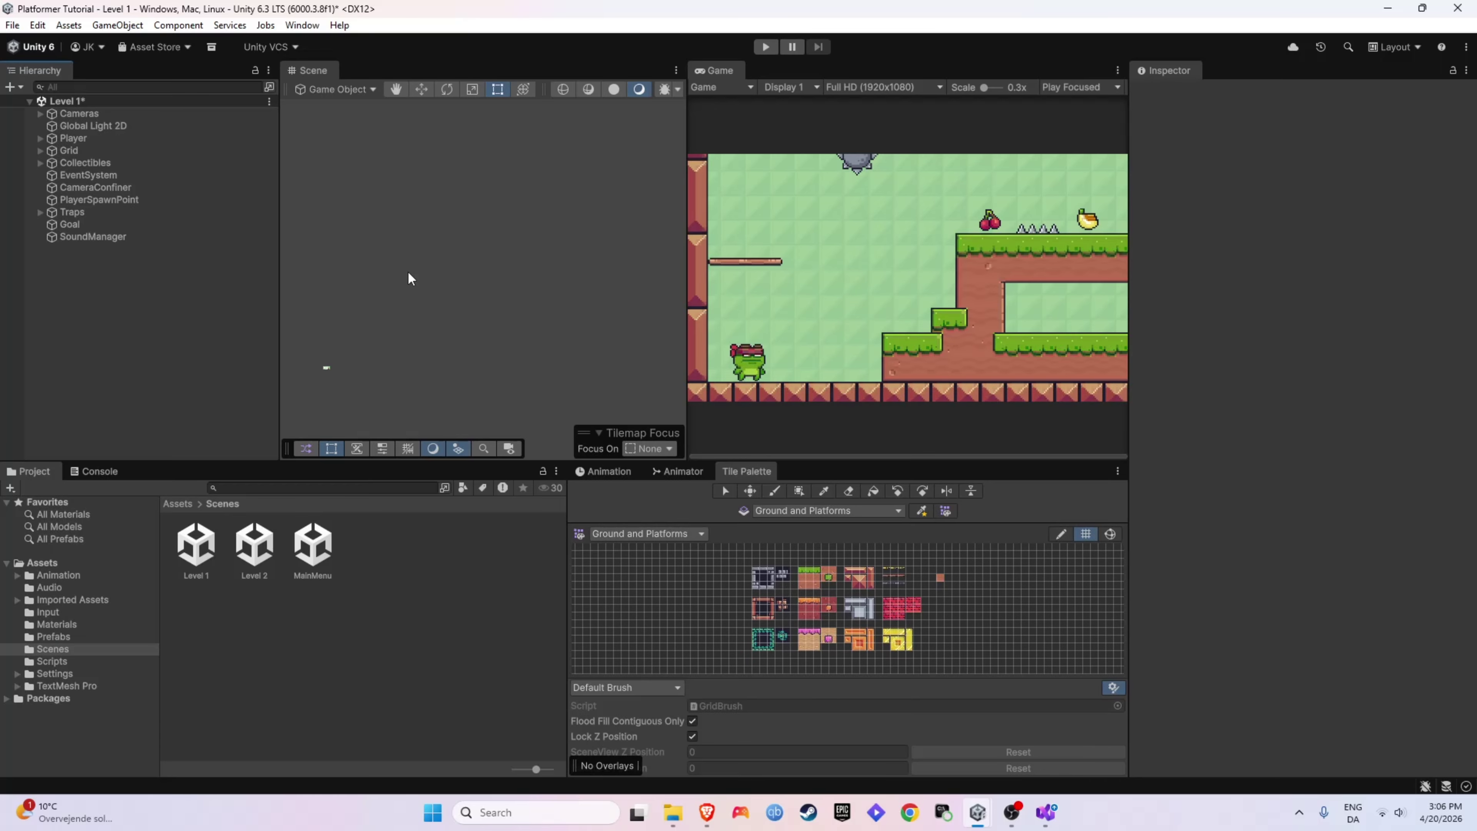
{"action": "key", "text": "ctrl+s"}
Open the MainMenu scene and assign the inactive UI object to the UI field of MainMenuUI's Main Menu script.
{"action": "double_click", "coordinate": [314, 549]}
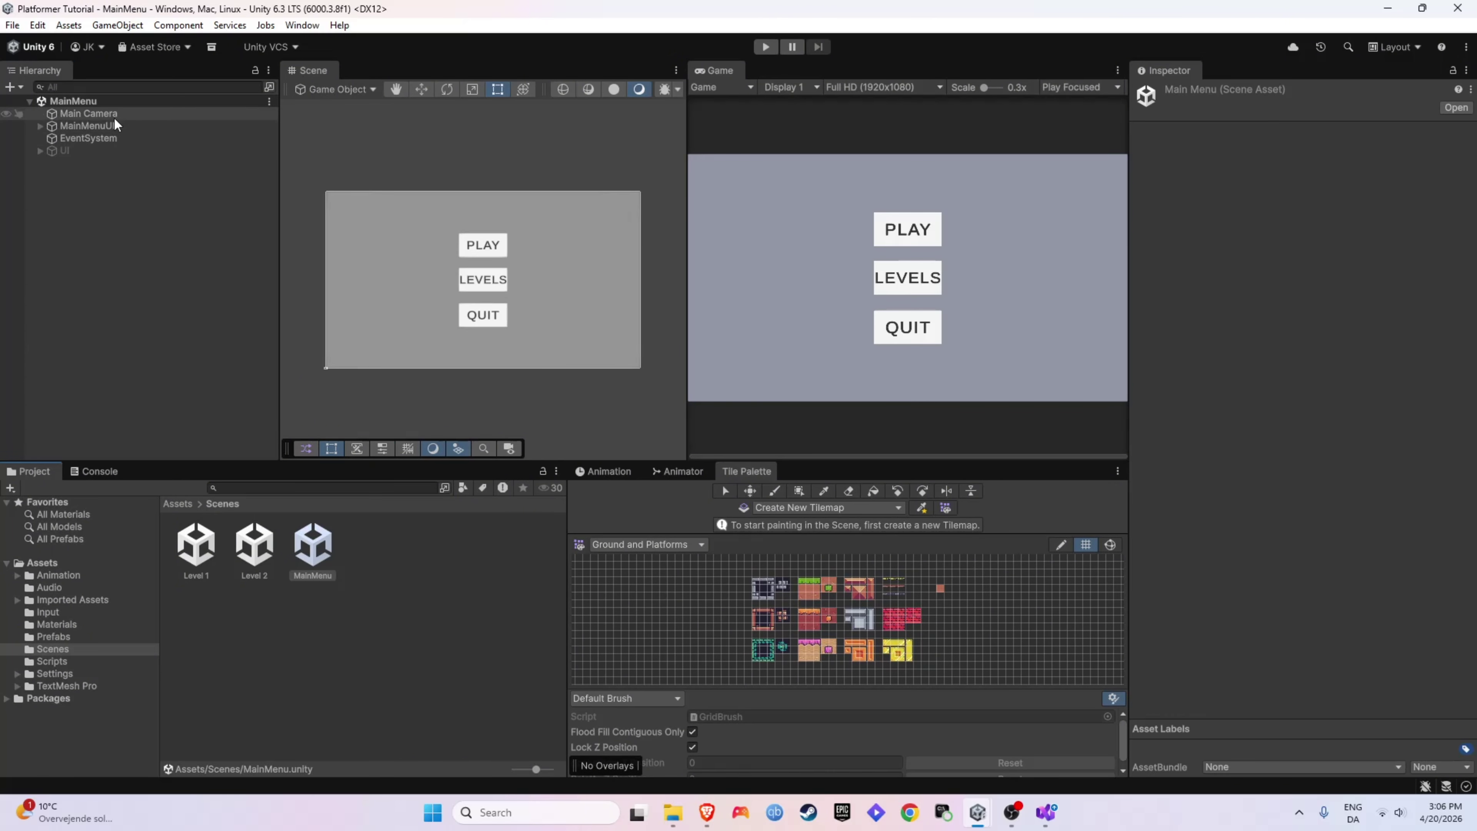
{"action": "left_click", "coordinate": [93, 125]}
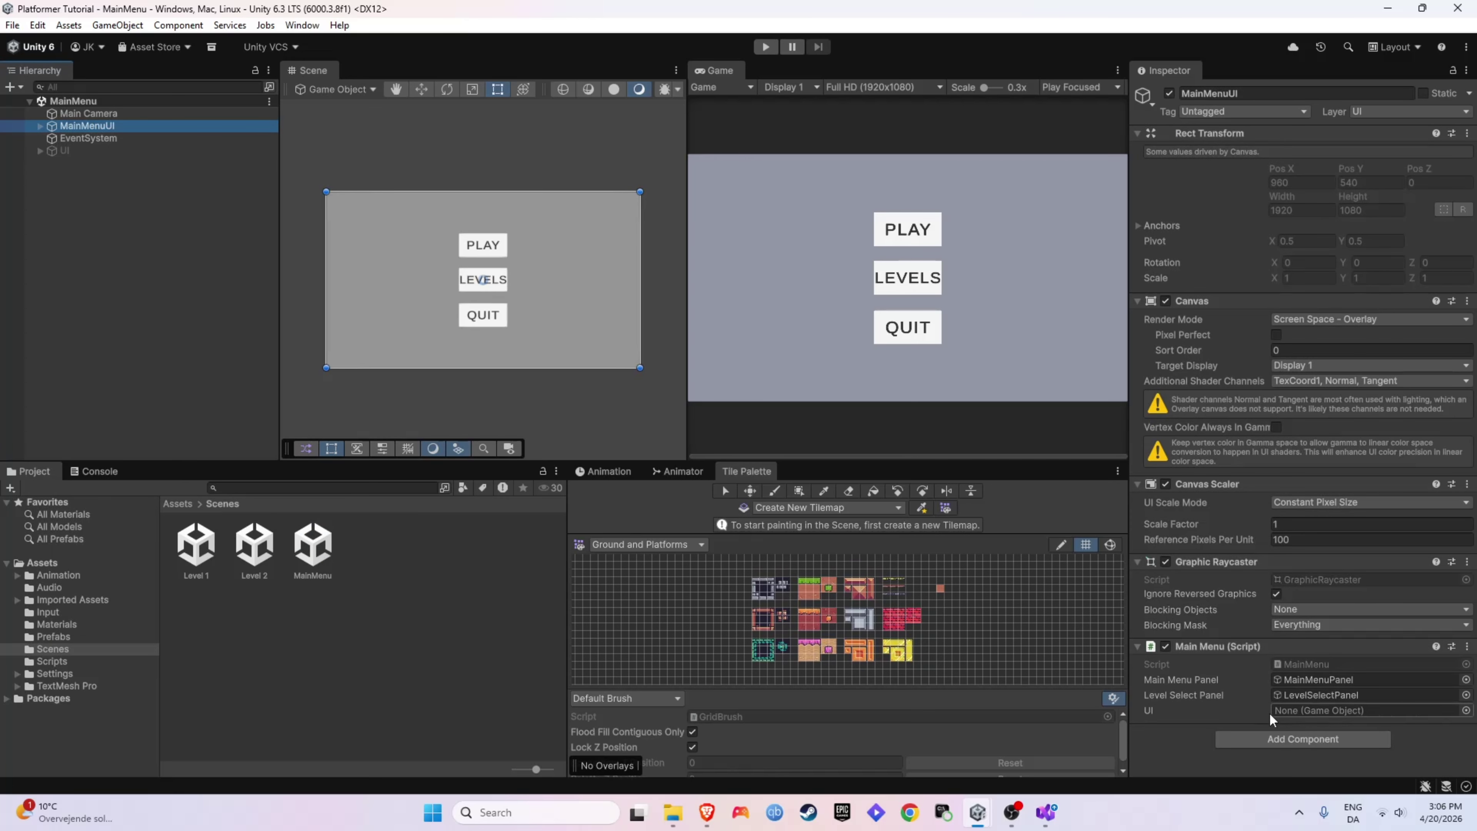
{"action": "left_click", "coordinate": [78, 150]}
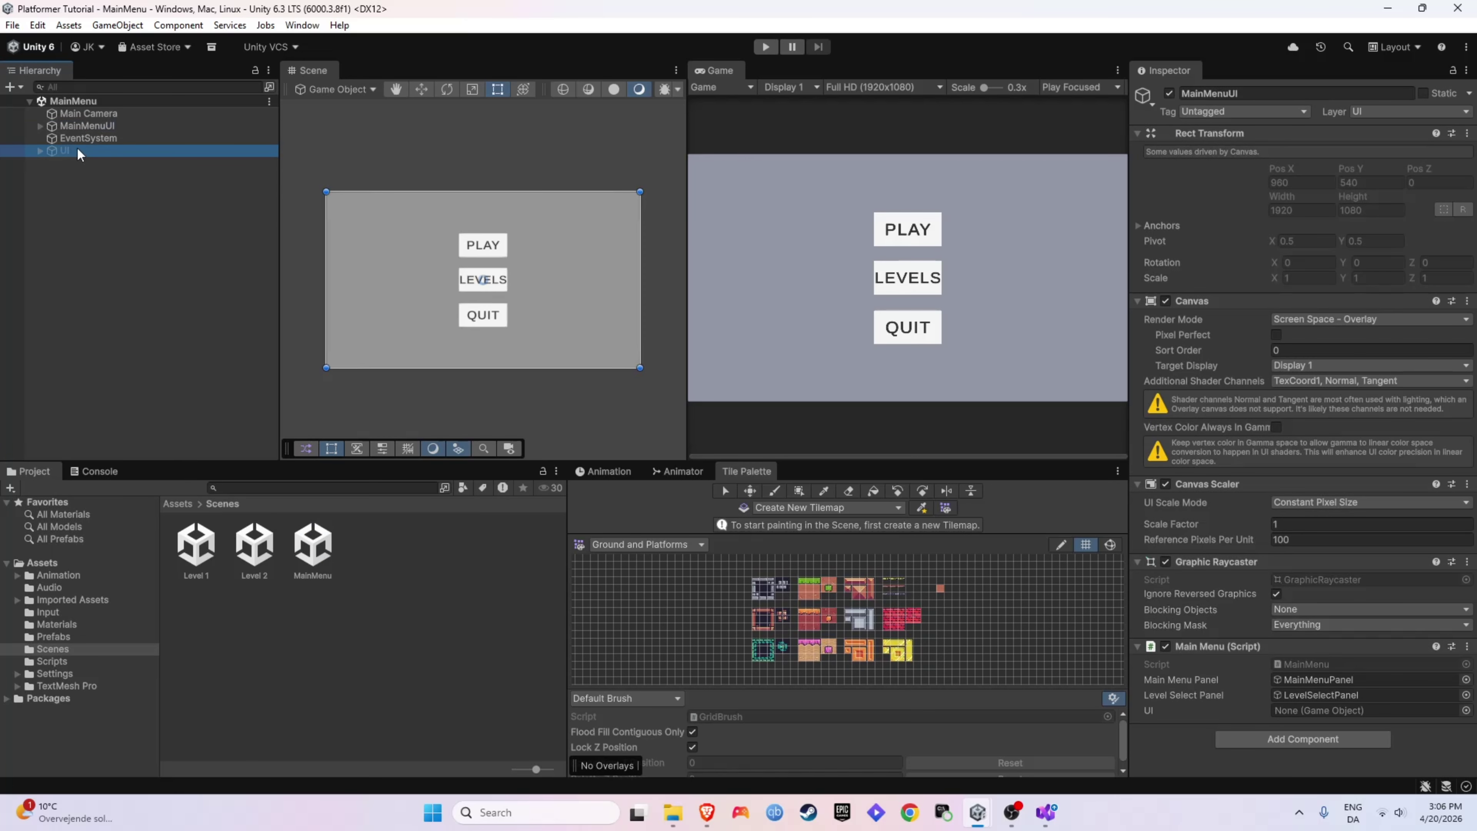
{"action": "left_click_drag", "start_coordinate": [77, 150], "coordinate": [1307, 717]}
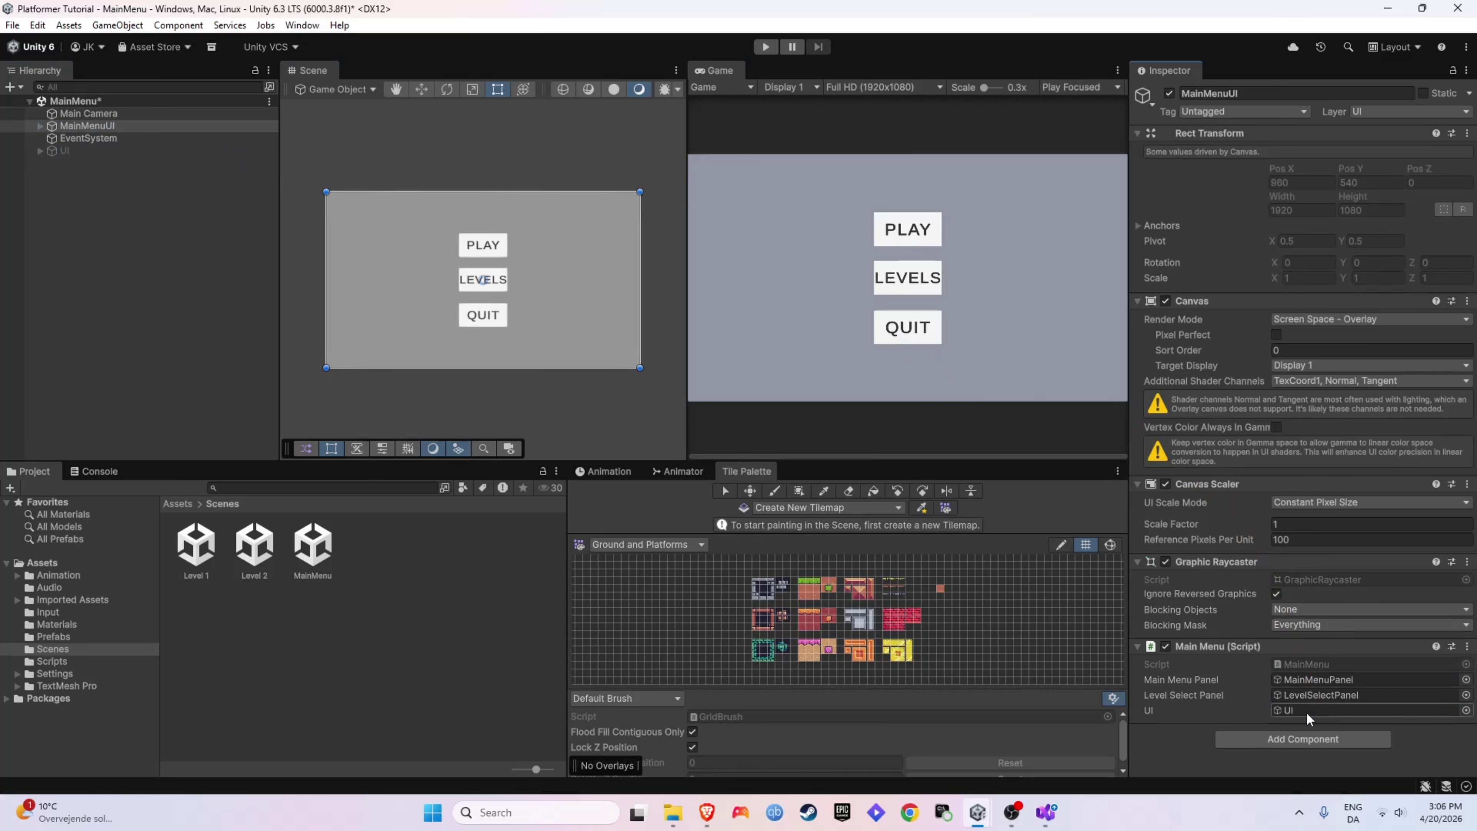
Run the game twice to test the PLAY button and the LEVEL 2 button of the level select panel.
{"action": "left_click", "coordinate": [765, 47]}
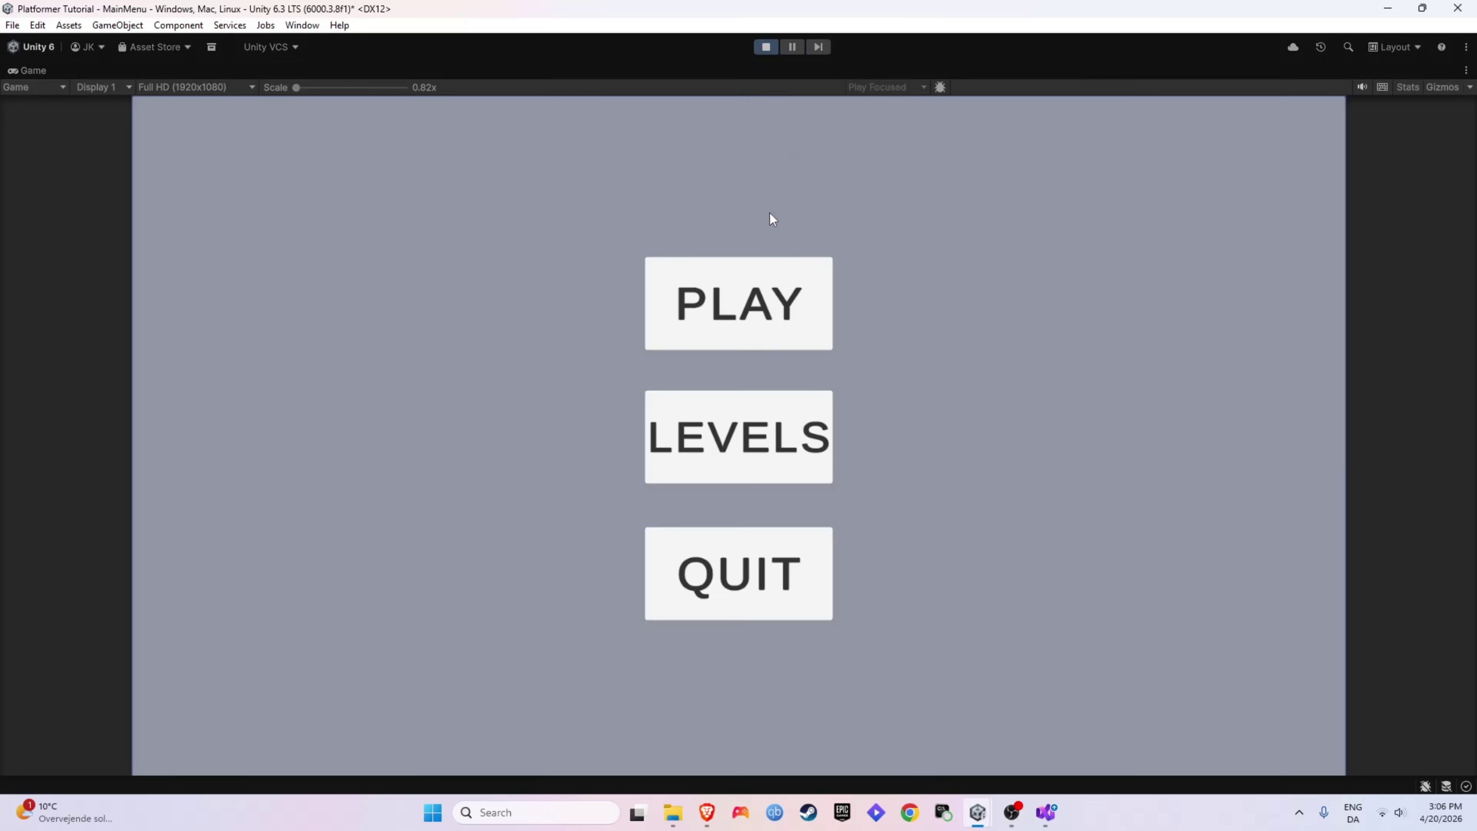
{"action": "left_click", "coordinate": [728, 295]}
{"action": "left_click", "coordinate": [772, 45]}
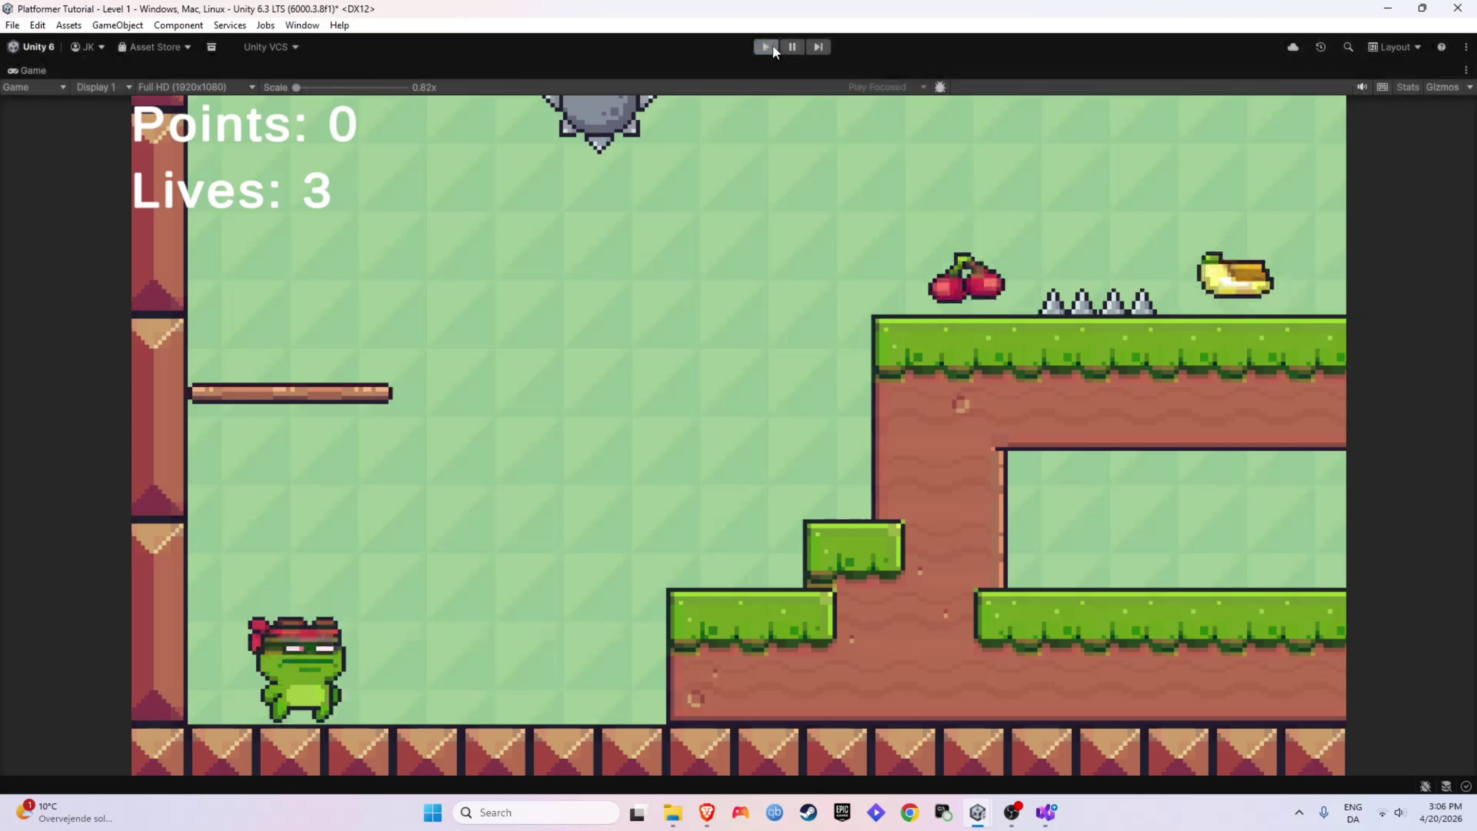
{"action": "left_click", "coordinate": [766, 47]}
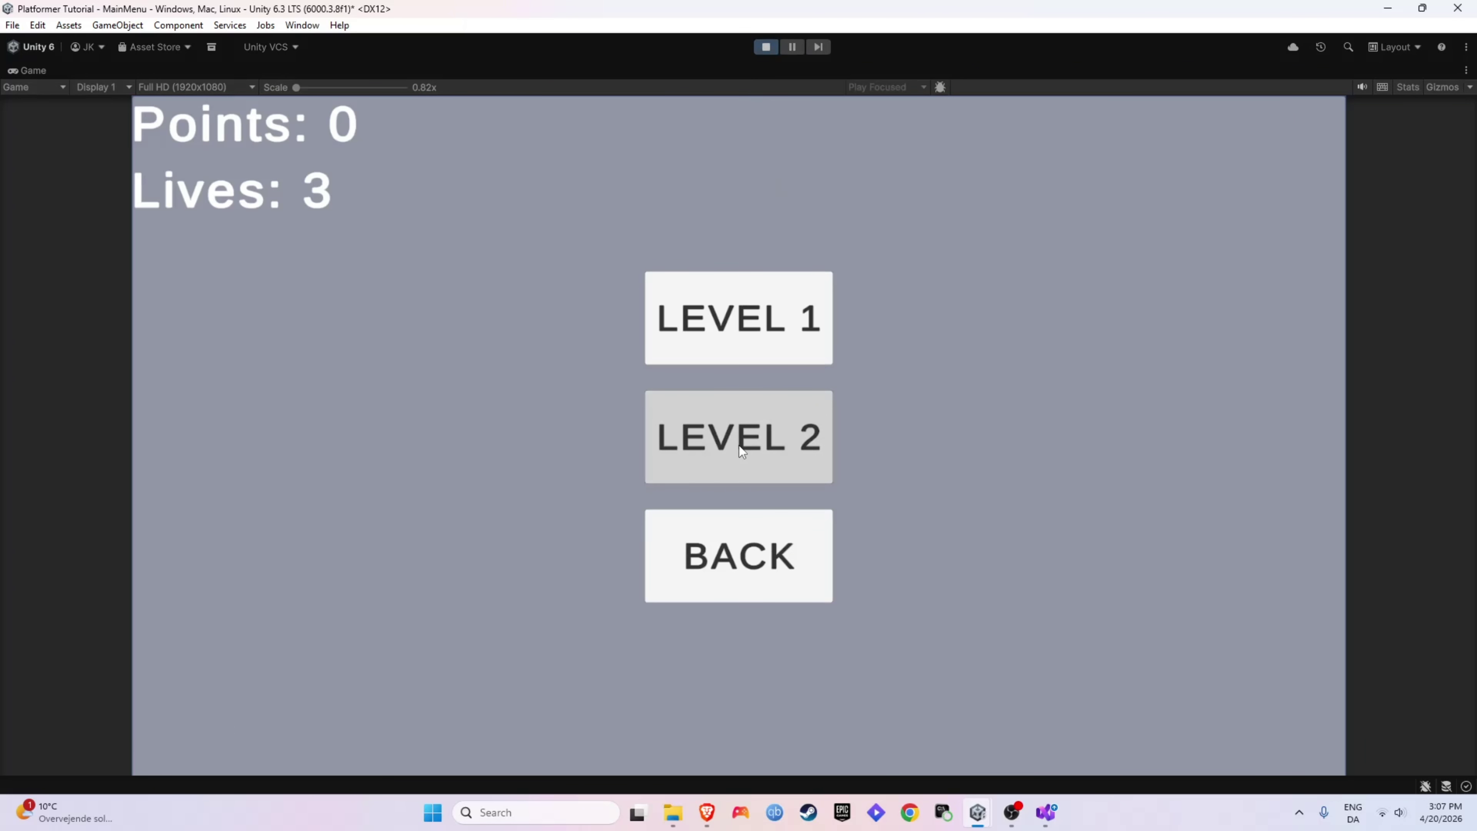
{"action": "left_click", "coordinate": [739, 446]}
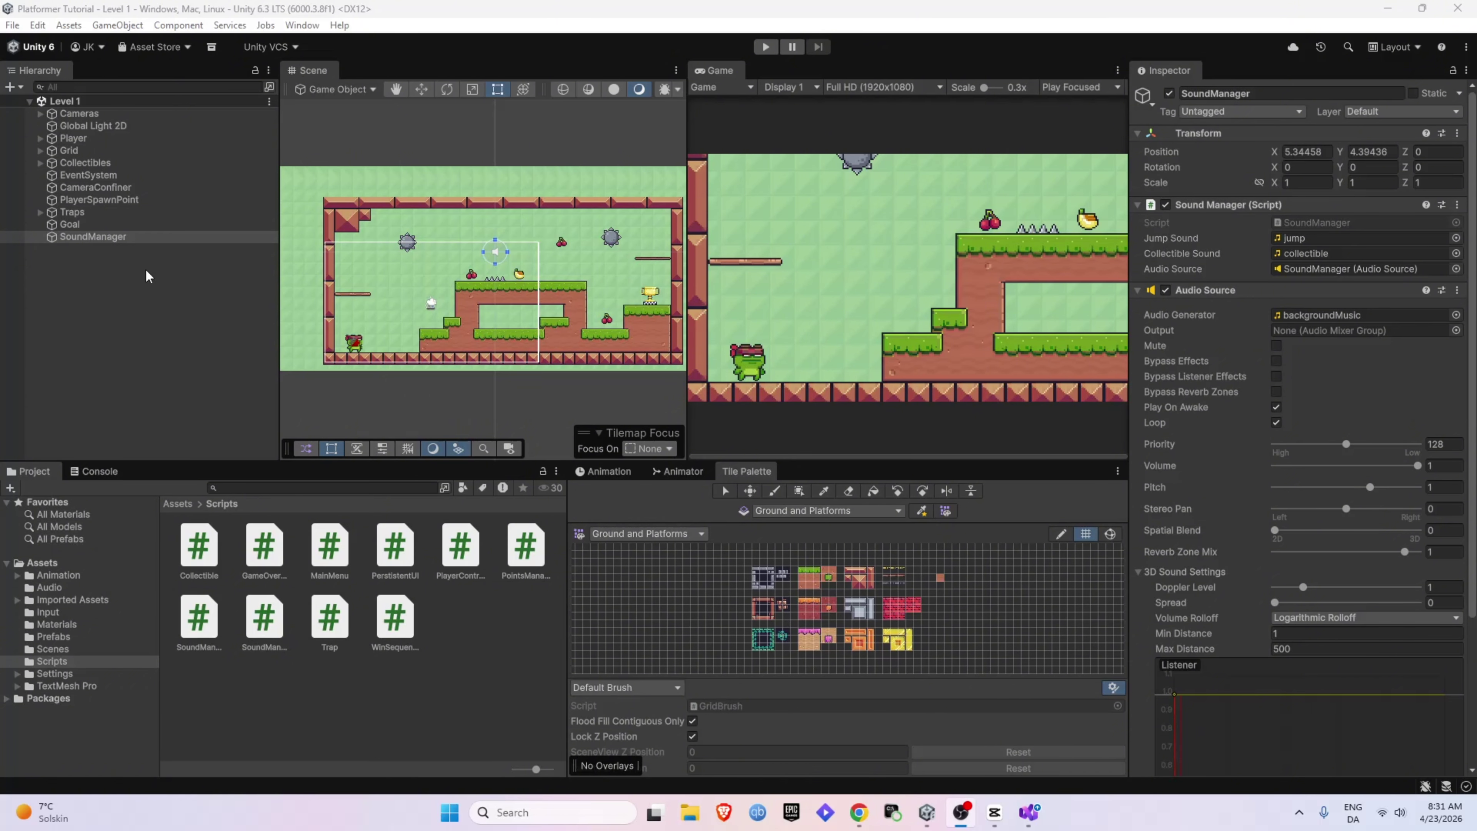
Copy the SoundManager object from the Level 1 scene into the MainMenu scene and save the scene.
{"action": "left_click", "coordinate": [111, 239]}
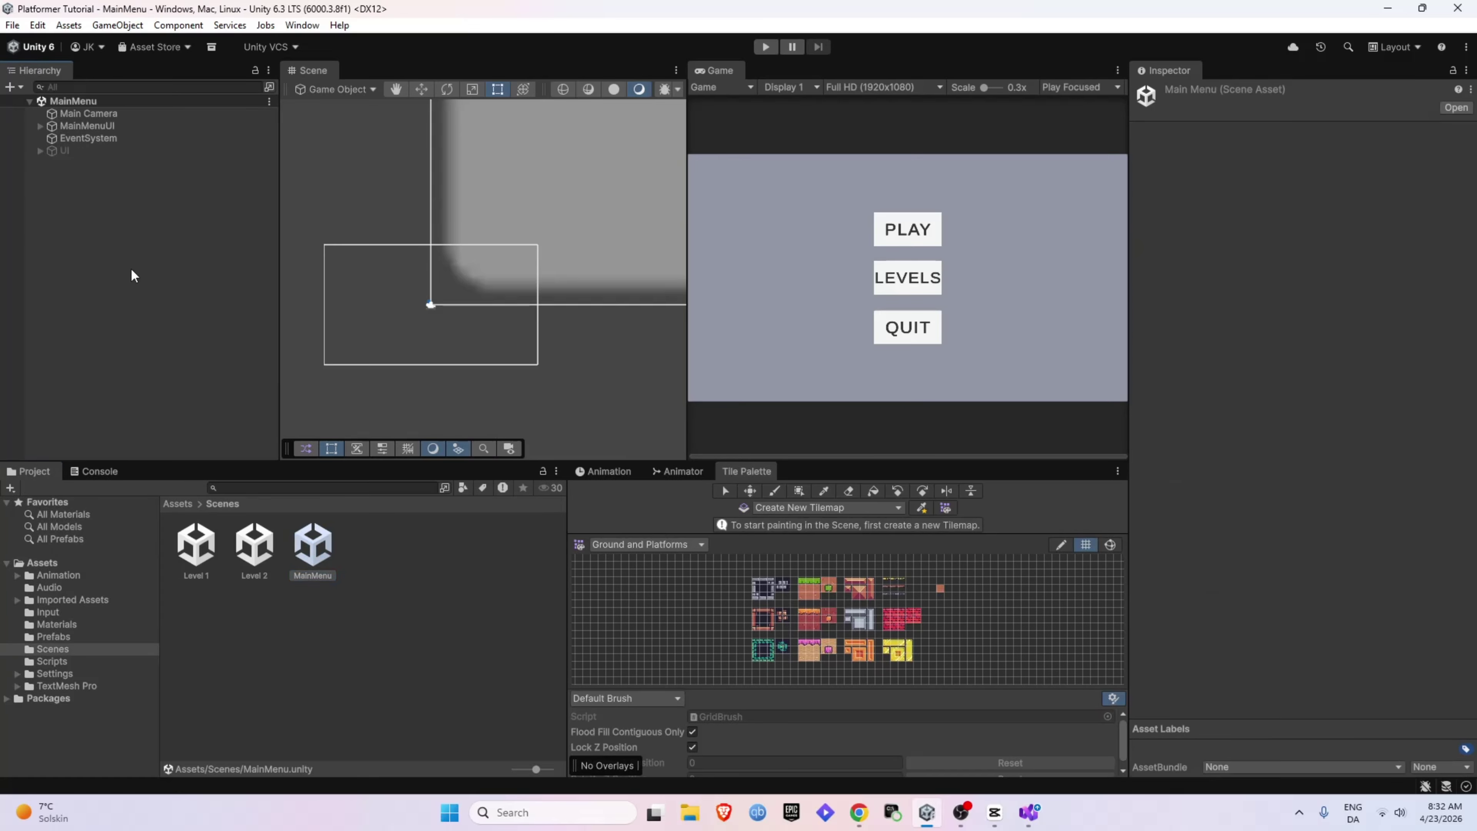
{"action": "right_click", "coordinate": [130, 269]}
{"action": "left_click", "coordinate": [175, 317]}
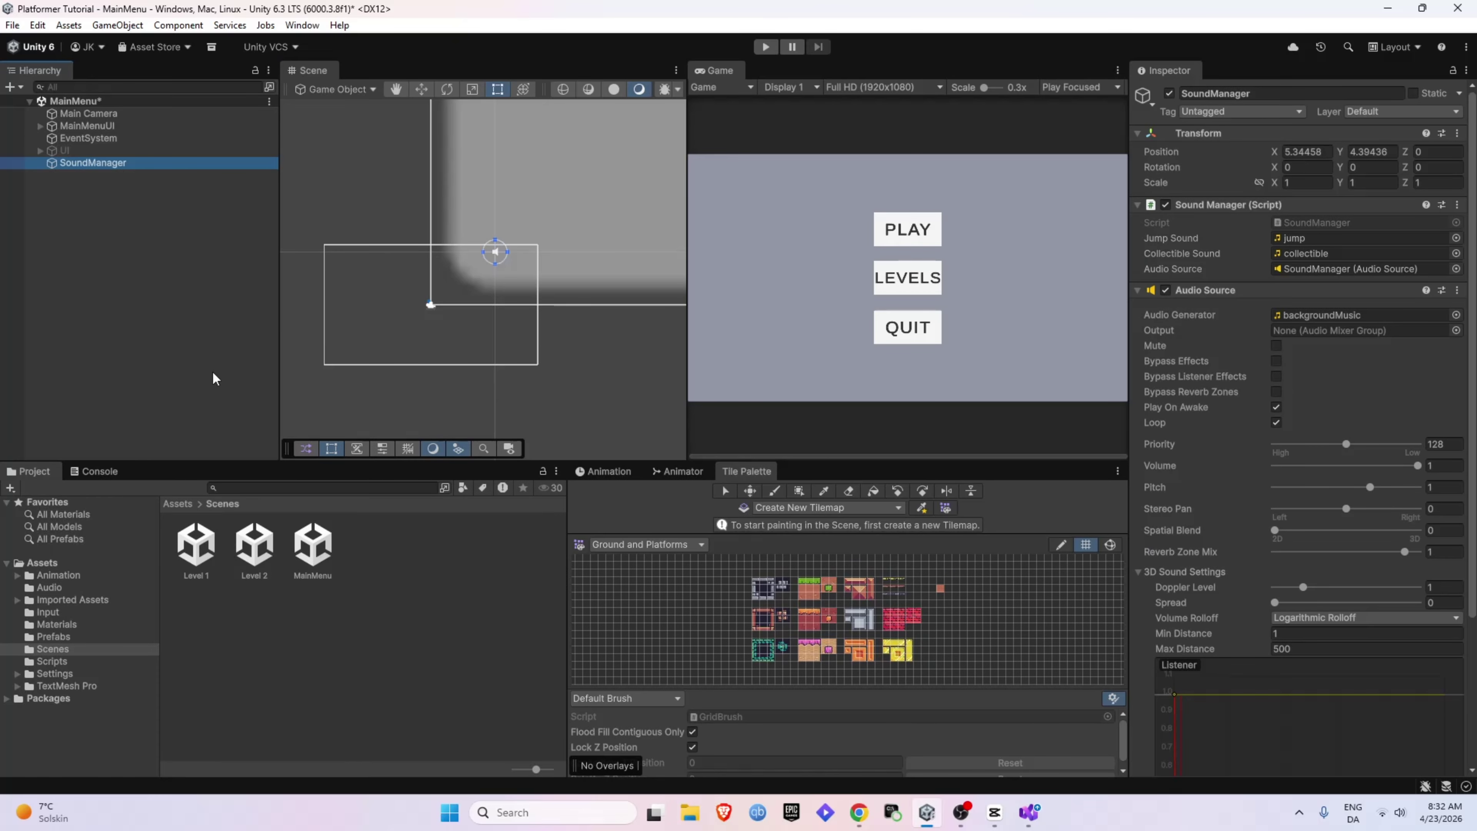
{"action": "key", "text": "ctrl+s"}
Open the Level 1 scene, delete its SoundManager object and save the scene.
{"action": "double_click", "coordinate": [198, 547]}
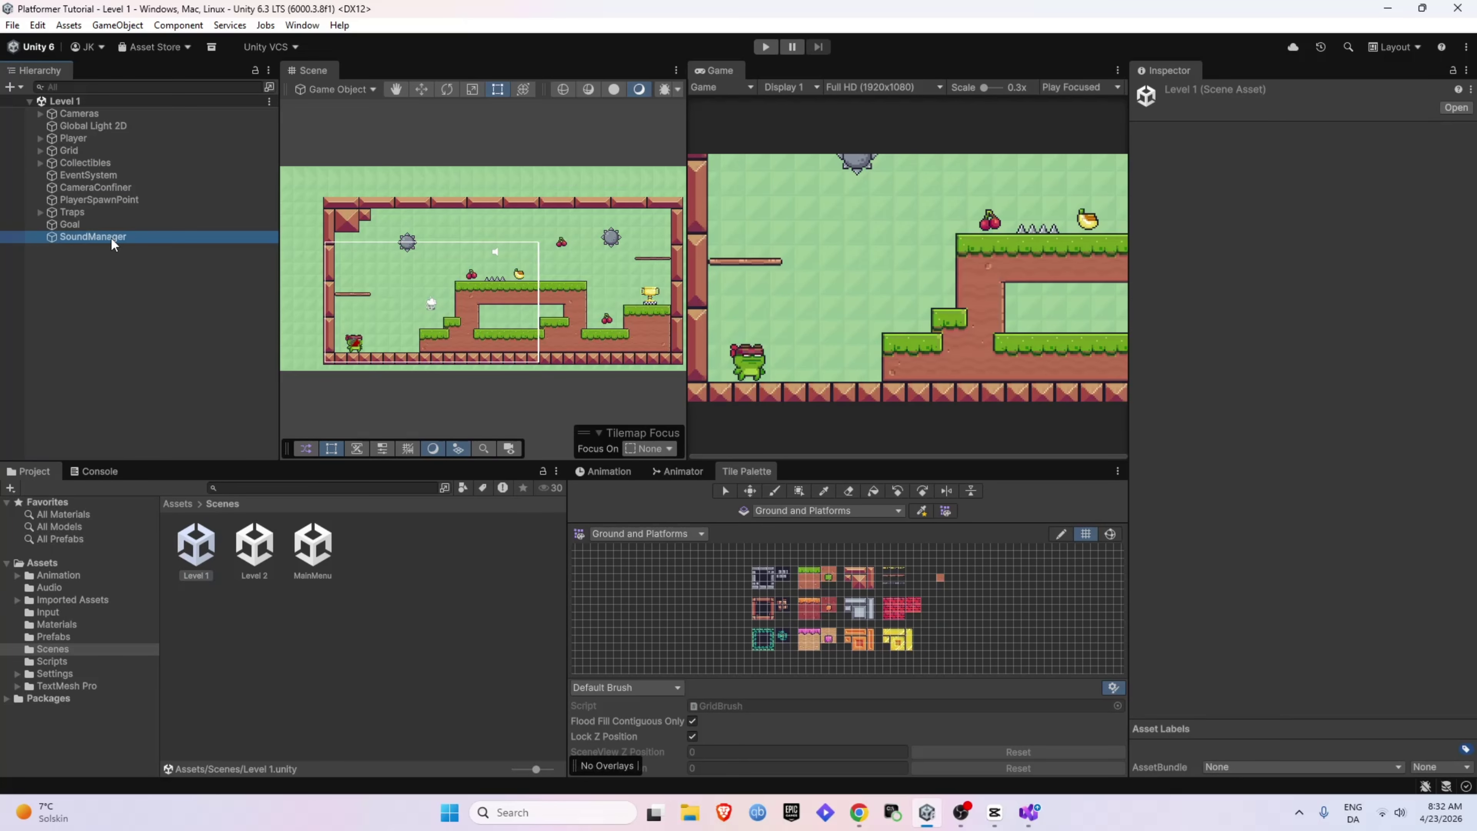
{"action": "left_click", "coordinate": [111, 237]}
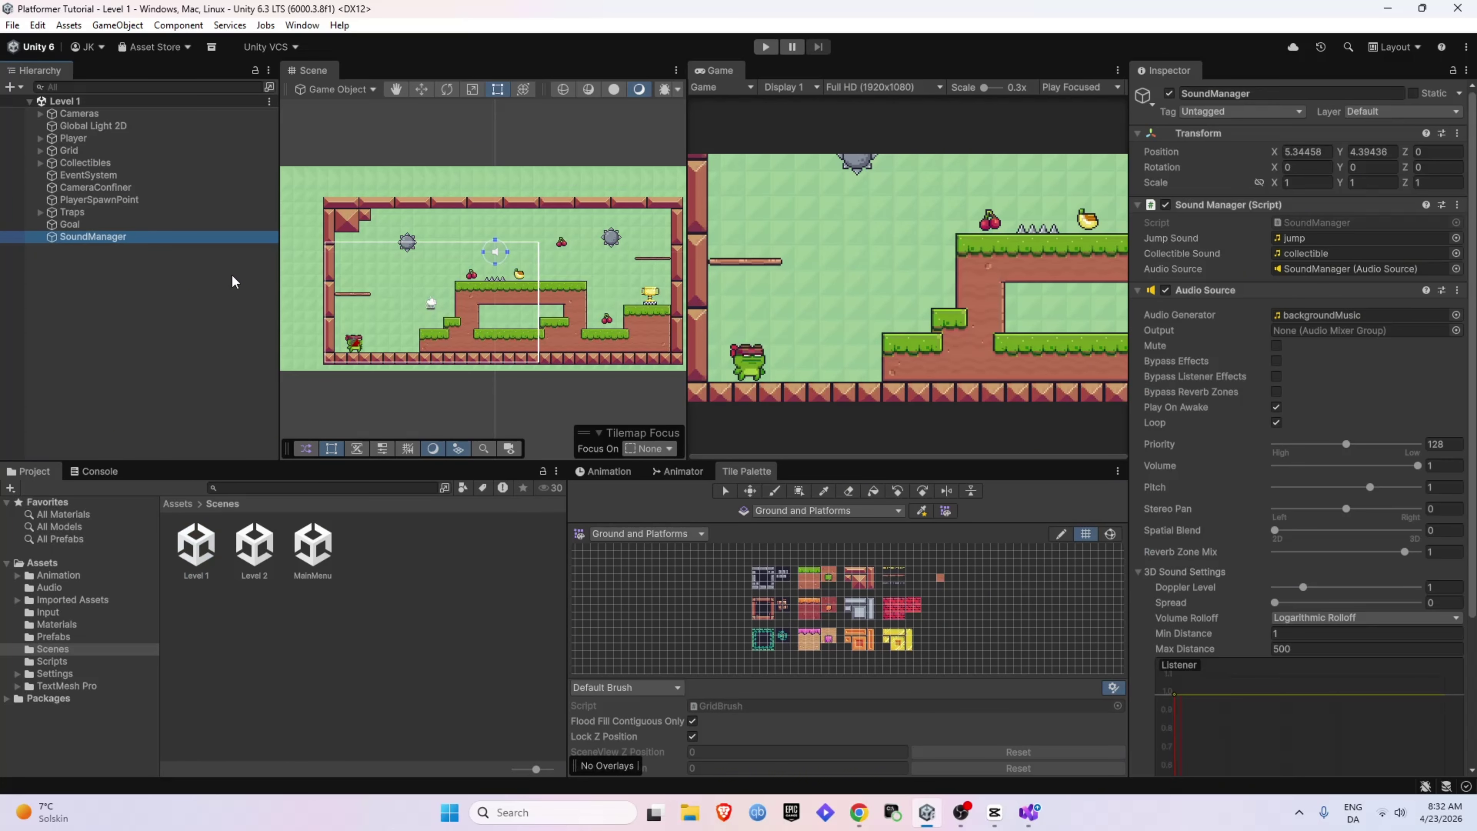
{"action": "key", "text": "Delete"}
Test-run the game from the MainMenu scene, stop it and review Play On Awake and Loop on SoundManager's Audio Source.
{"action": "left_click", "coordinate": [312, 546]}
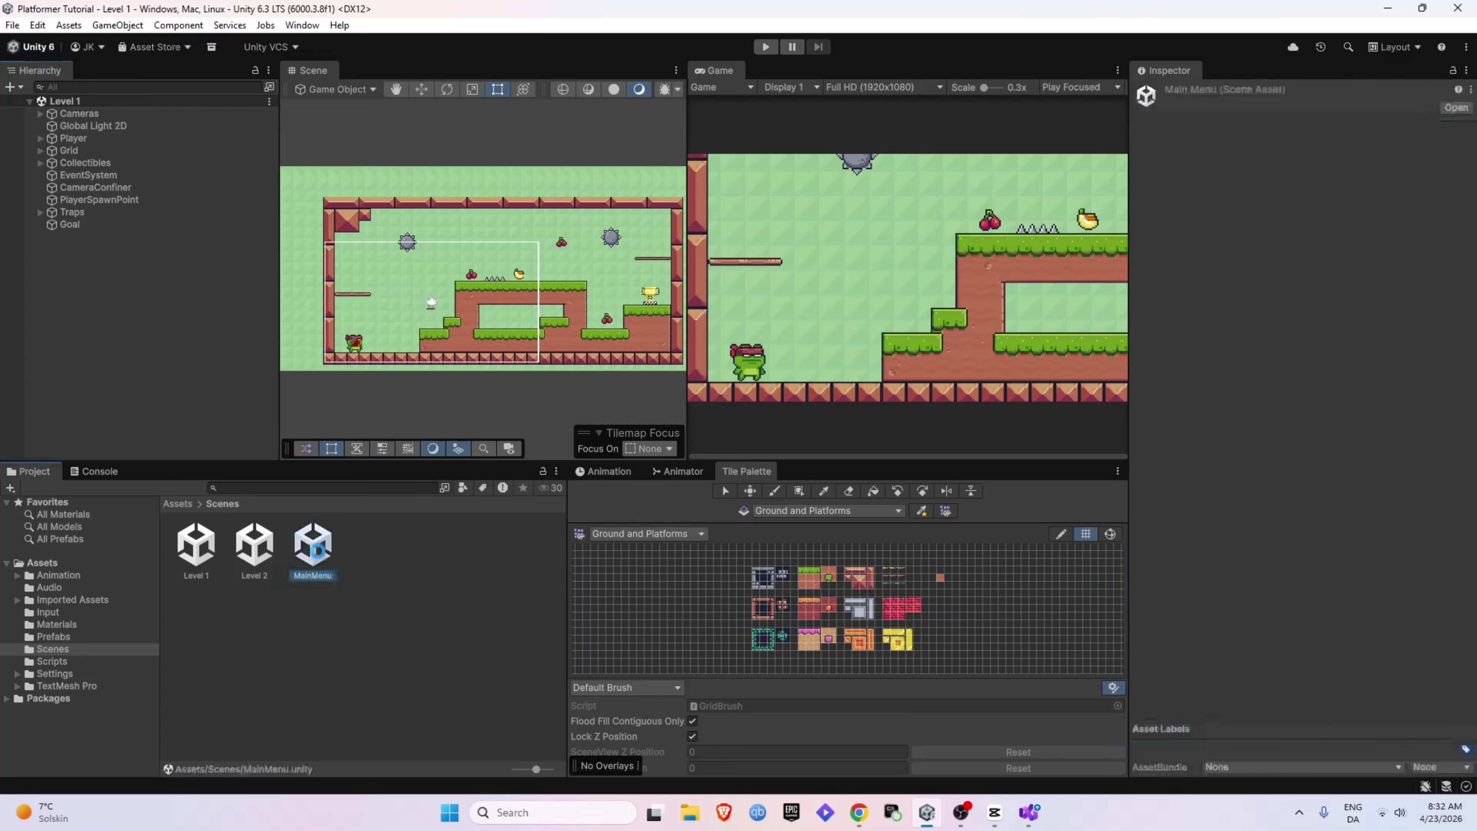
{"action": "double_click", "coordinate": [312, 547]}
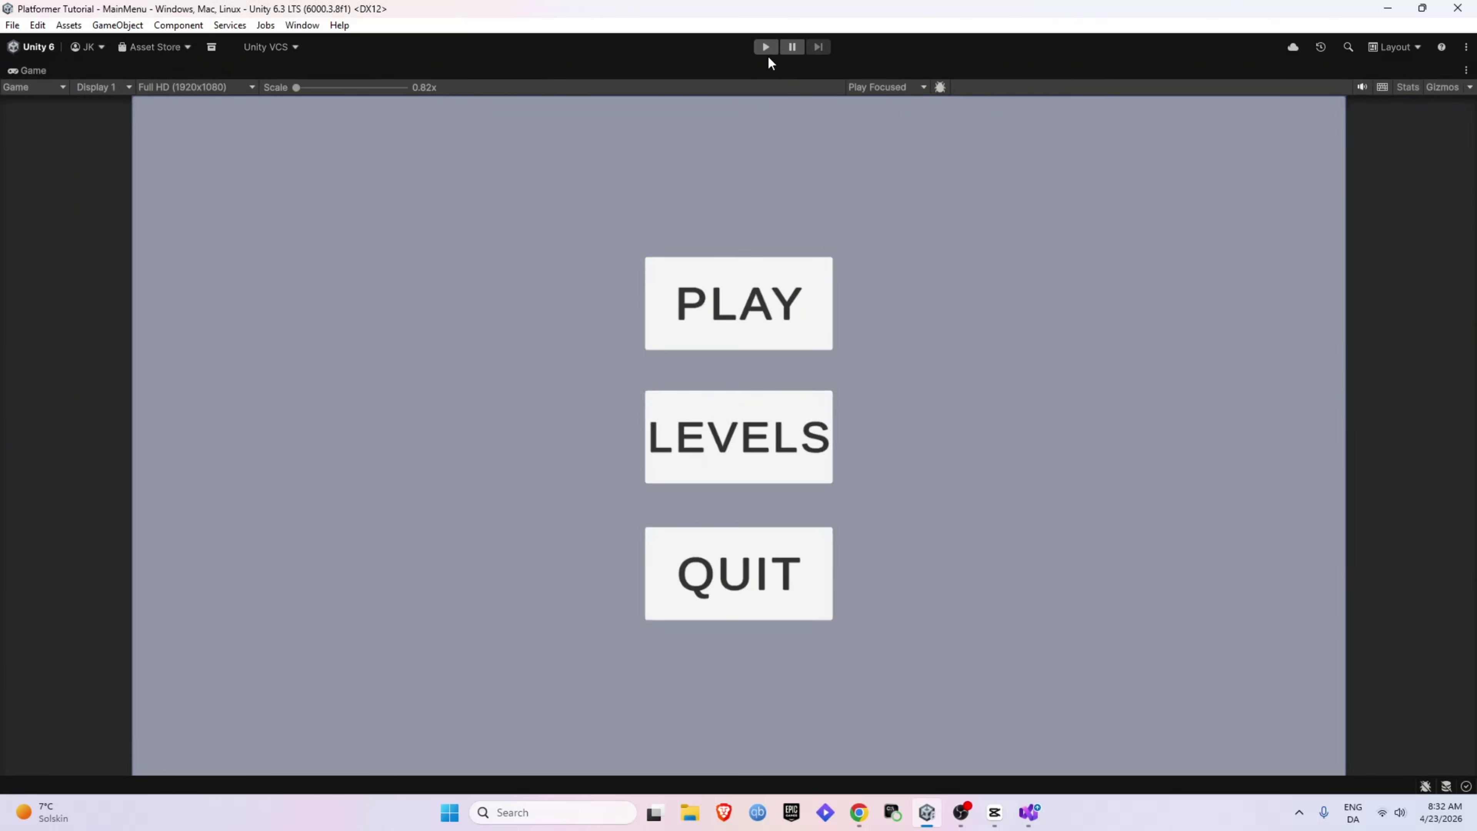
{"action": "left_click", "coordinate": [766, 48]}
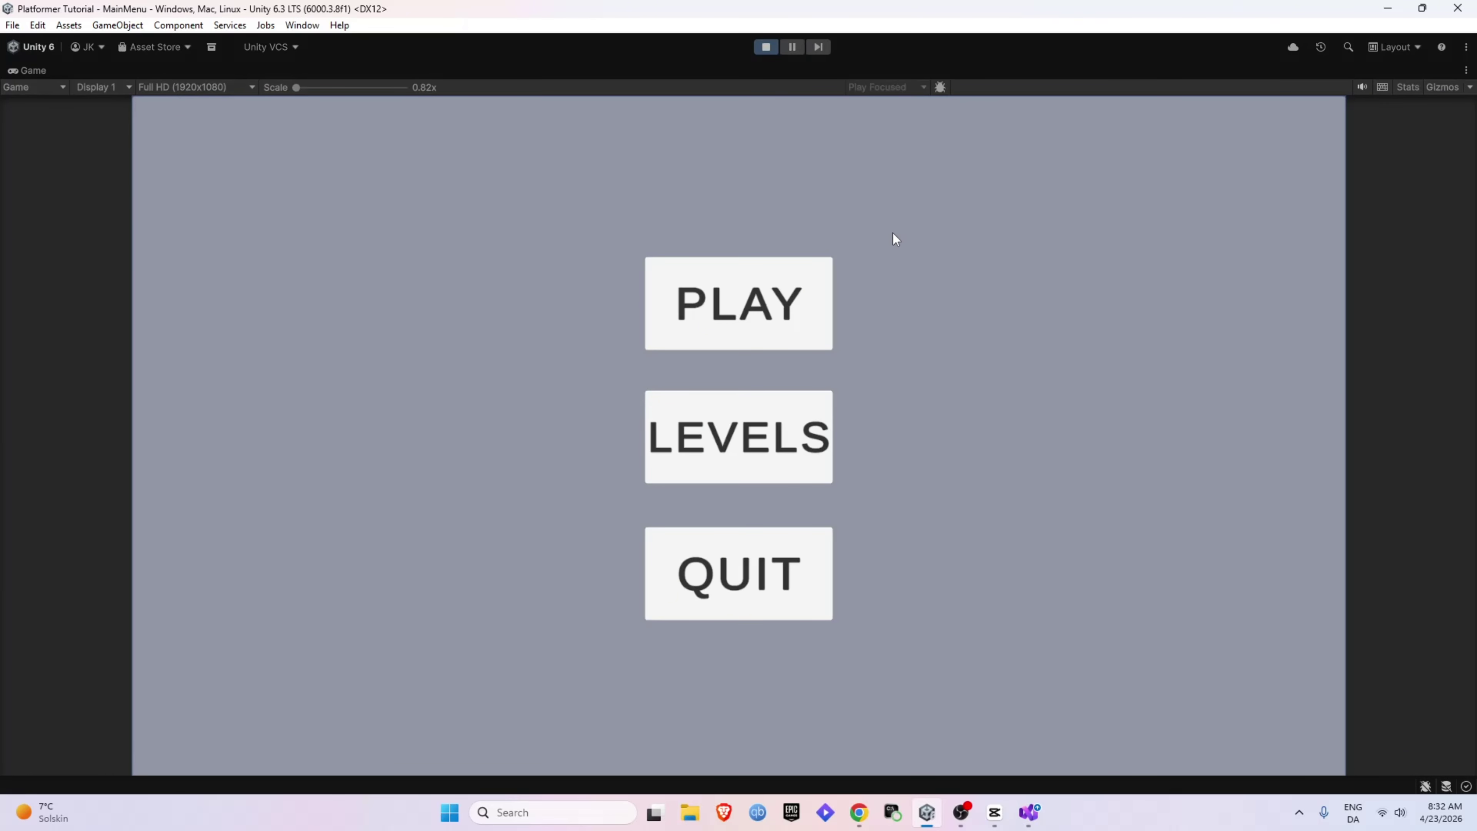
{"action": "left_click", "coordinate": [765, 48]}
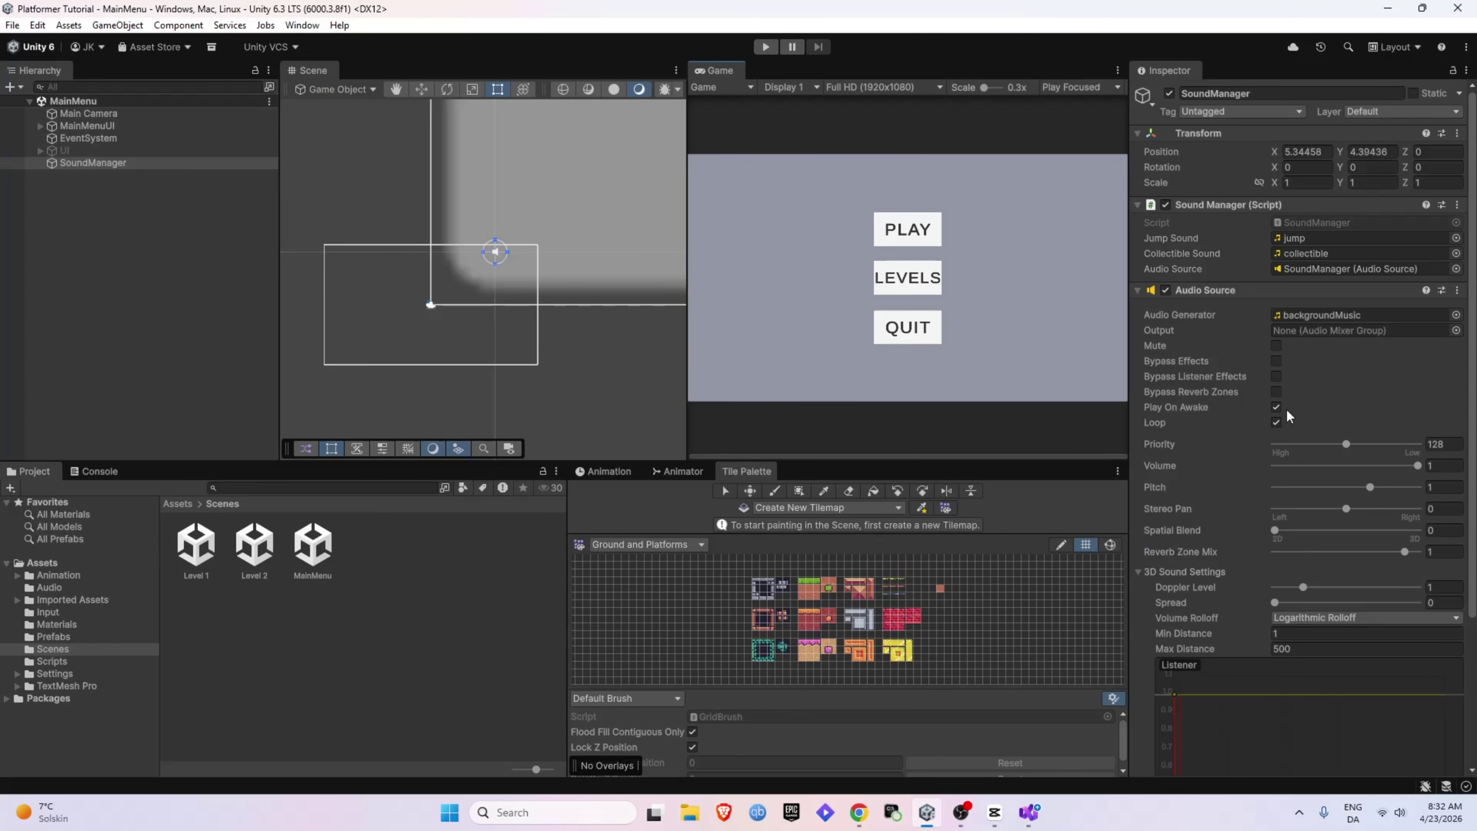
{"action": "left_click", "coordinate": [1276, 408]}
{"action": "left_click", "coordinate": [1275, 423]}
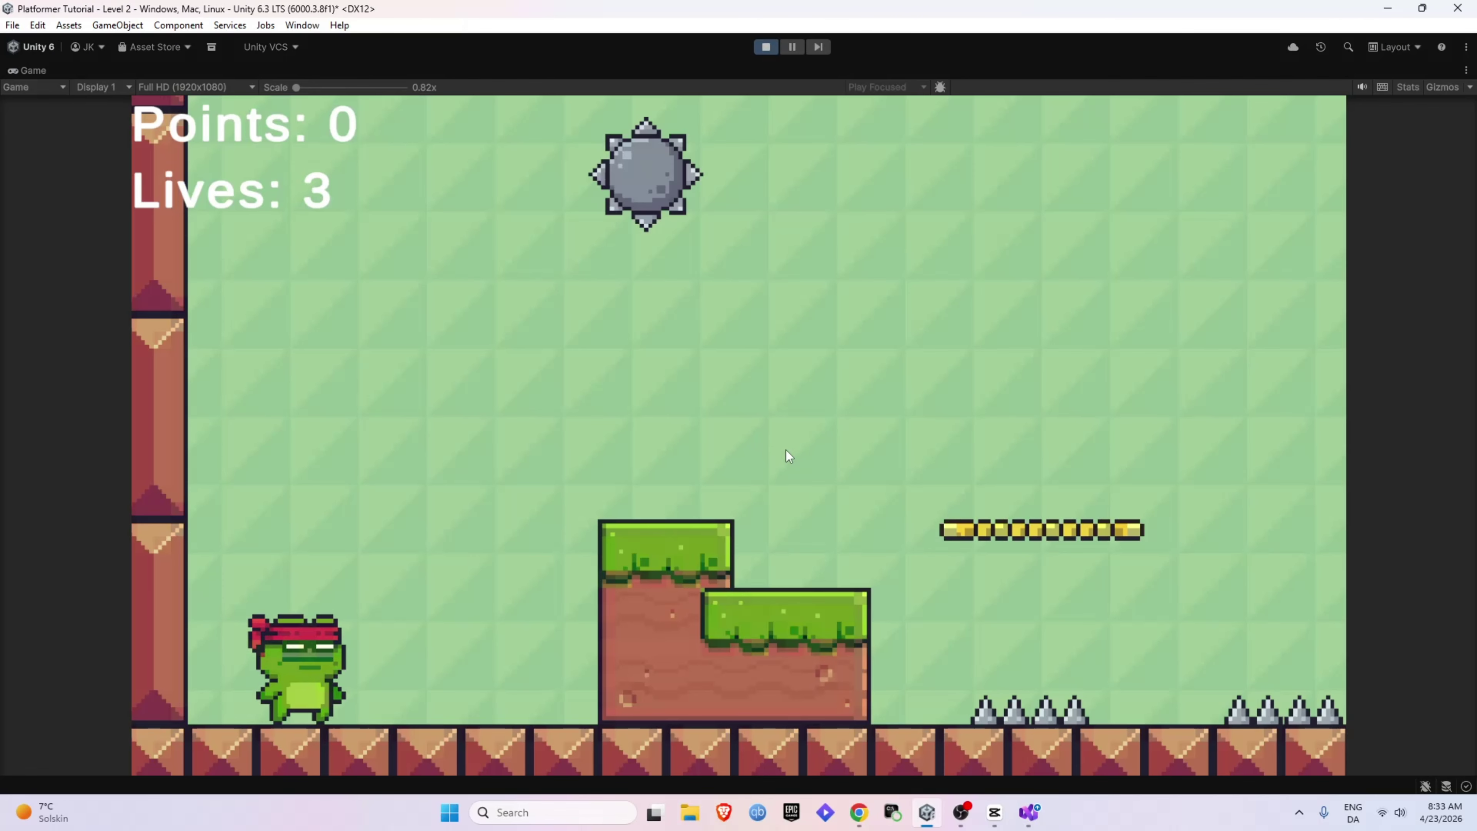
Test jumping and moving the player to the right in Level 2 of the running game.
{"action": "key", "text": "space"}
{"action": "key", "text": "d"}
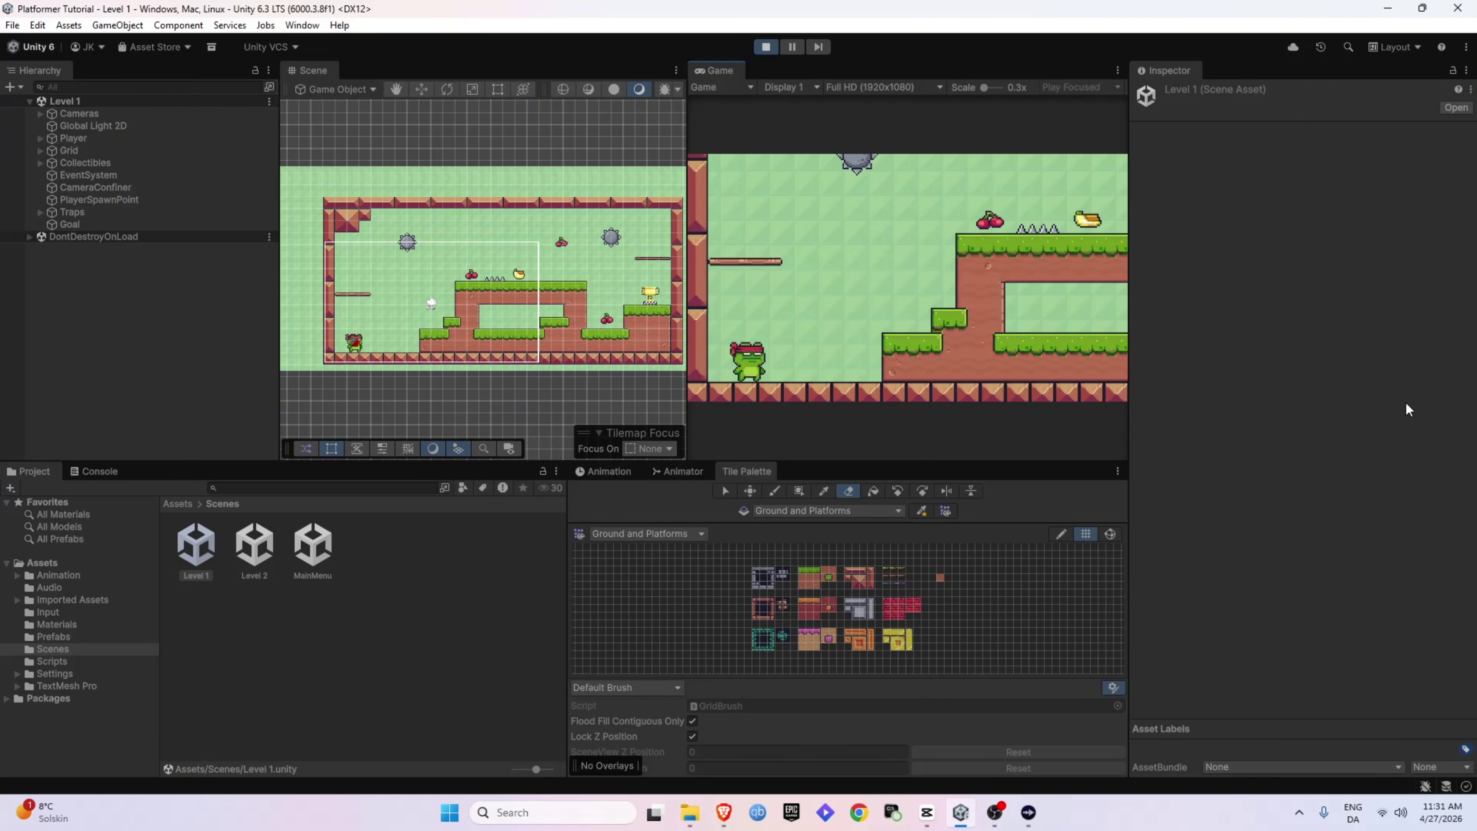
Playtest Level 1 started directly, moving and jumping the player up the platforms towards the cherry and back.
{"action": "key", "text": "d"}
{"action": "key", "text": "space"}
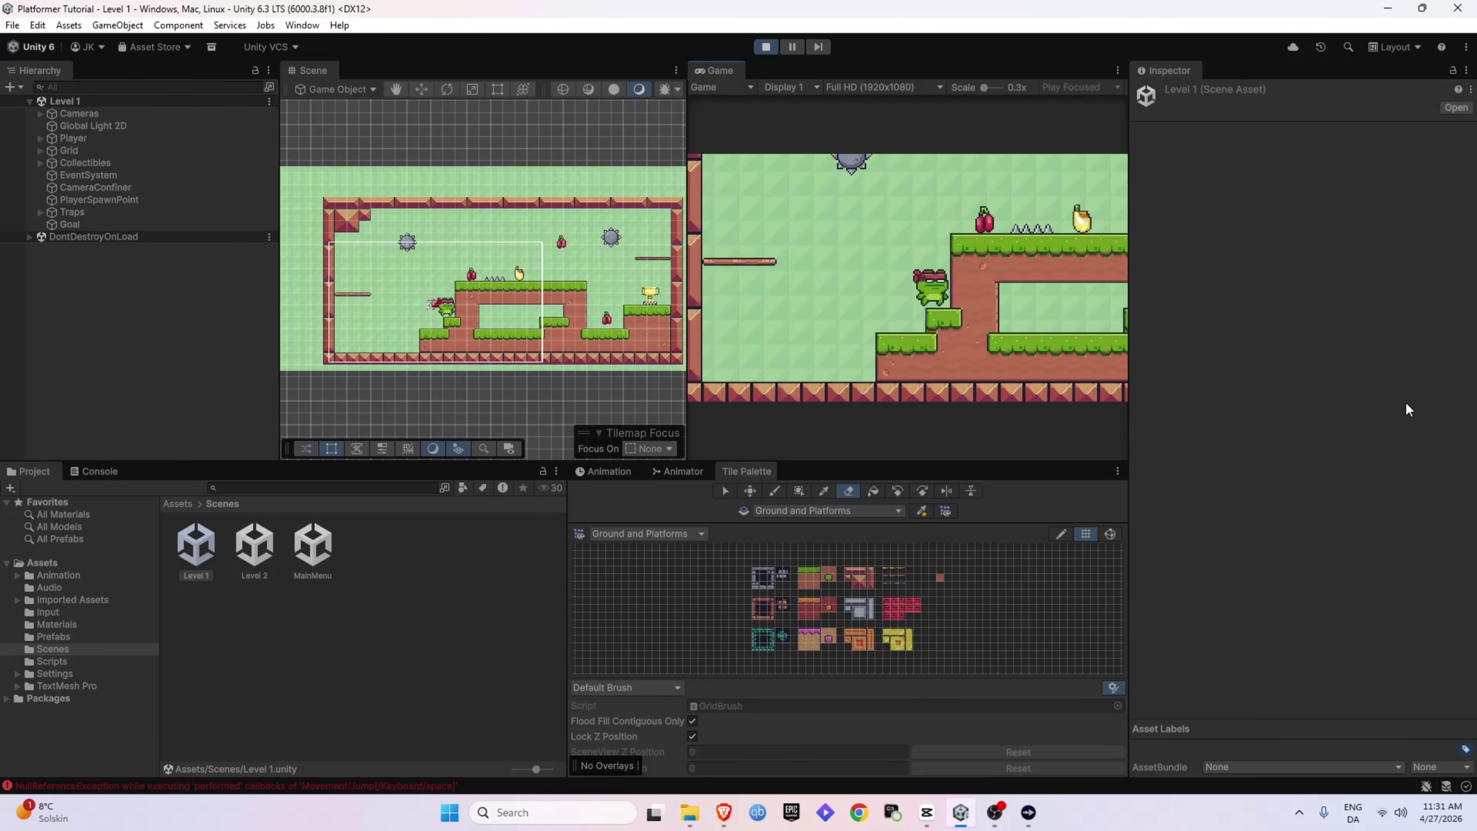
{"action": "key", "text": "space"}
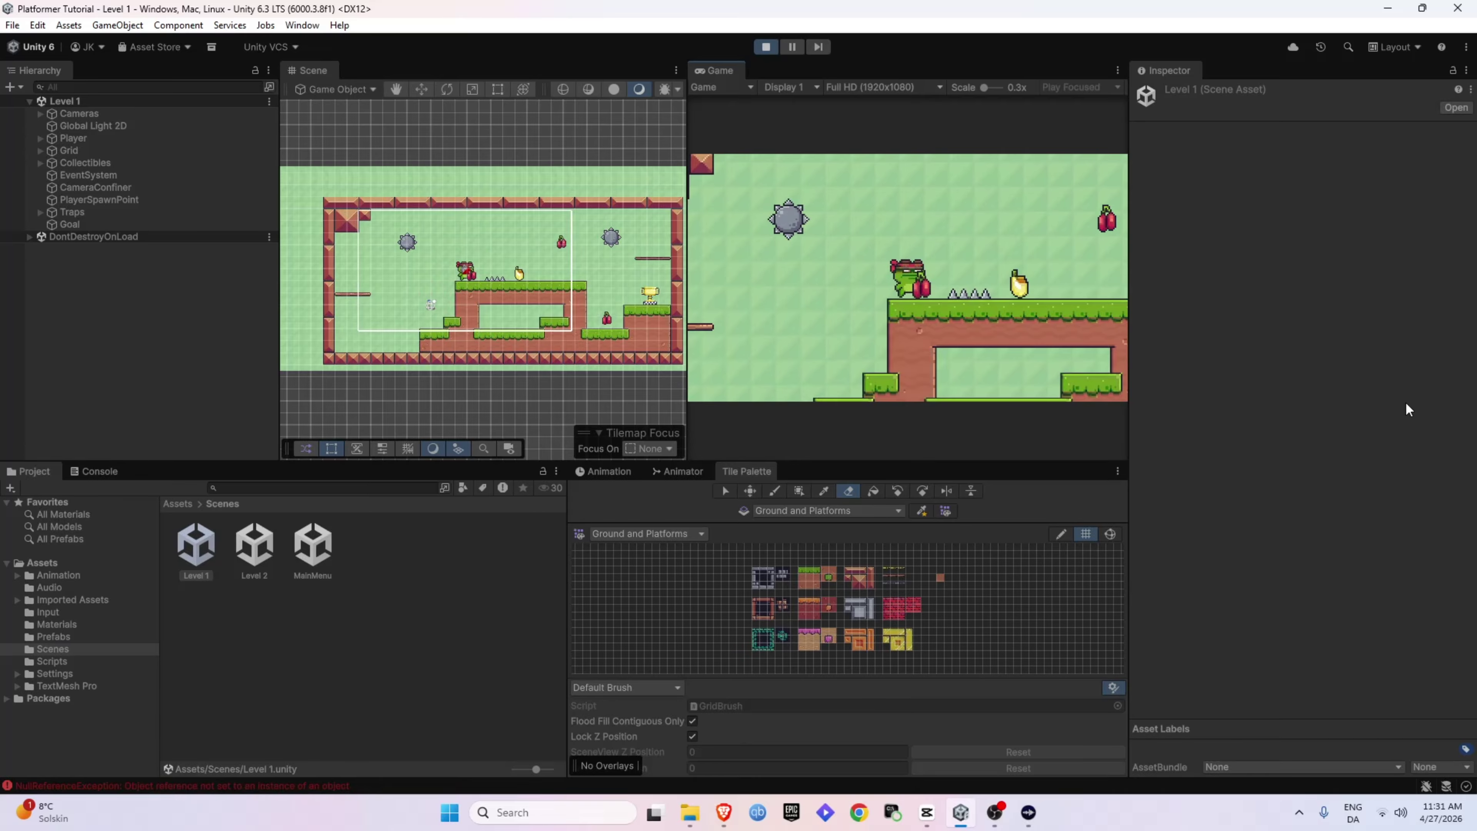
{"action": "key", "text": "a"}
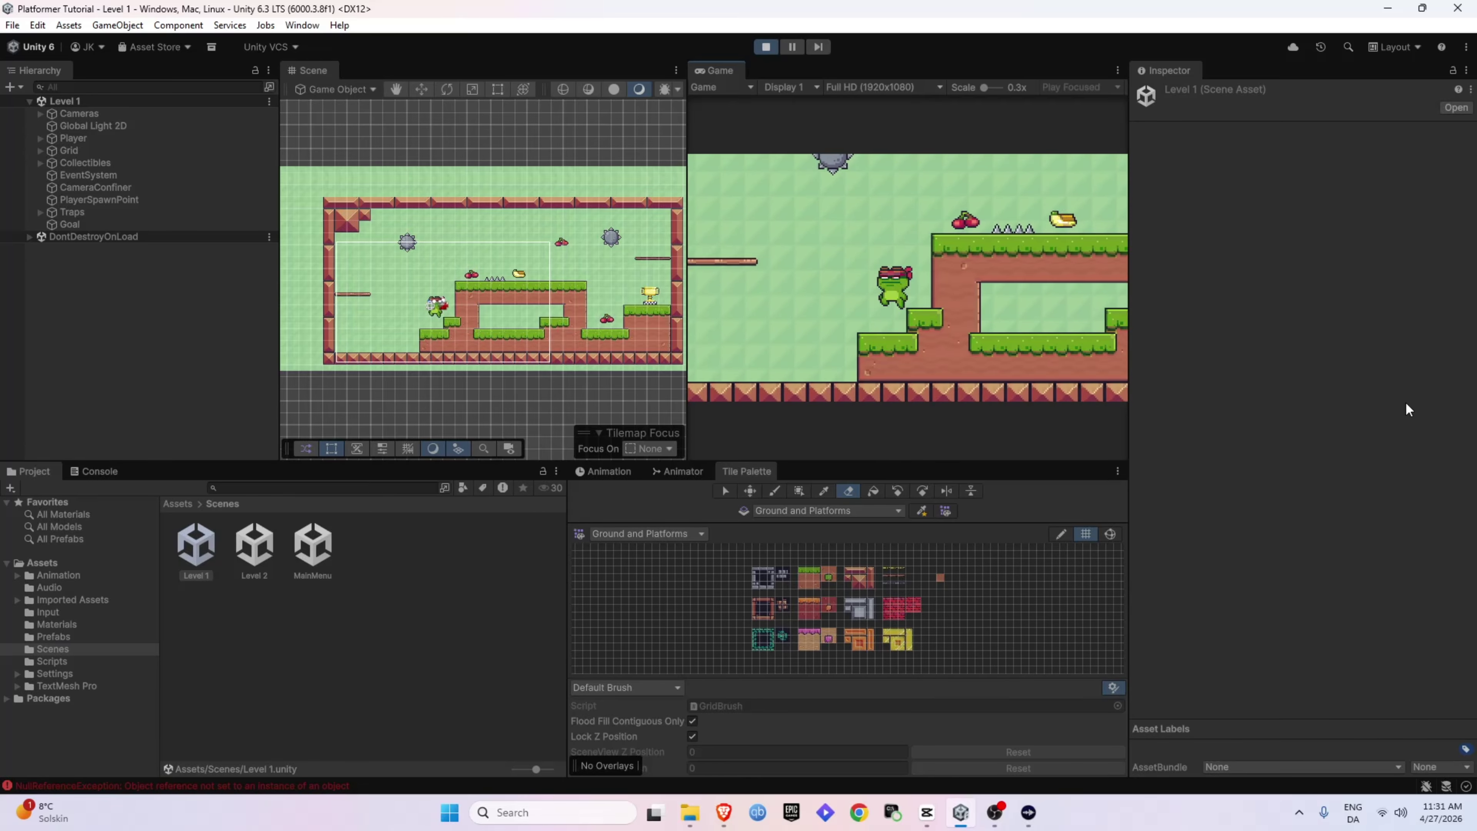